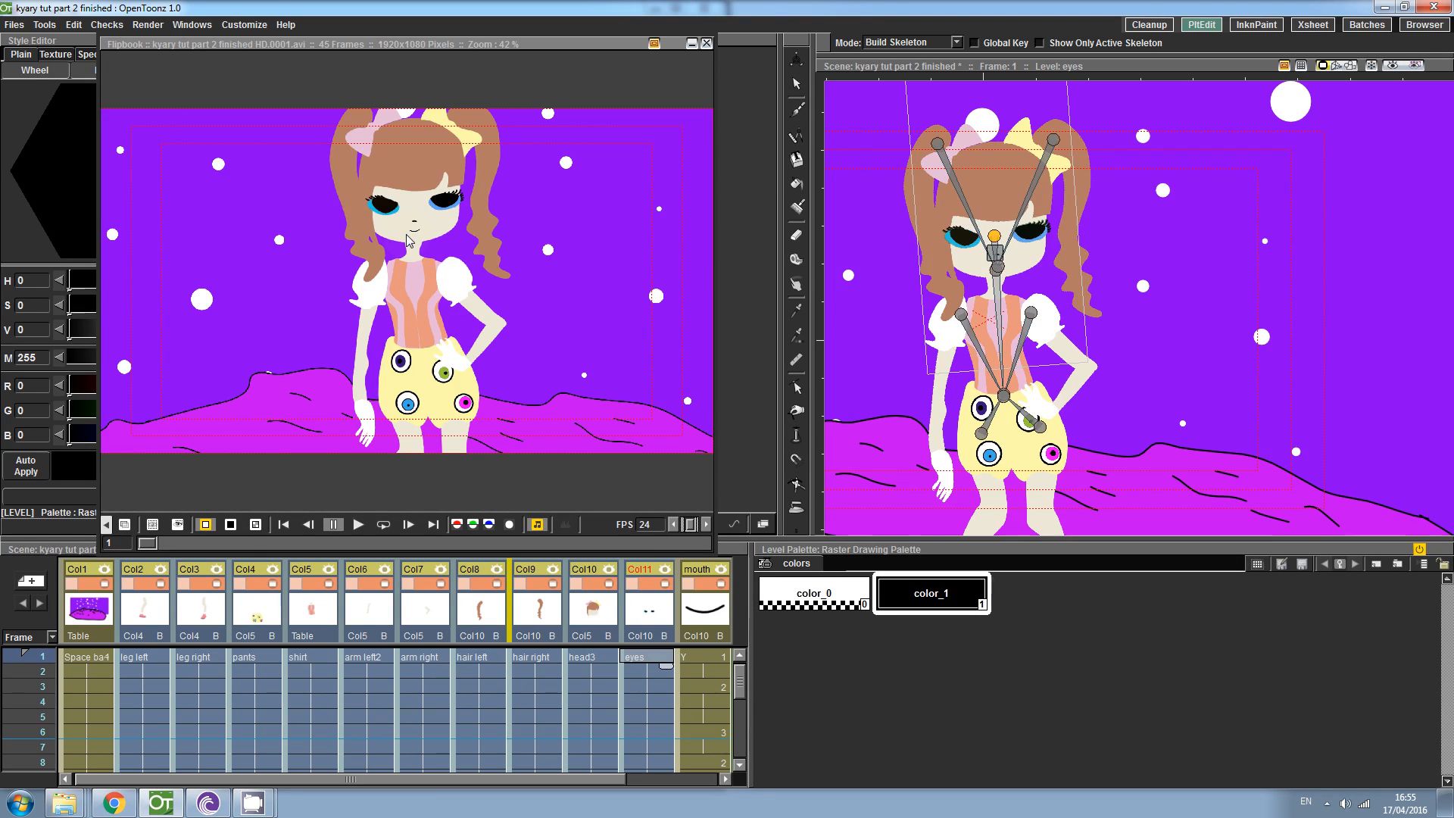
click(383, 524)
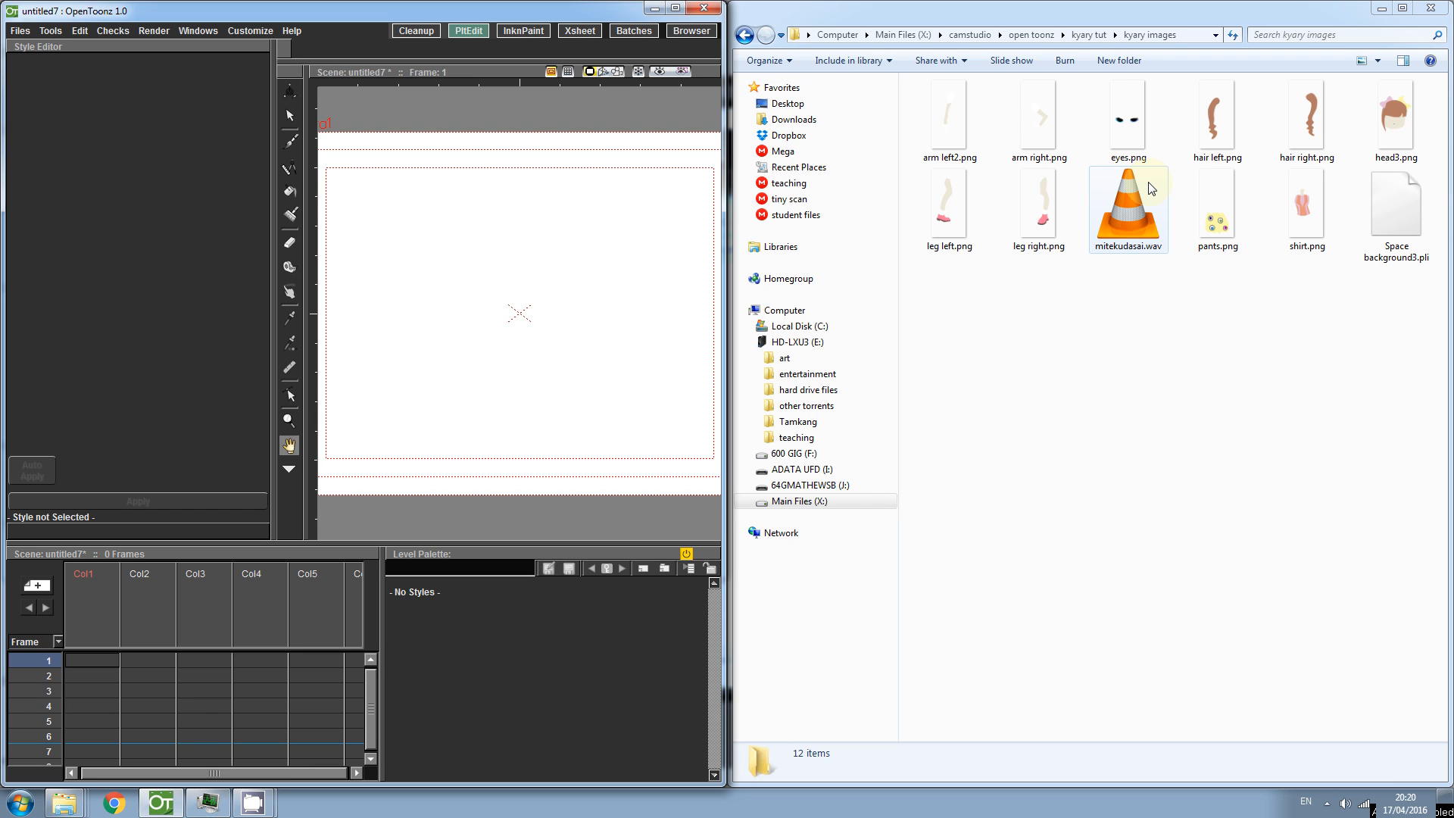
- Load the Space background3.pli level from the recent level files into the new scene
click(28, 35)
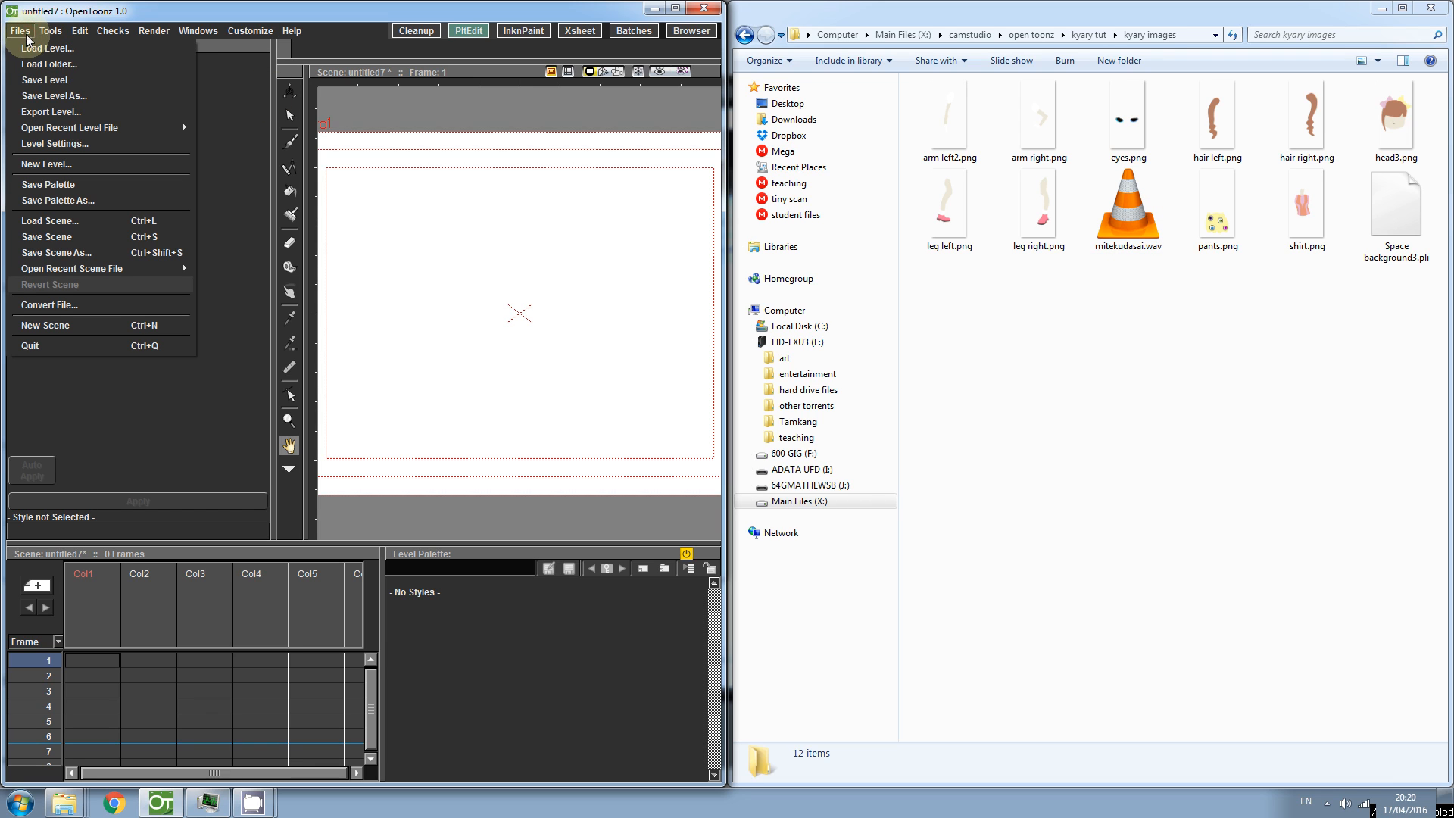
mouse_move(44, 129)
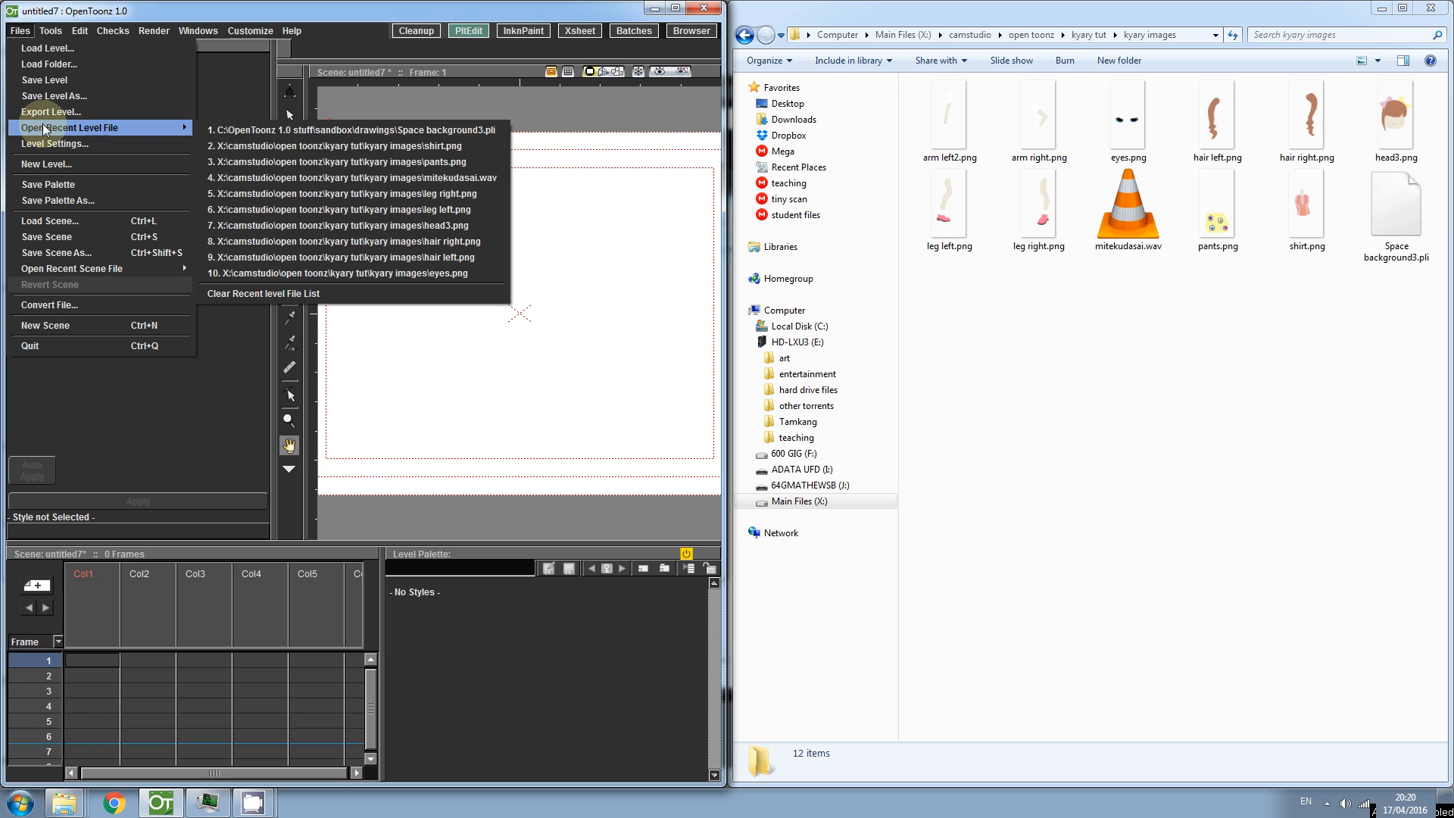
click(335, 134)
click(20, 31)
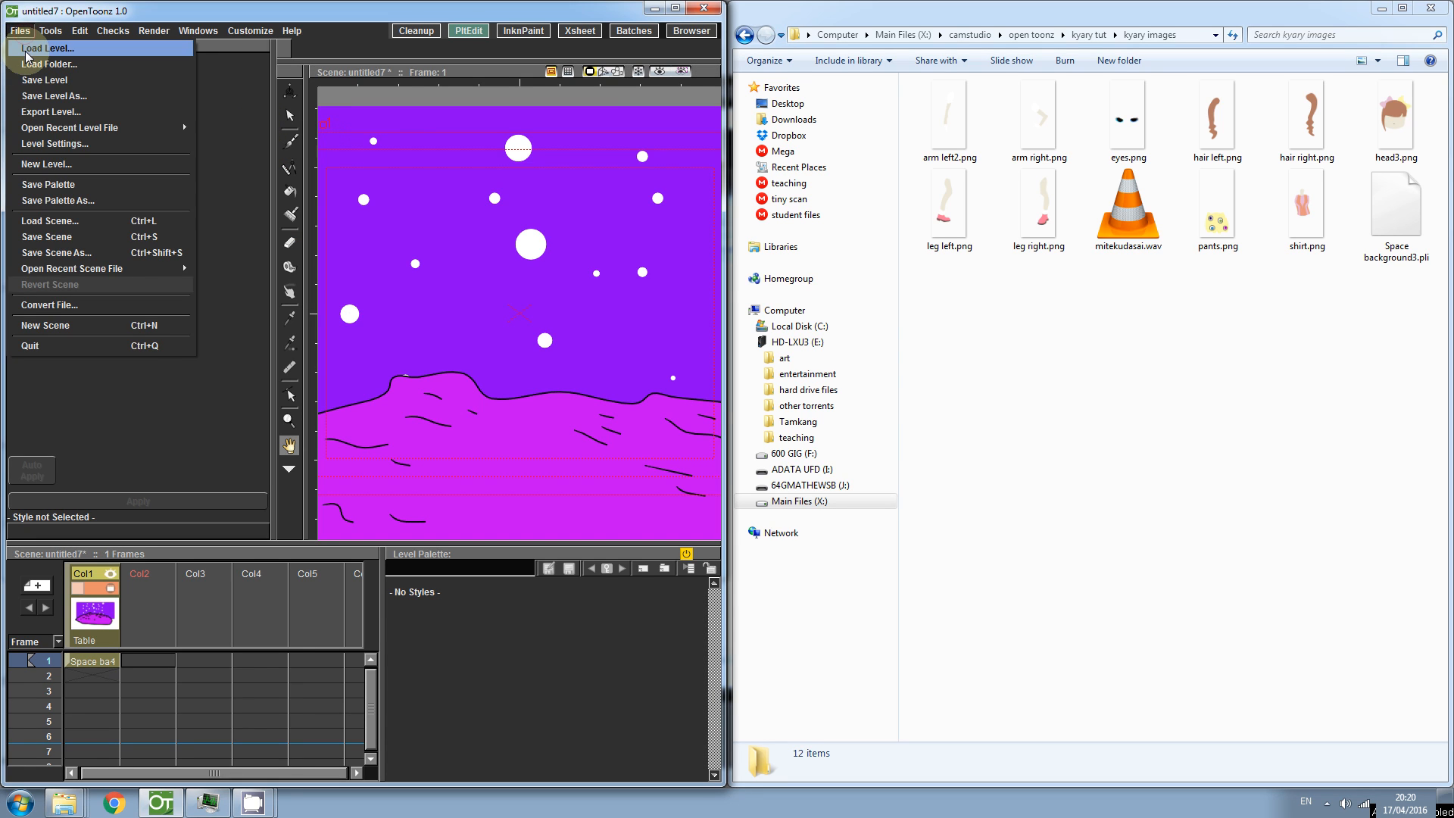
click(232, 94)
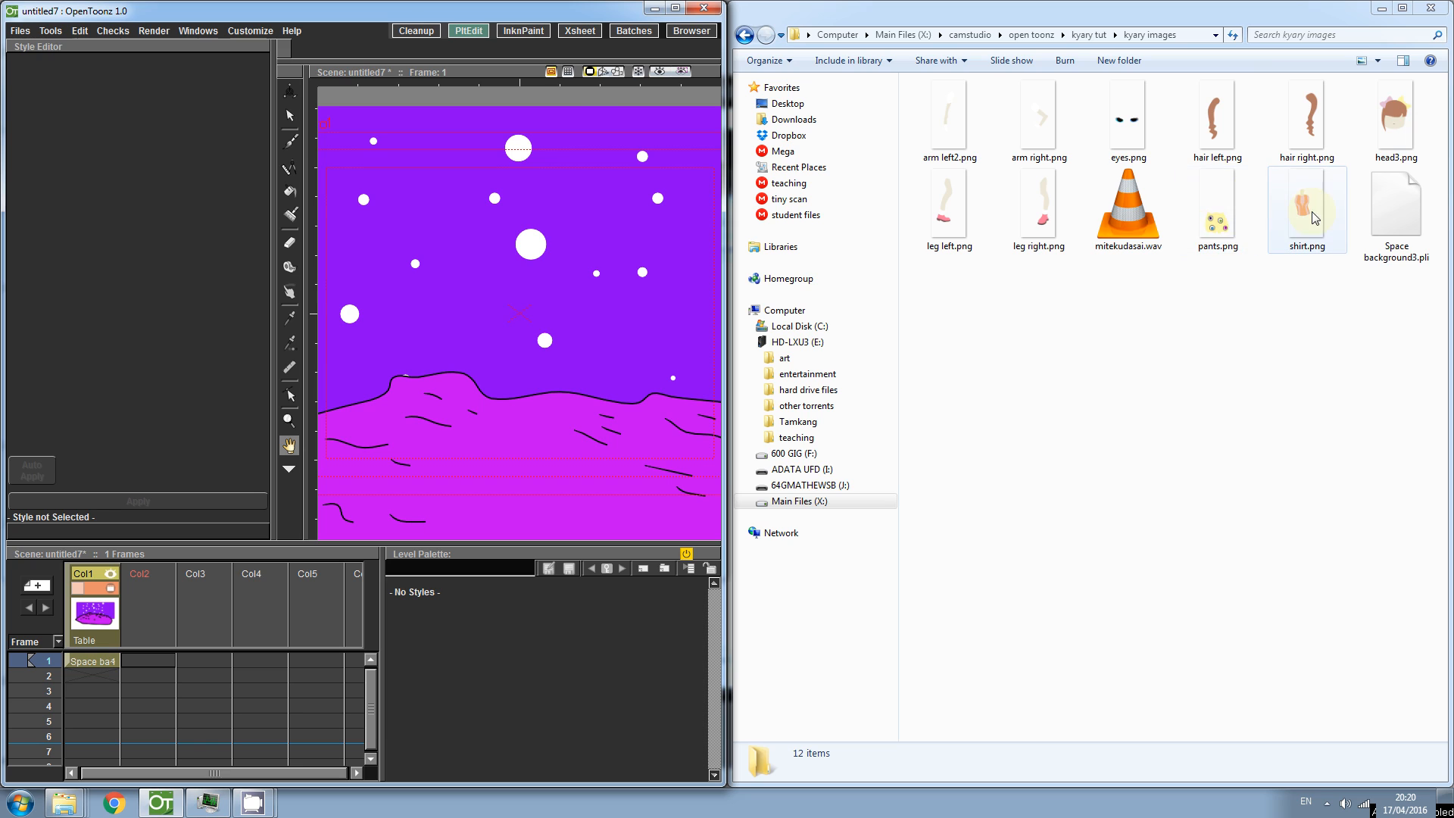
- Select the kyary images body-part PNGs and mitekudasai.wav and import them into the xsheet together
click(942, 122)
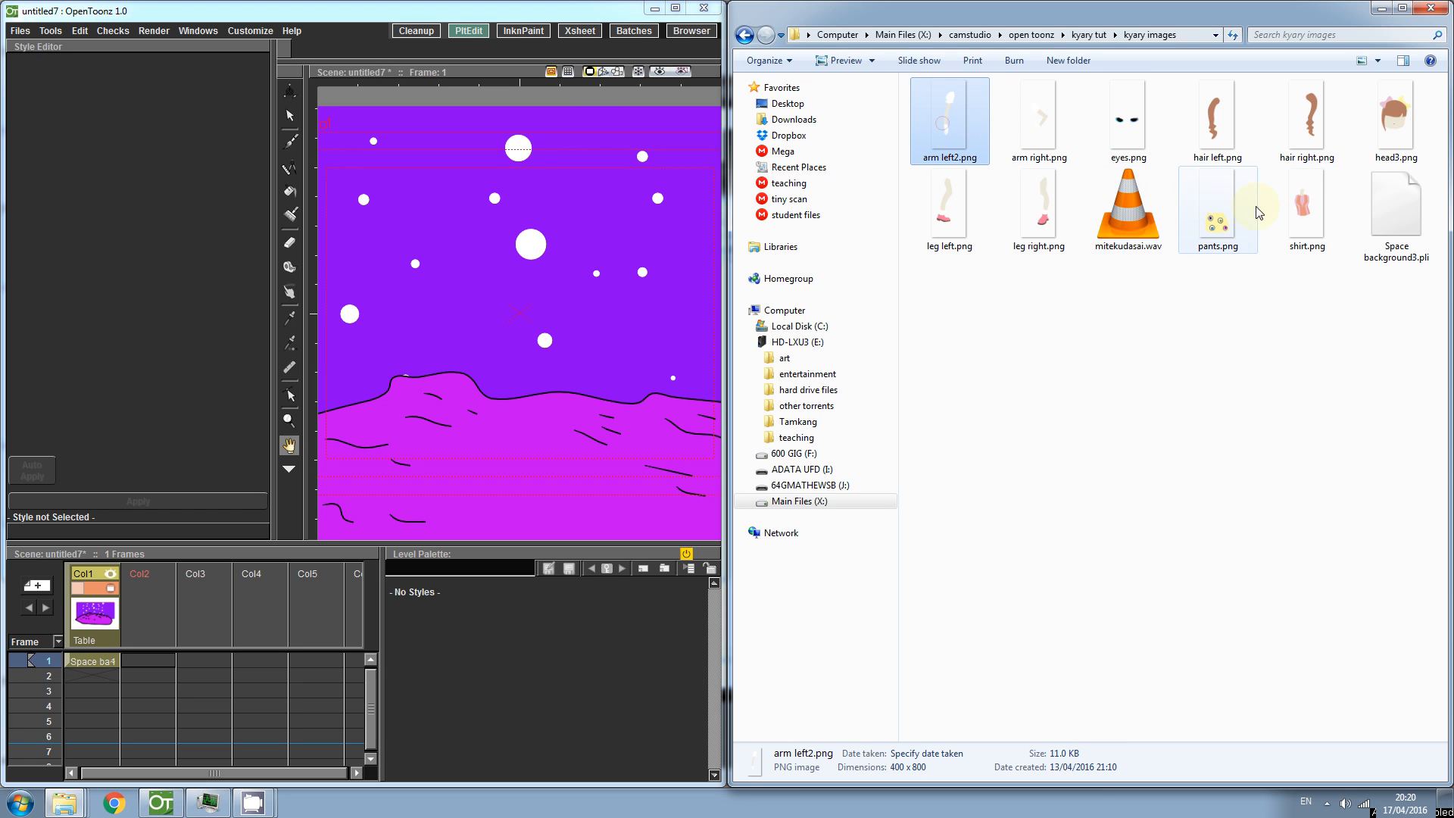
shift+click(1280, 212)
drag(1128, 205, 151, 664)
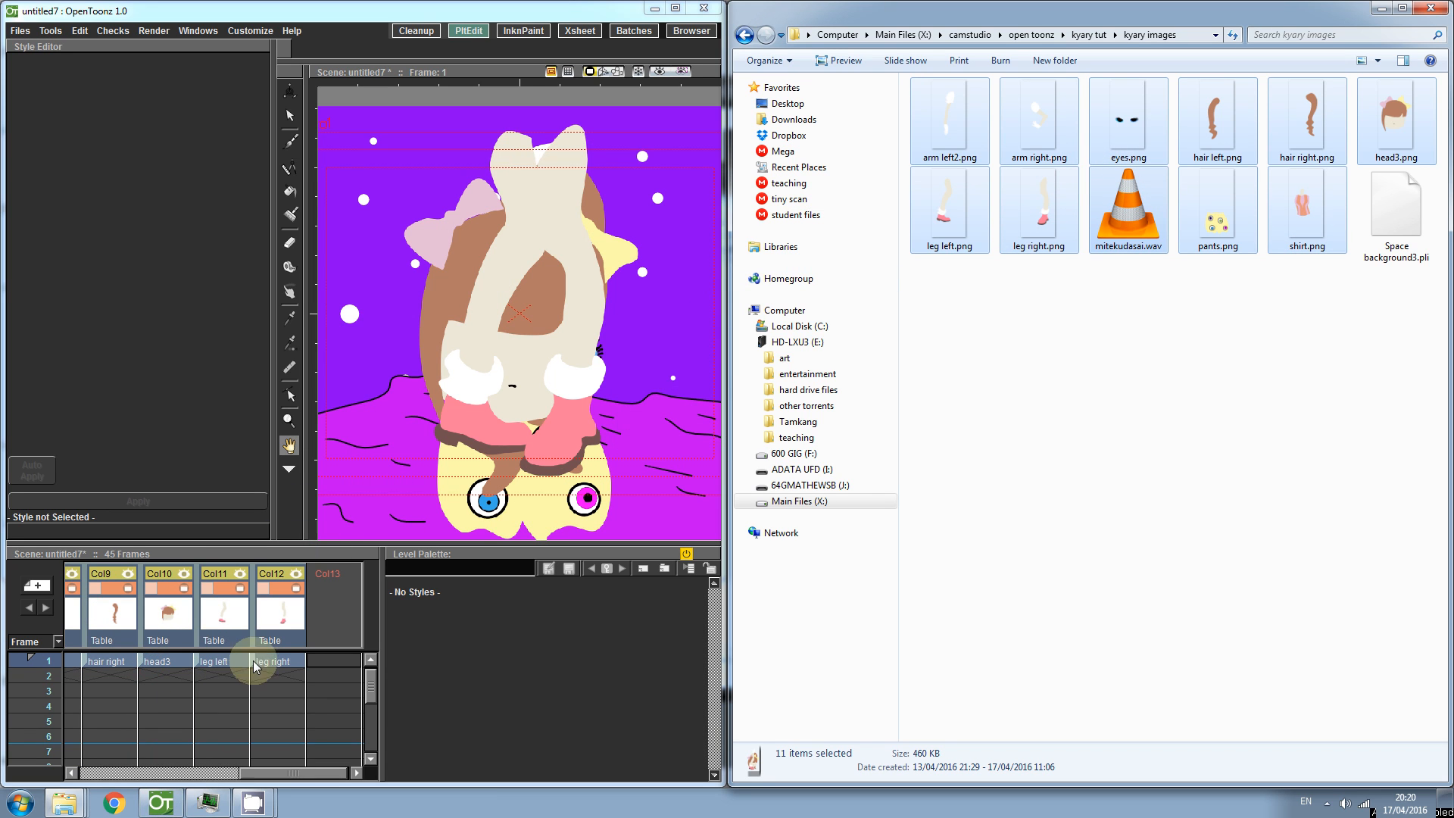
- Move the sound column from second place to the end of the xsheet columns
drag(275, 771, 110, 774)
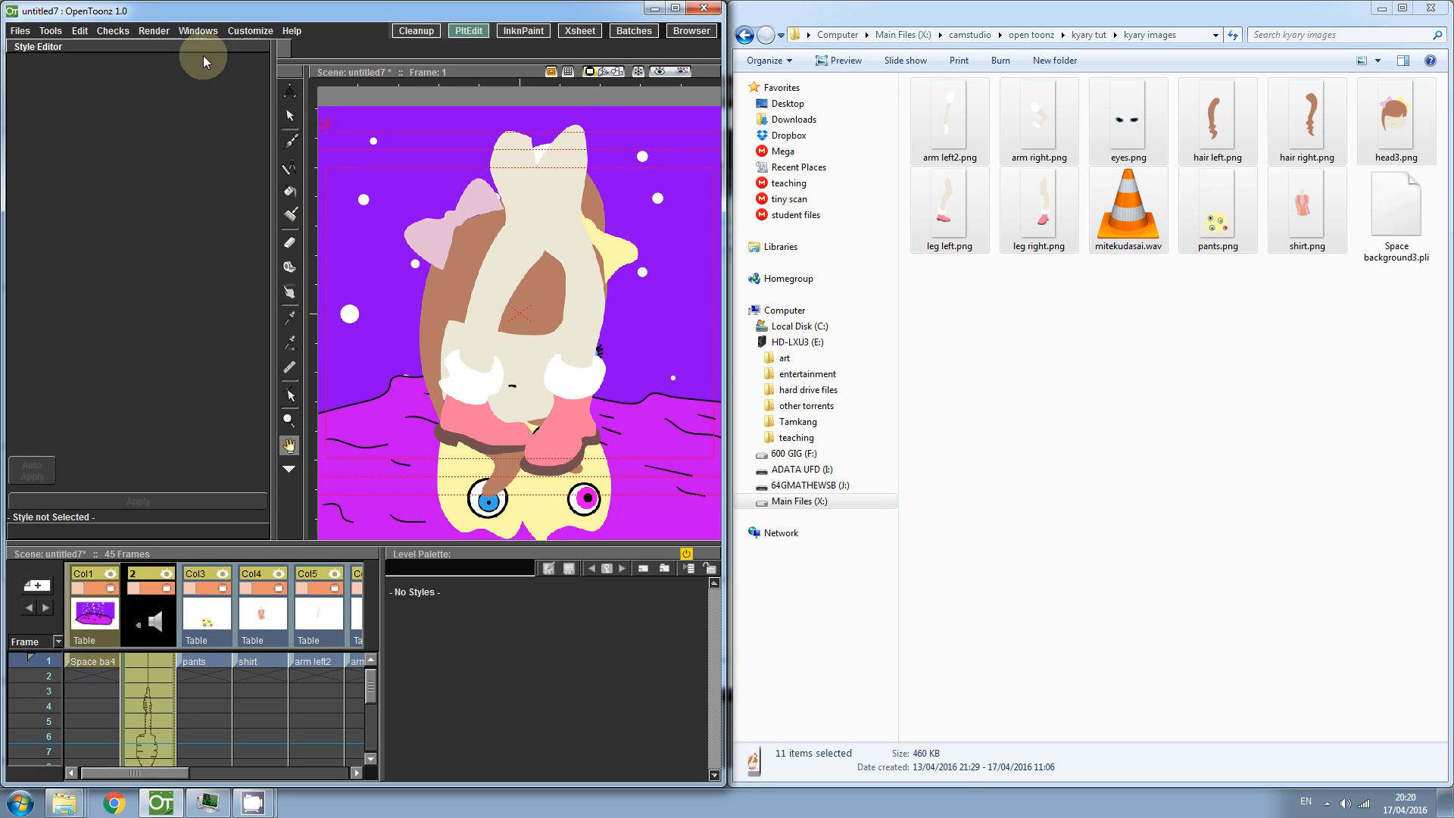
click(206, 34)
mouse_move(239, 195)
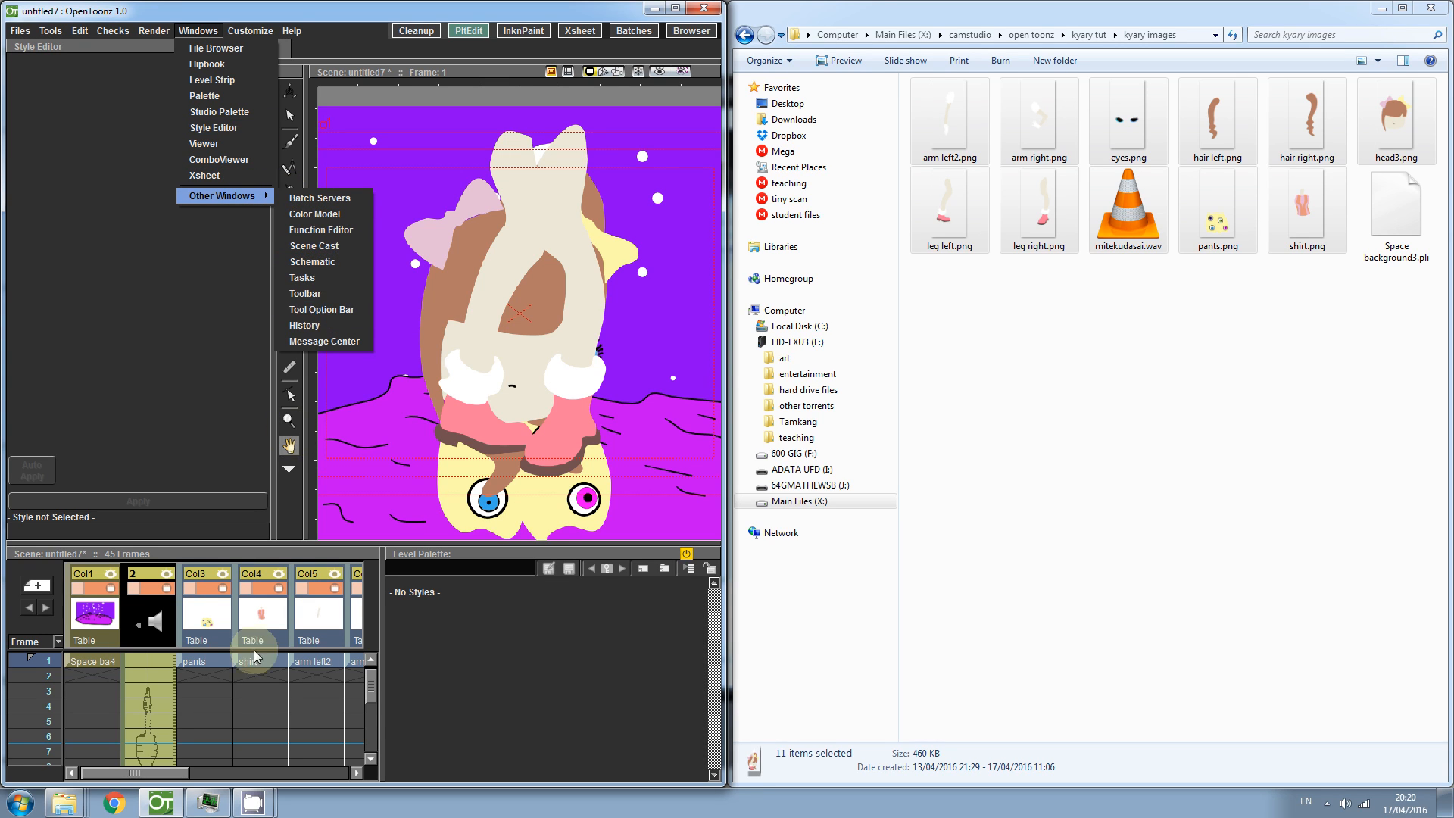
click(215, 677)
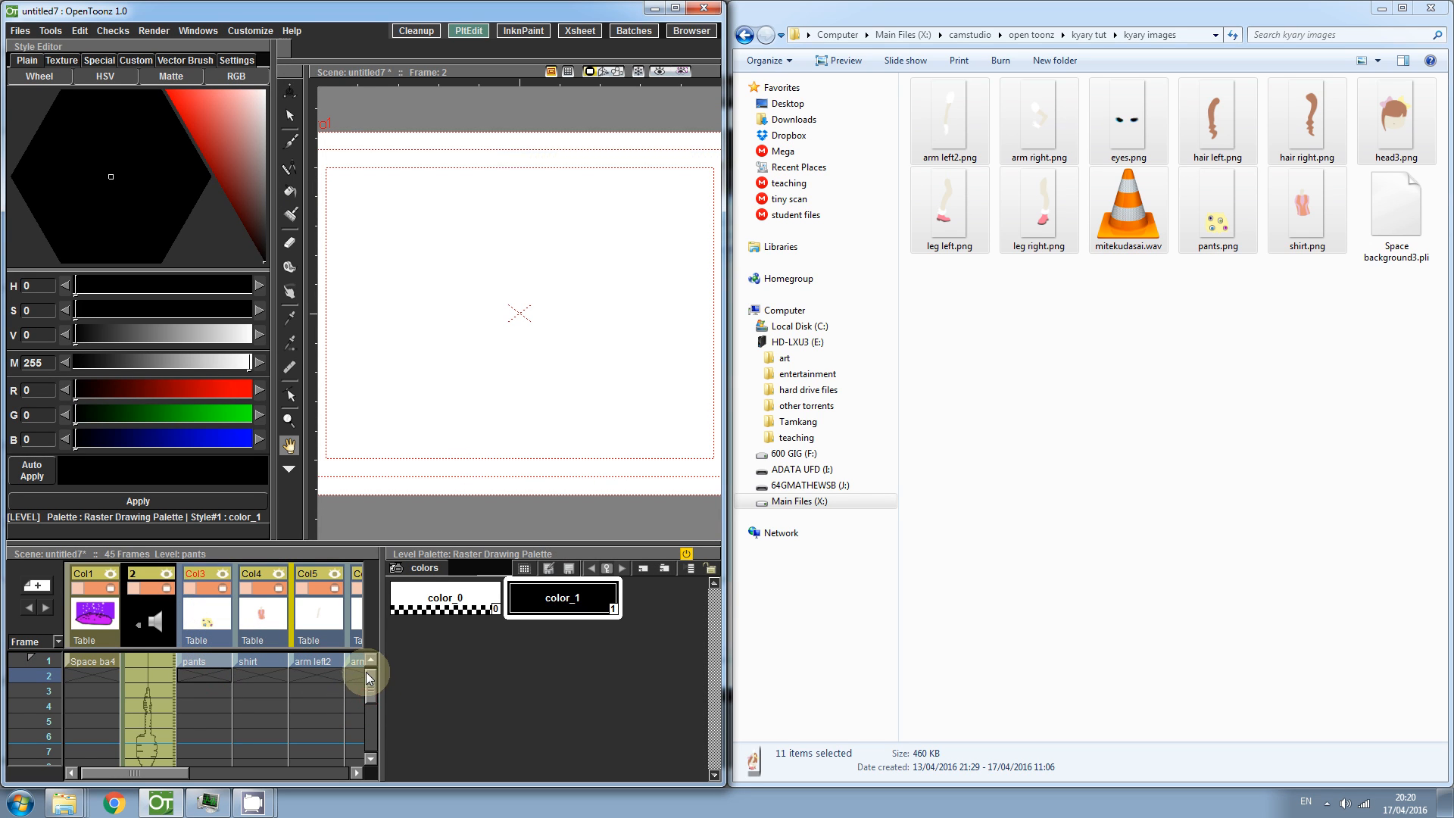
click(126, 617)
drag(126, 617, 329, 635)
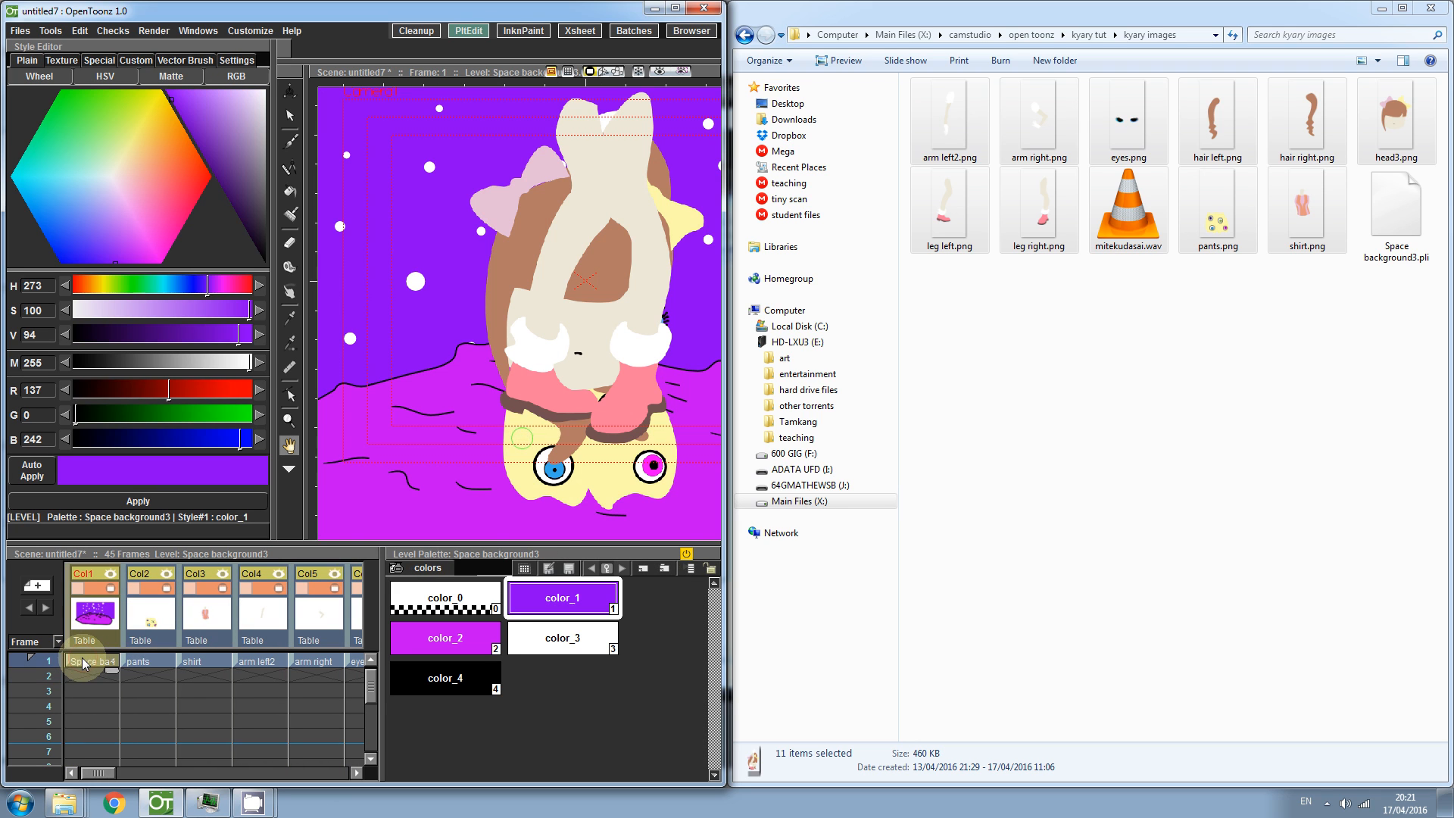
- Select the pants level and move it down and left with the Animate tool
click(141, 663)
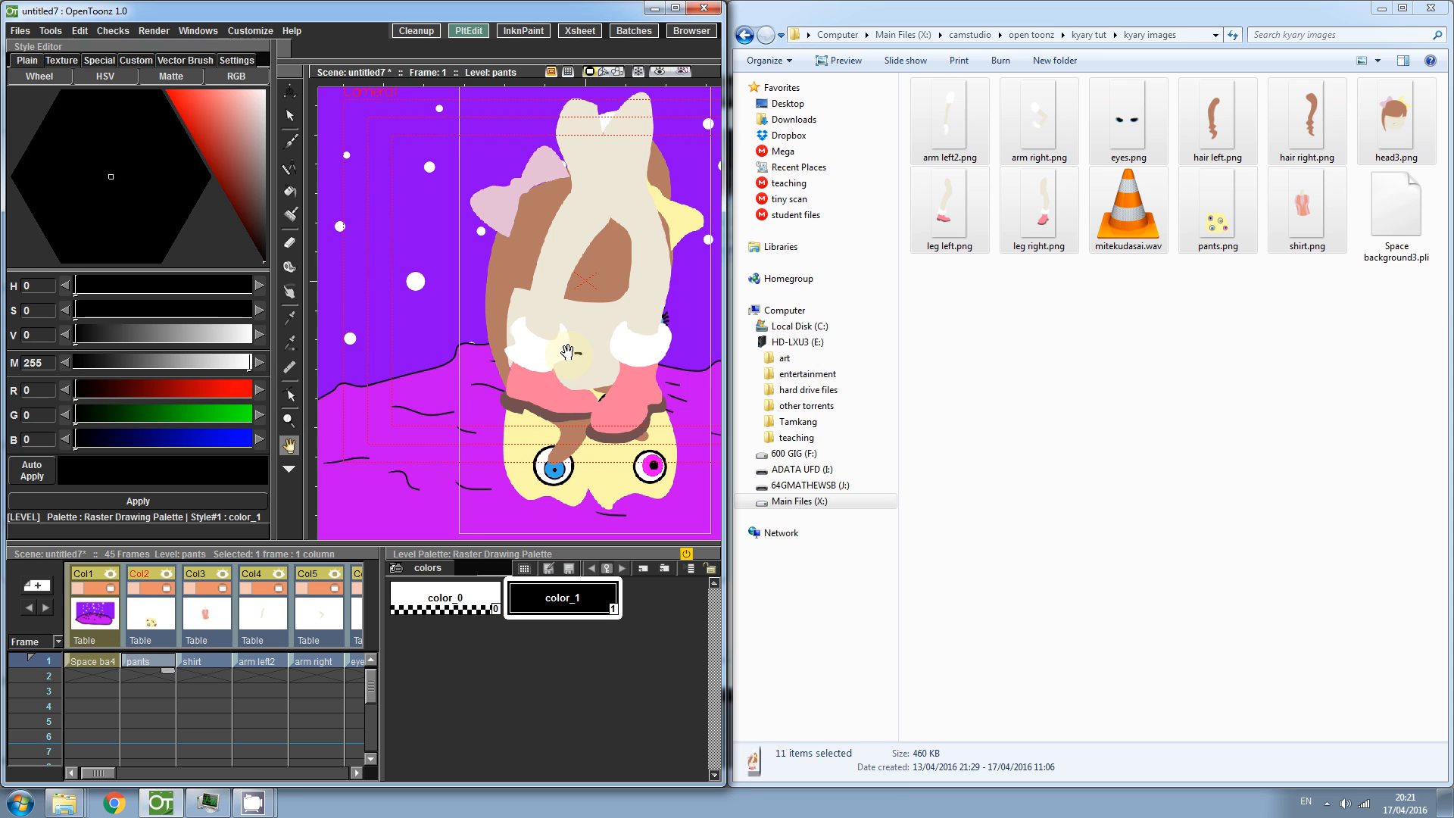
click(290, 91)
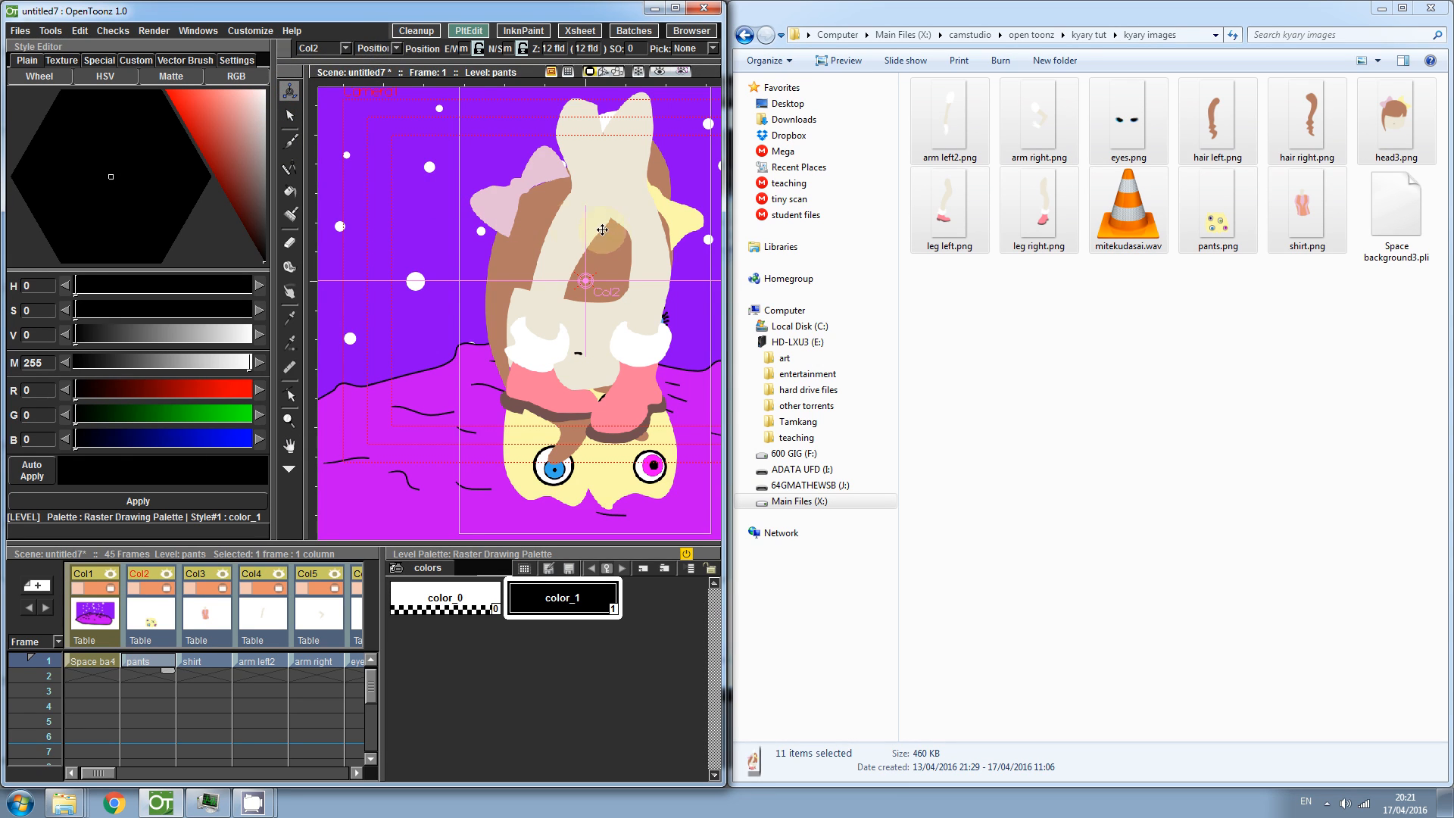
drag(577, 215, 444, 317)
- Move the head3 level upward so the head sits above the body
click(255, 663)
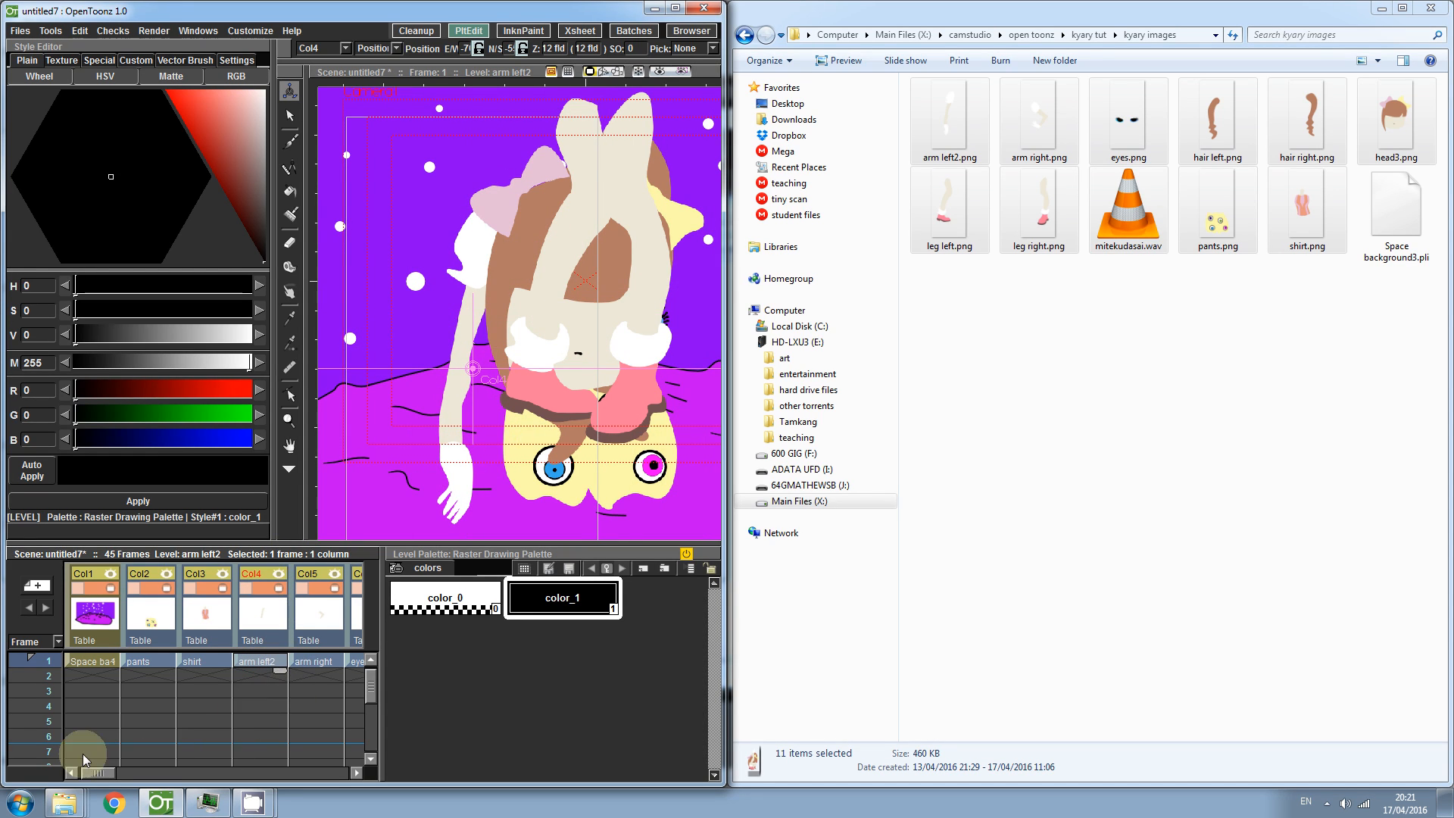
drag(94, 771, 116, 777)
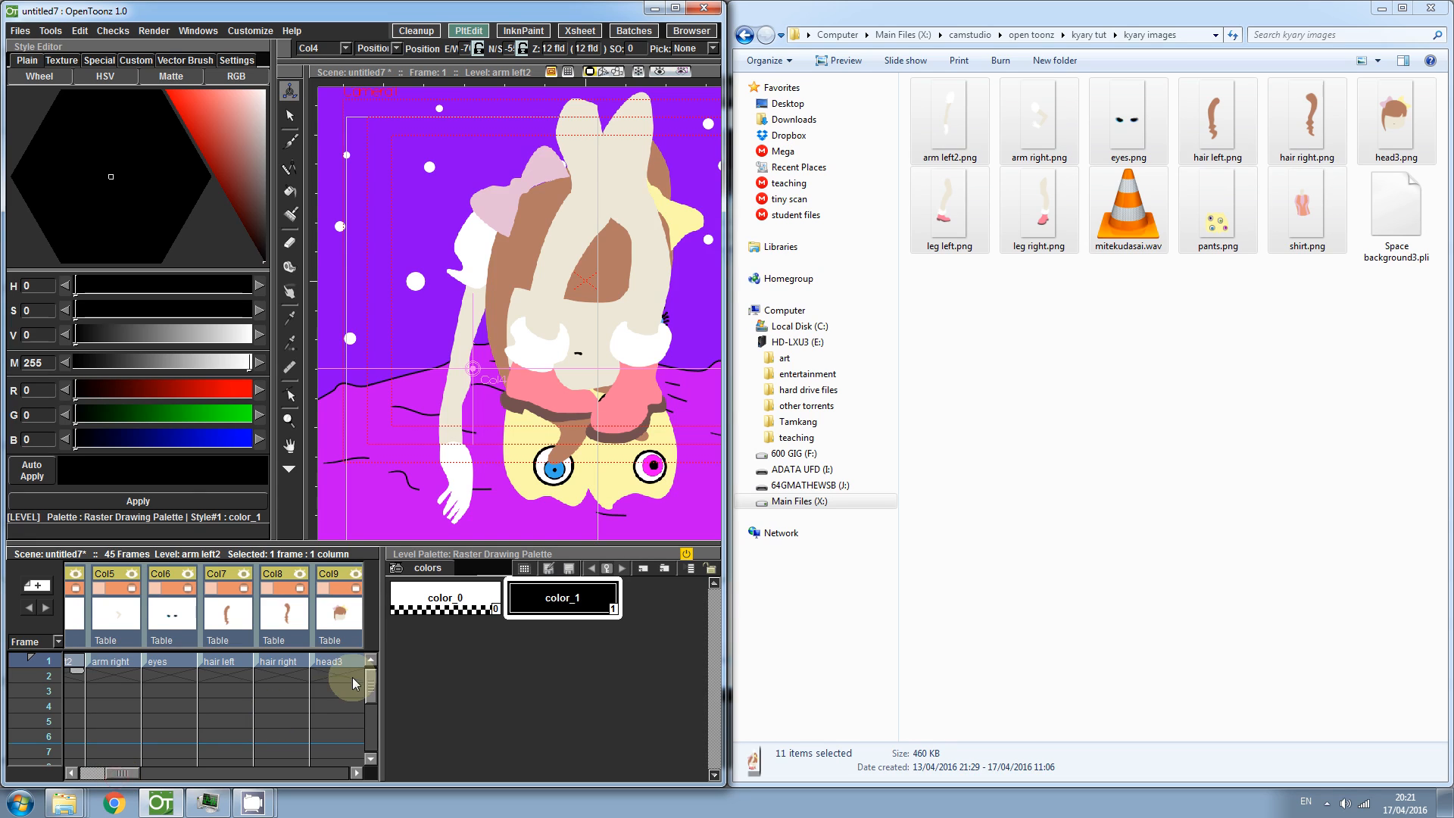
click(337, 661)
drag(579, 325, 558, 158)
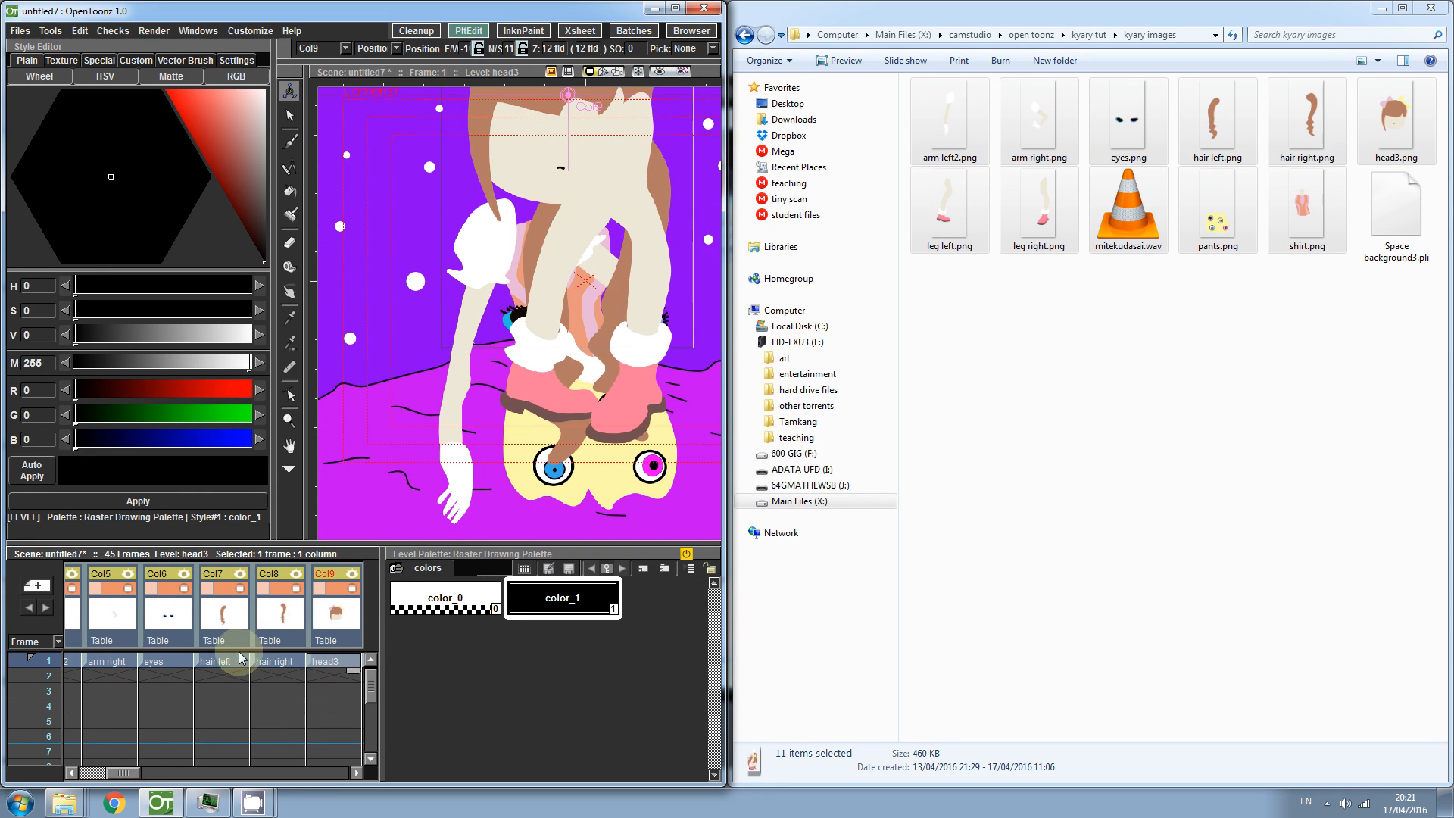
- Move the hair left level up and to the left beside the head
click(215, 661)
drag(580, 344, 446, 224)
click(295, 677)
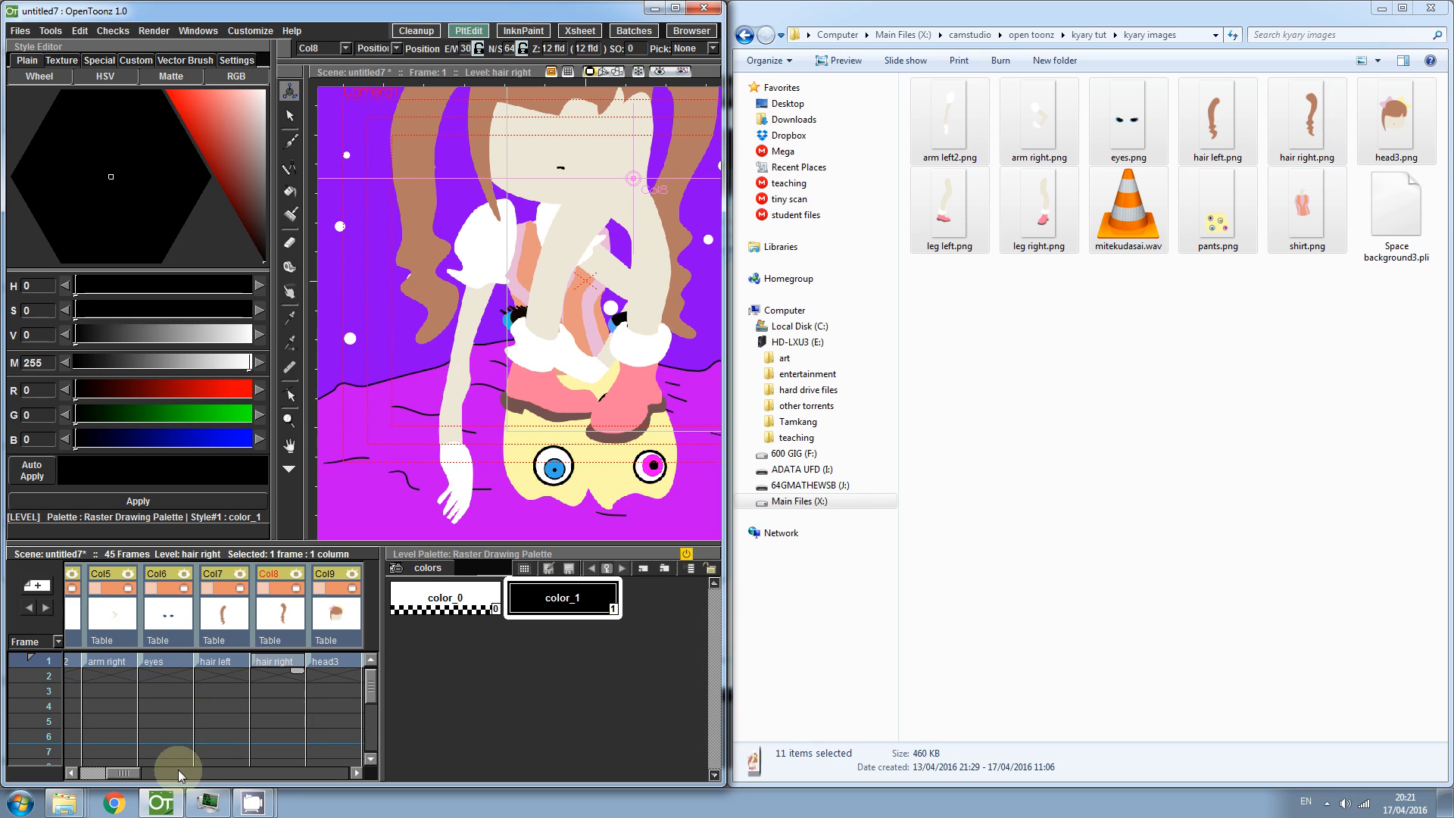
- Move the arm right level slightly to the right
mouse_move(121, 773)
mouse_down()
mouse_move(106, 776)
mouse_move(121, 776)
mouse_up()
click(212, 663)
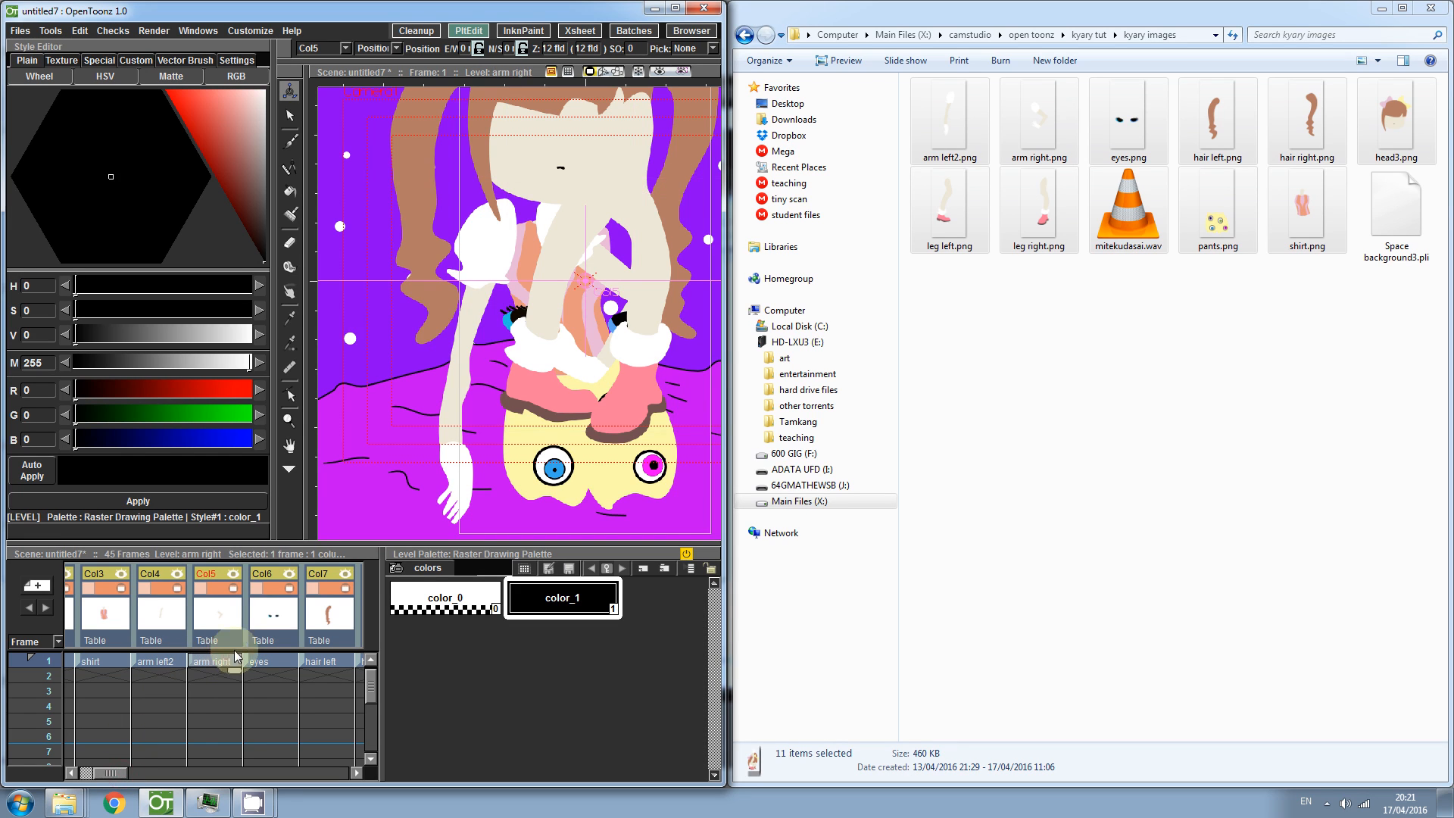
drag(609, 293, 667, 296)
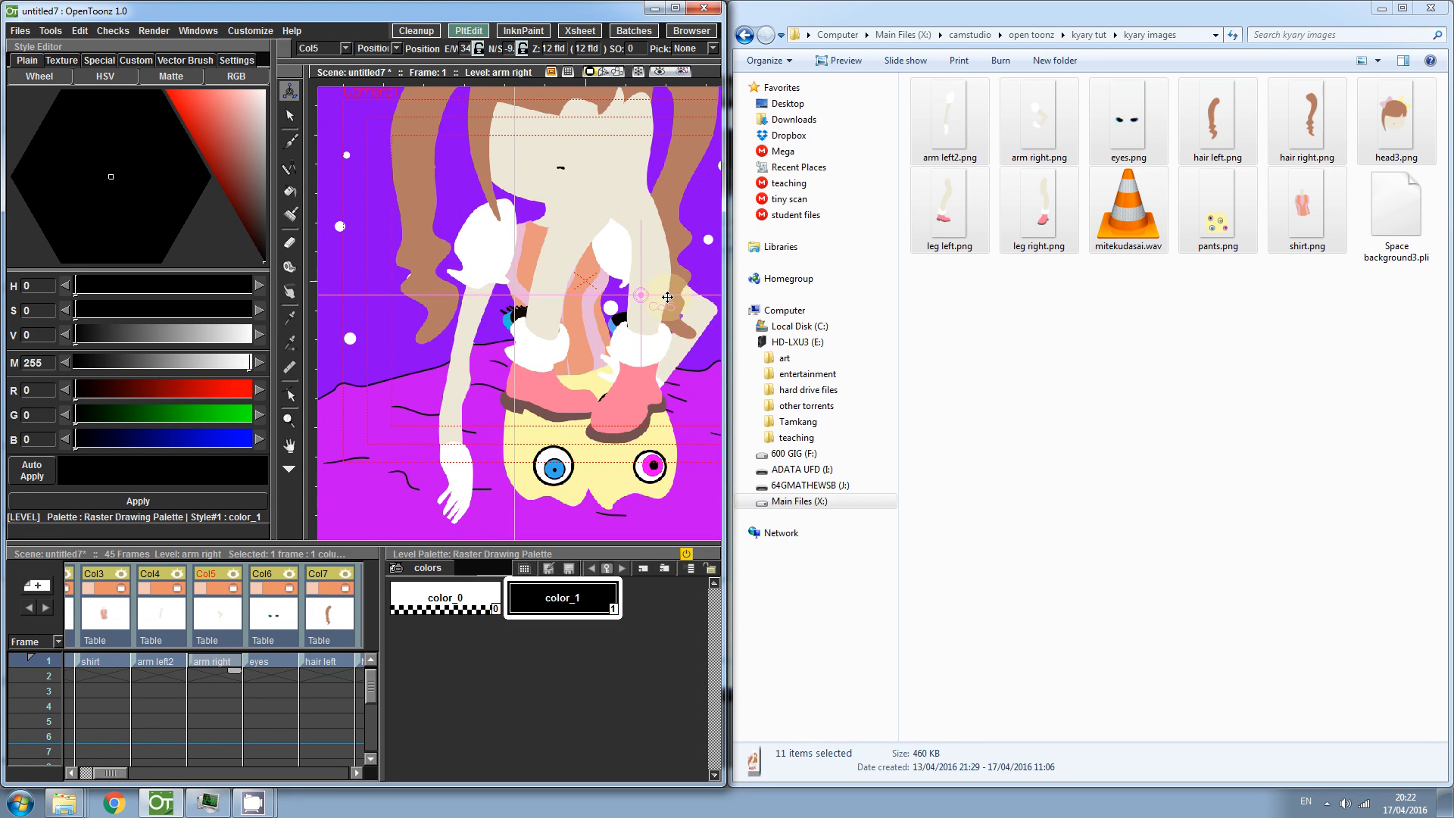
- Nudge the arm left2 level slightly downward
click(155, 664)
drag(518, 265, 514, 281)
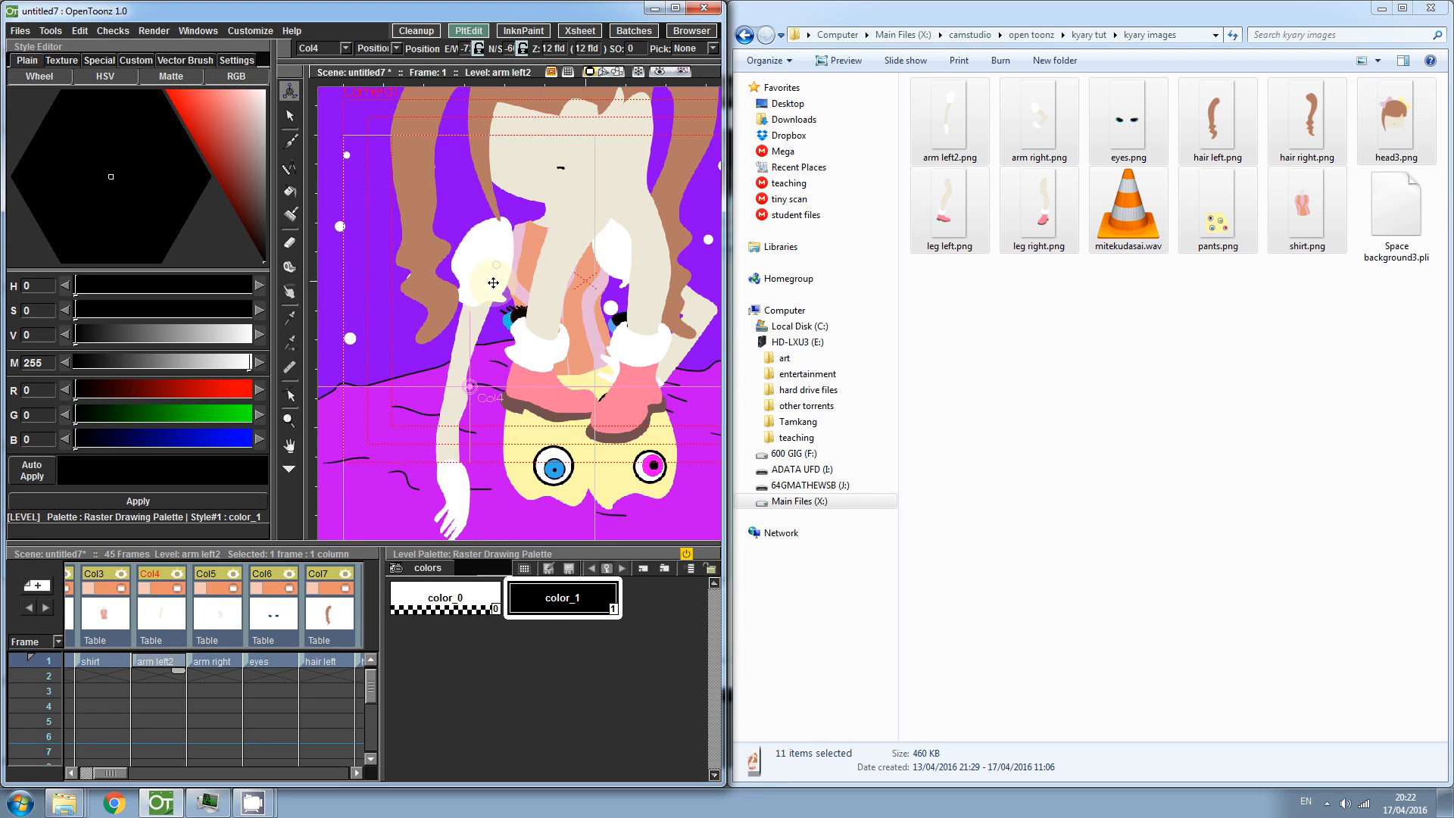
- Move the leg left level far down below the pants
drag(121, 773, 149, 775)
click(195, 661)
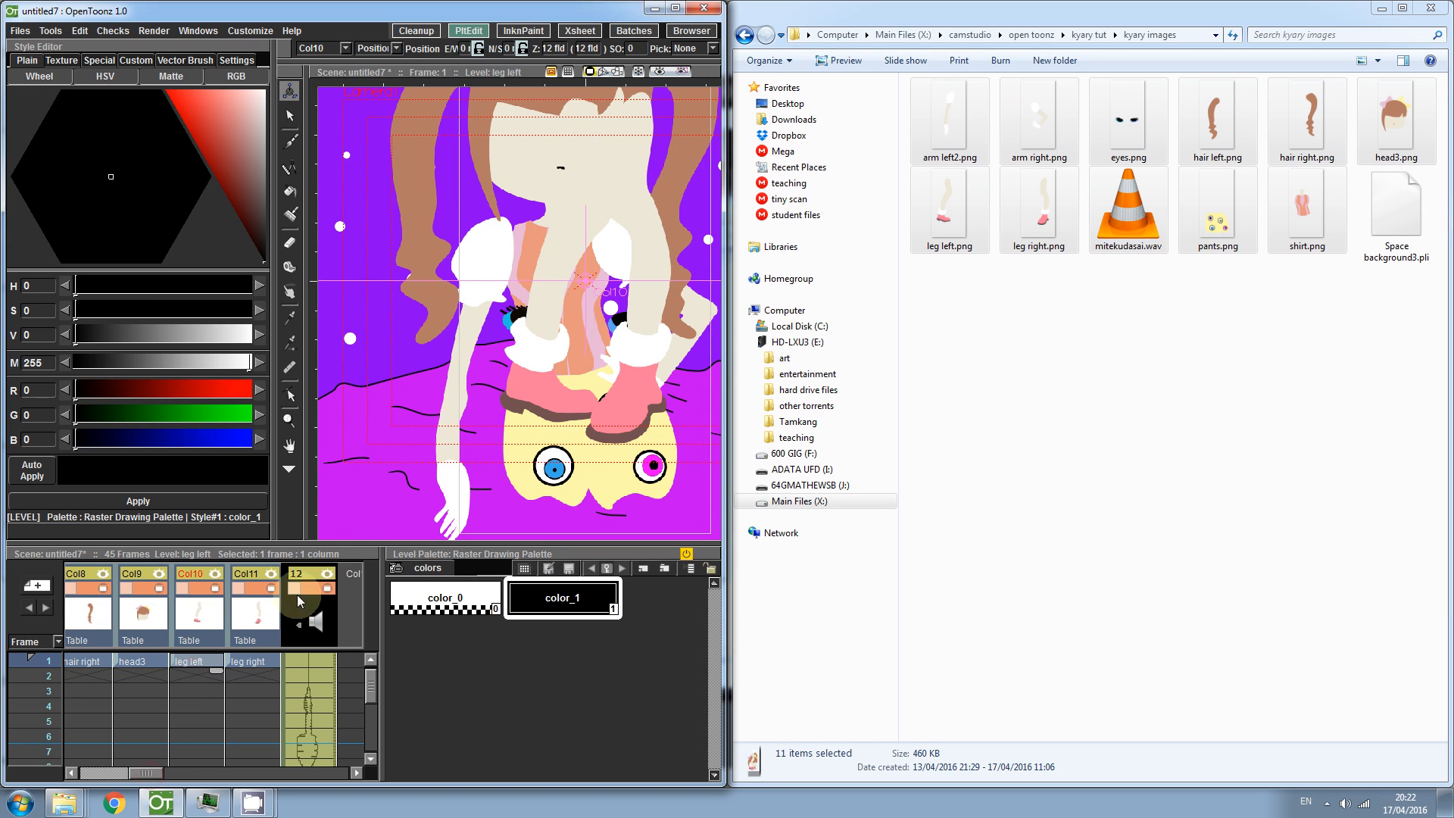
mouse_move(587, 307)
mouse_down()
mouse_move(534, 393)
mouse_move(511, 719)
mouse_move(521, 645)
mouse_up()
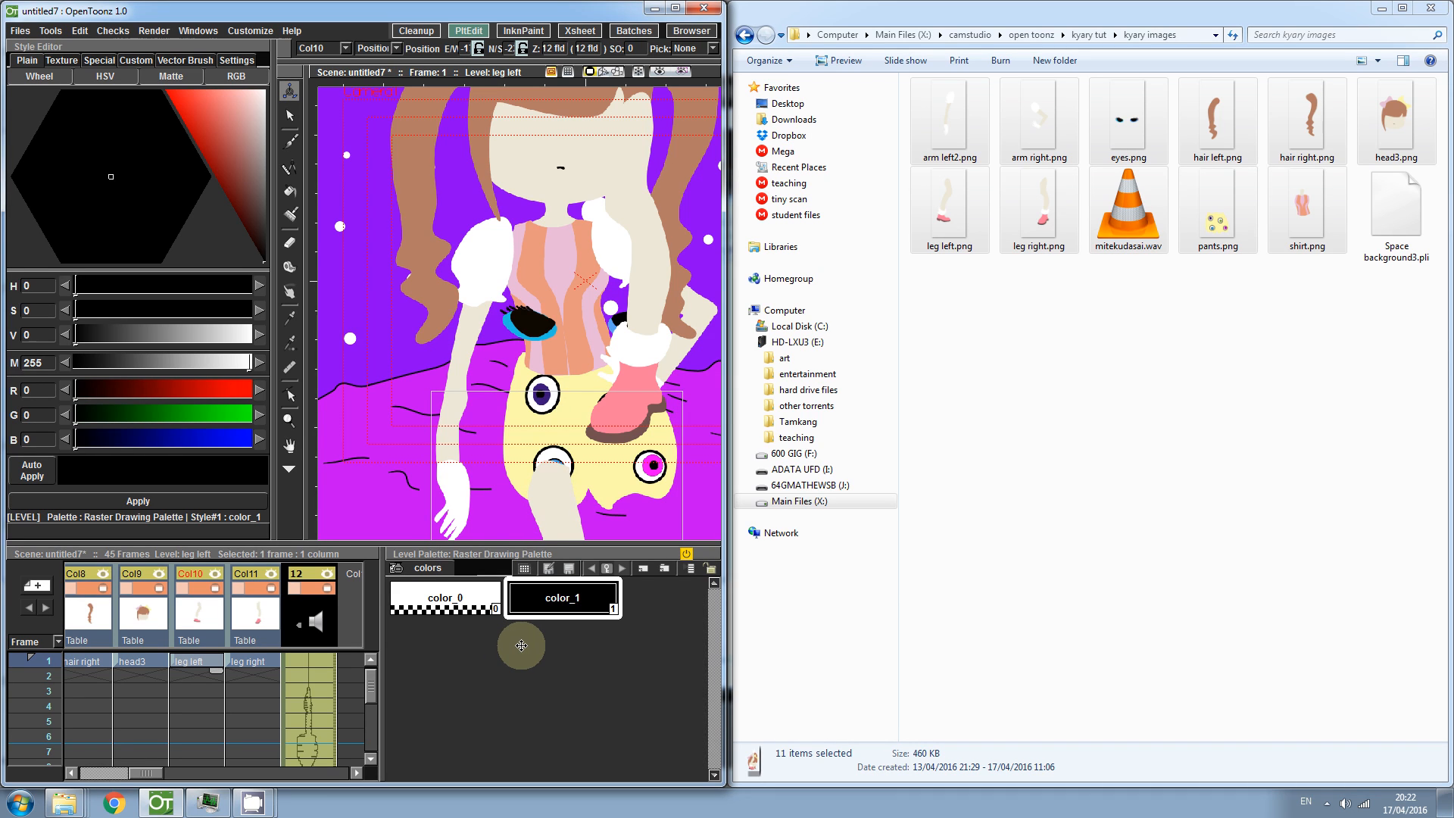
- Move the leg right level down below the pants and adjust its position
click(246, 661)
mouse_move(565, 470)
mouse_down()
mouse_move(600, 720)
mouse_move(570, 807)
mouse_up()
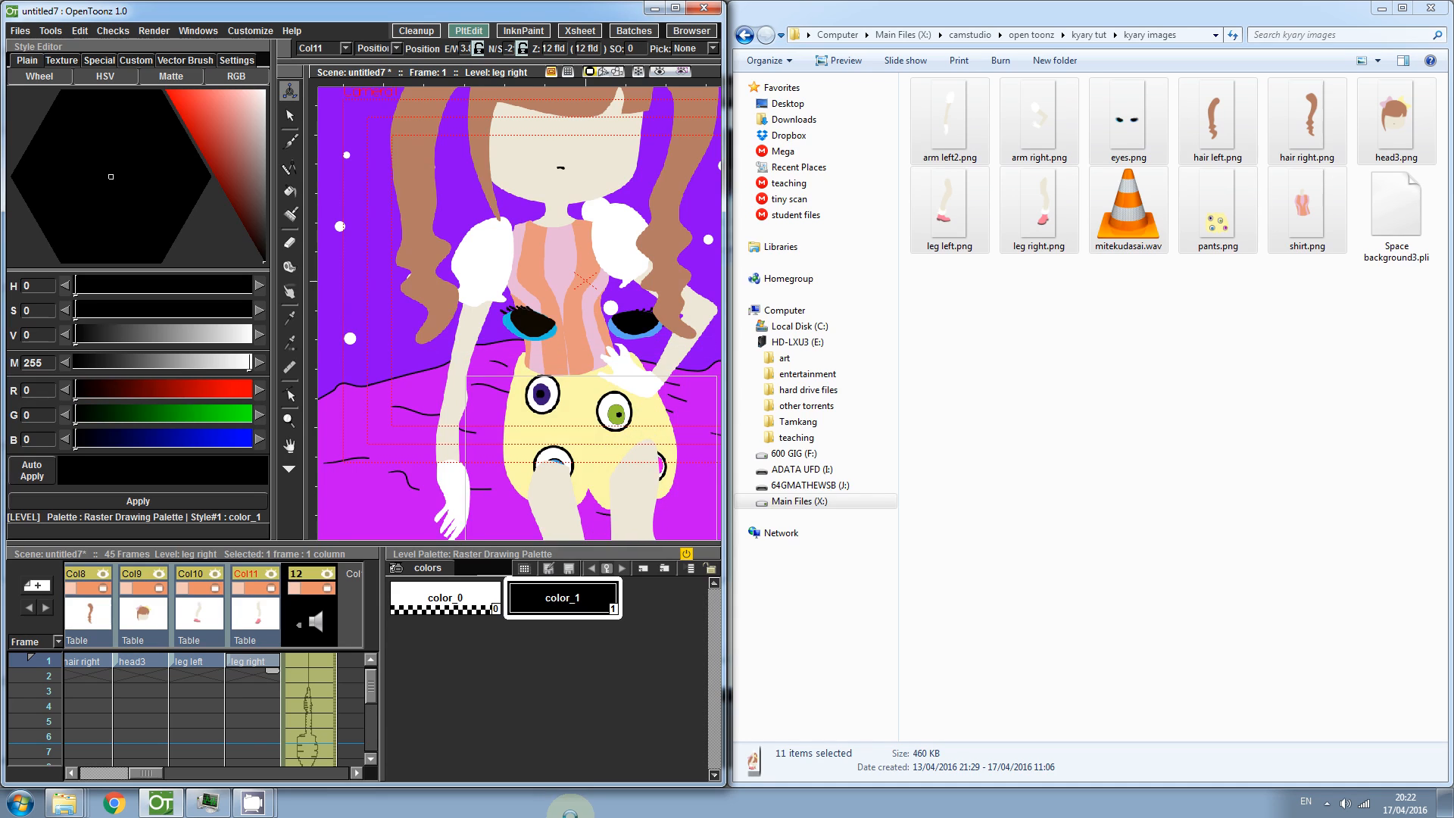
drag(644, 487, 645, 506)
drag(603, 361, 577, 344)
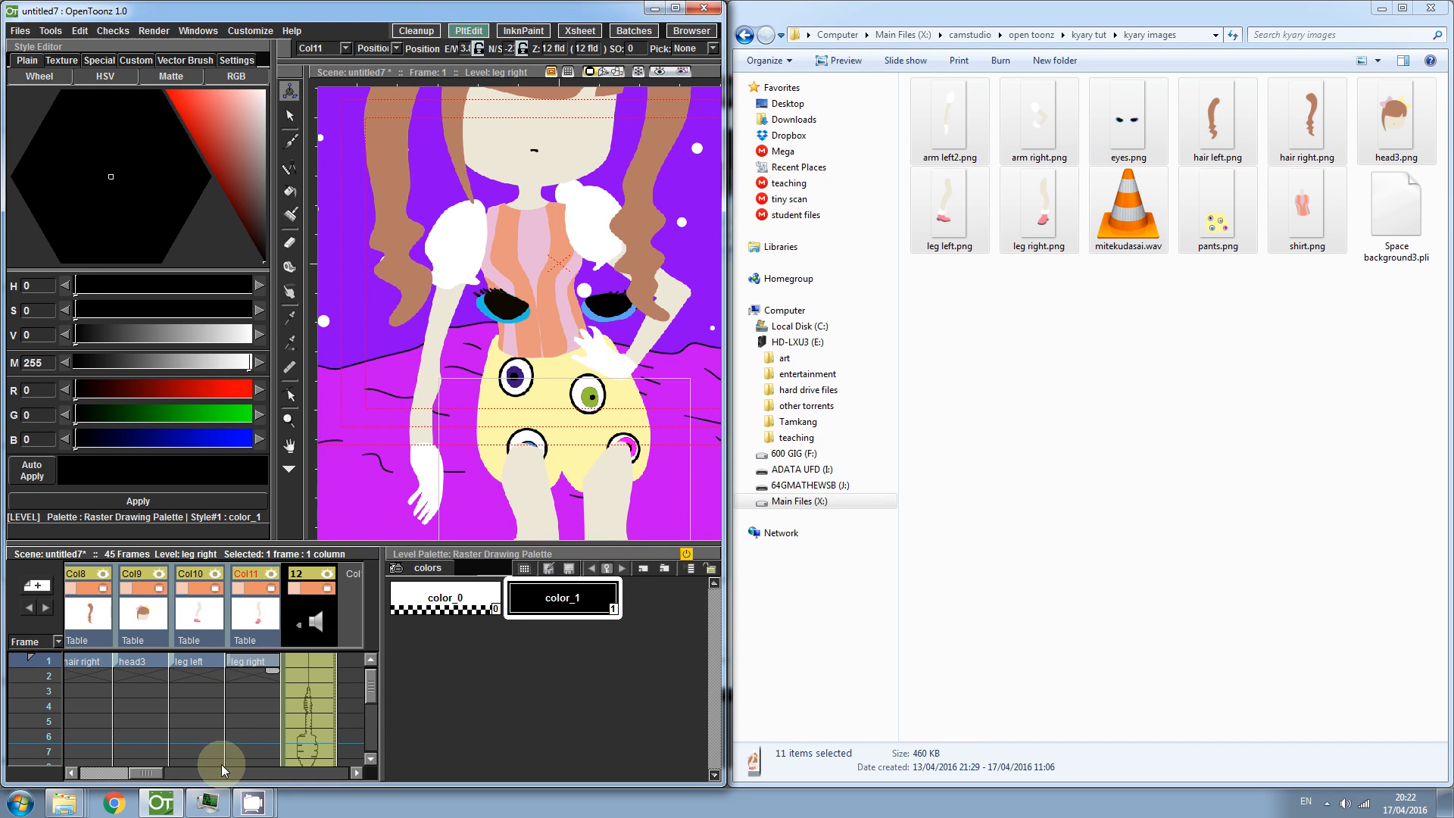
- Move the eyes level up onto the face and place its column after the head3 column
drag(148, 775, 115, 774)
click(201, 661)
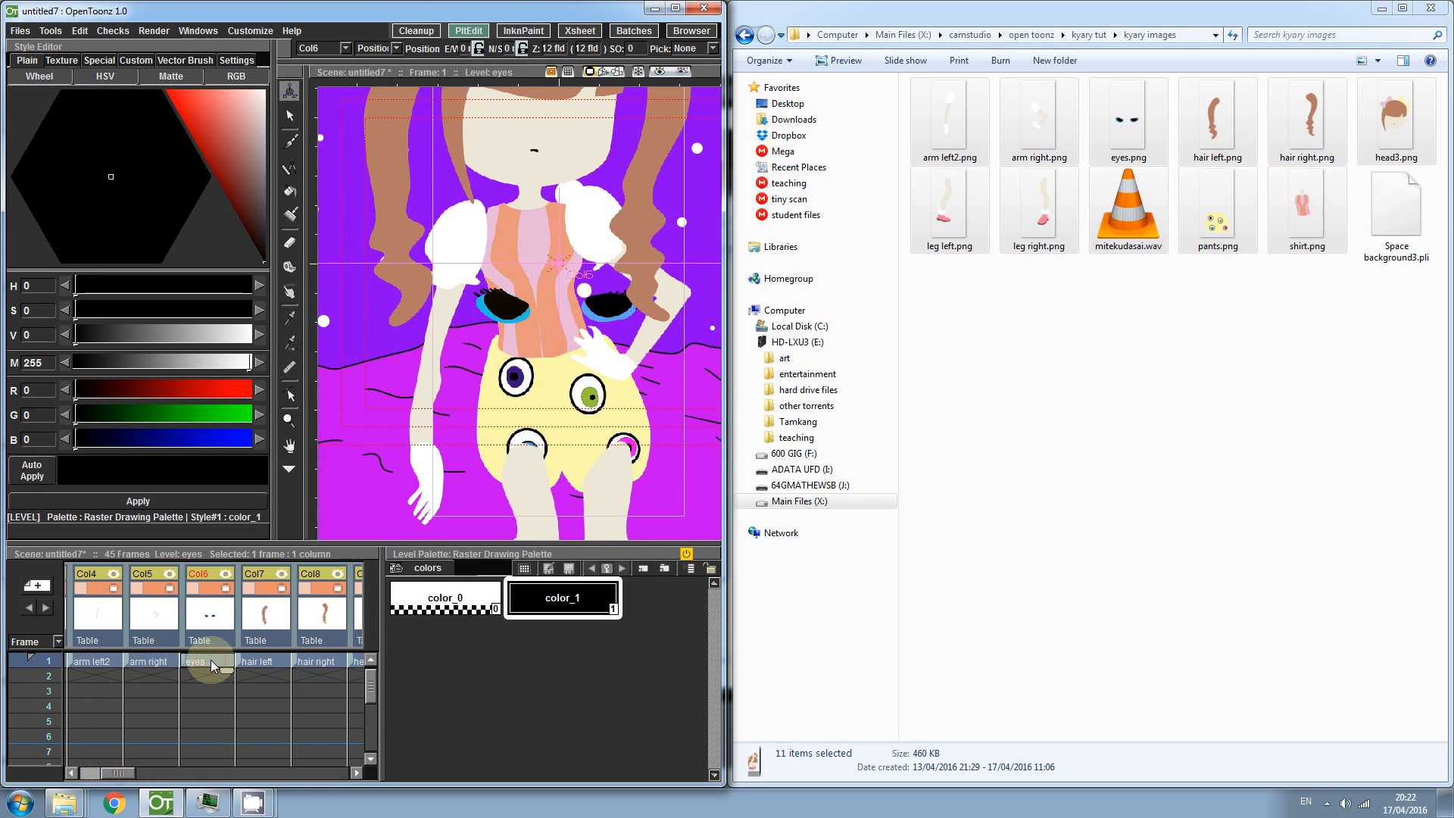
drag(532, 344, 511, 125)
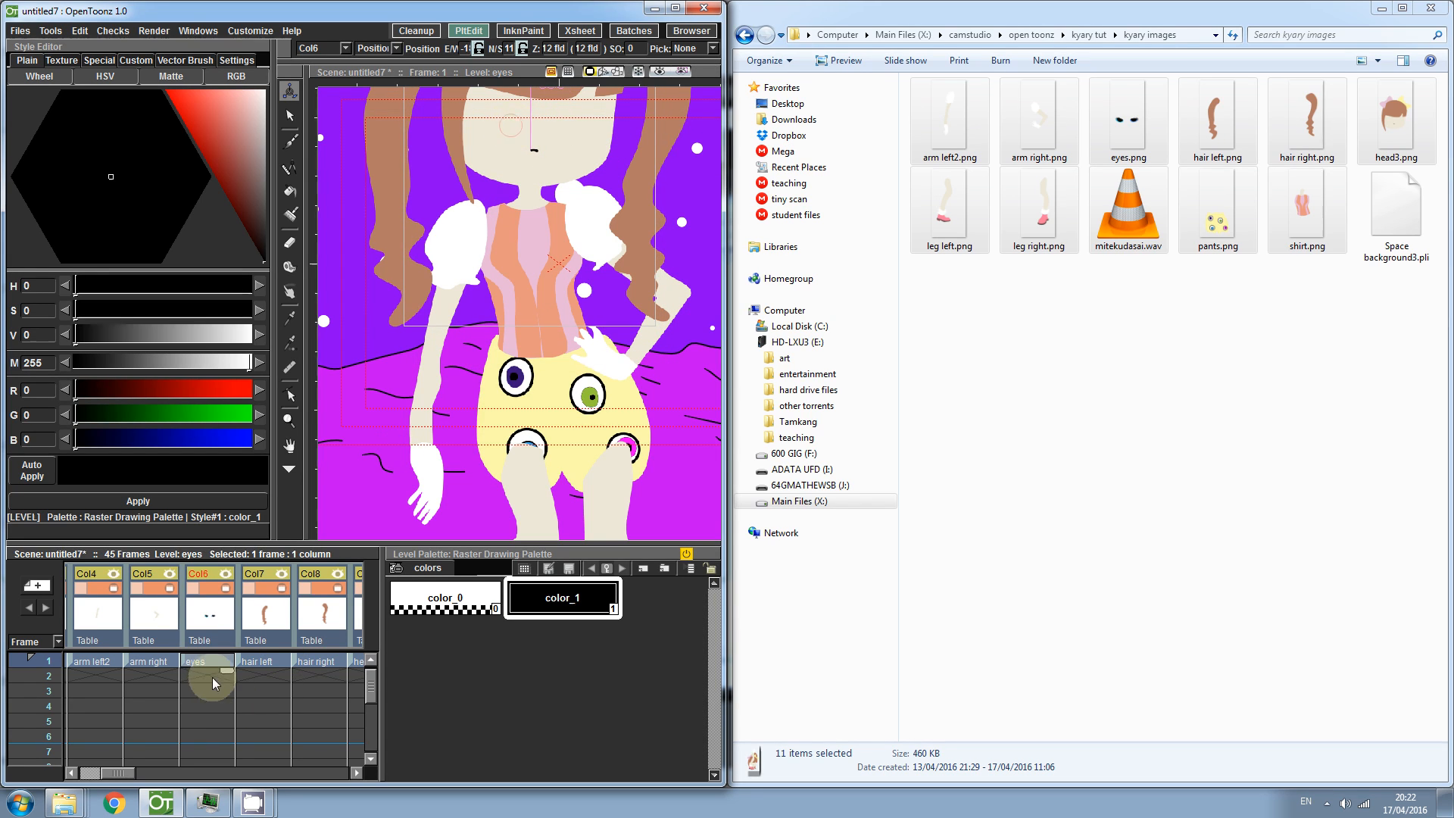
drag(183, 626, 355, 625)
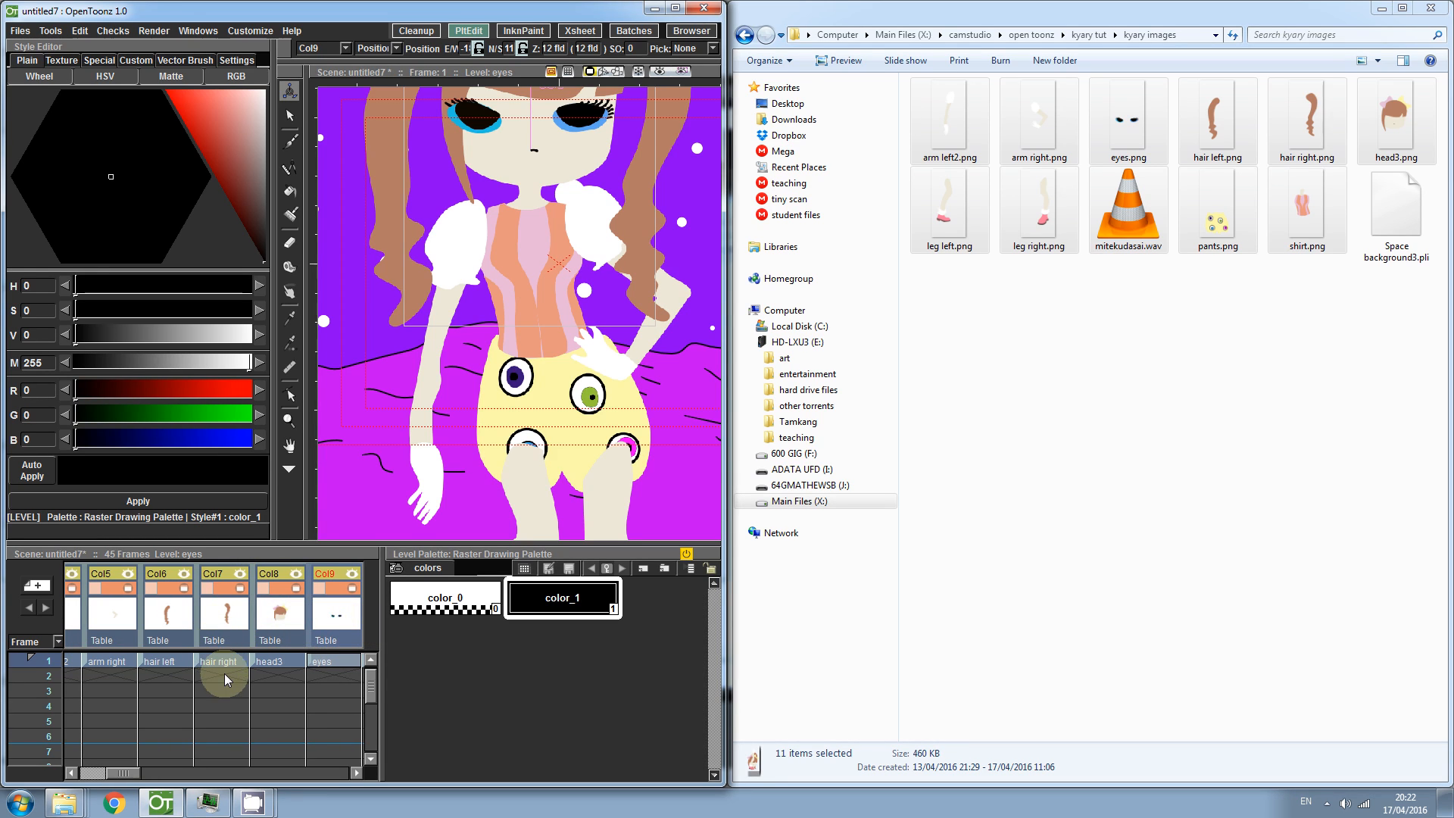
drag(220, 672, 429, 693)
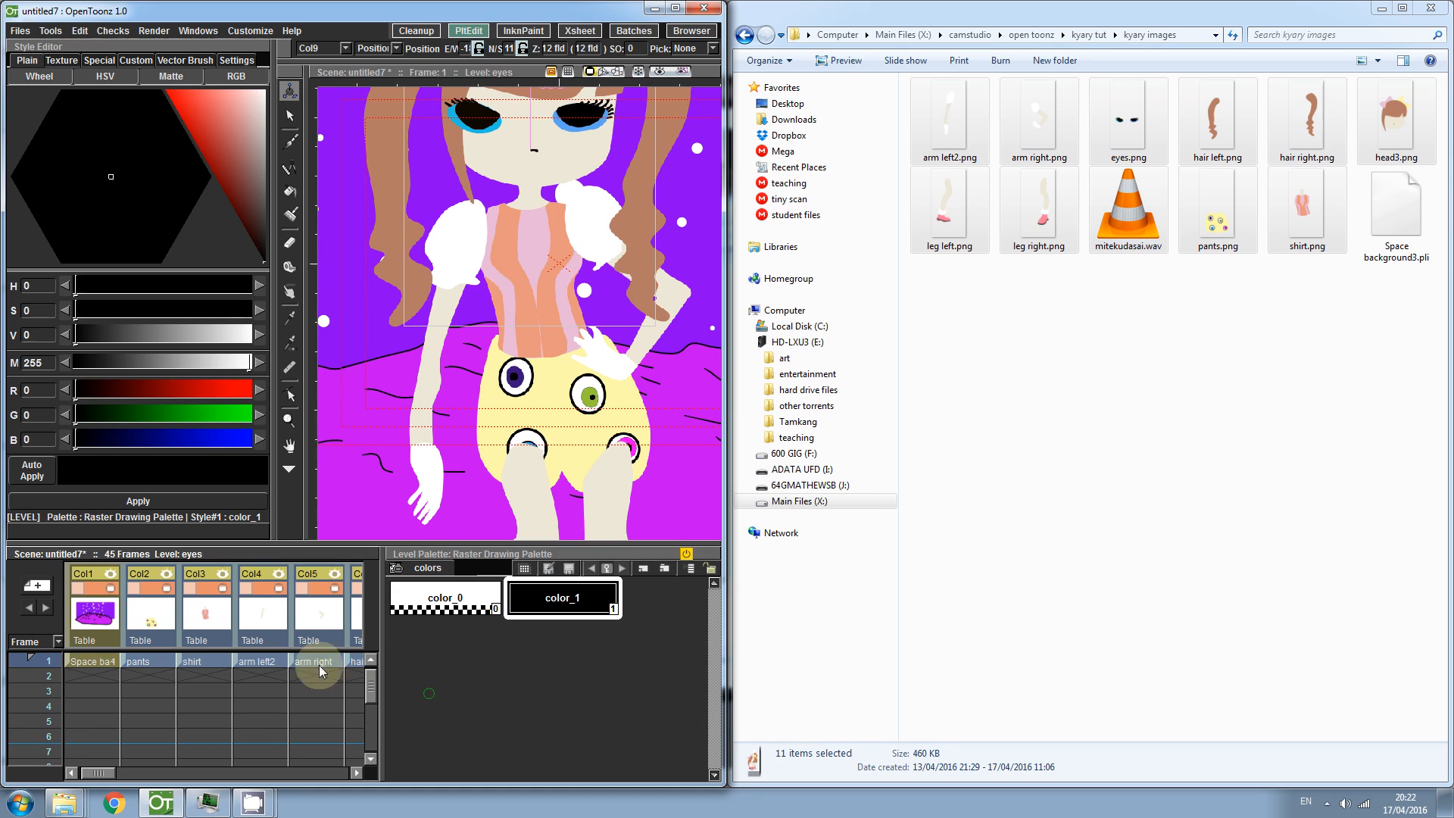
- Reorder the columns so leg left and leg right come directly after the background, before pants
click(252, 662)
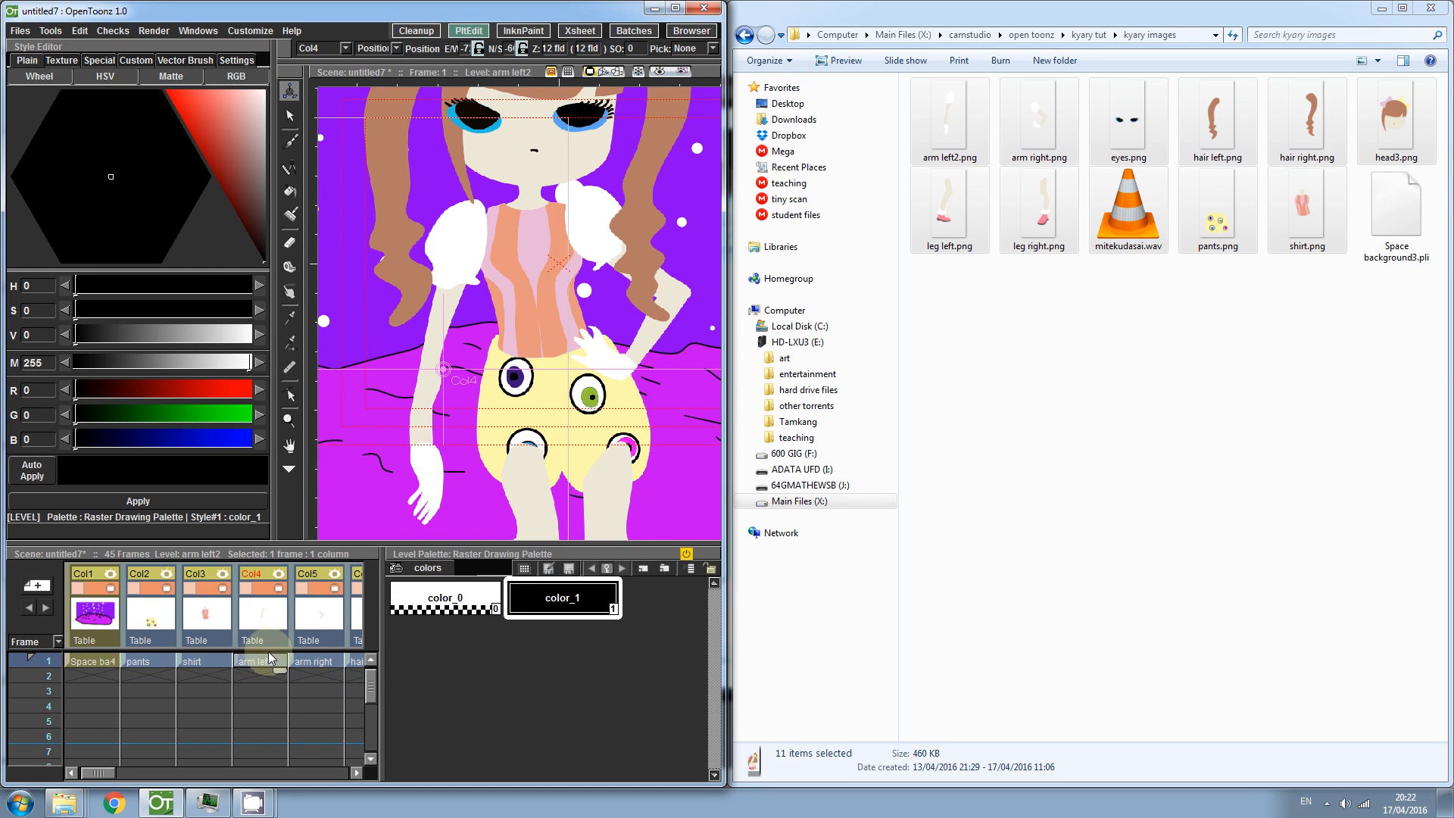
drag(256, 693, 2, 787)
drag(260, 614, 144, 630)
drag(215, 677, 4, 701)
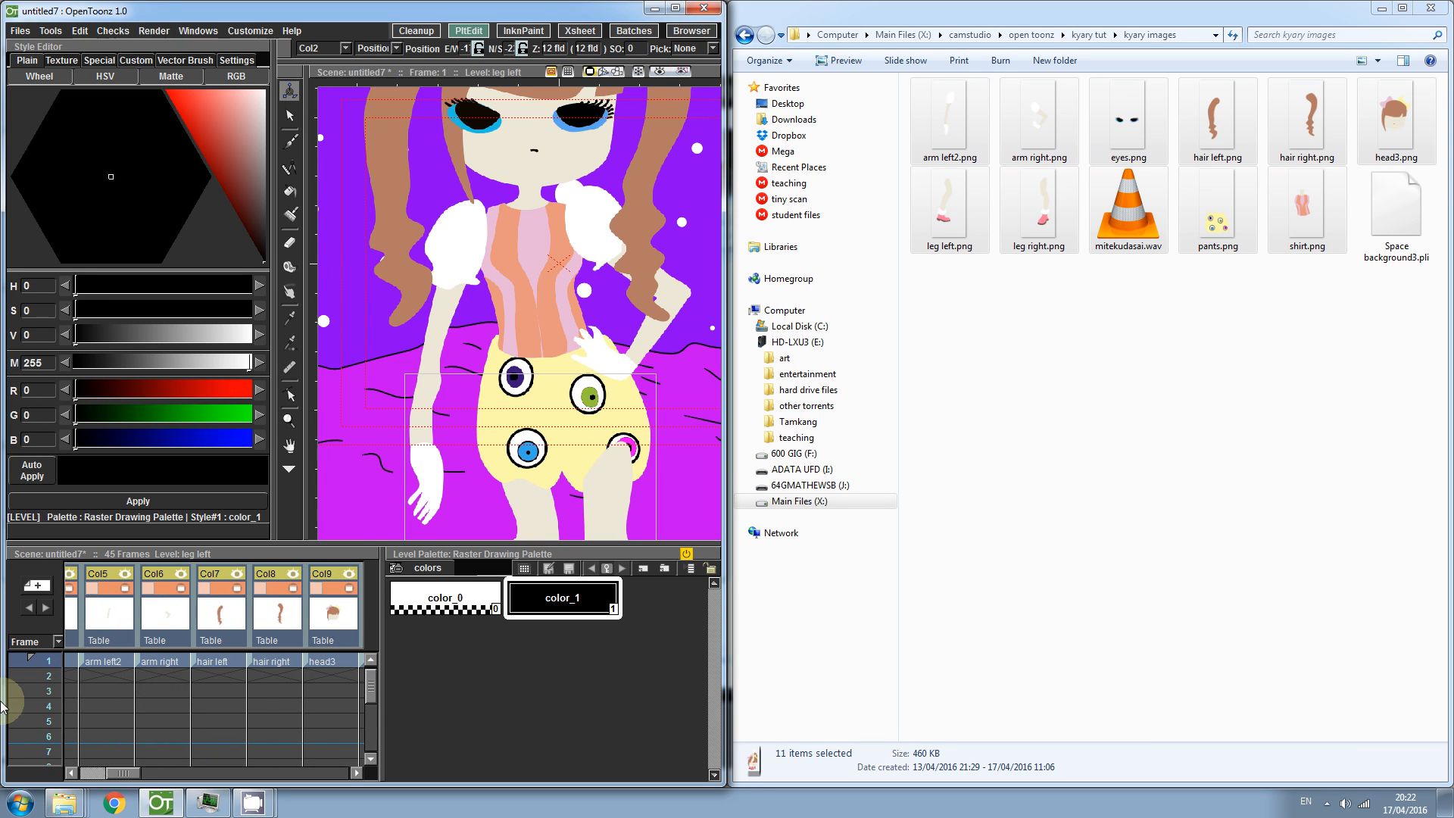
drag(254, 686, 189, 685)
drag(323, 685, 261, 694)
drag(294, 631, 187, 665)
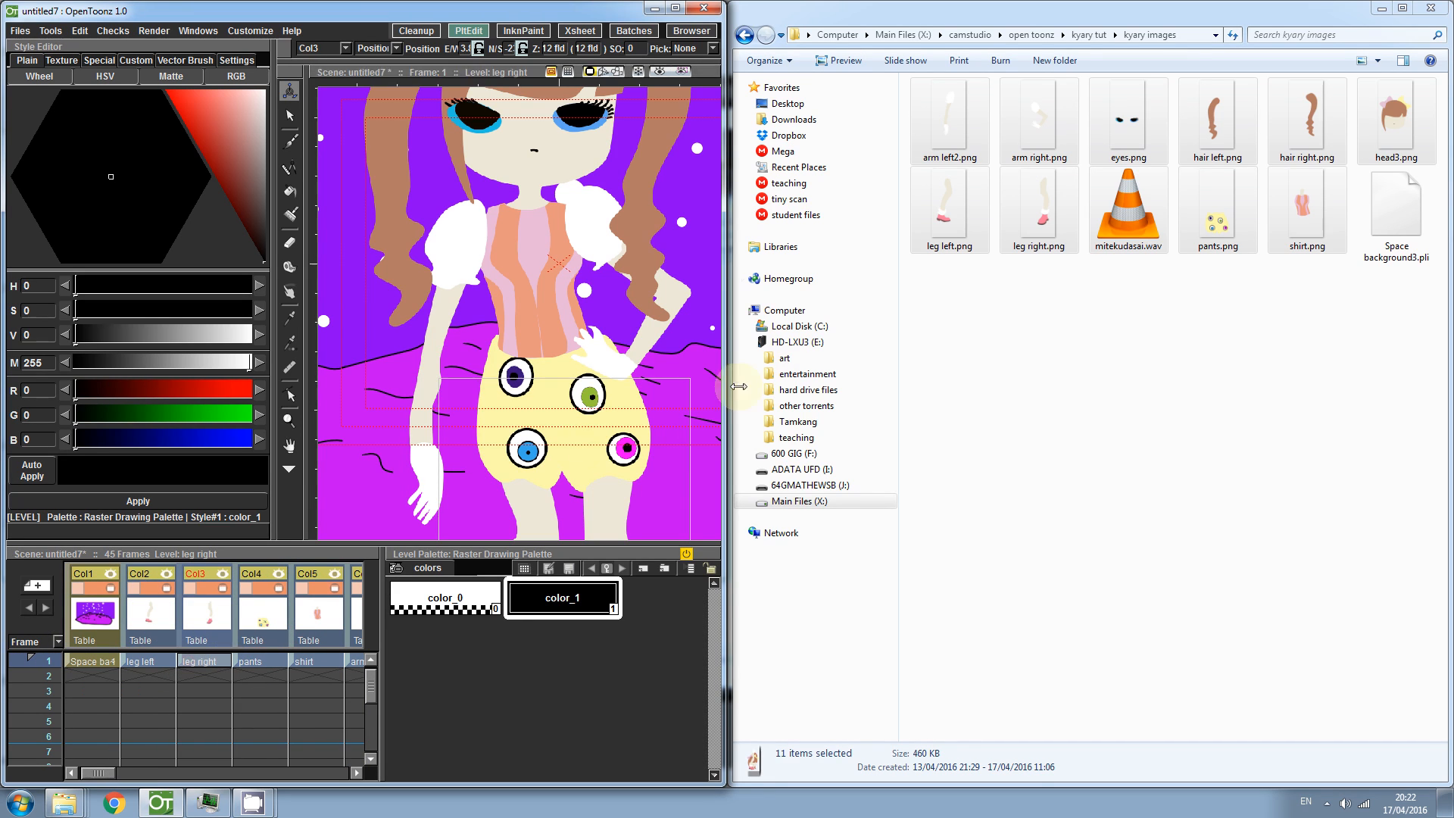
- Select the eyes level and nudge its position slightly on the face
drag(596, 416, 579, 388)
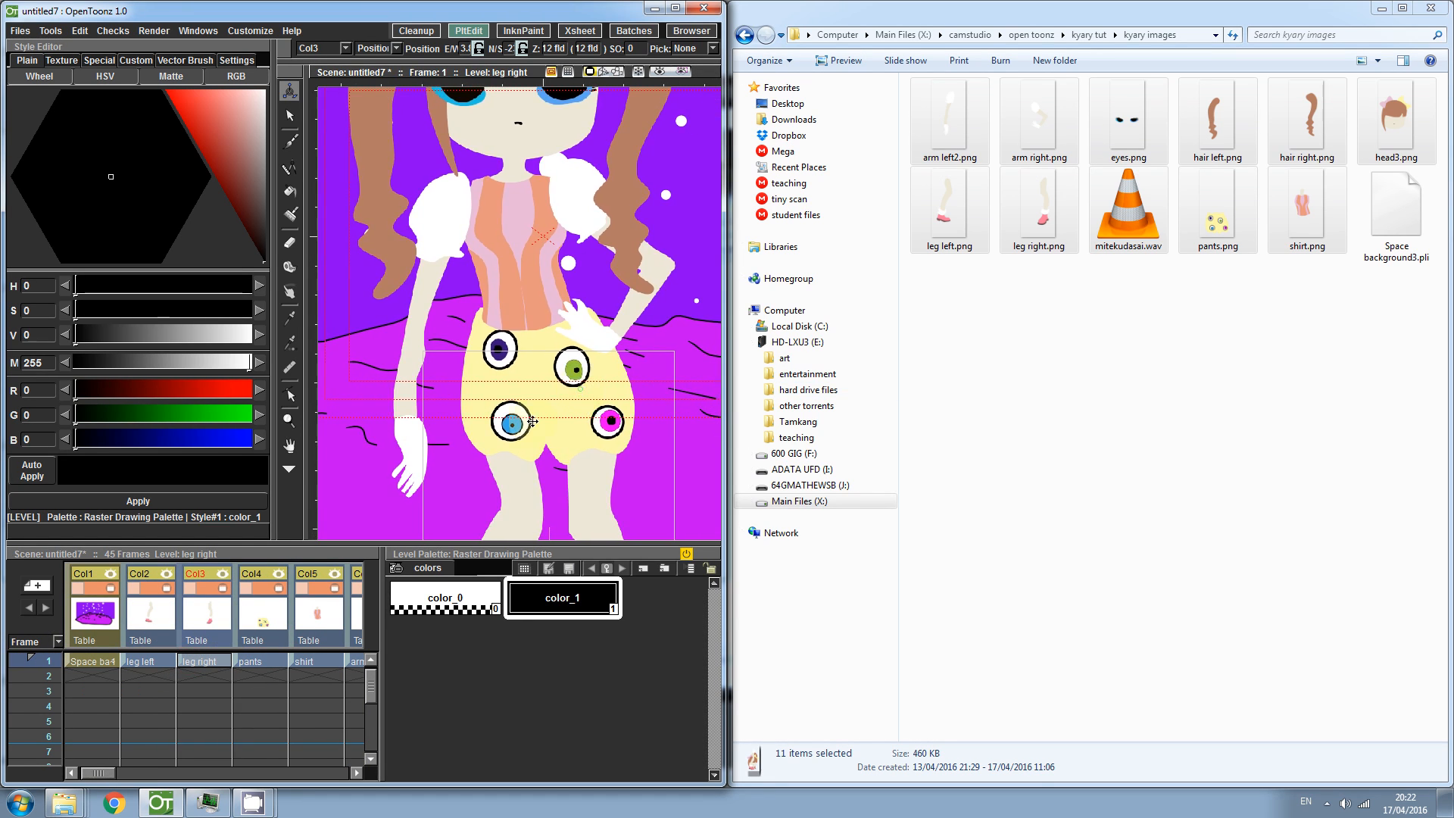
drag(523, 308, 526, 466)
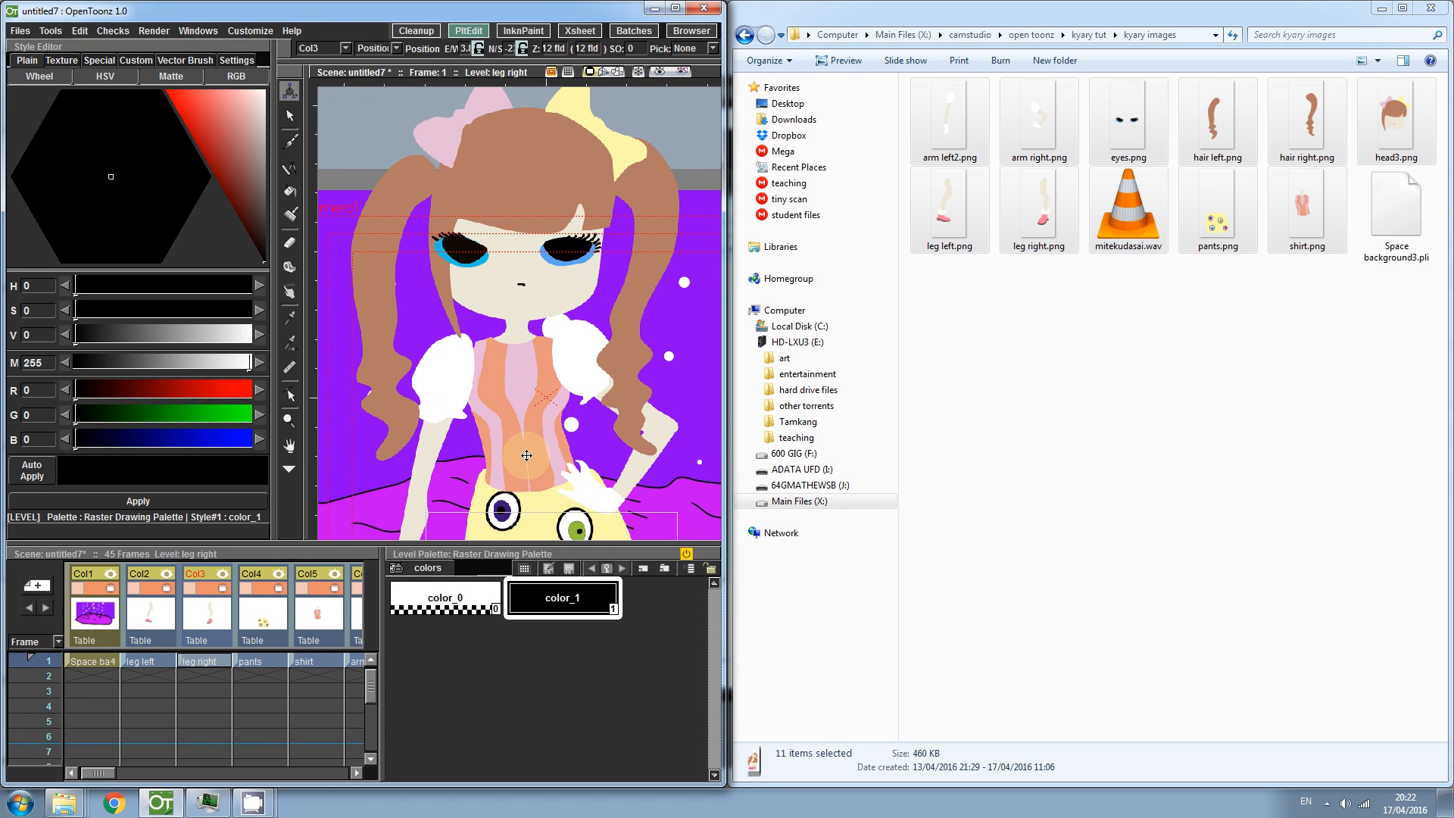
drag(118, 775, 155, 789)
click(259, 627)
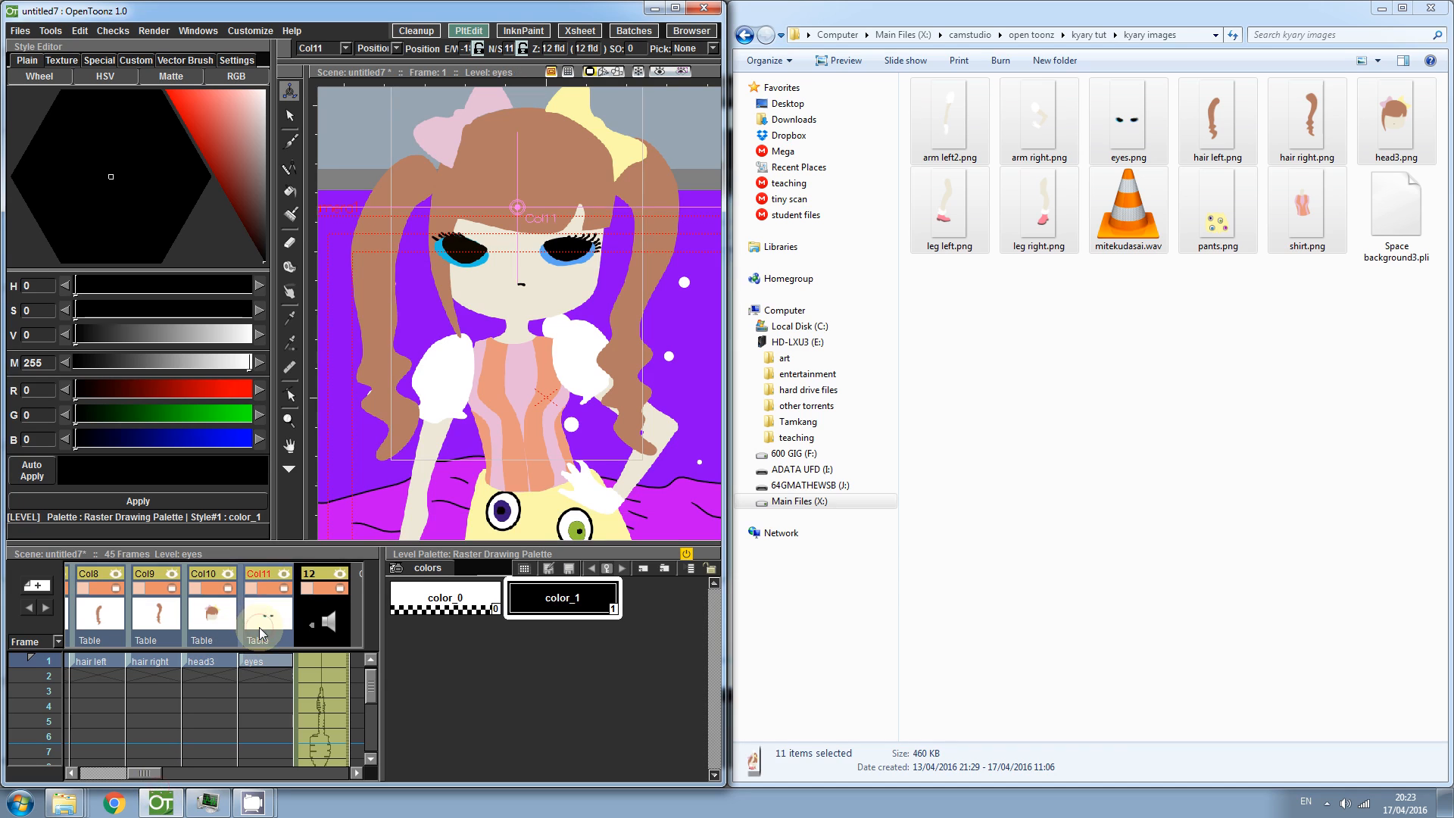
drag(584, 250, 585, 251)
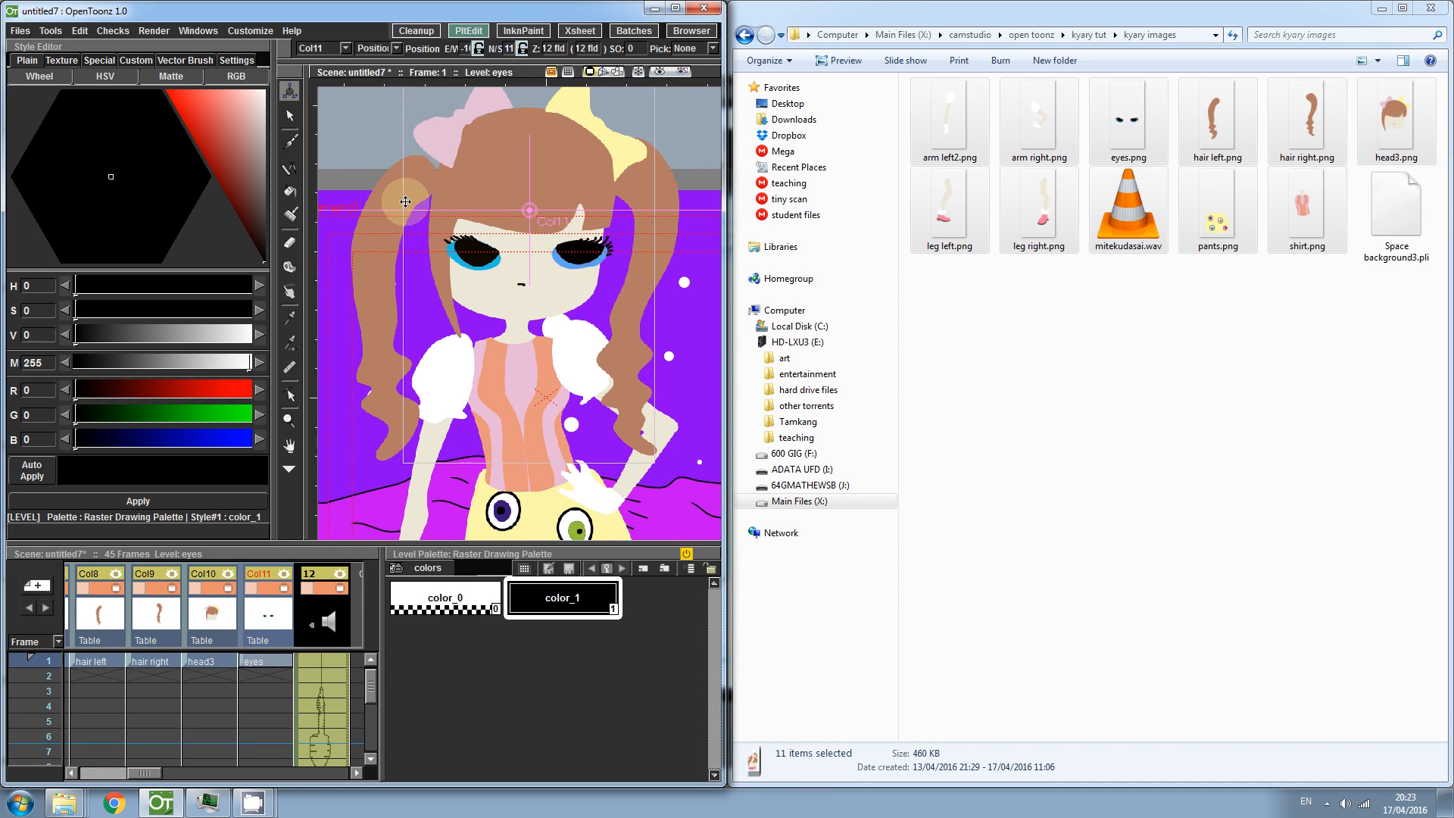
- Select the hair right level and shift it slightly up and to the left
click(251, 666)
click(160, 666)
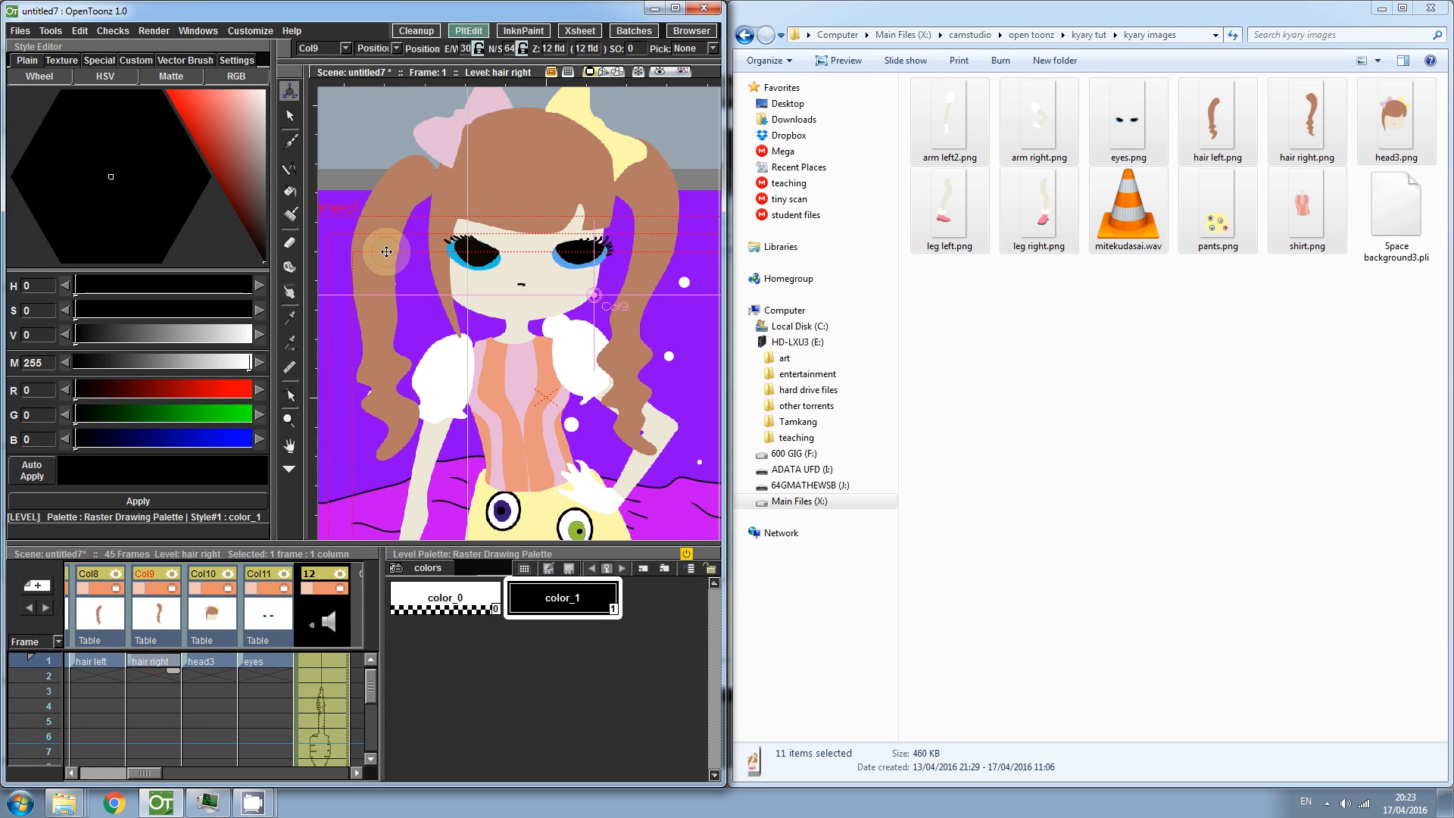
drag(390, 203, 382, 197)
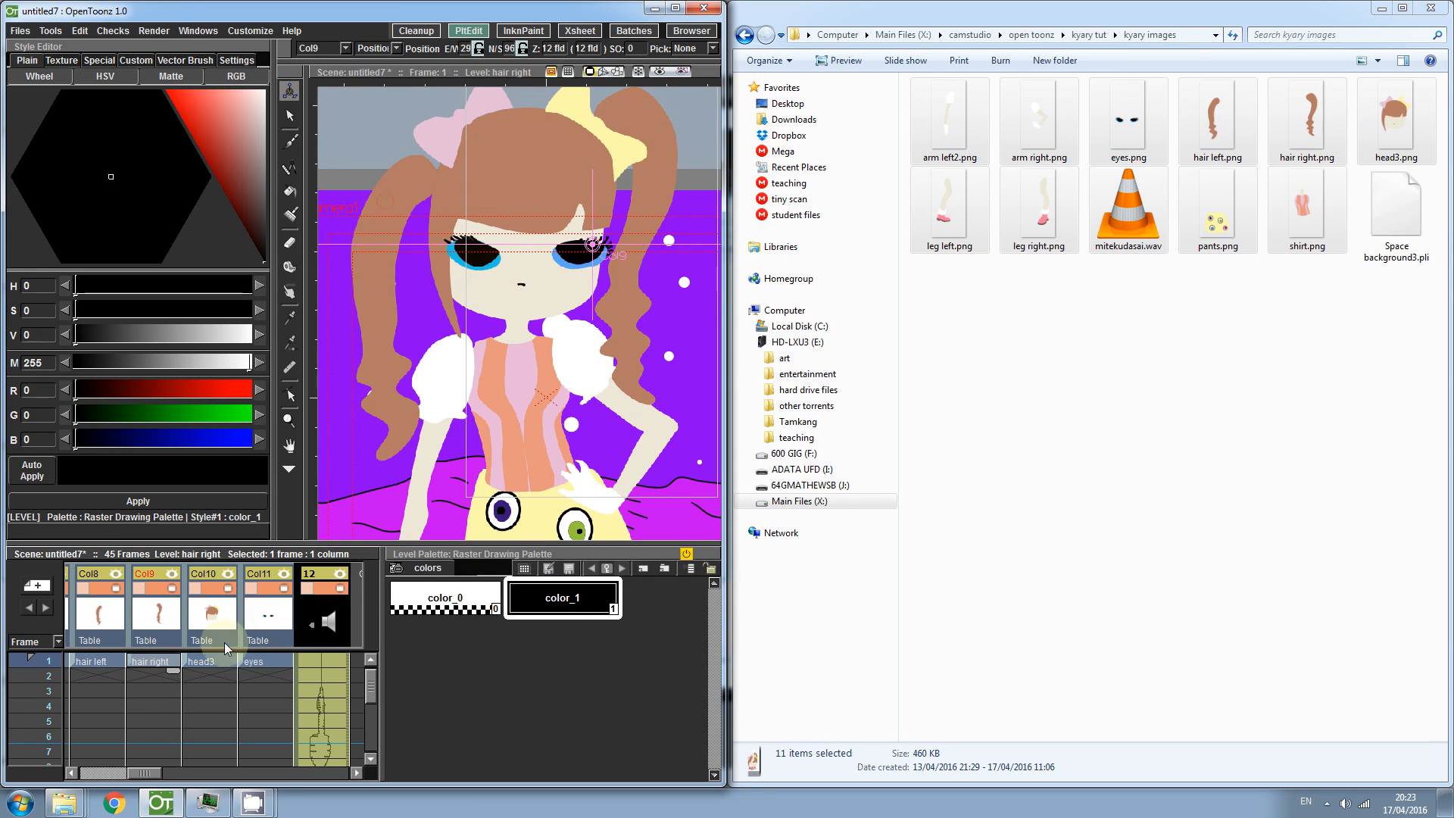
- Select the hair left level and move it up and slightly right onto the head
click(117, 661)
mouse_move(415, 288)
mouse_down()
mouse_move(389, 260)
mouse_move(441, 200)
mouse_up()
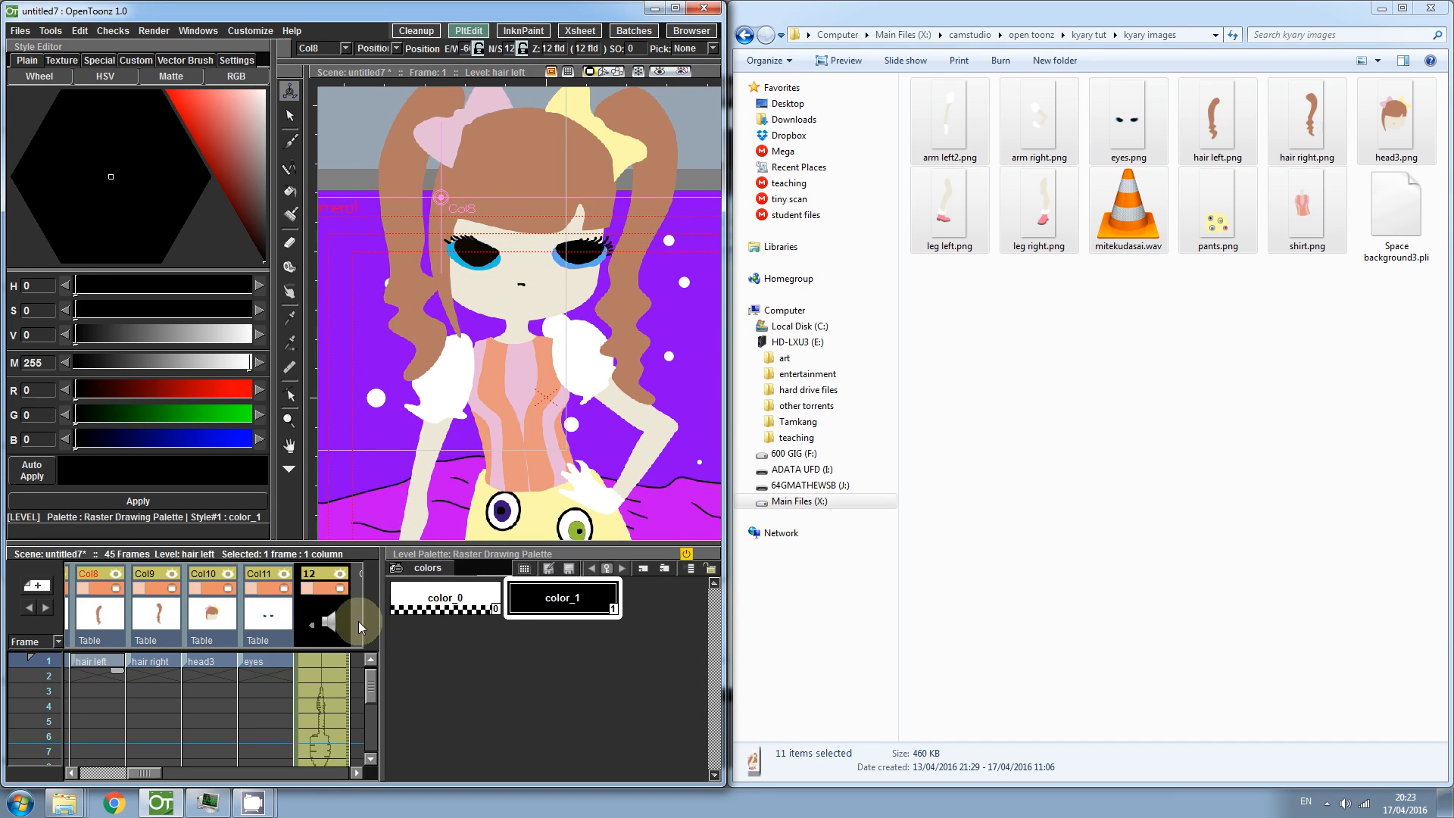
drag(141, 775, 82, 774)
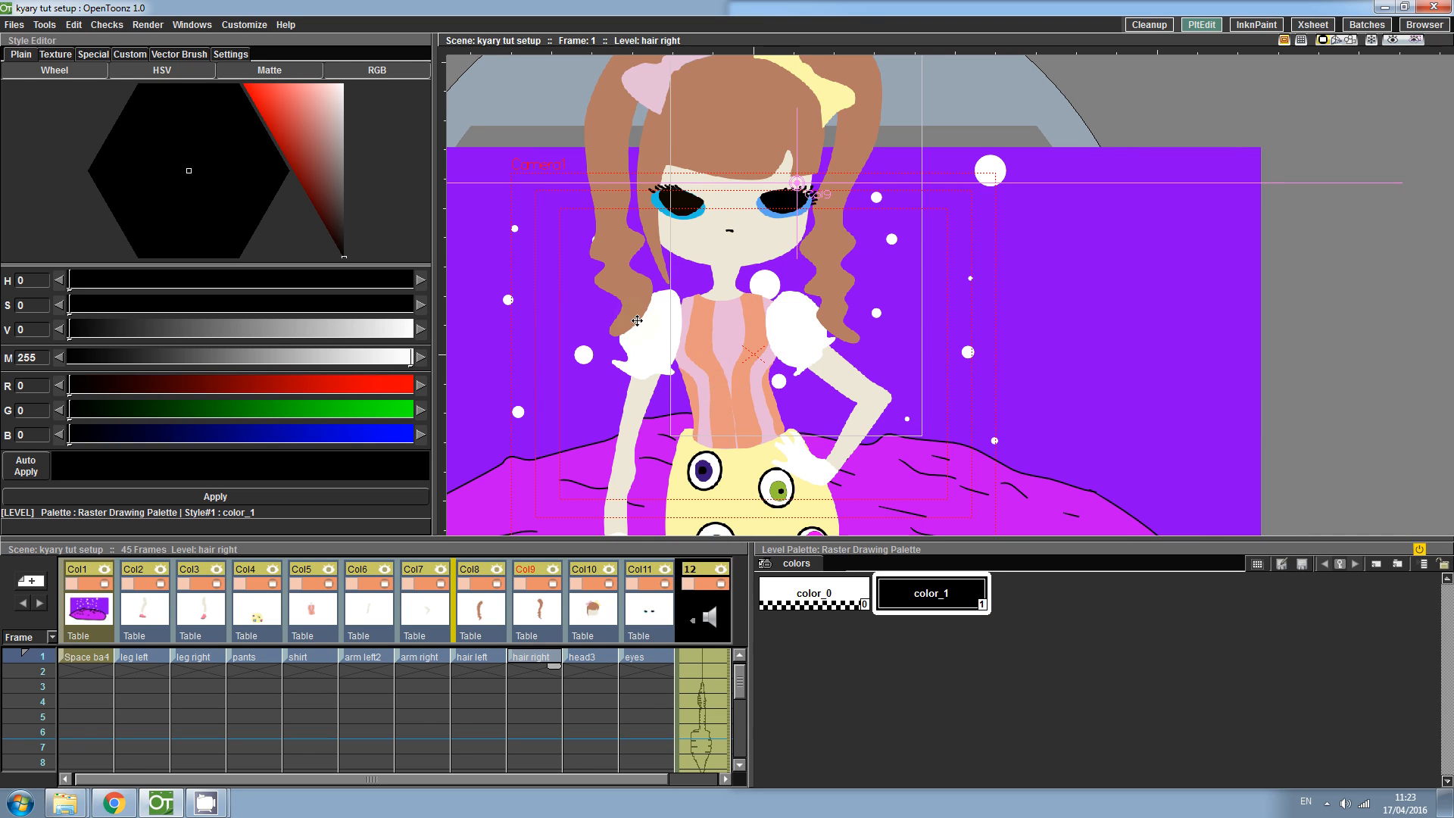
- Open the Stage Schematic window and dock it beside the viewer
click(195, 28)
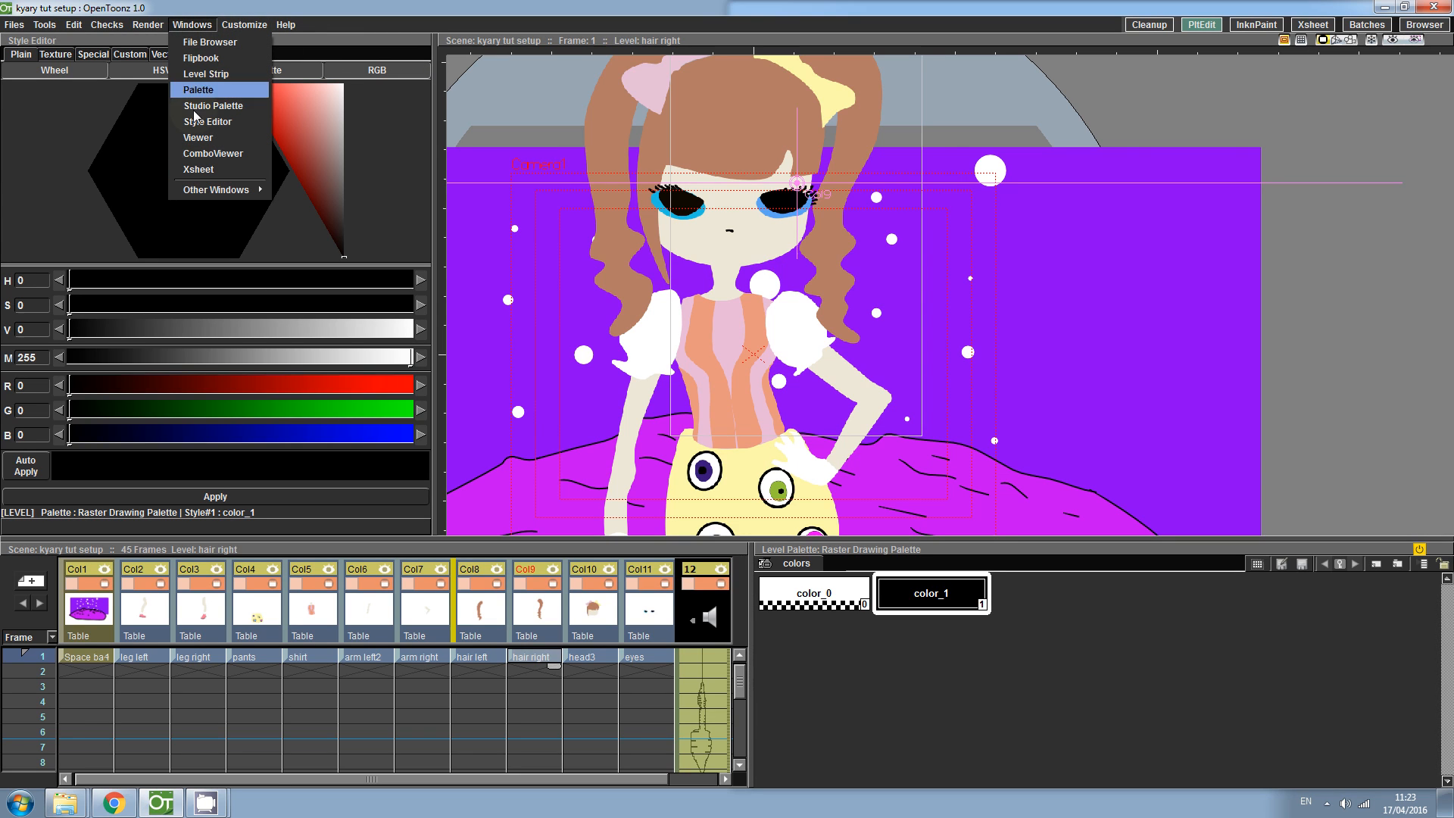
mouse_move(193, 189)
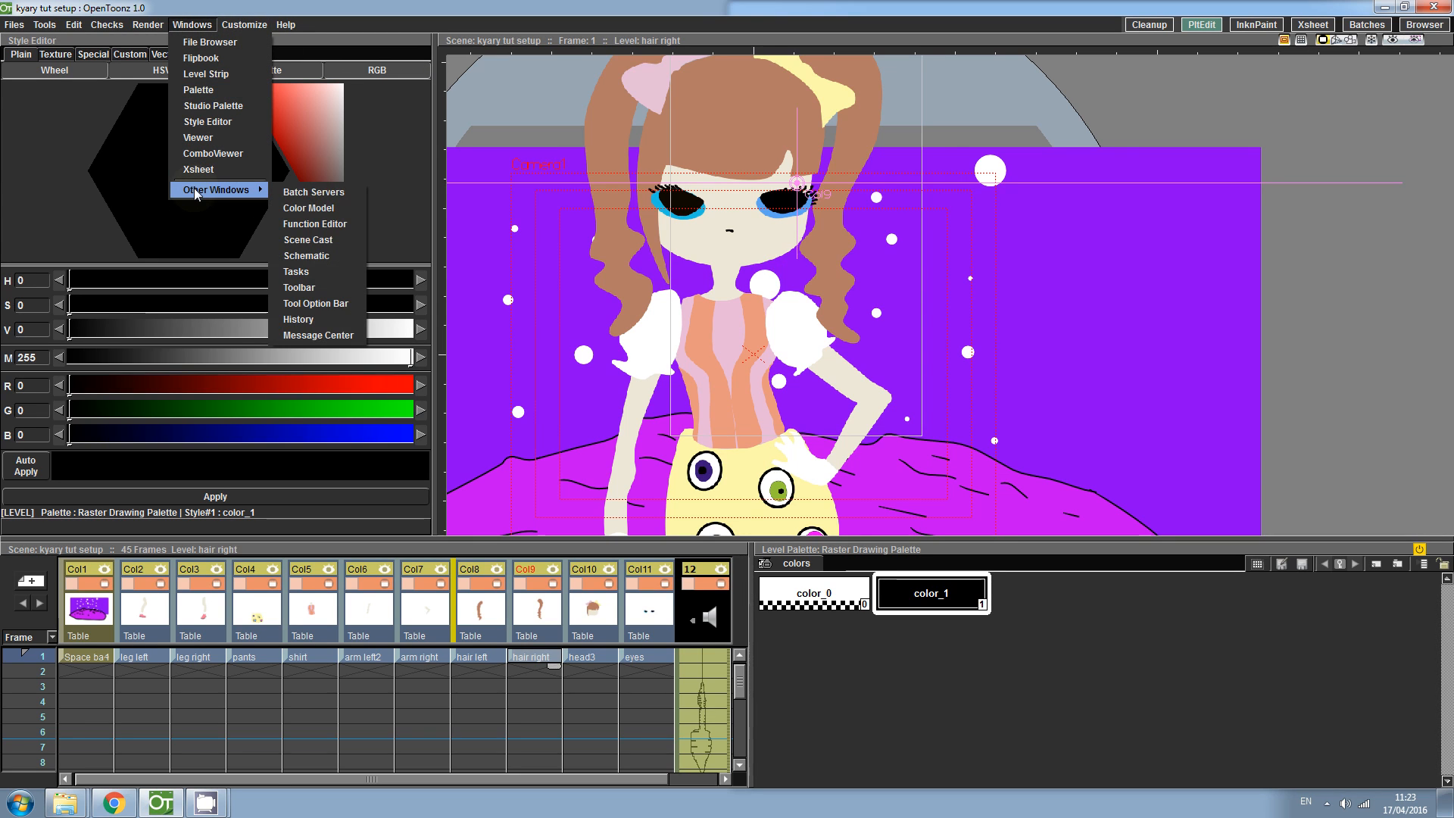
click(314, 256)
drag(446, 90, 435, 68)
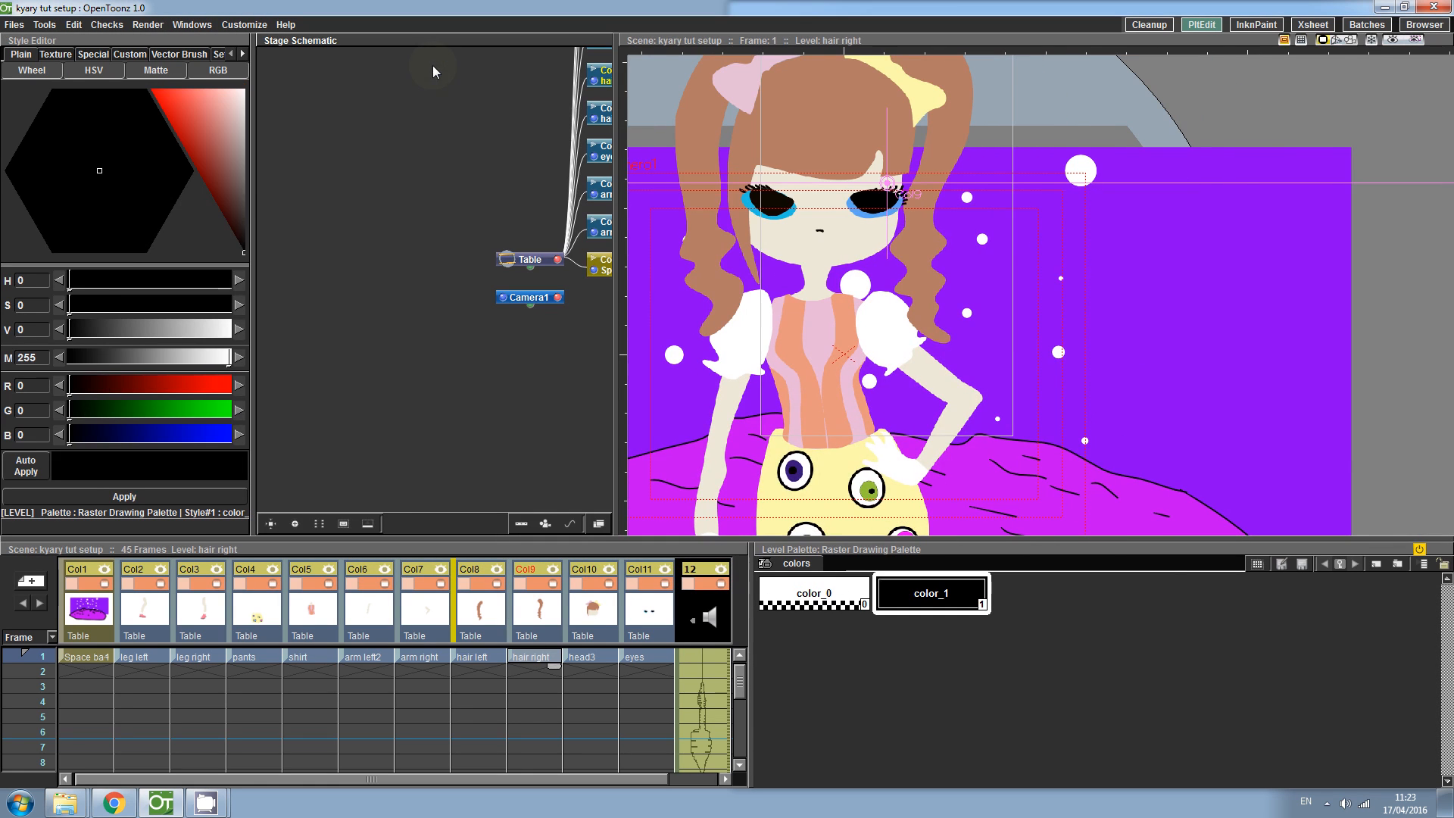
drag(629, 218, 607, 383)
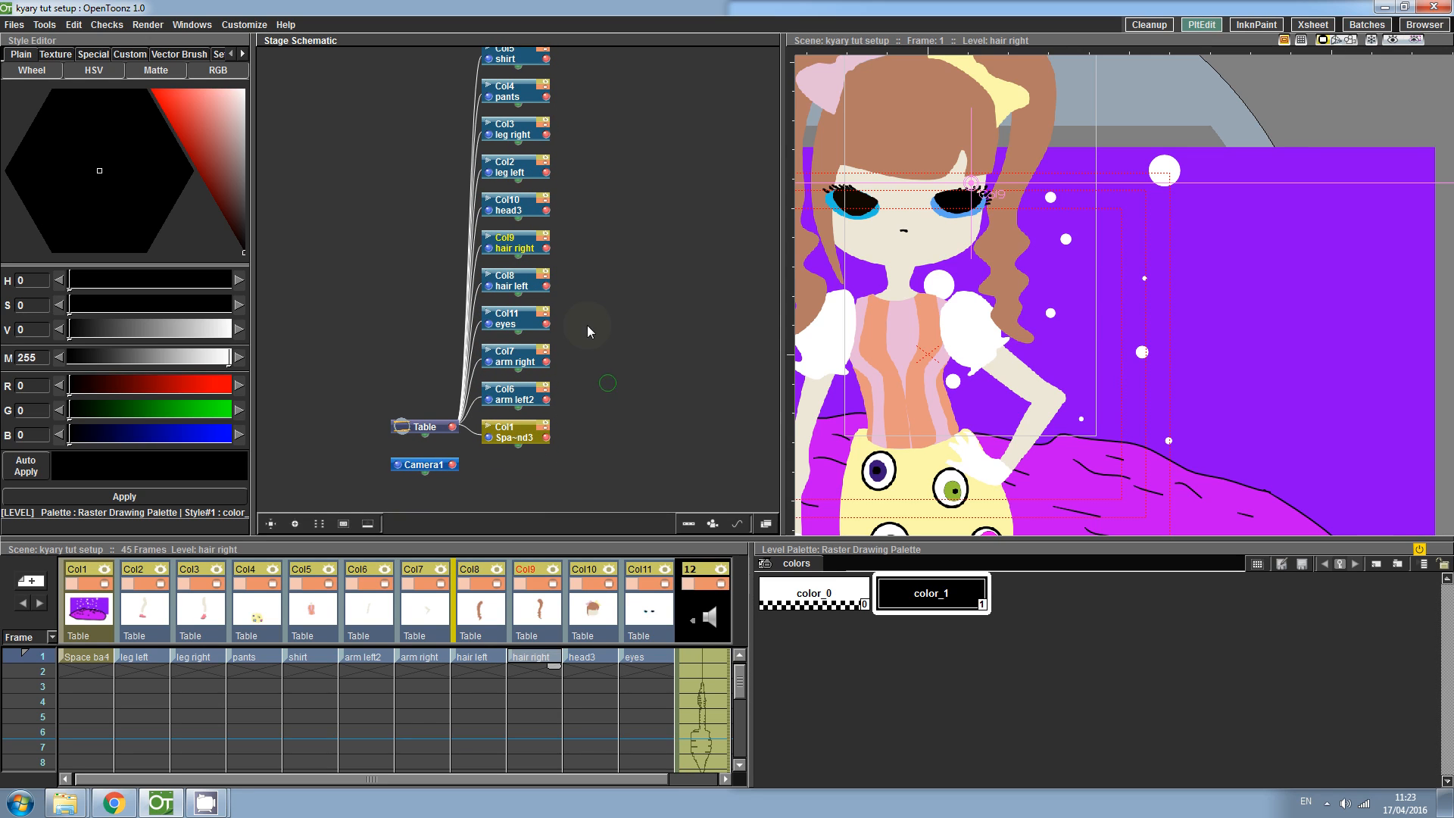
- In the stage schematic, parent the leg right and leg left nodes to the pants node
drag(508, 436, 659, 423)
drag(604, 189, 620, 250)
drag(536, 170, 632, 168)
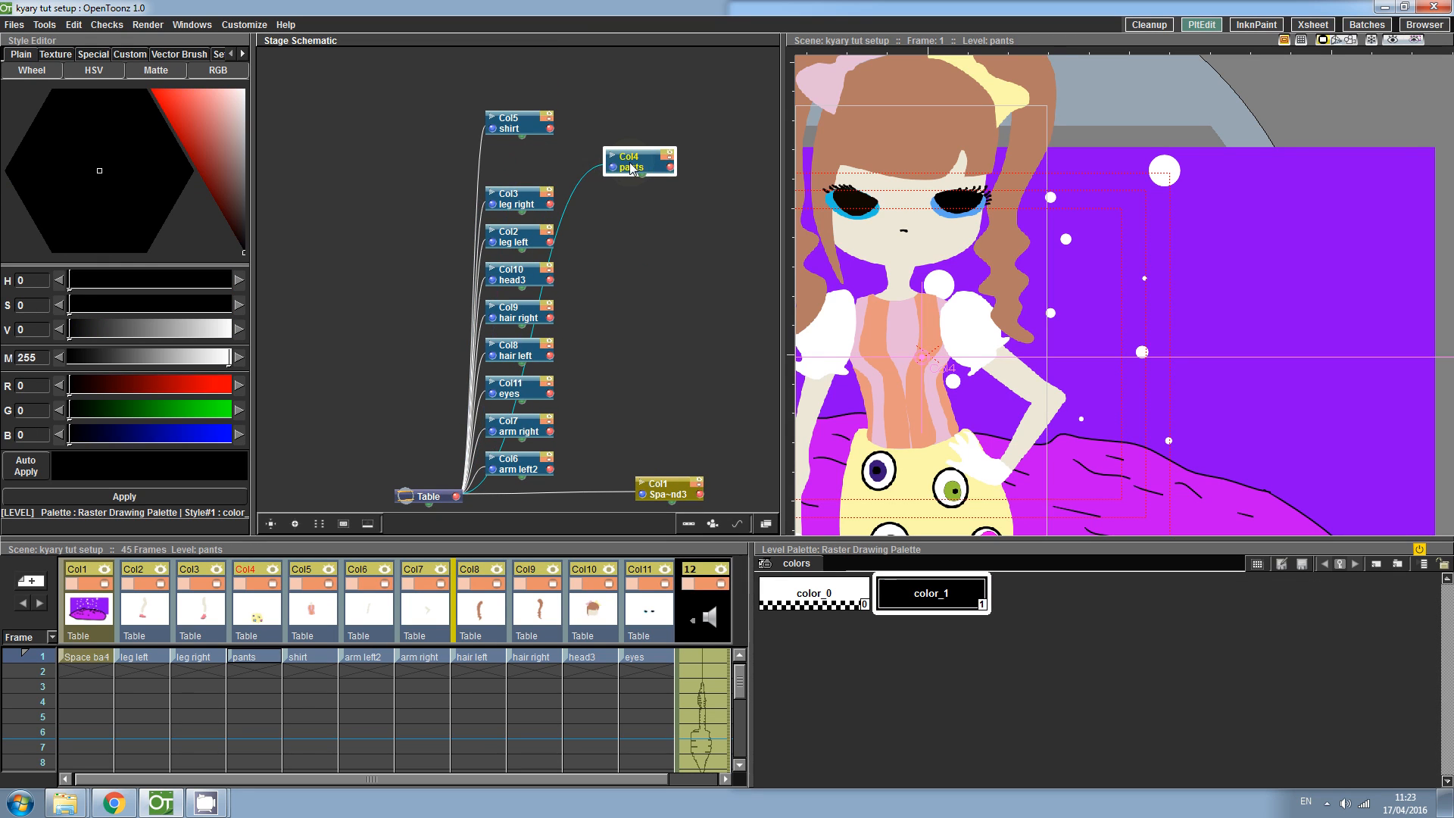
drag(525, 193, 760, 121)
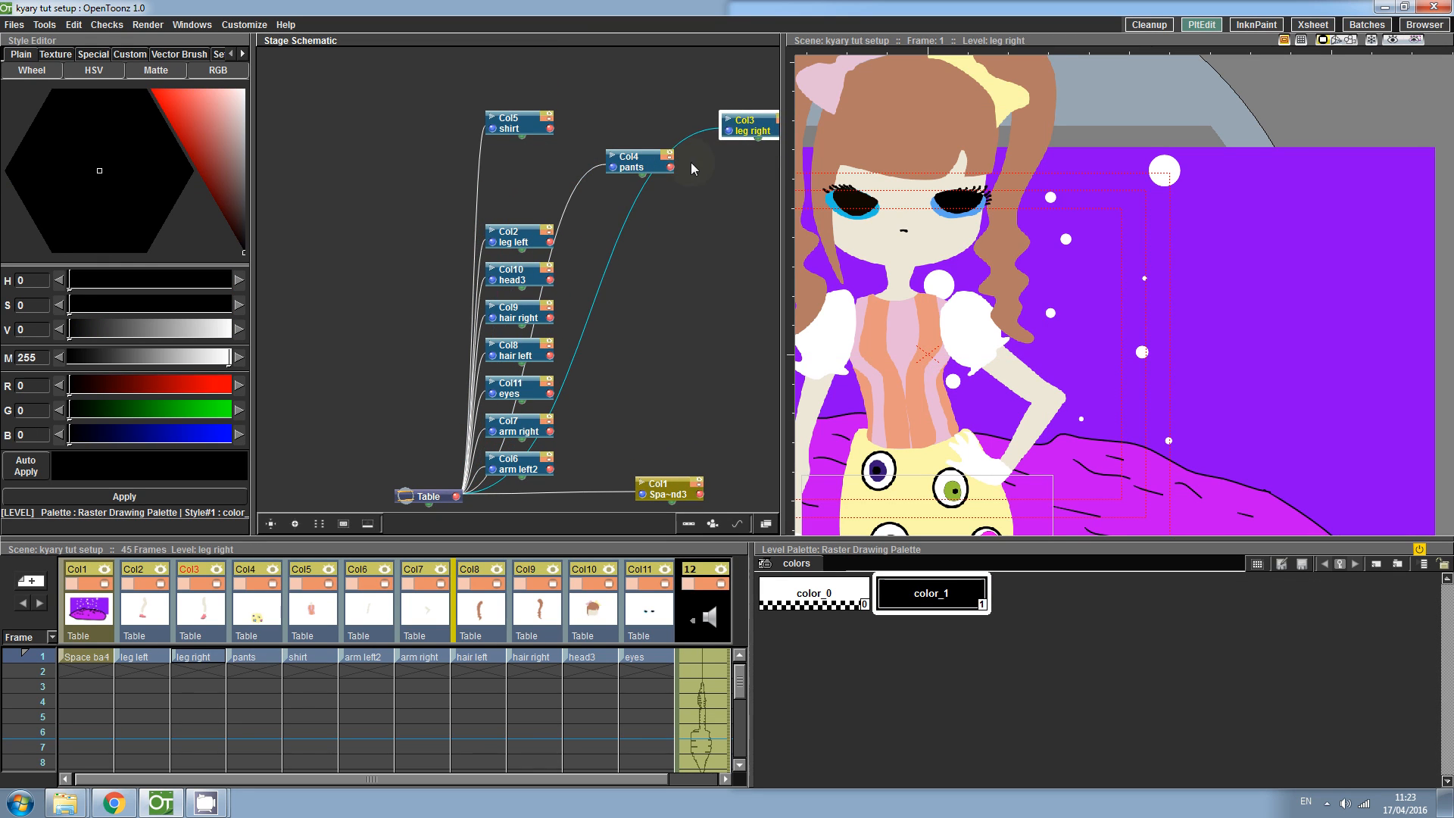
drag(690, 166, 728, 131)
drag(540, 246, 700, 203)
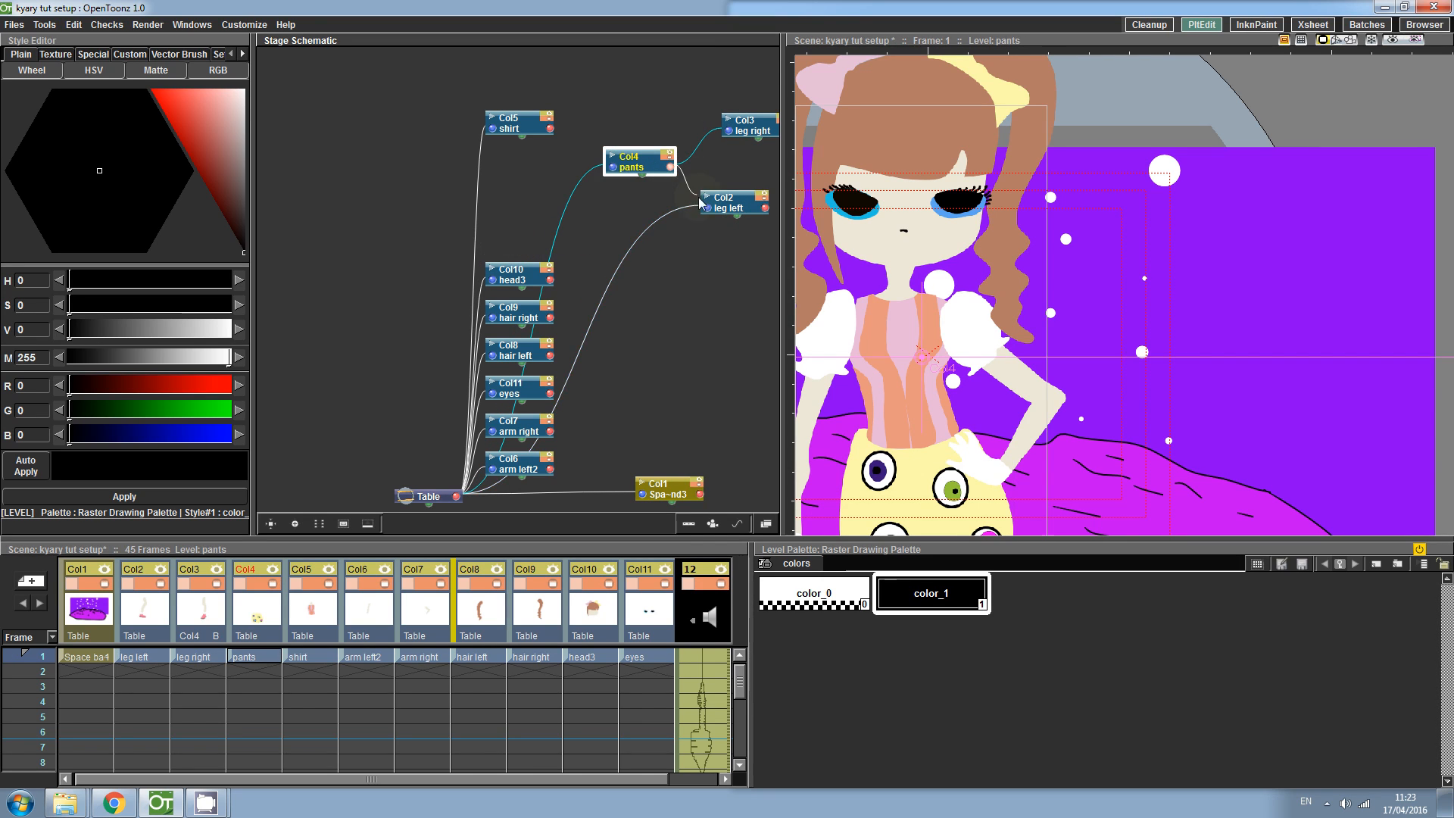
click(669, 314)
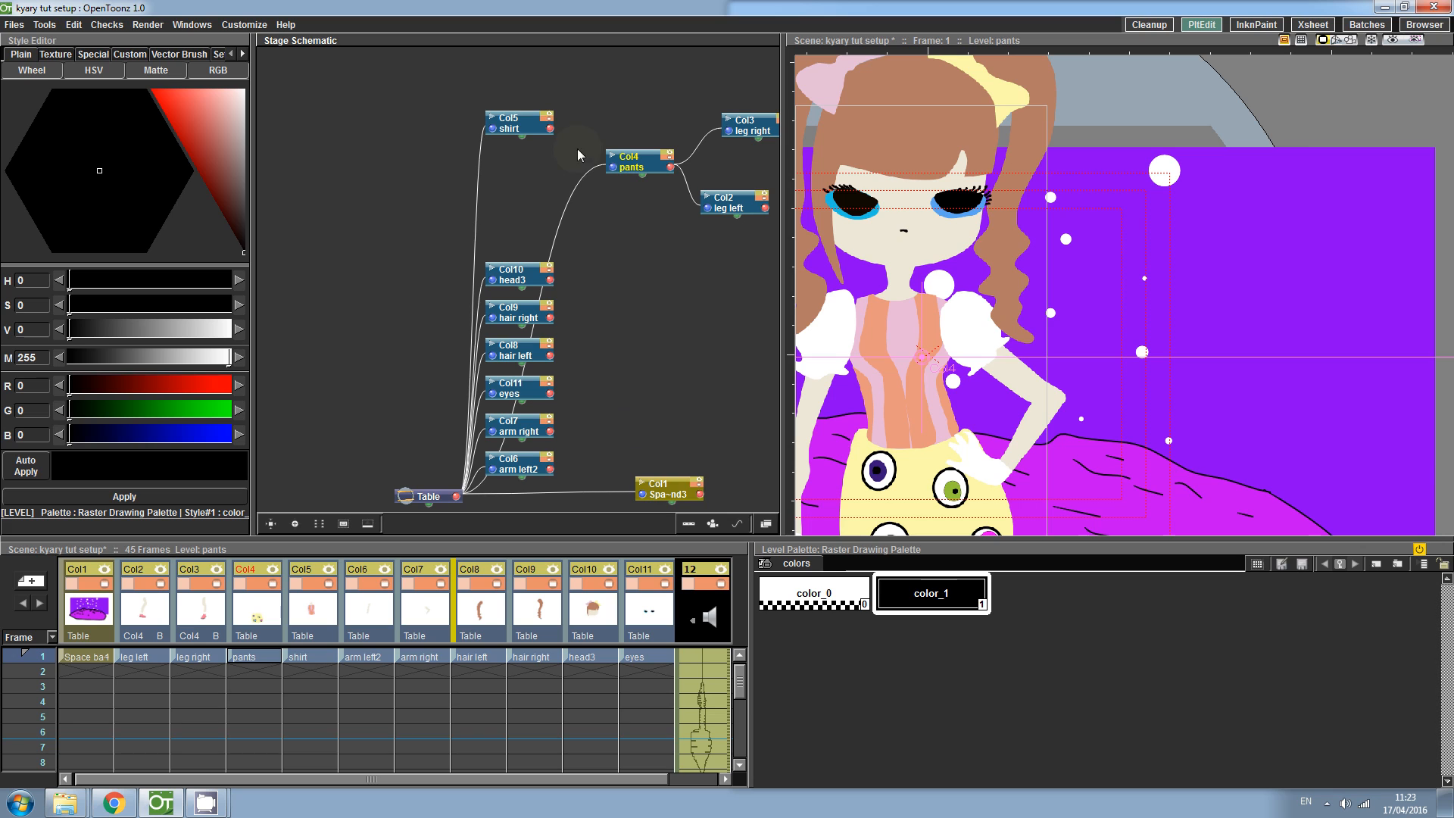
- Parent the head3 node to the shirt node in the stage schematic
drag(513, 117, 650, 316)
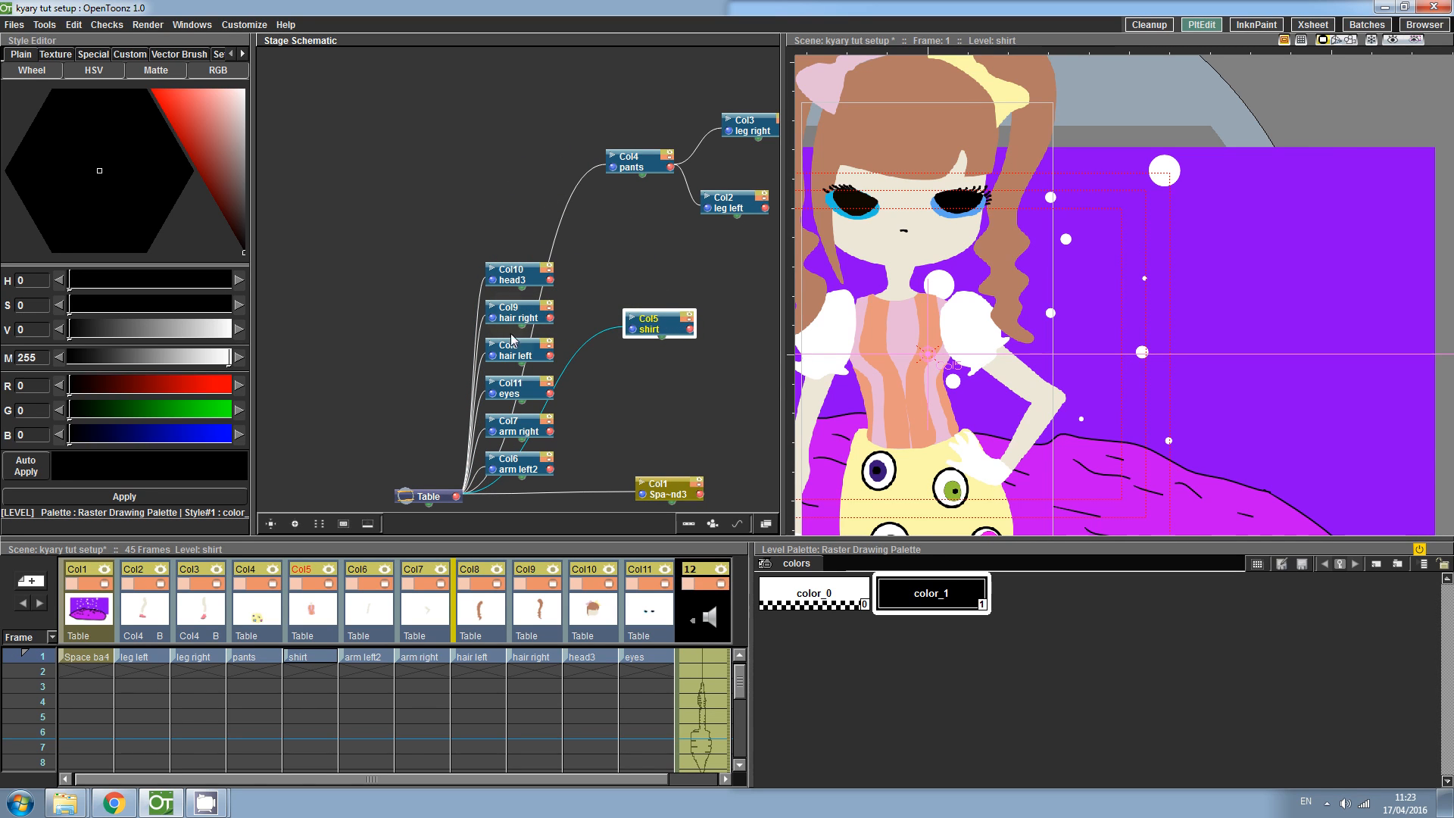
drag(505, 281, 731, 320)
drag(684, 369, 568, 315)
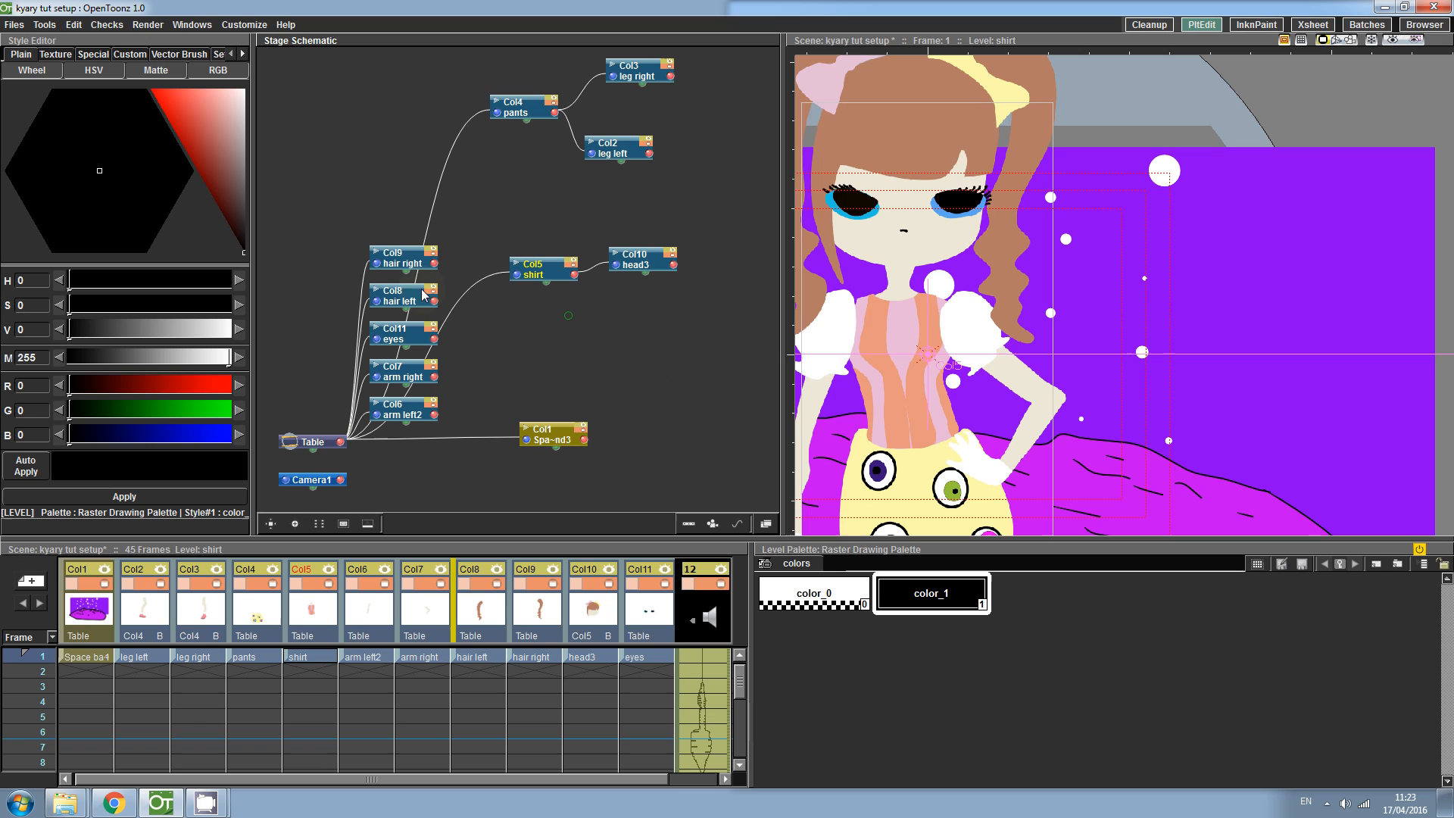
- Parent the hair right, hair left and eyes nodes to the head3 node
drag(396, 263, 739, 223)
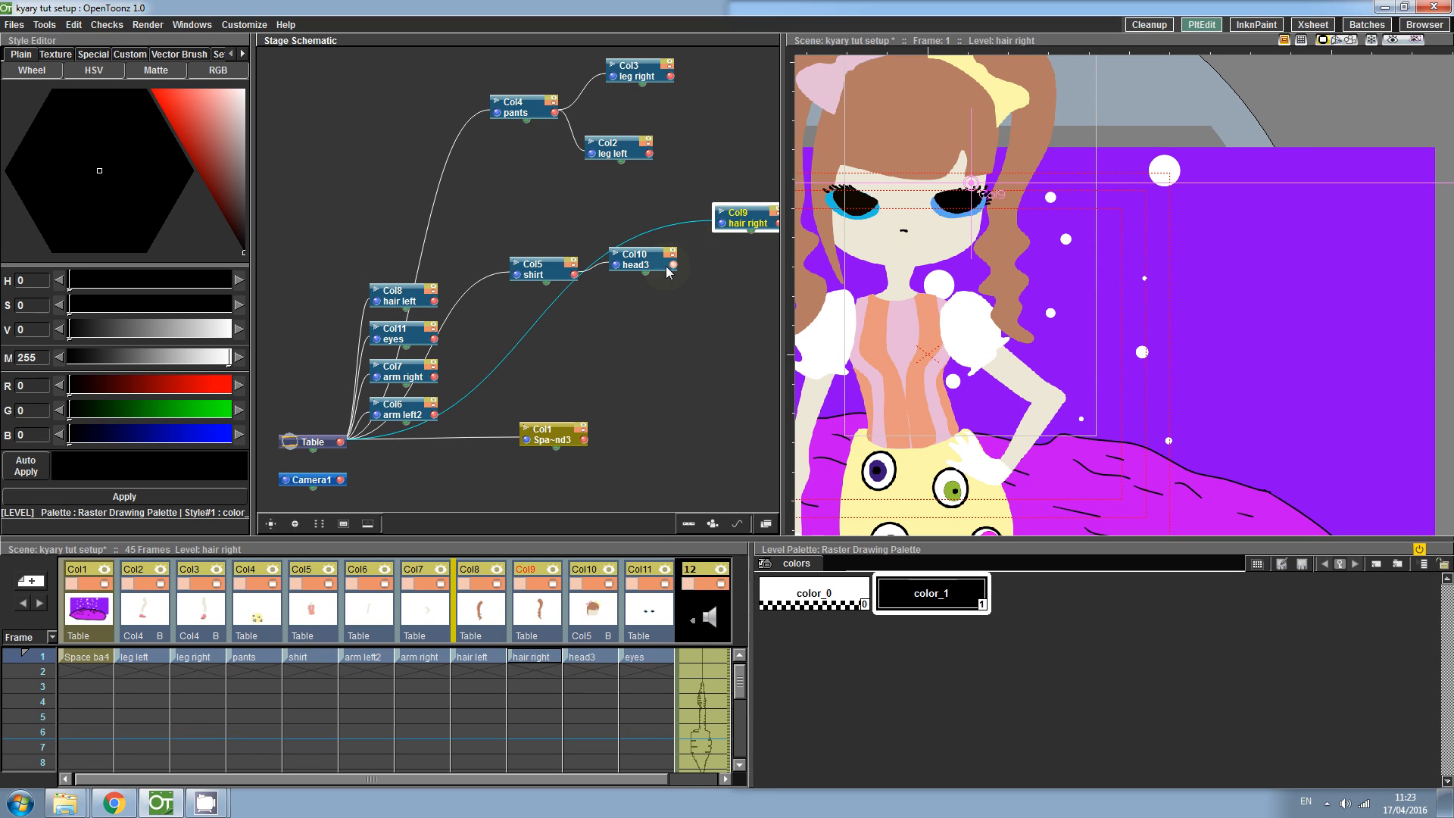
drag(672, 266, 724, 226)
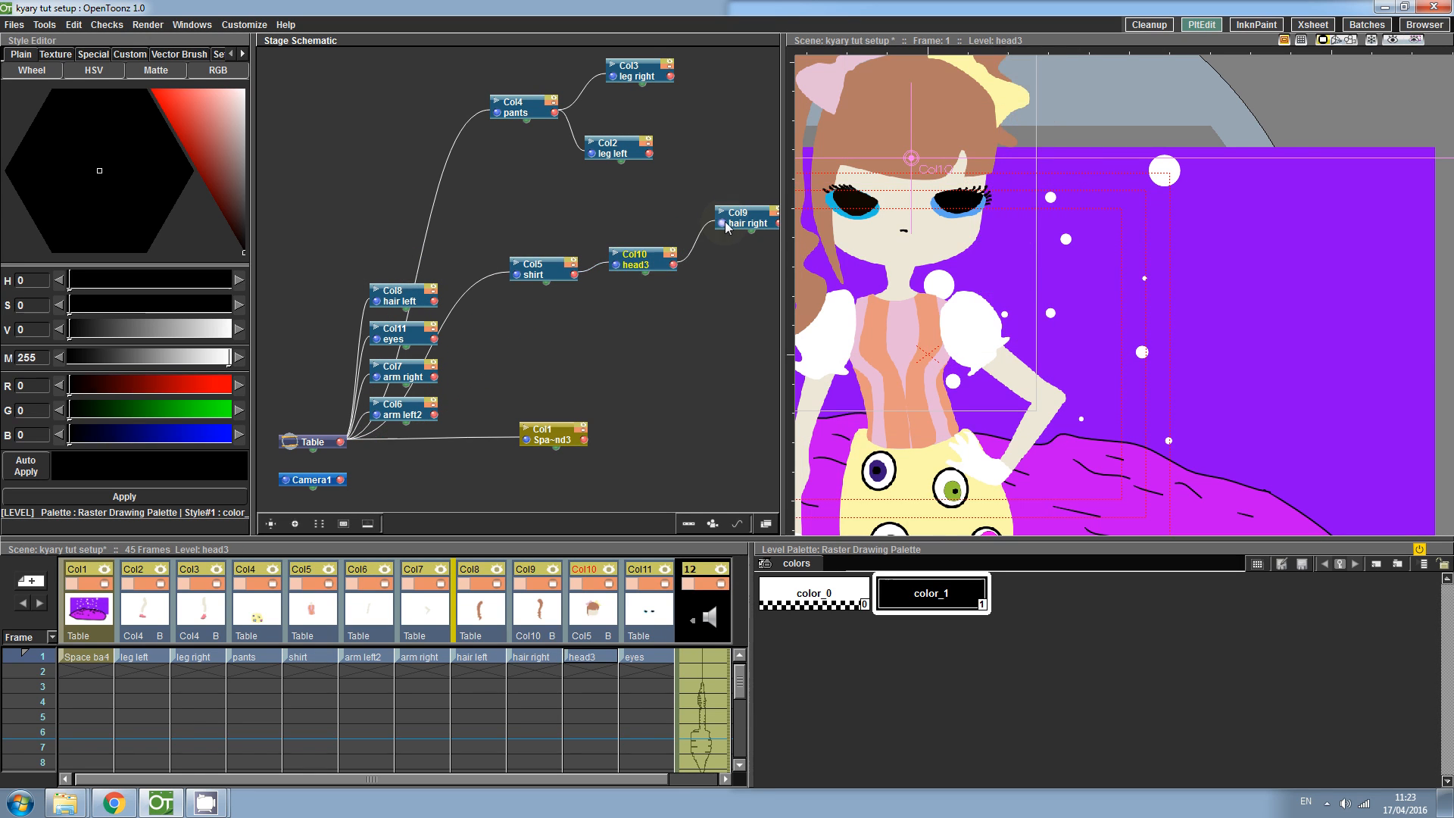
drag(373, 300, 718, 291)
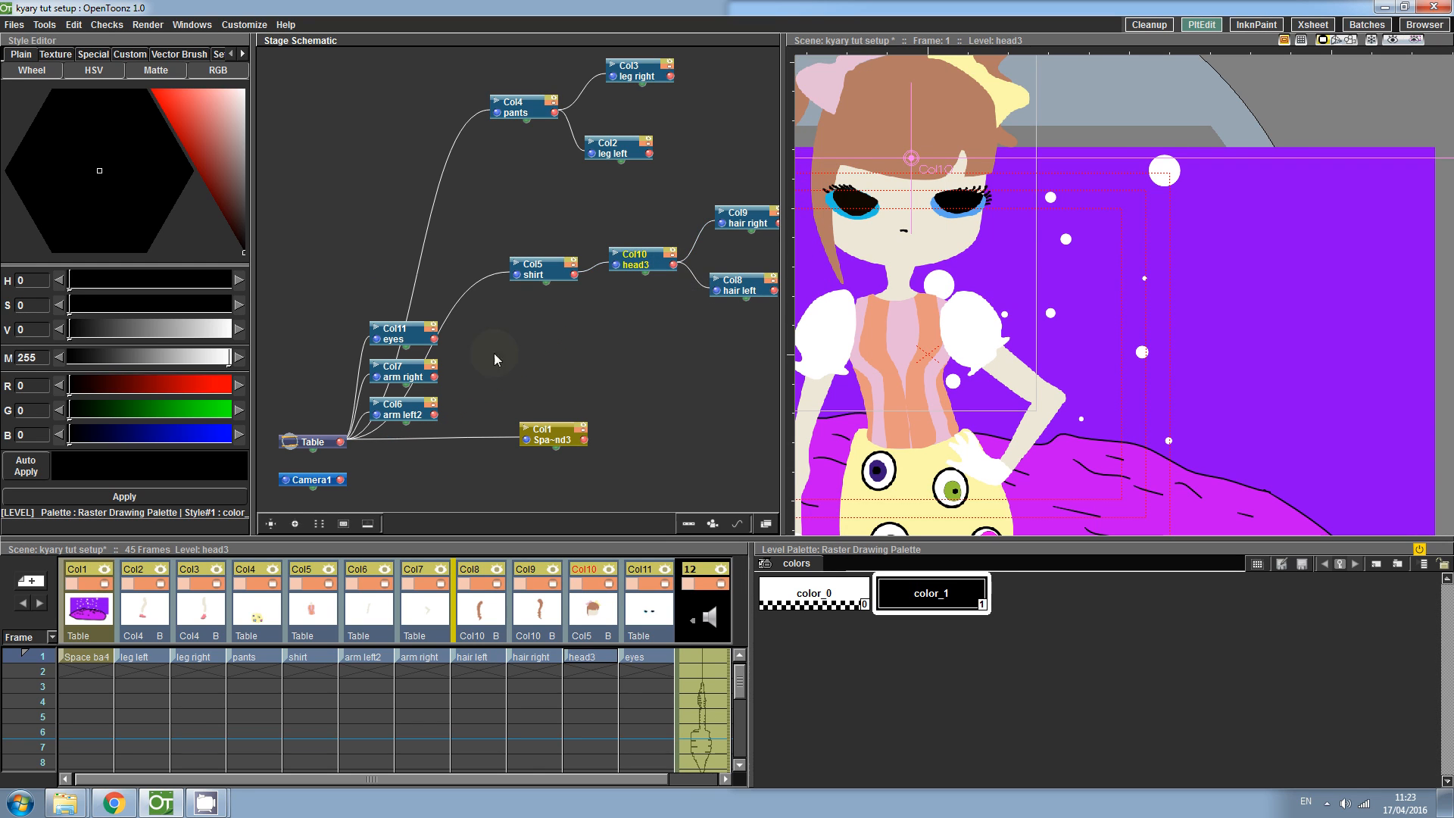
drag(400, 343, 726, 359)
drag(673, 265, 705, 356)
- Parent the arm right and arm left2 nodes to the shirt node
drag(405, 373, 624, 348)
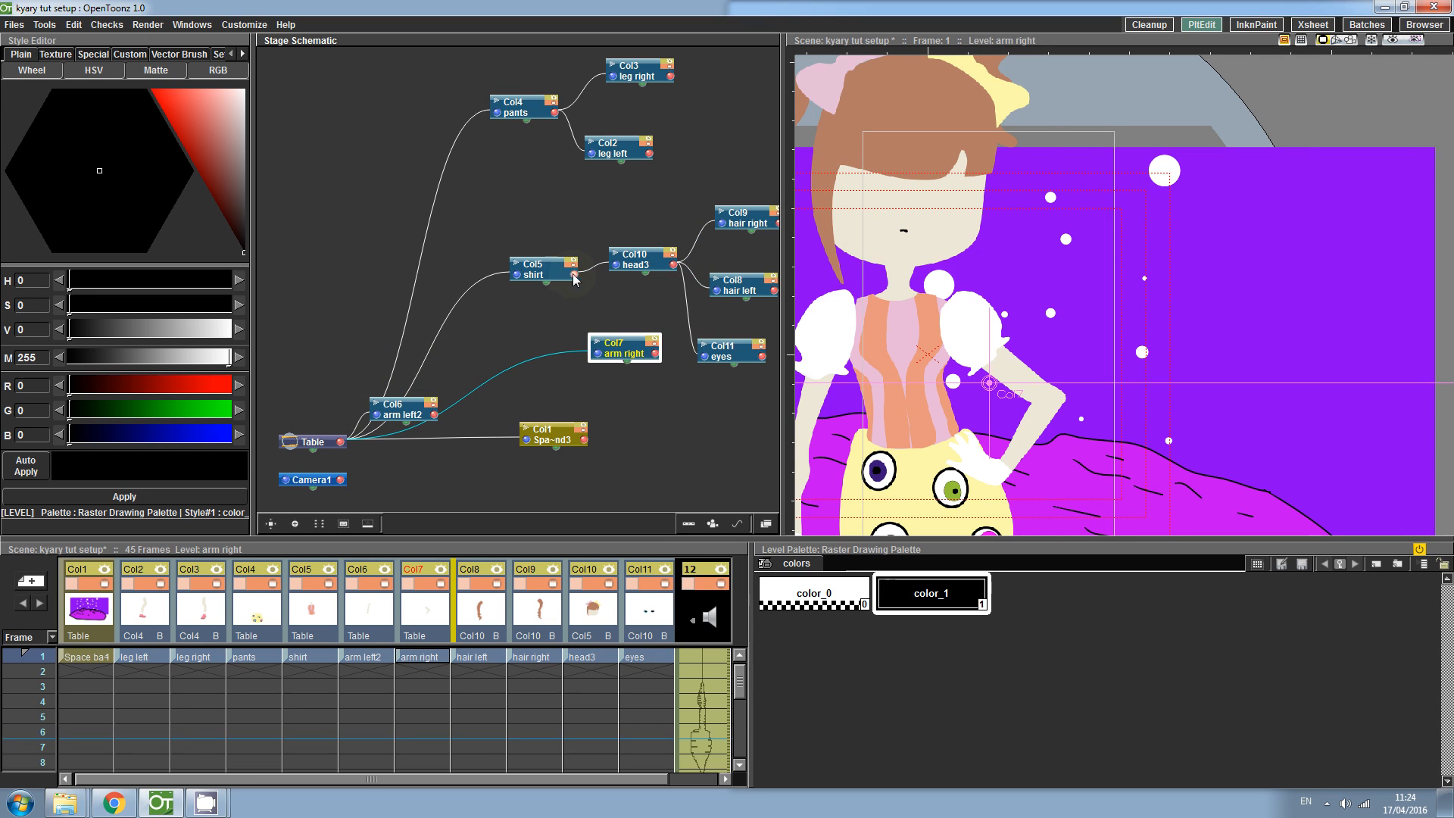
click(573, 278)
drag(573, 288, 549, 307)
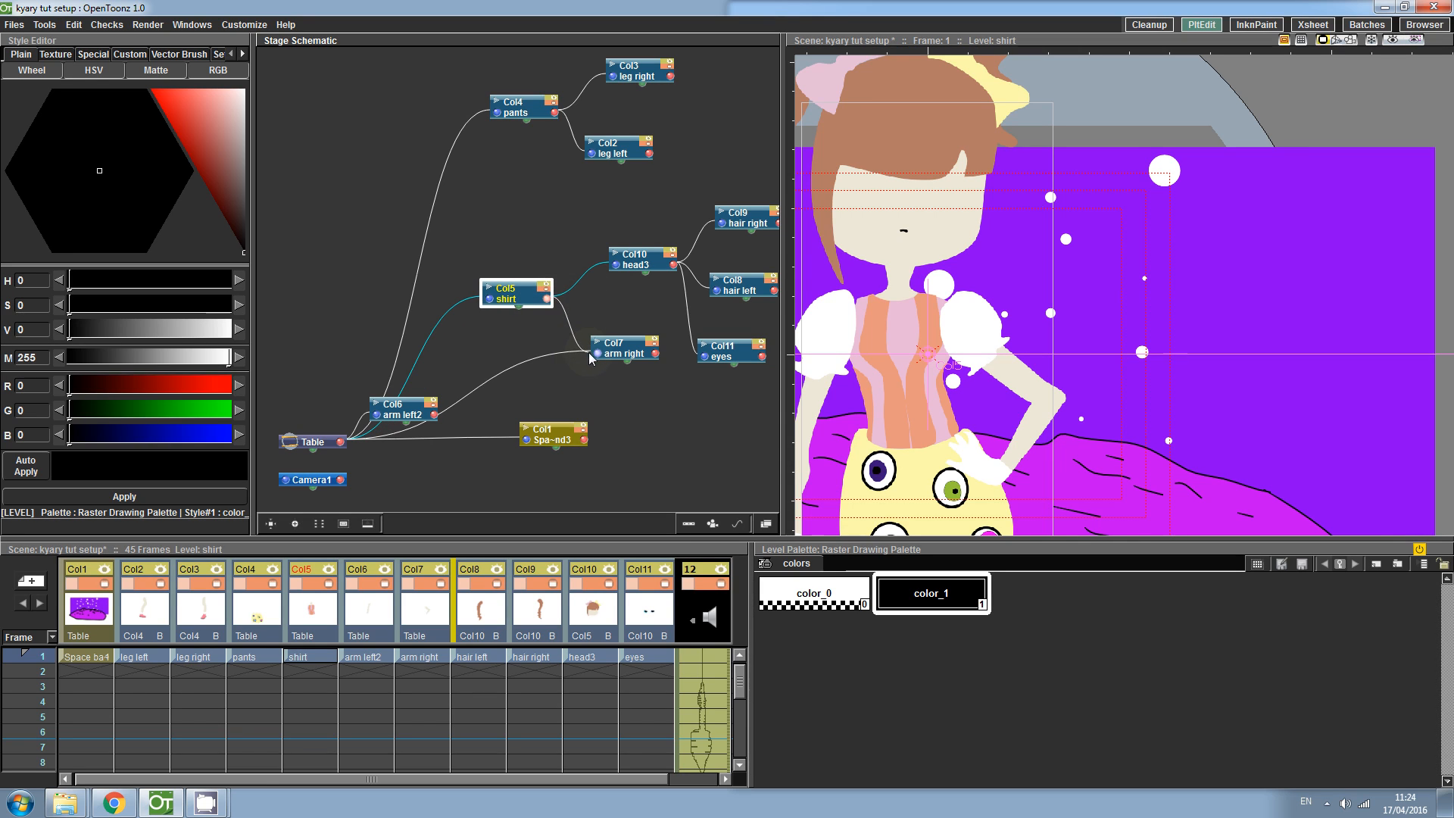
drag(408, 417, 638, 403)
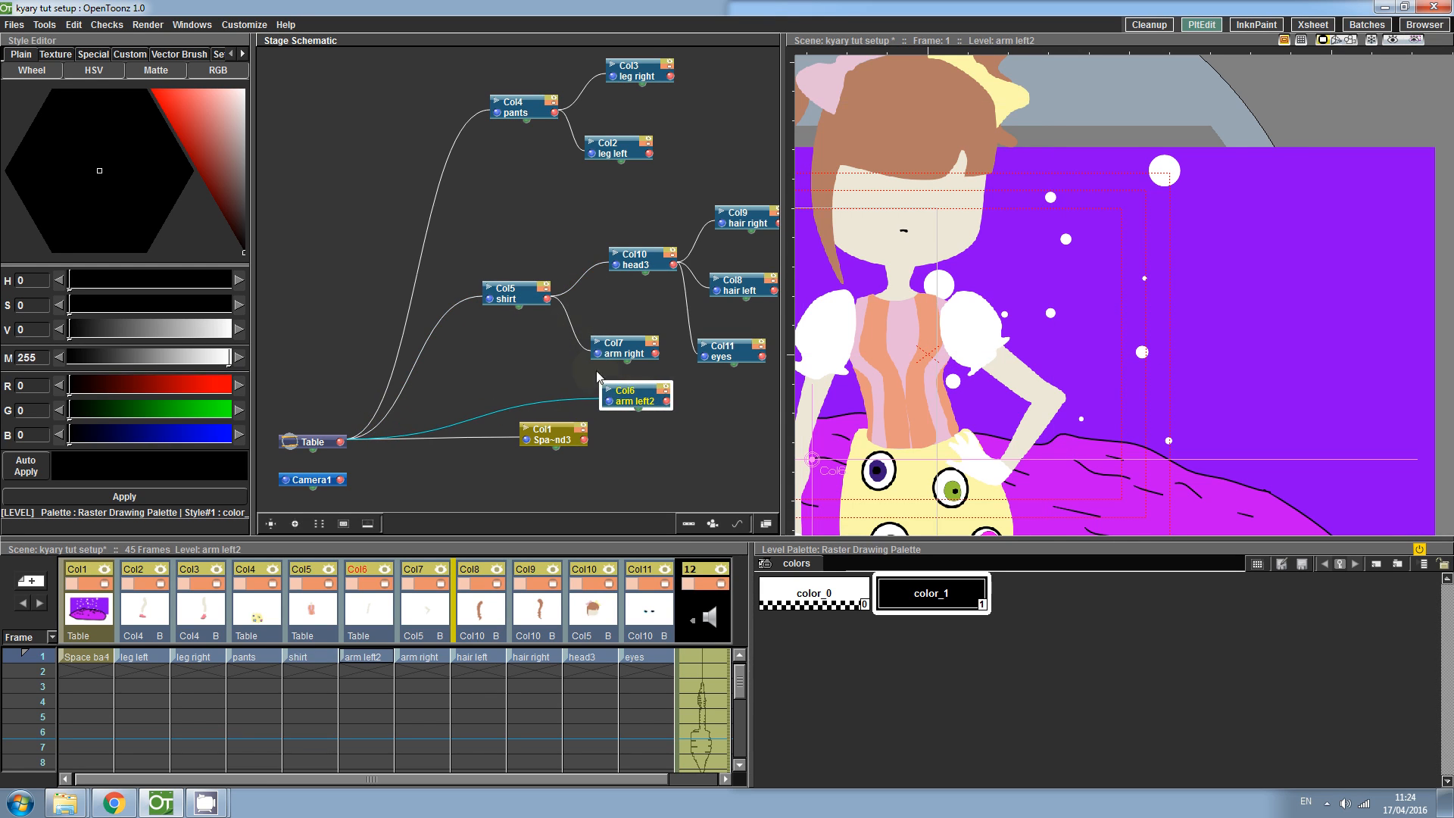
click(549, 297)
click(547, 433)
drag(547, 433, 437, 267)
drag(536, 238, 439, 461)
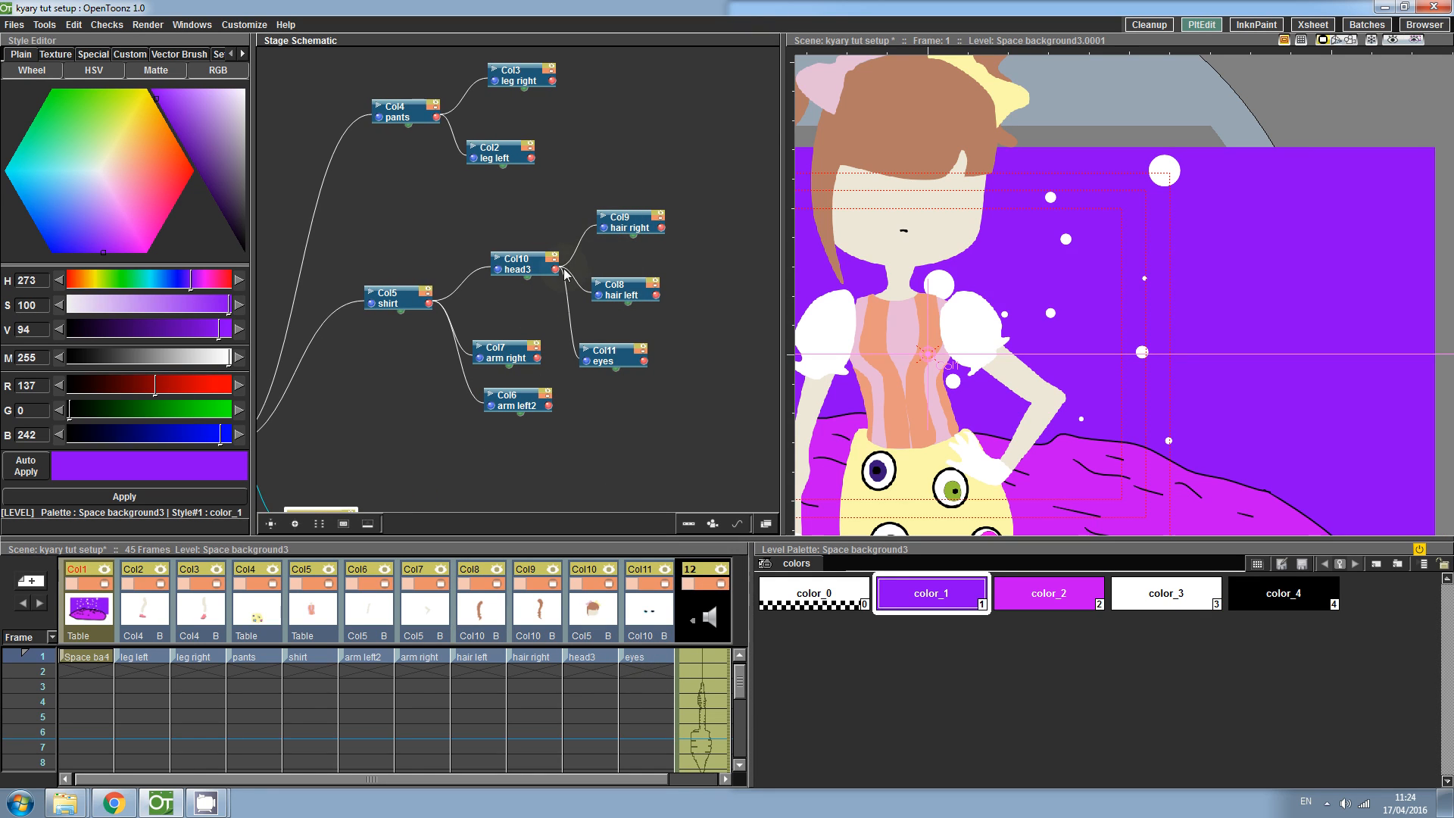
- Move the space background level down in the viewer
mouse_move(1008, 177)
mouse_down()
mouse_move(1118, 287)
mouse_move(1096, 228)
mouse_move(1102, 299)
mouse_move(1060, 462)
mouse_move(1053, 237)
mouse_move(1047, 343)
mouse_up()
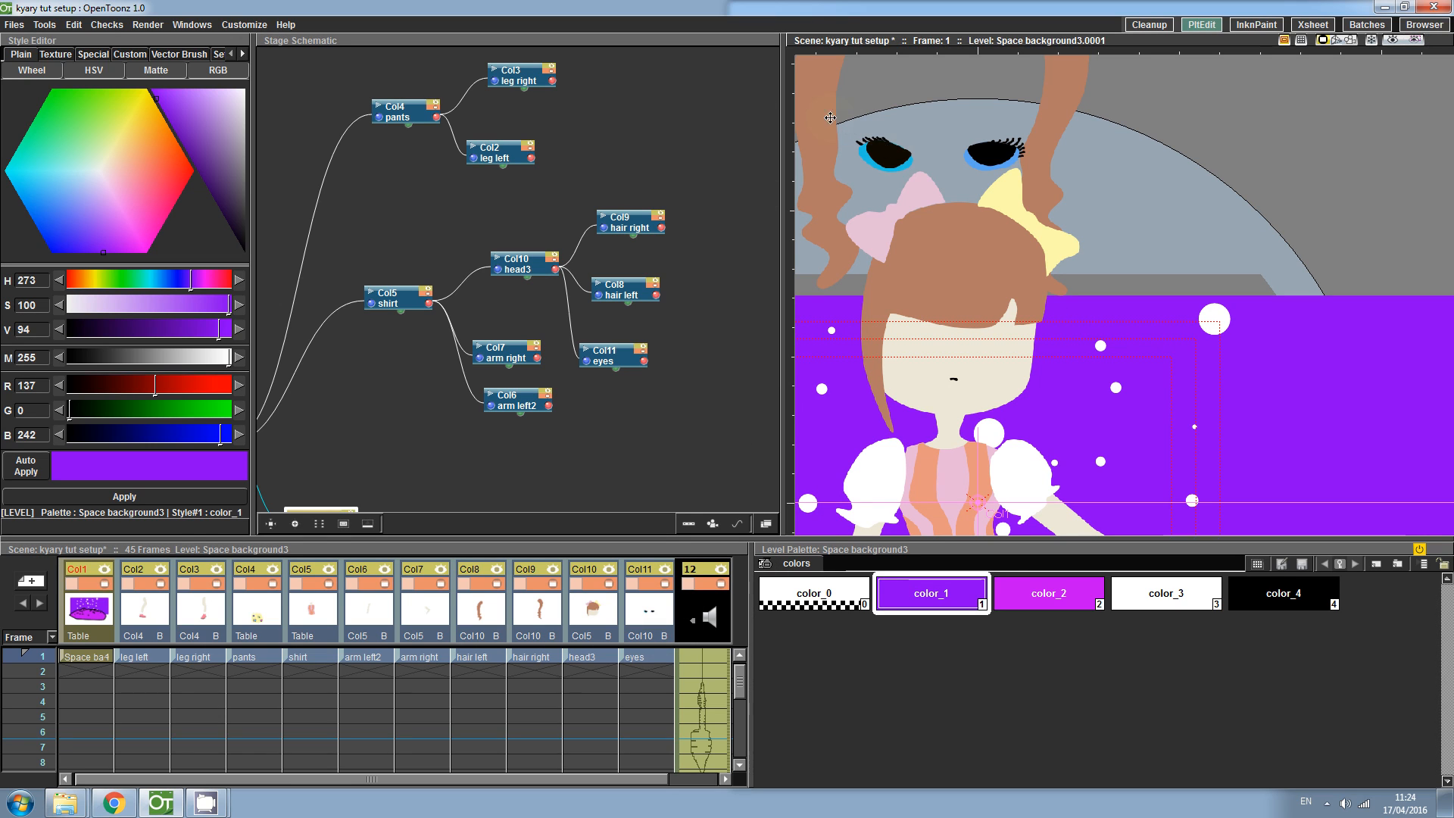
- Open the Toolbar window and dock it beside the viewer
click(192, 24)
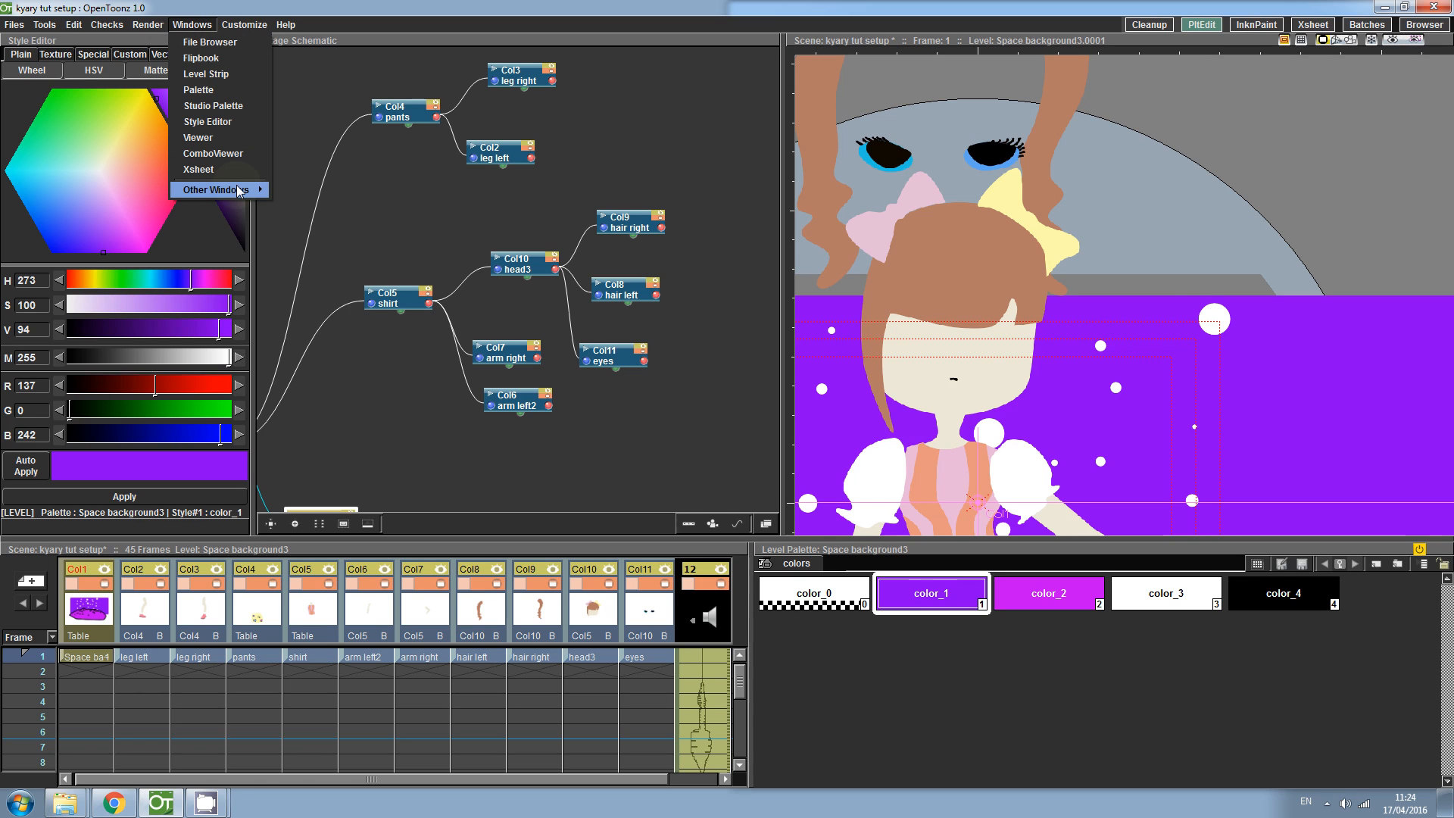
mouse_move(239, 190)
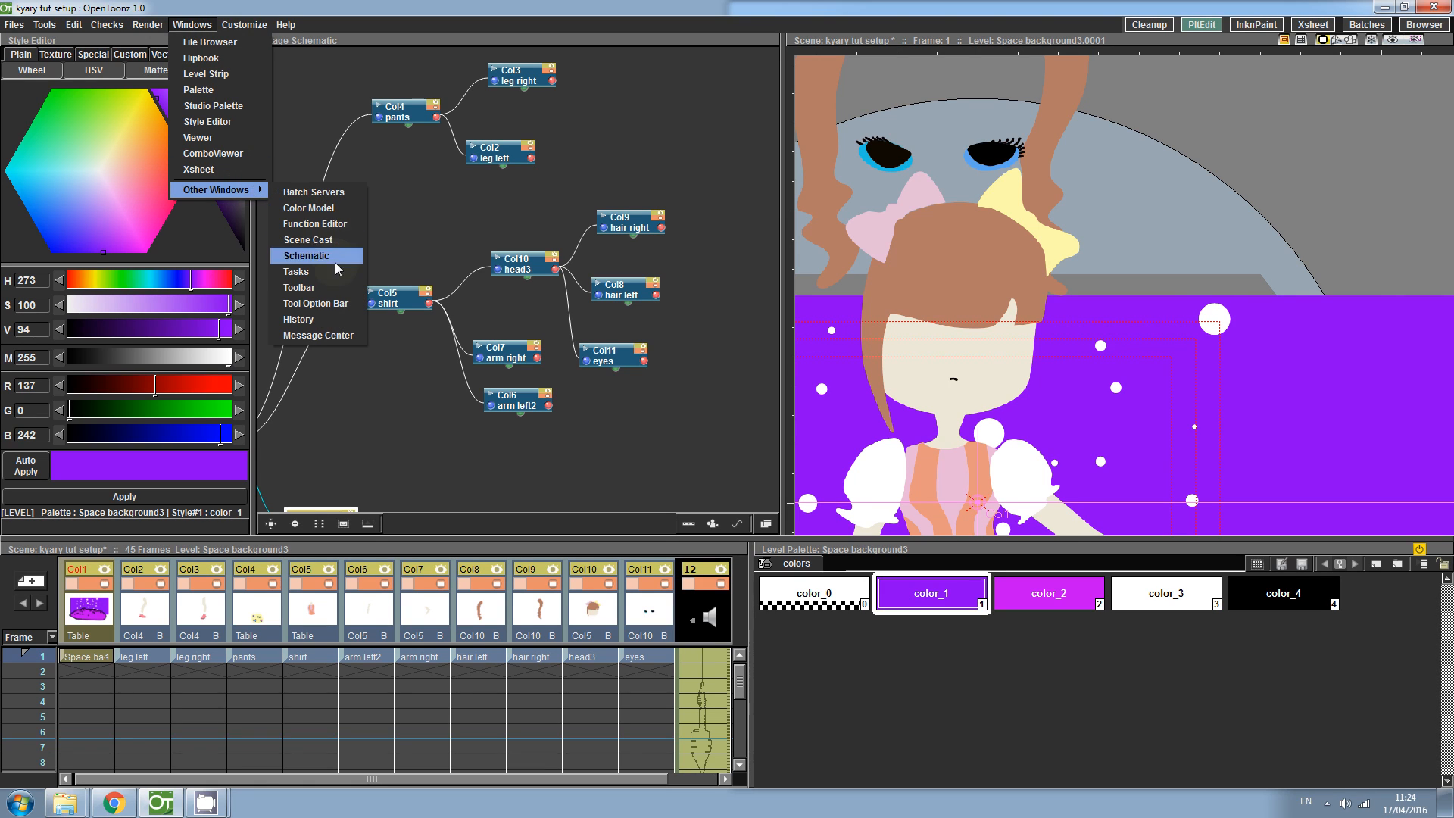
click(323, 292)
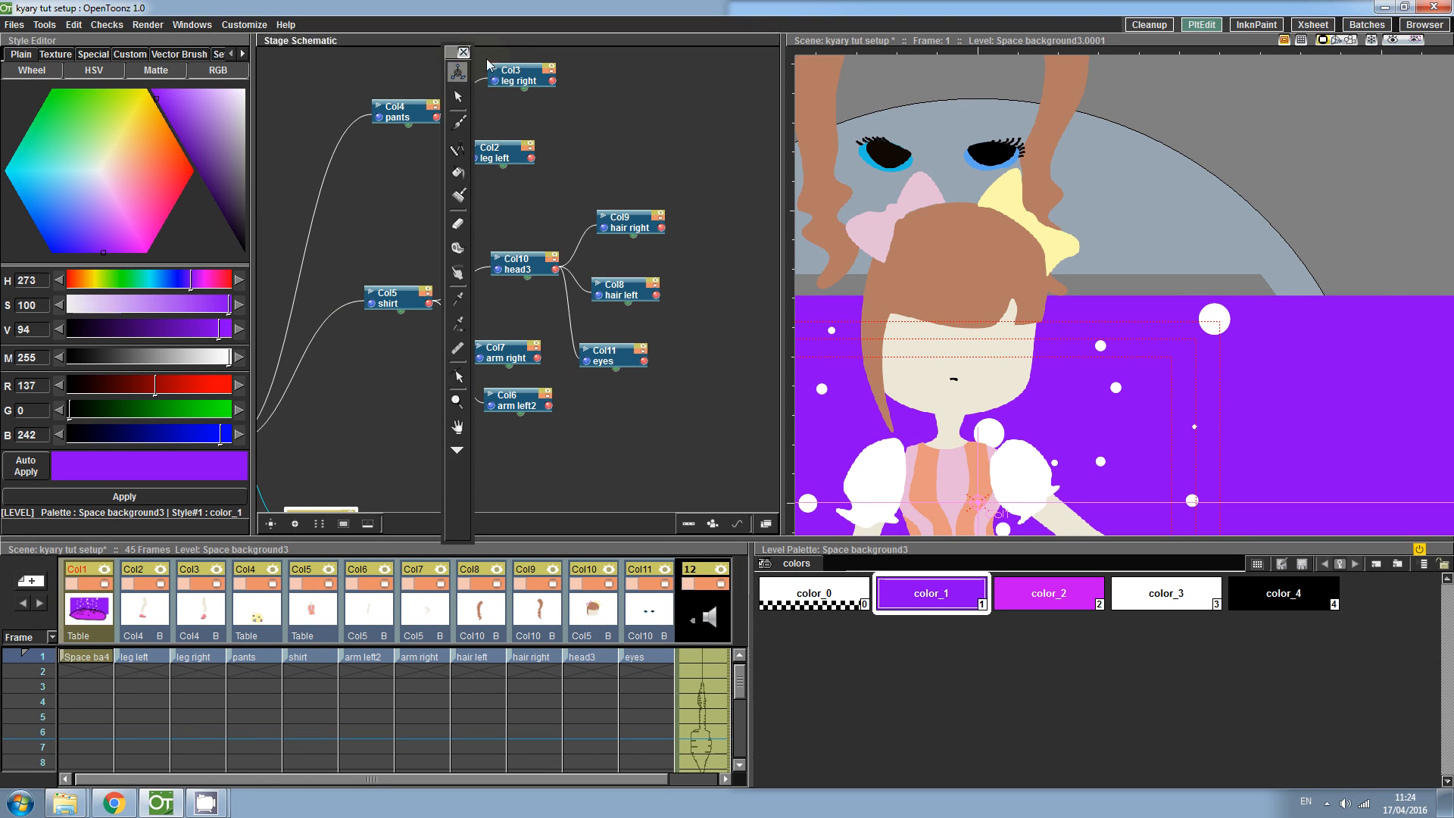
drag(449, 57, 787, 60)
- Open the Tool Option Bar and dock it above the viewer
click(192, 24)
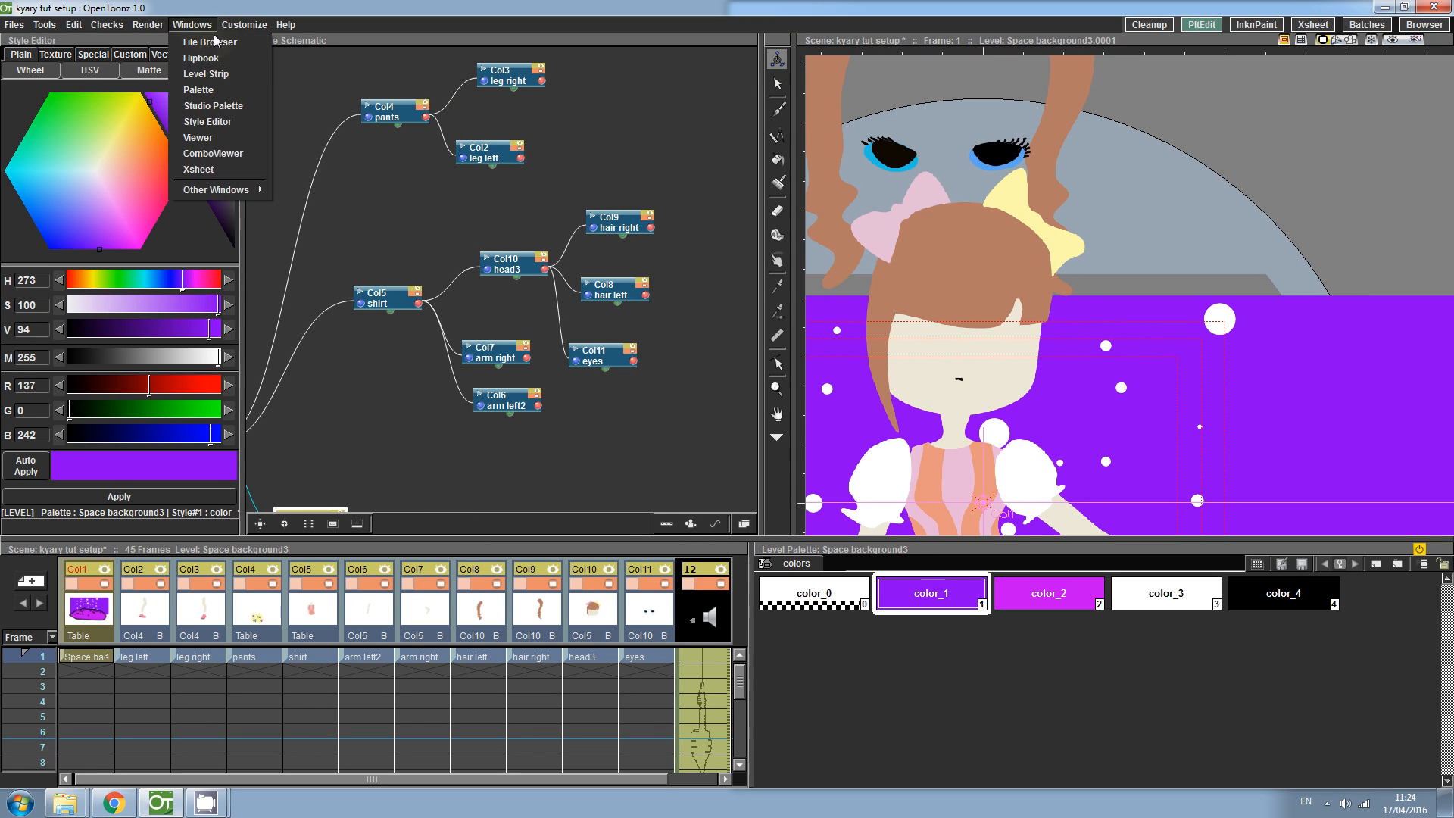
mouse_move(227, 189)
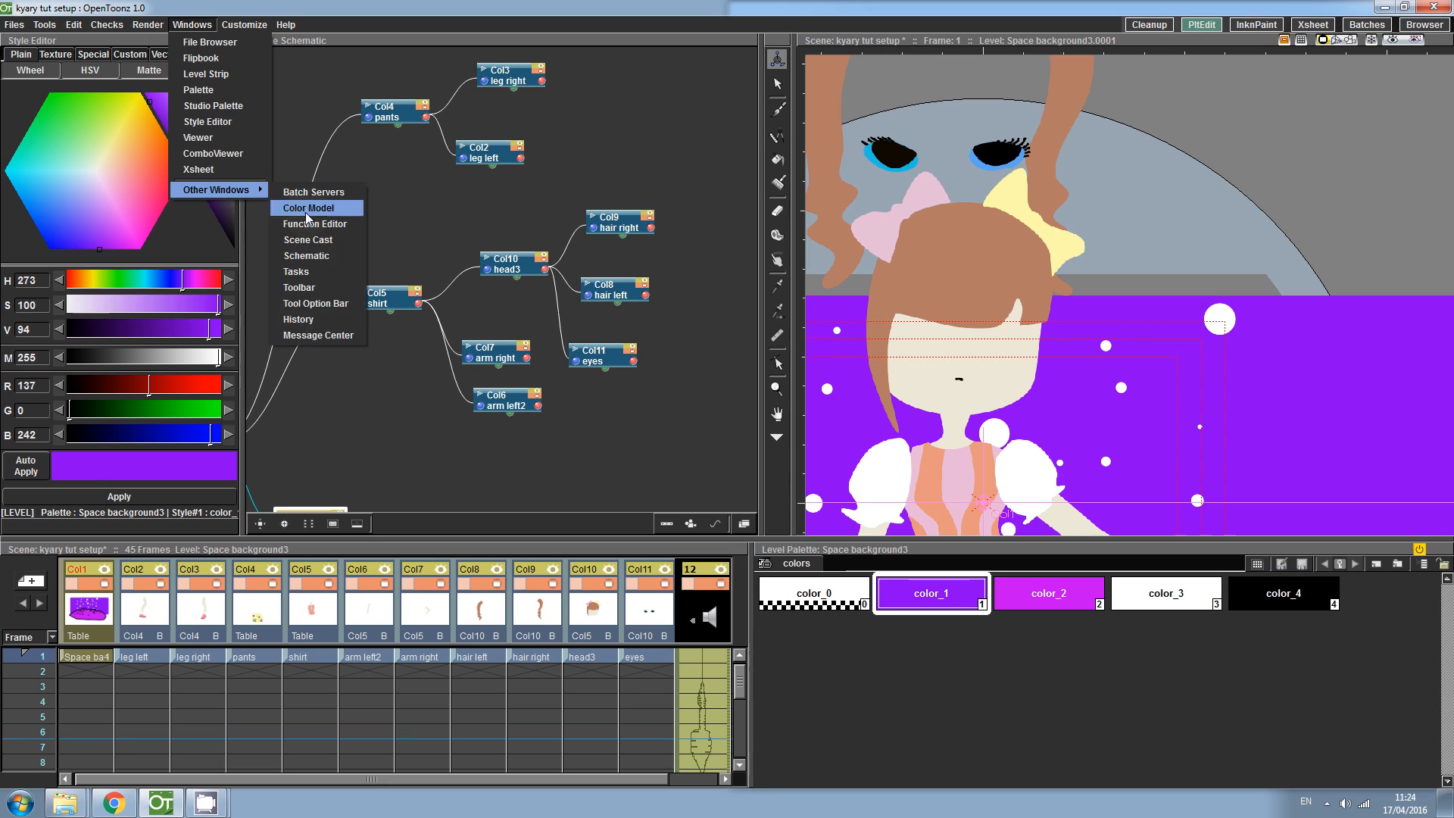
click(333, 303)
drag(464, 107, 804, 42)
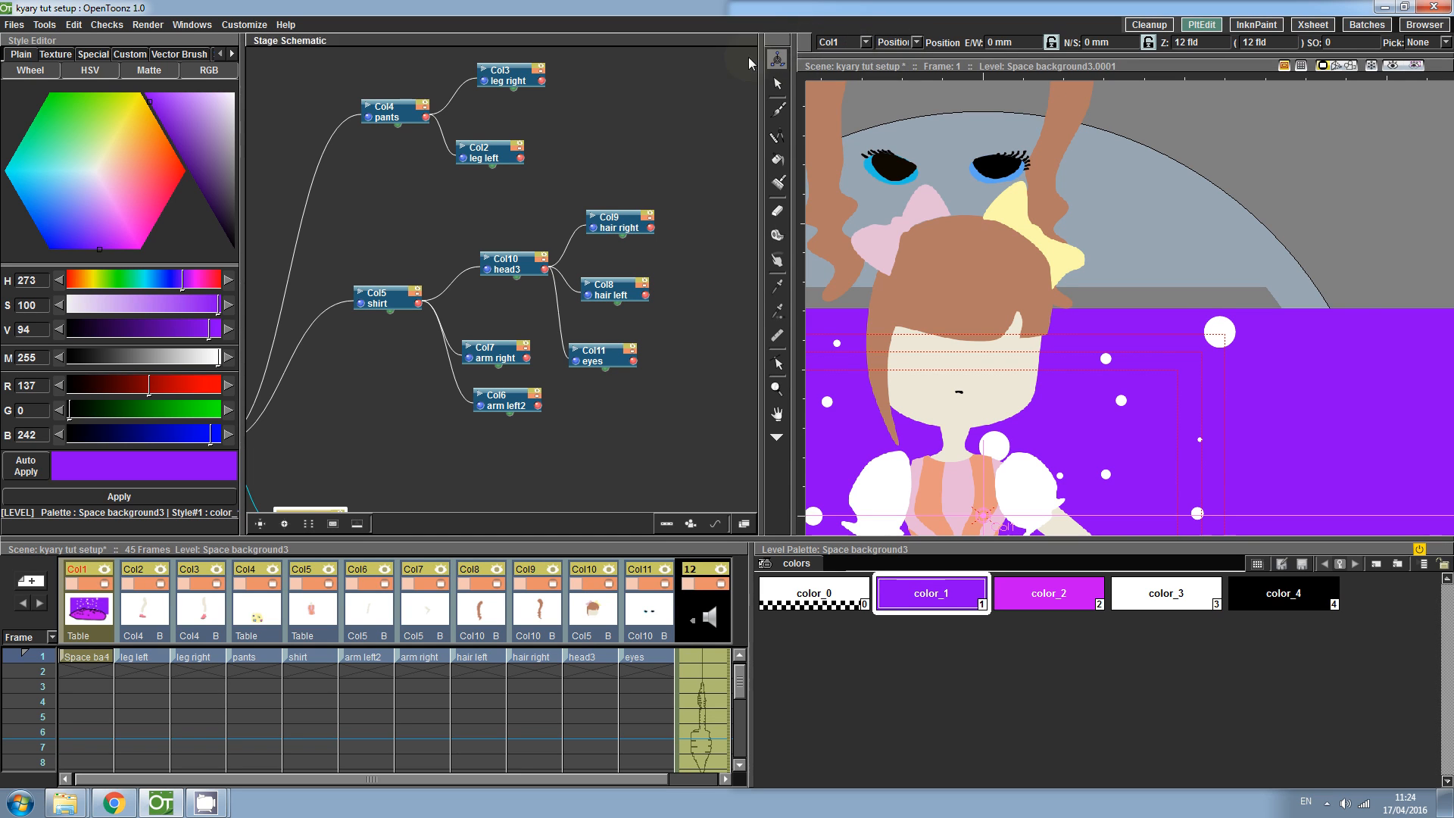
- Try moving the background level slightly lower, then undo that move
drag(900, 163, 907, 194)
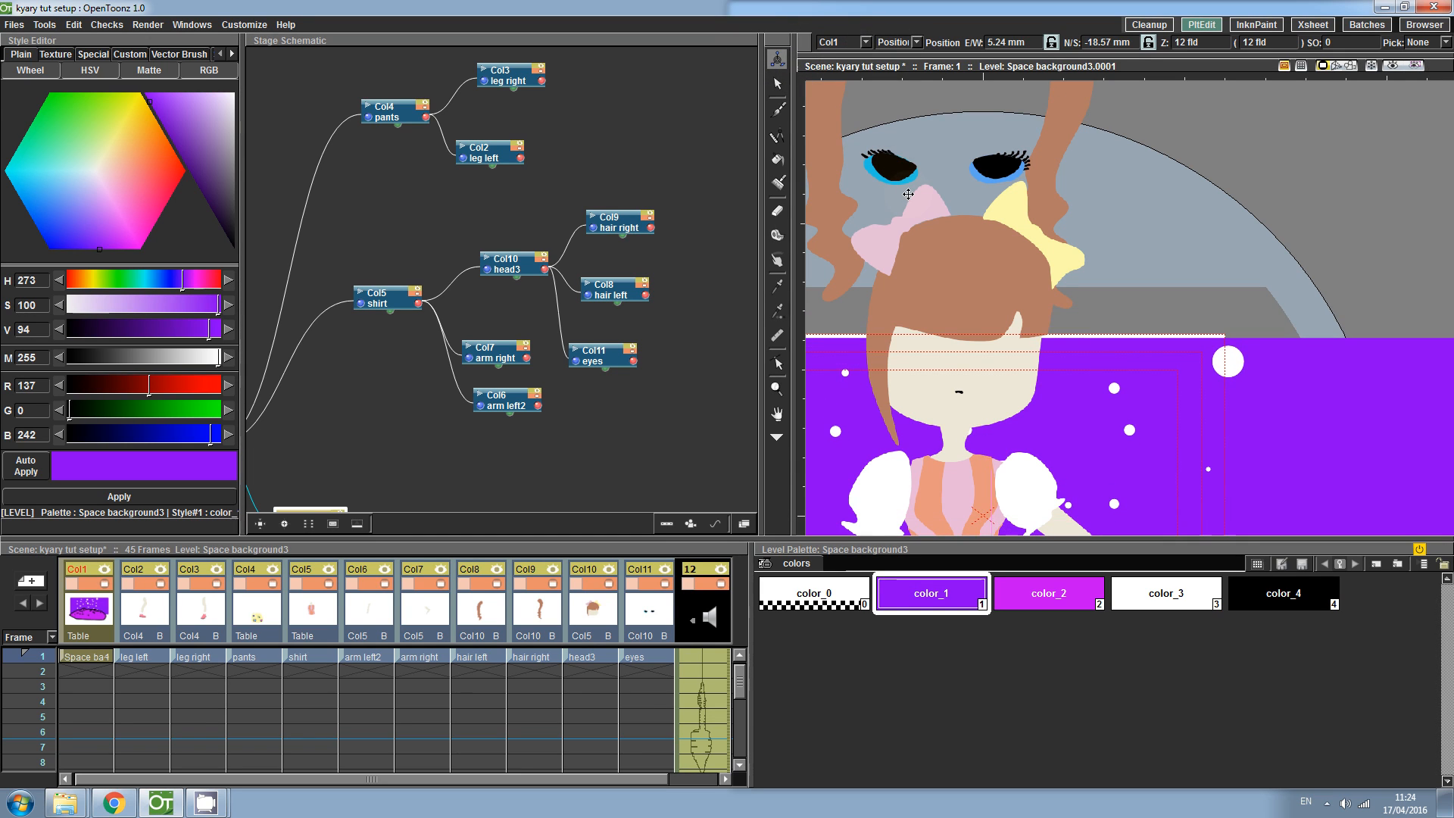
key(ctrl+z)
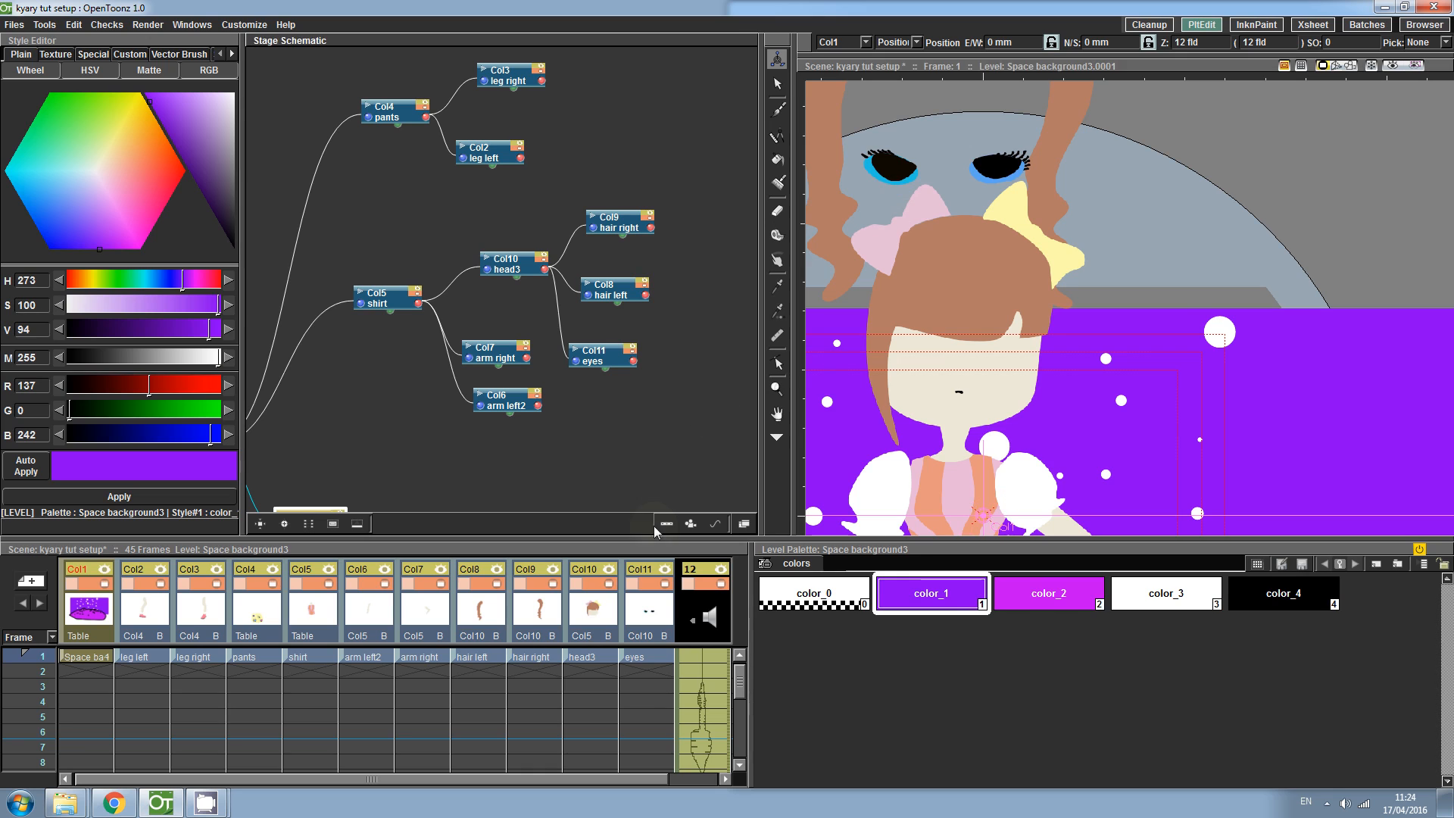
- Move the eyes, right hair and left hair levels down into place on the head in the viewer
click(642, 656)
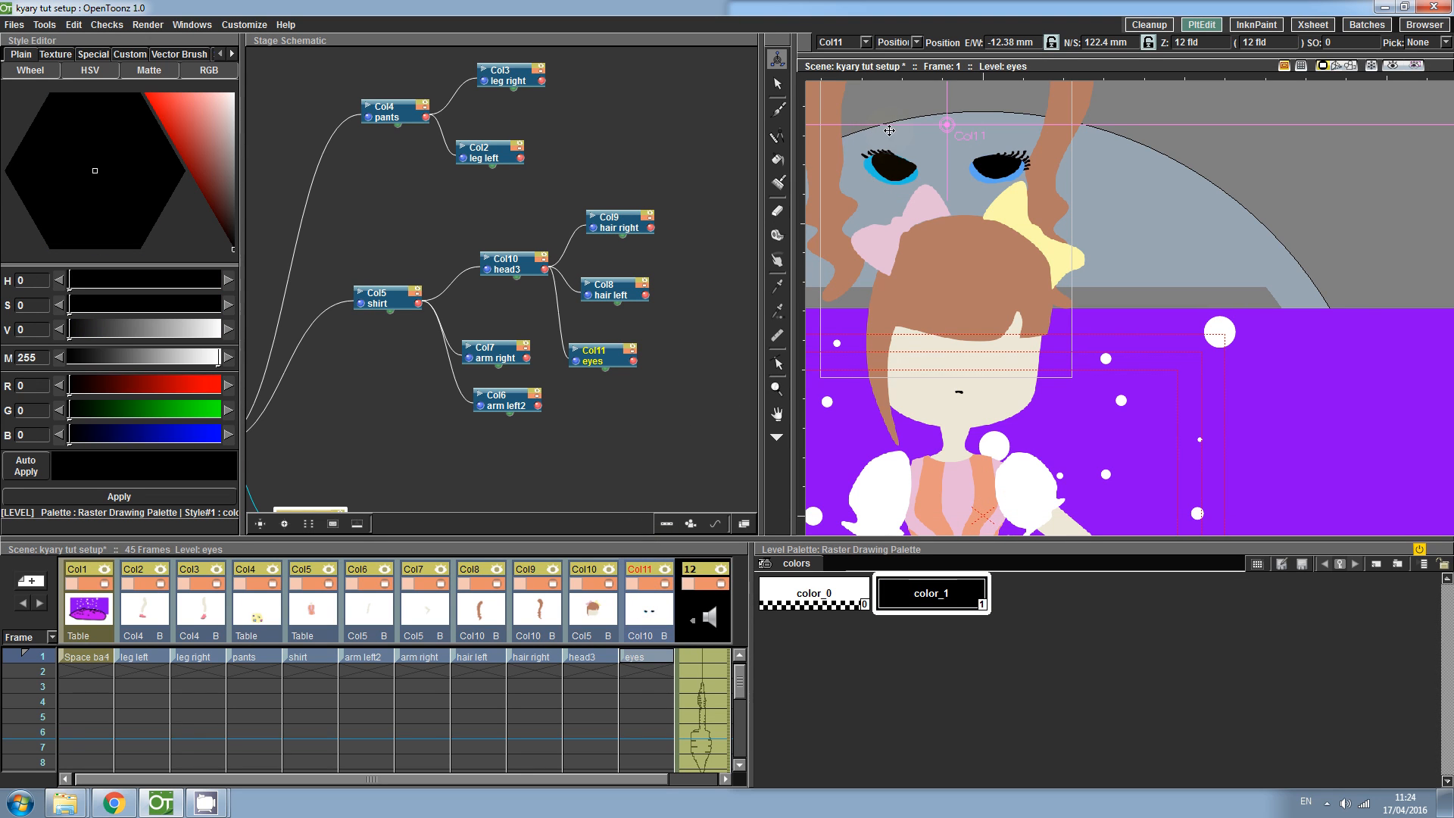
drag(892, 155, 909, 349)
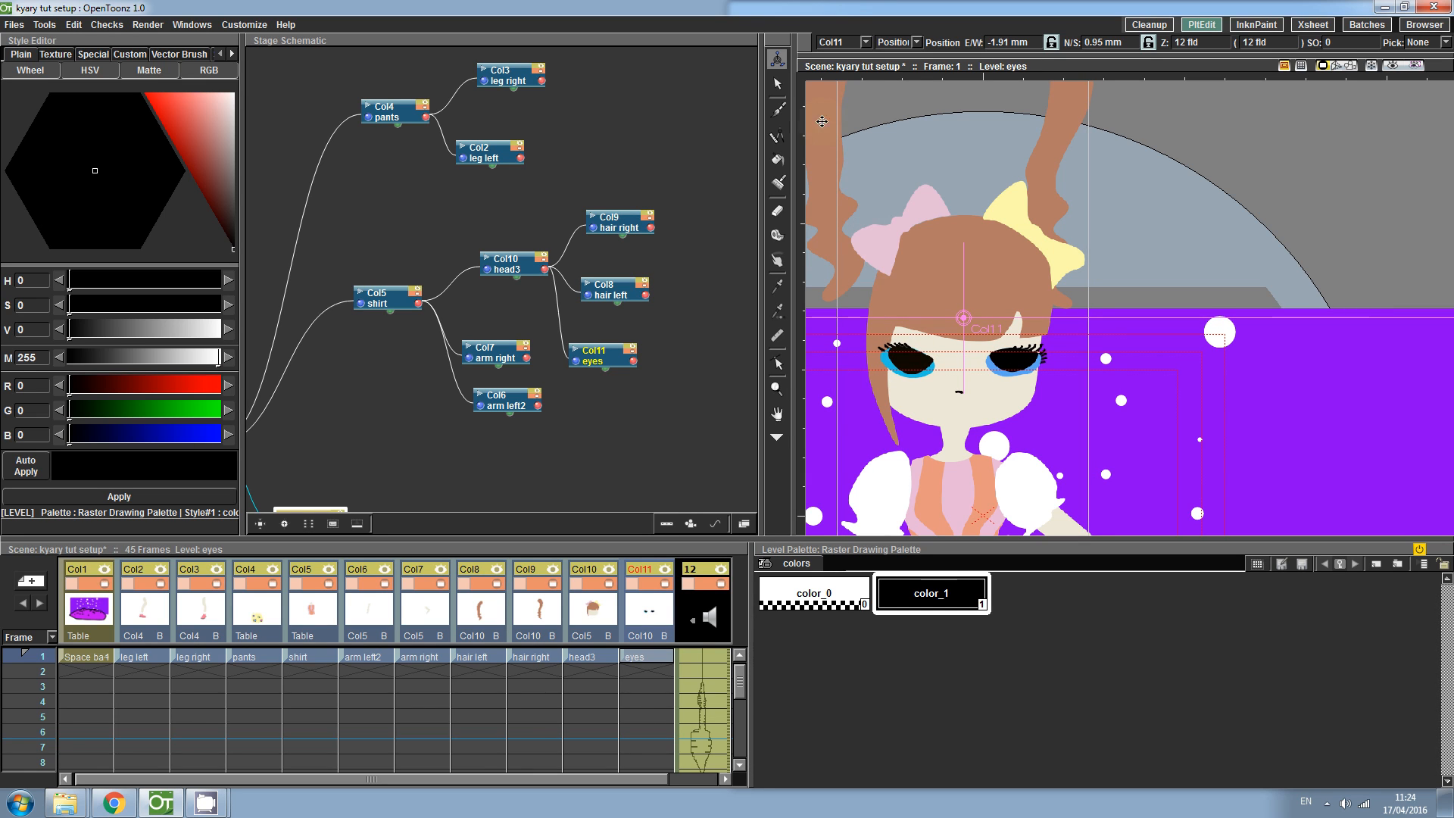
click(542, 656)
drag(829, 87, 846, 288)
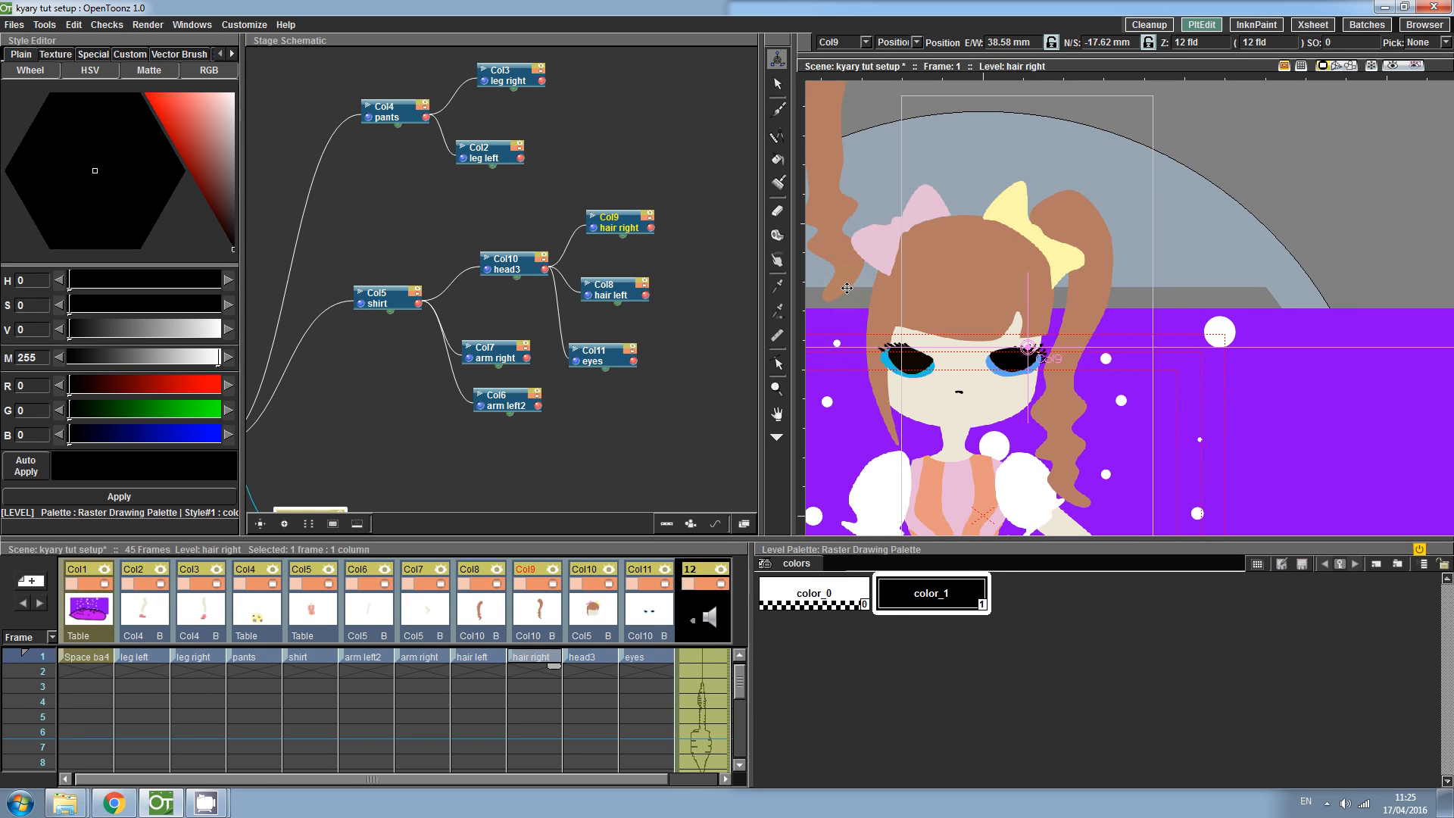
click(463, 664)
drag(833, 257, 834, 367)
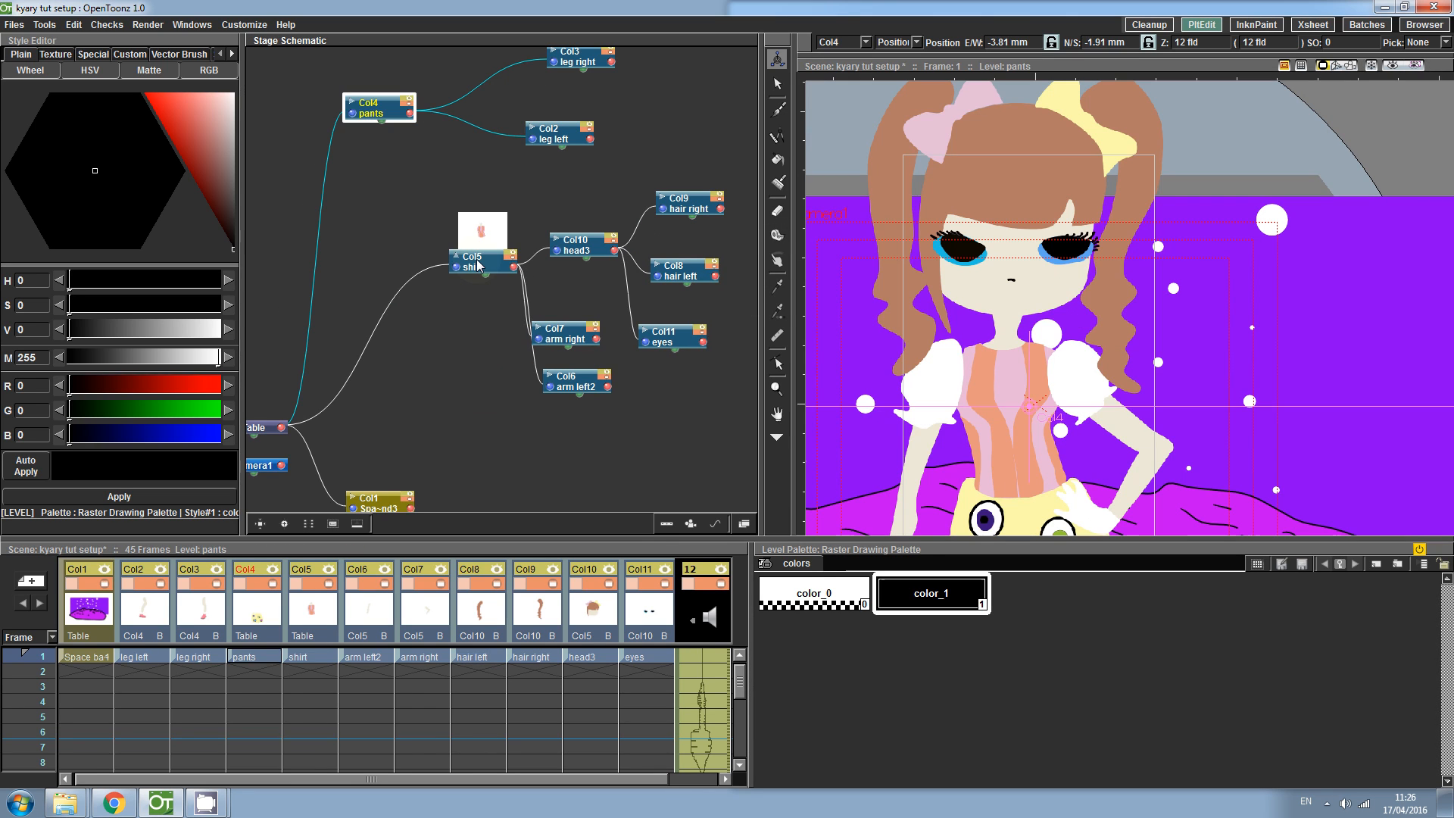
- Rearrange the shirt and pants nodes in the stage schematic and parent the pants to the shirt
drag(477, 264, 293, 234)
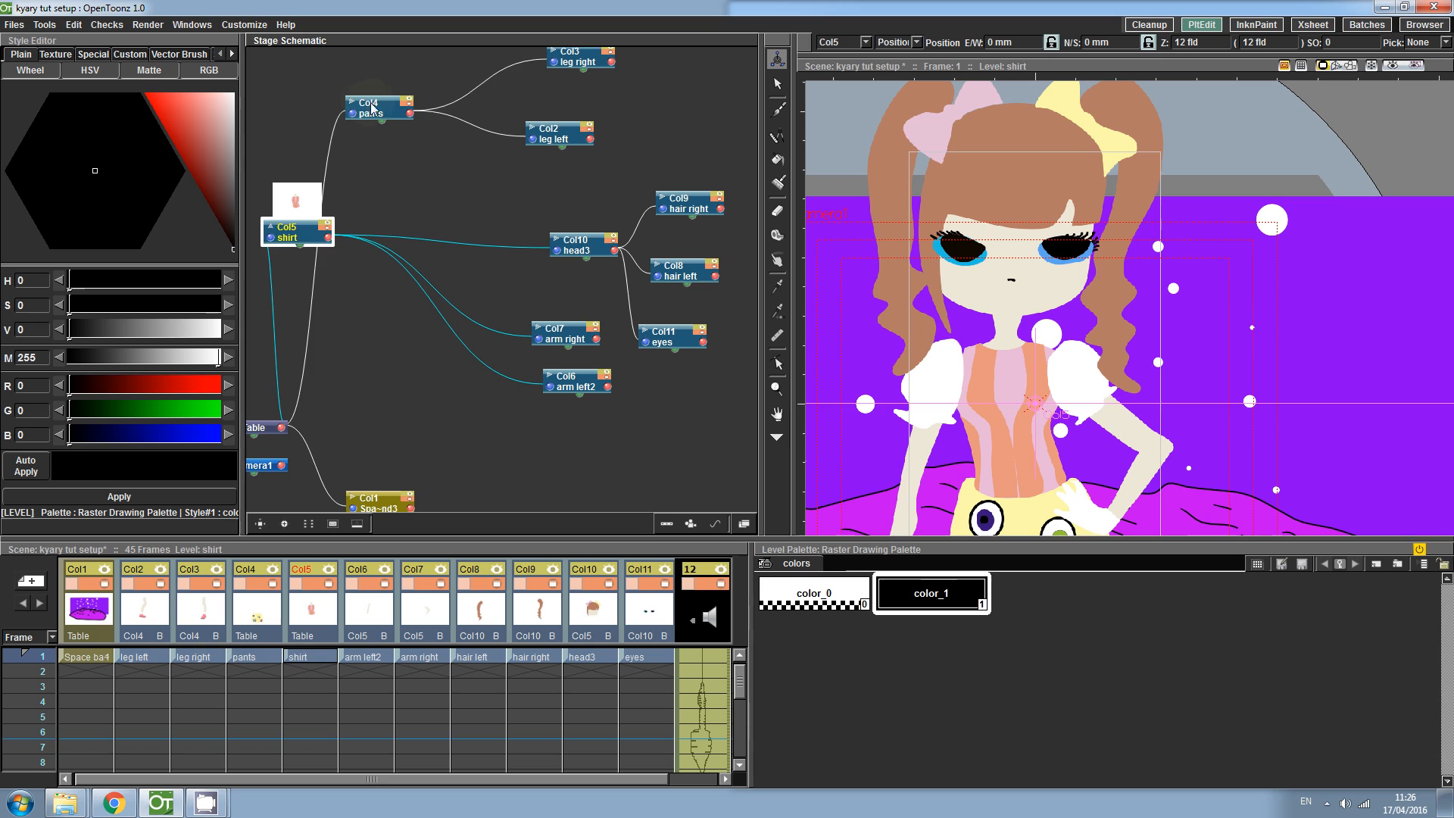
drag(371, 108, 412, 112)
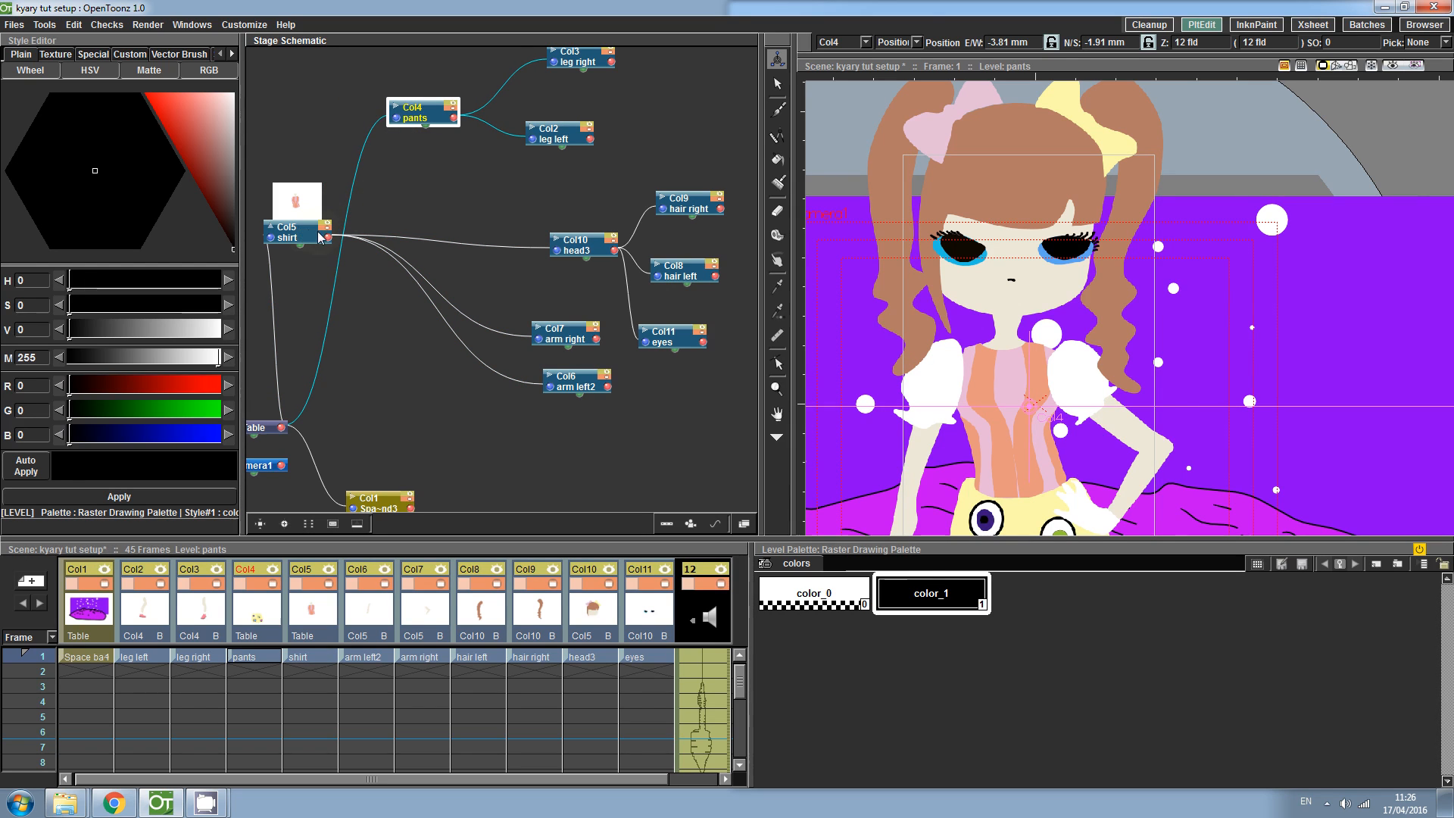
drag(331, 239, 395, 119)
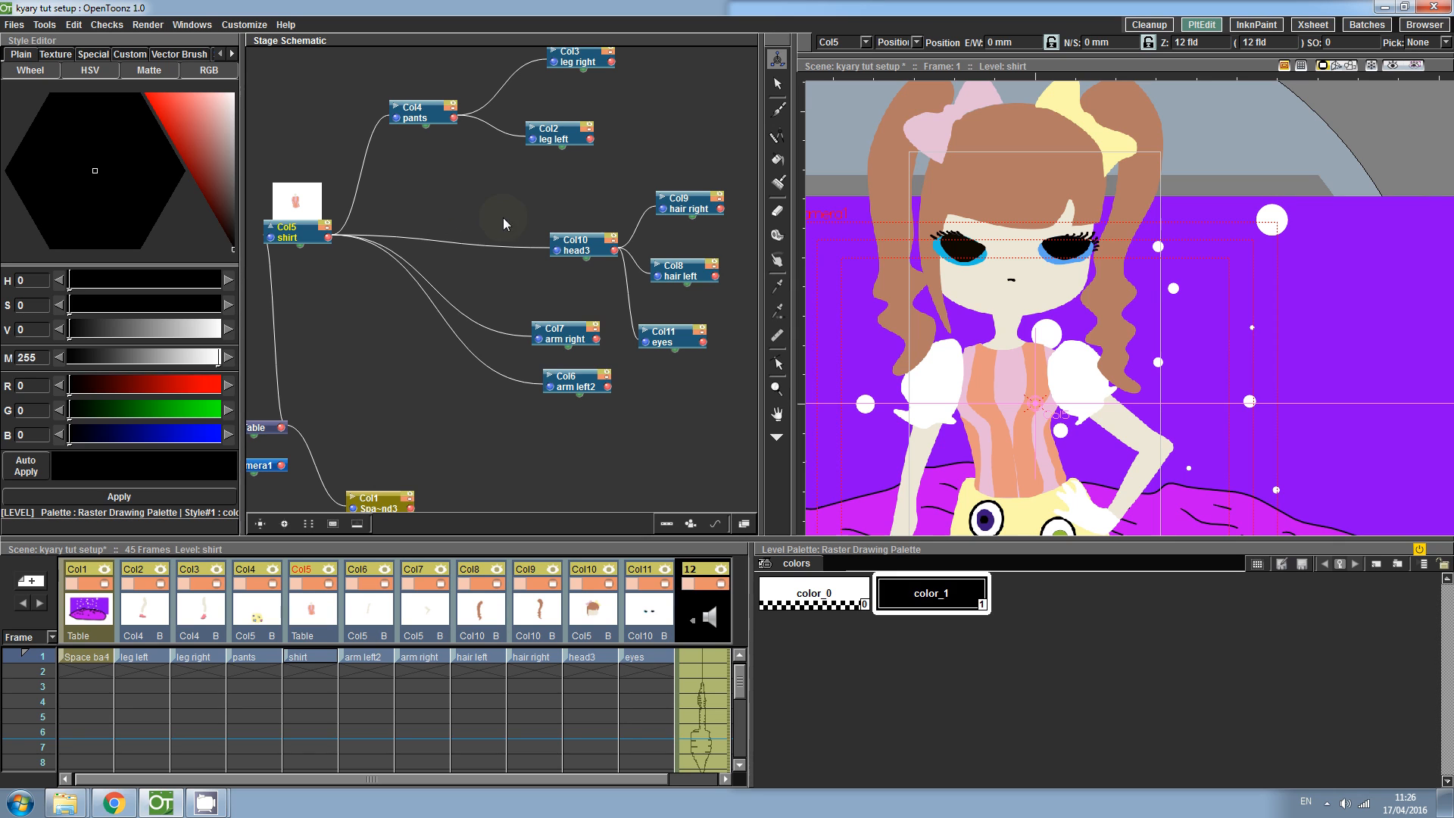
- Shift the shirt slightly right and scale it down to about 59%
drag(434, 285, 432, 228)
mouse_move(1023, 369)
mouse_down()
mouse_move(1026, 195)
mouse_move(1022, 386)
mouse_move(1026, 348)
mouse_move(1124, 328)
mouse_move(1045, 365)
mouse_up()
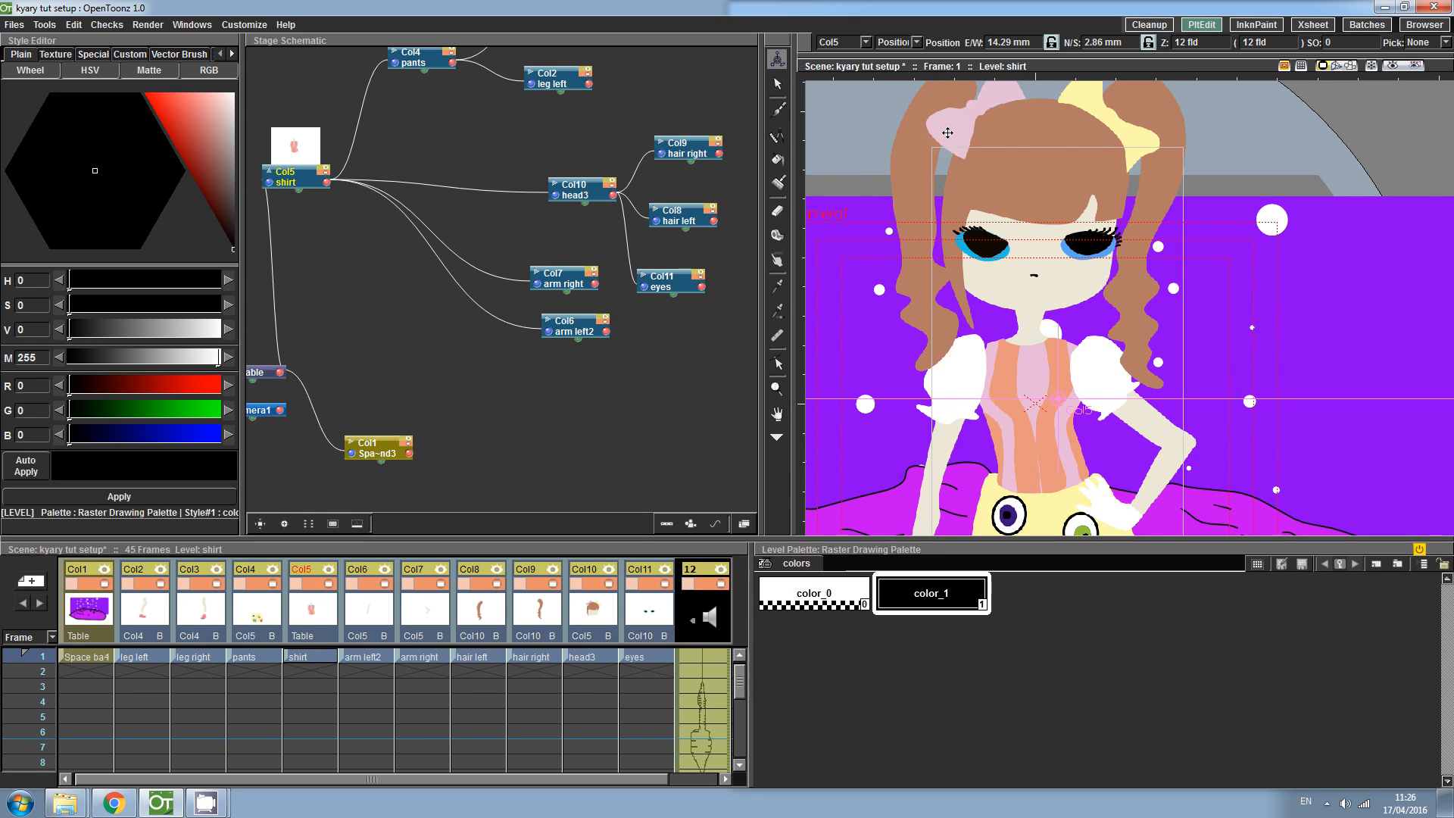
click(896, 42)
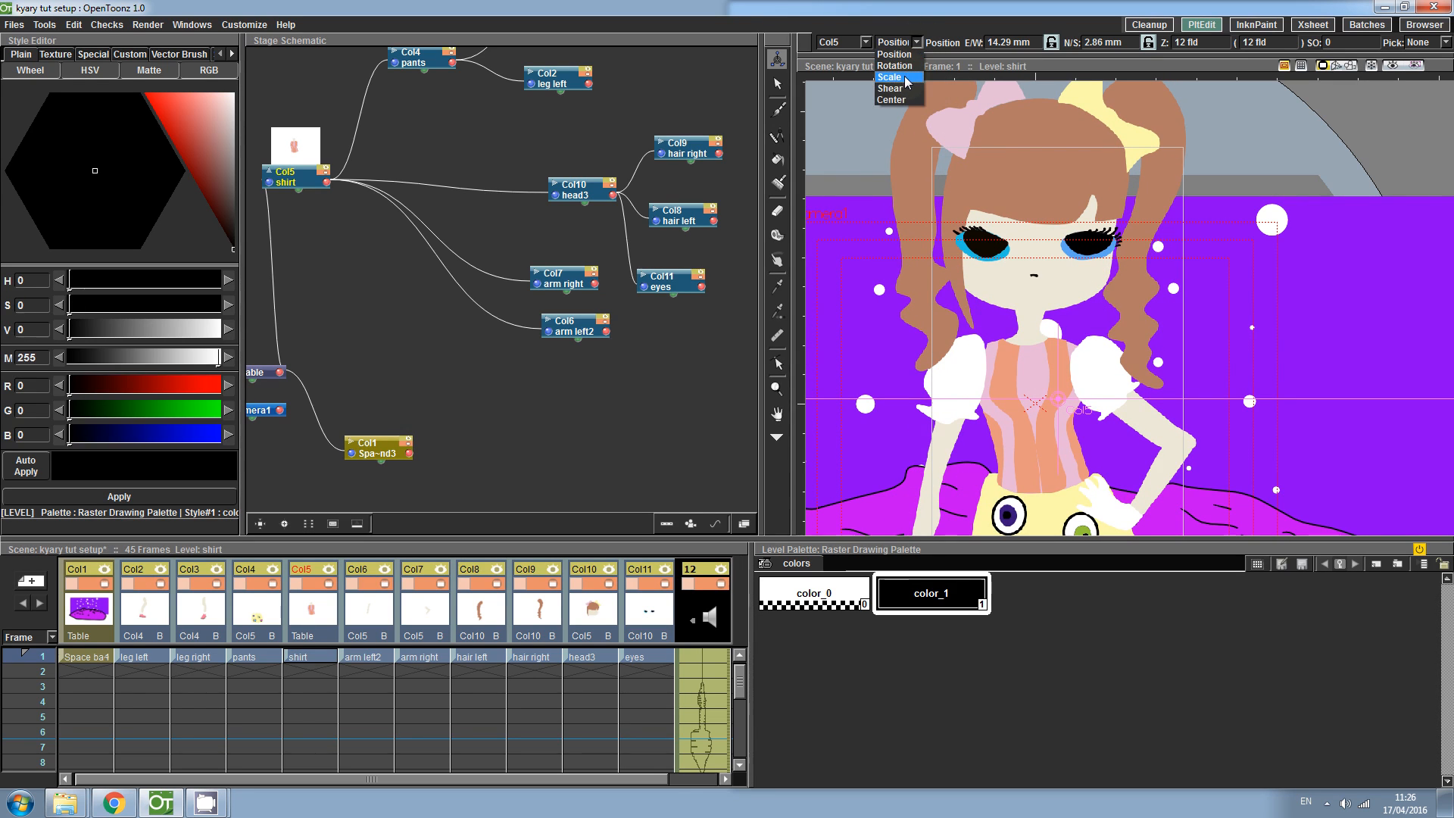
click(891, 78)
drag(1126, 196, 1098, 262)
drag(1098, 262, 1105, 168)
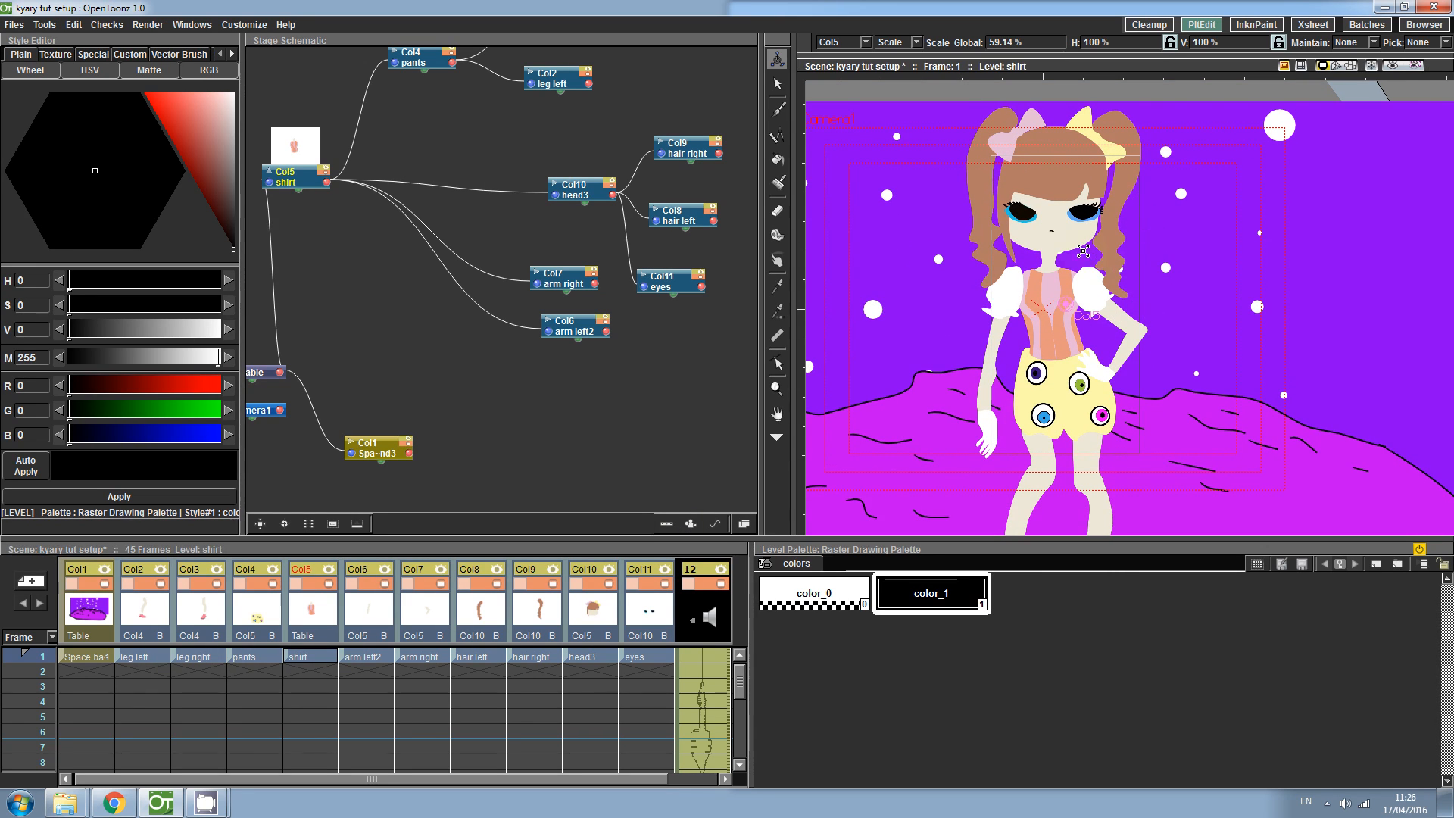
drag(1084, 217, 1044, 187)
- Try moving the head level to the right in Position mode, then undo that move
click(592, 656)
click(915, 43)
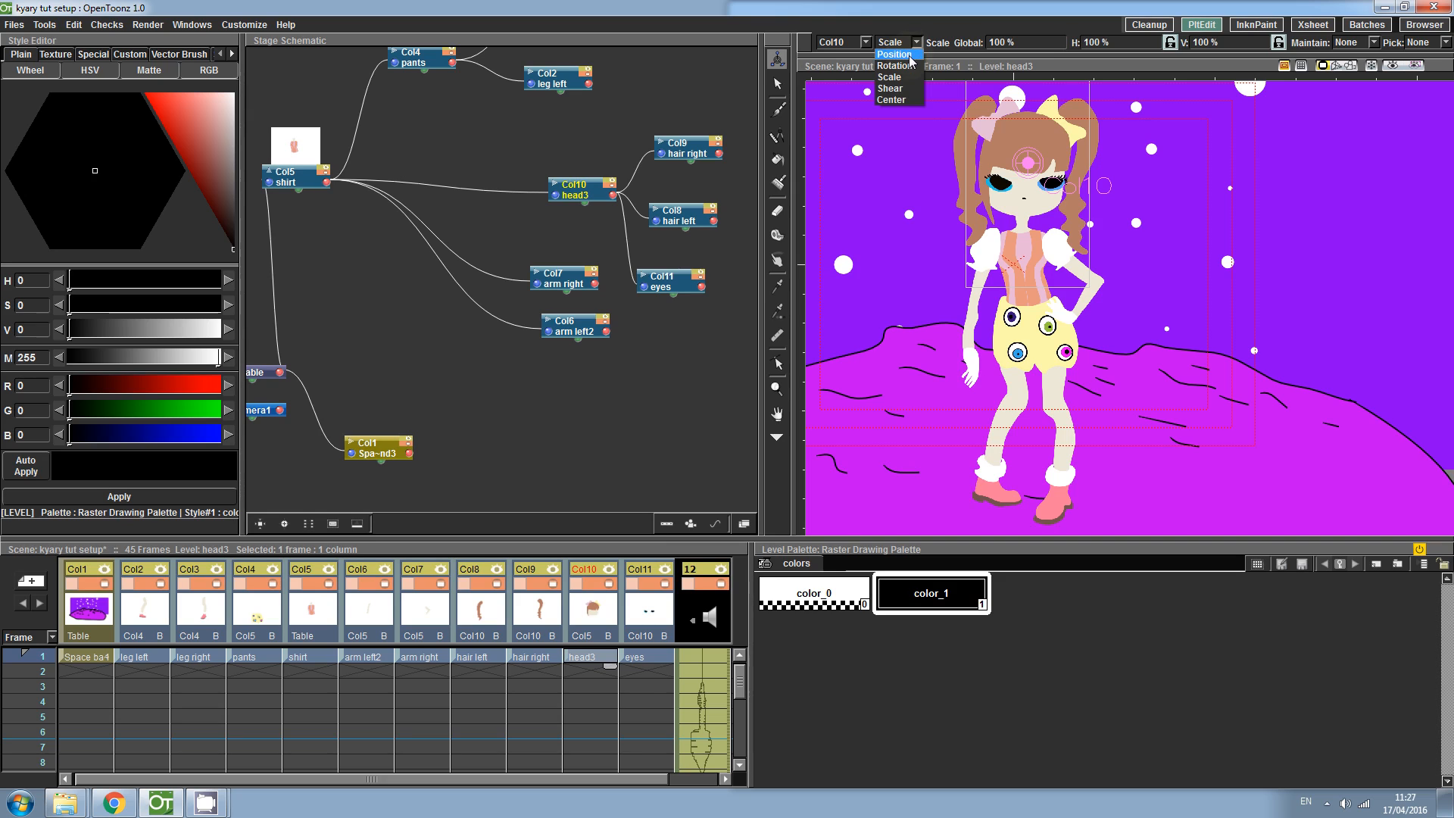
click(894, 54)
drag(1014, 179, 1066, 183)
key(ctrl+z)
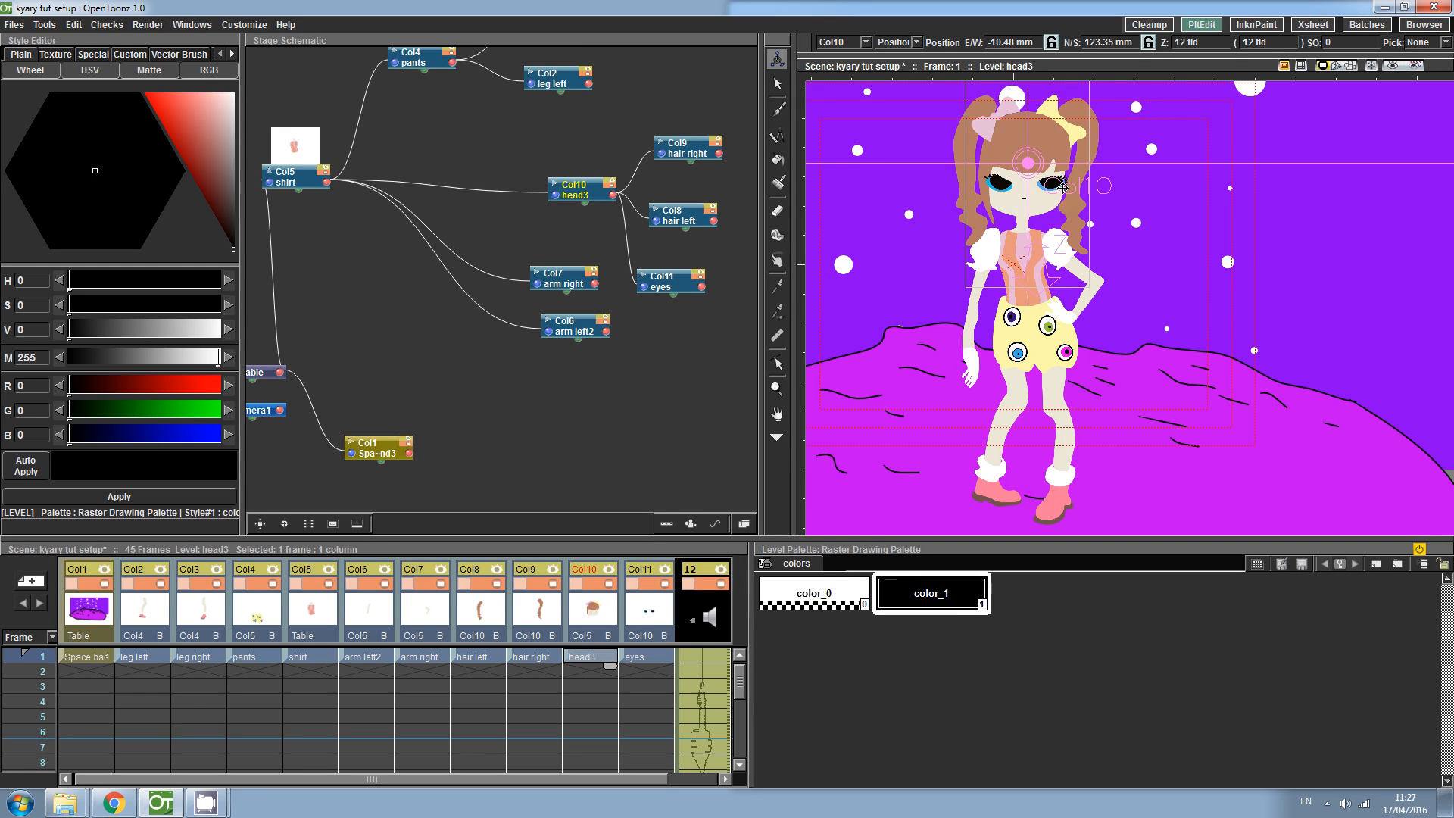
- Try nudging the pants level slightly, then undo that move
click(295, 179)
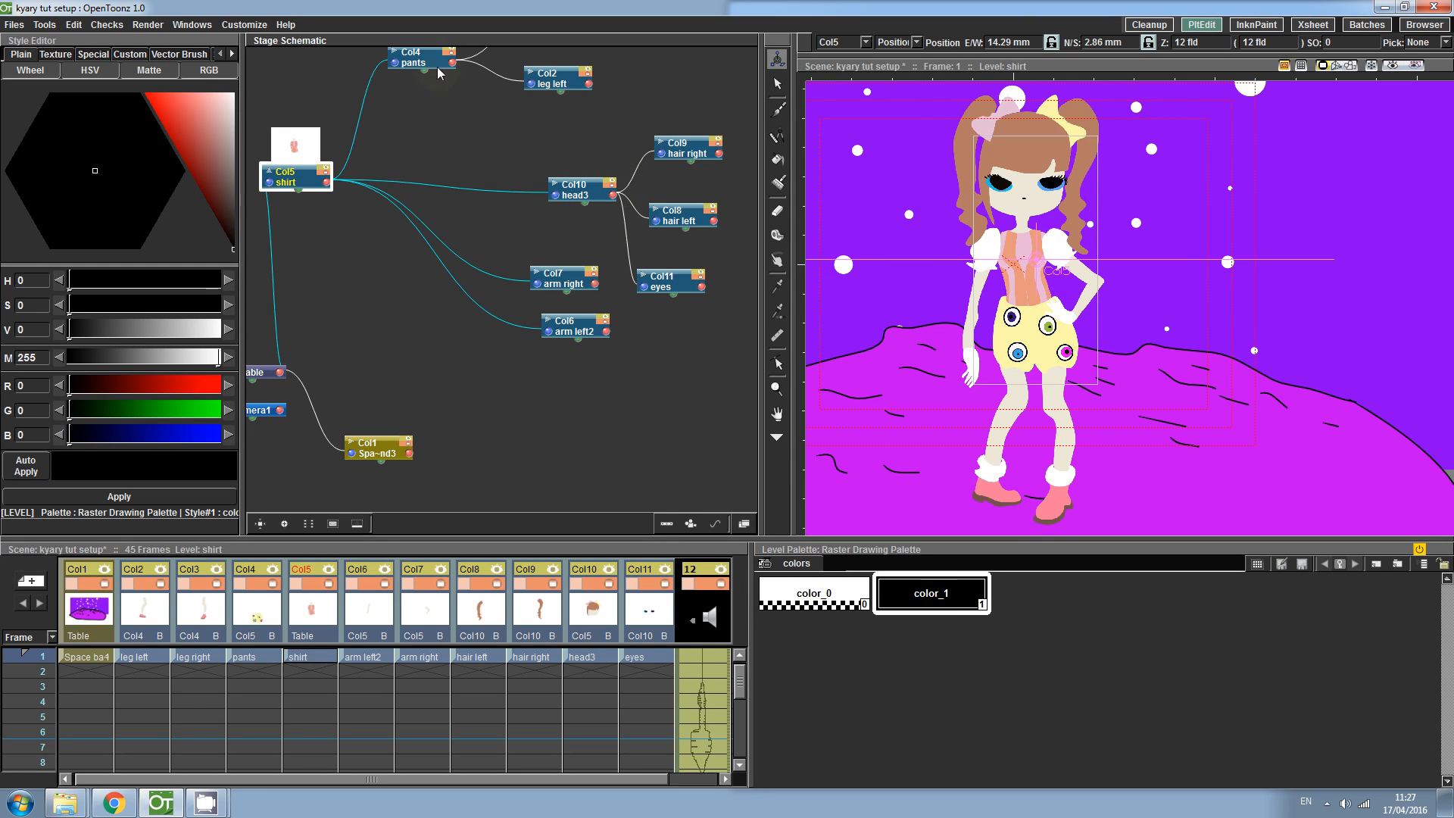
click(410, 59)
mouse_move(1026, 332)
mouse_down()
mouse_move(985, 379)
mouse_move(1000, 371)
mouse_move(961, 325)
mouse_move(1077, 340)
mouse_move(996, 342)
mouse_move(1023, 341)
mouse_up()
key(ctrl+z)
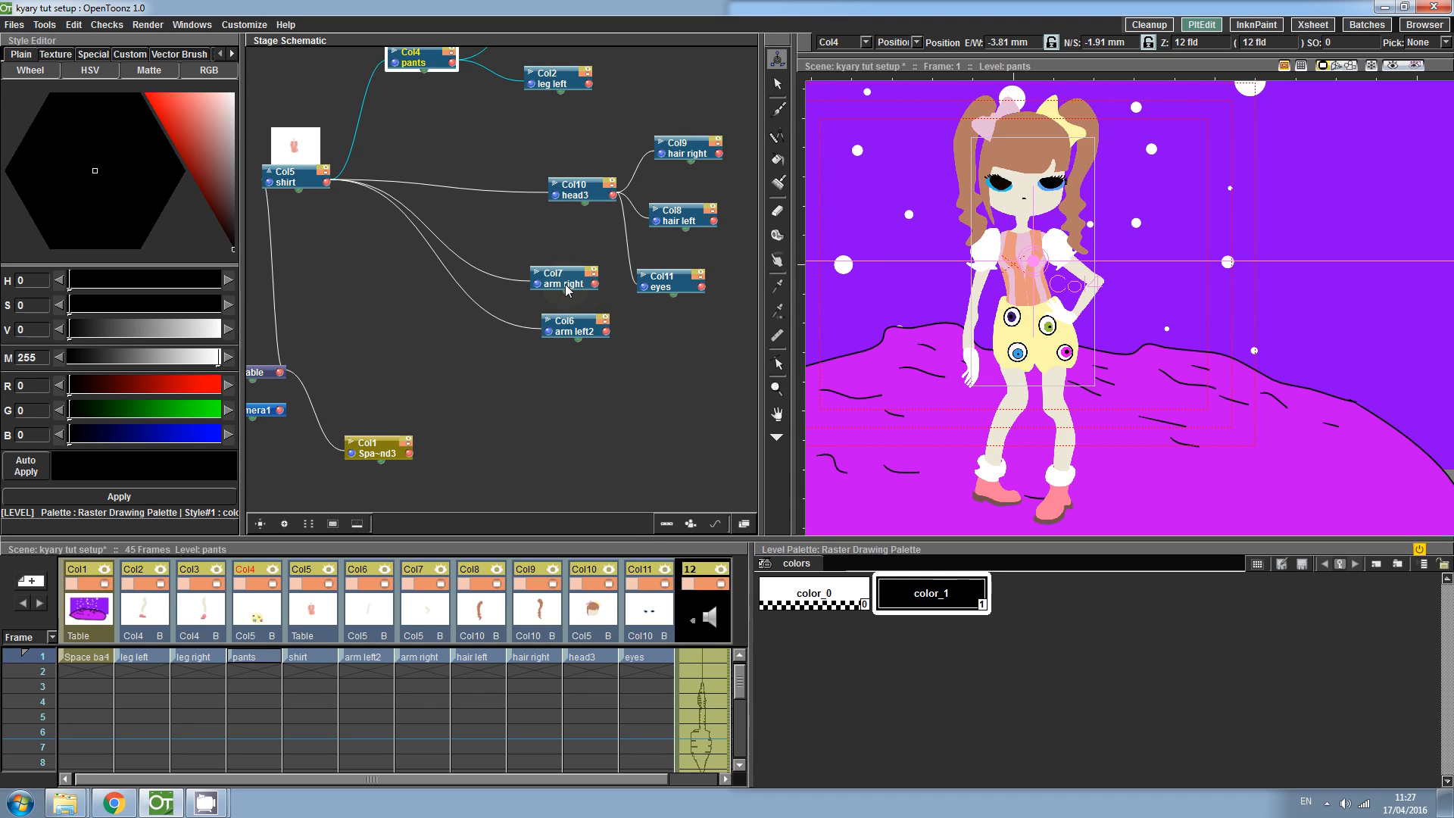
- Try rotating the left arm level in Rotation mode
click(583, 333)
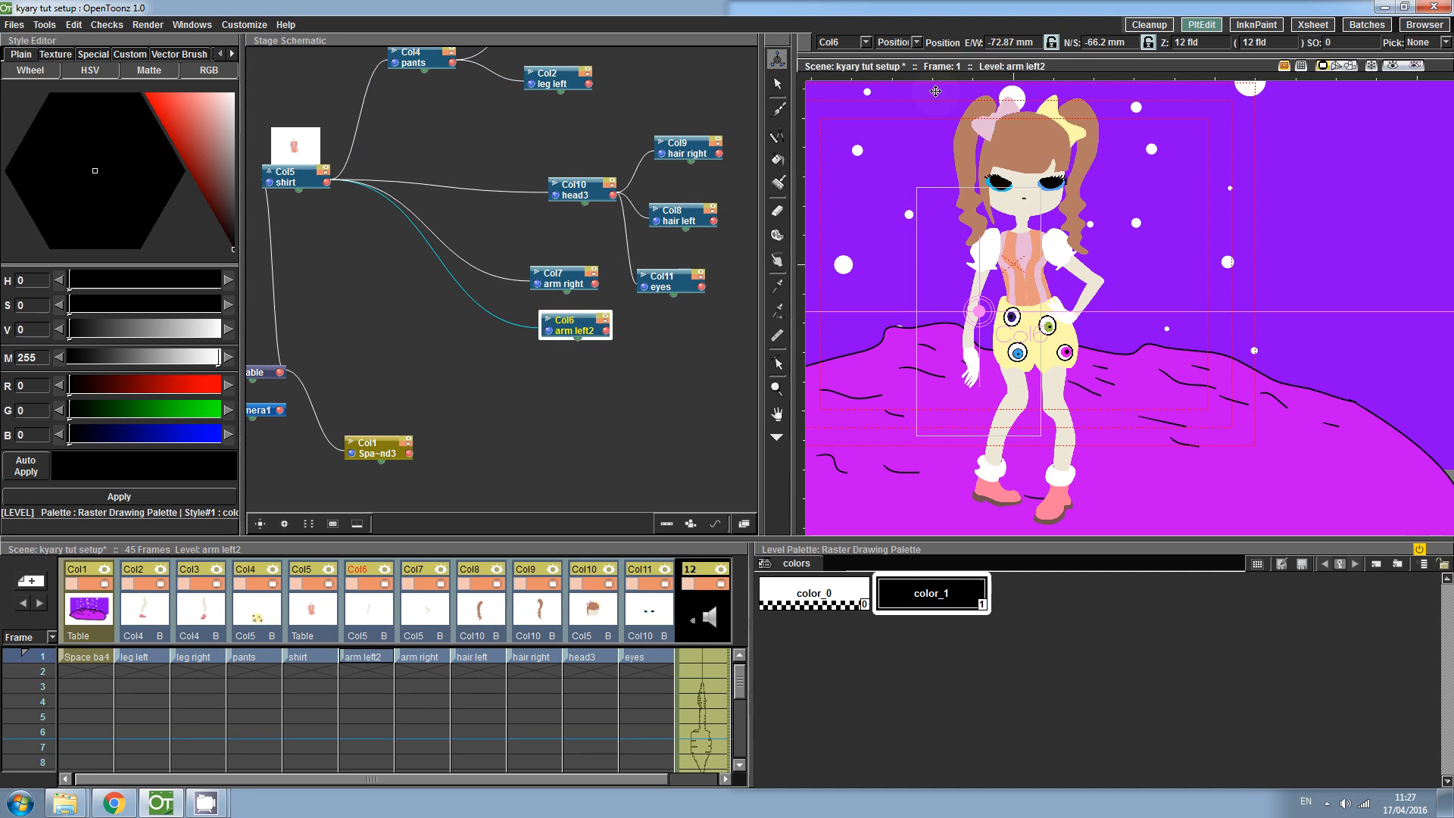
click(919, 43)
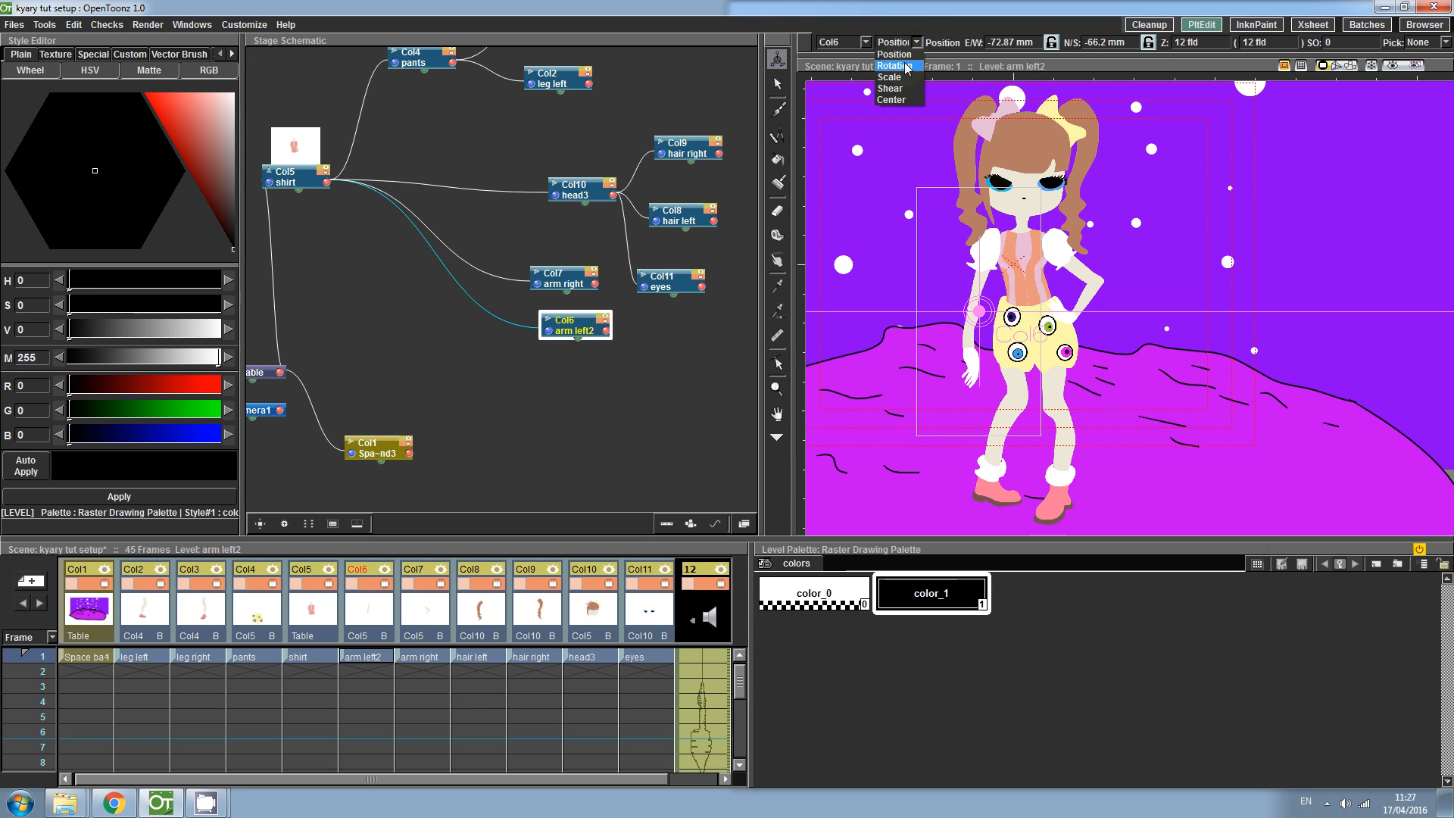
click(893, 66)
drag(967, 294, 953, 277)
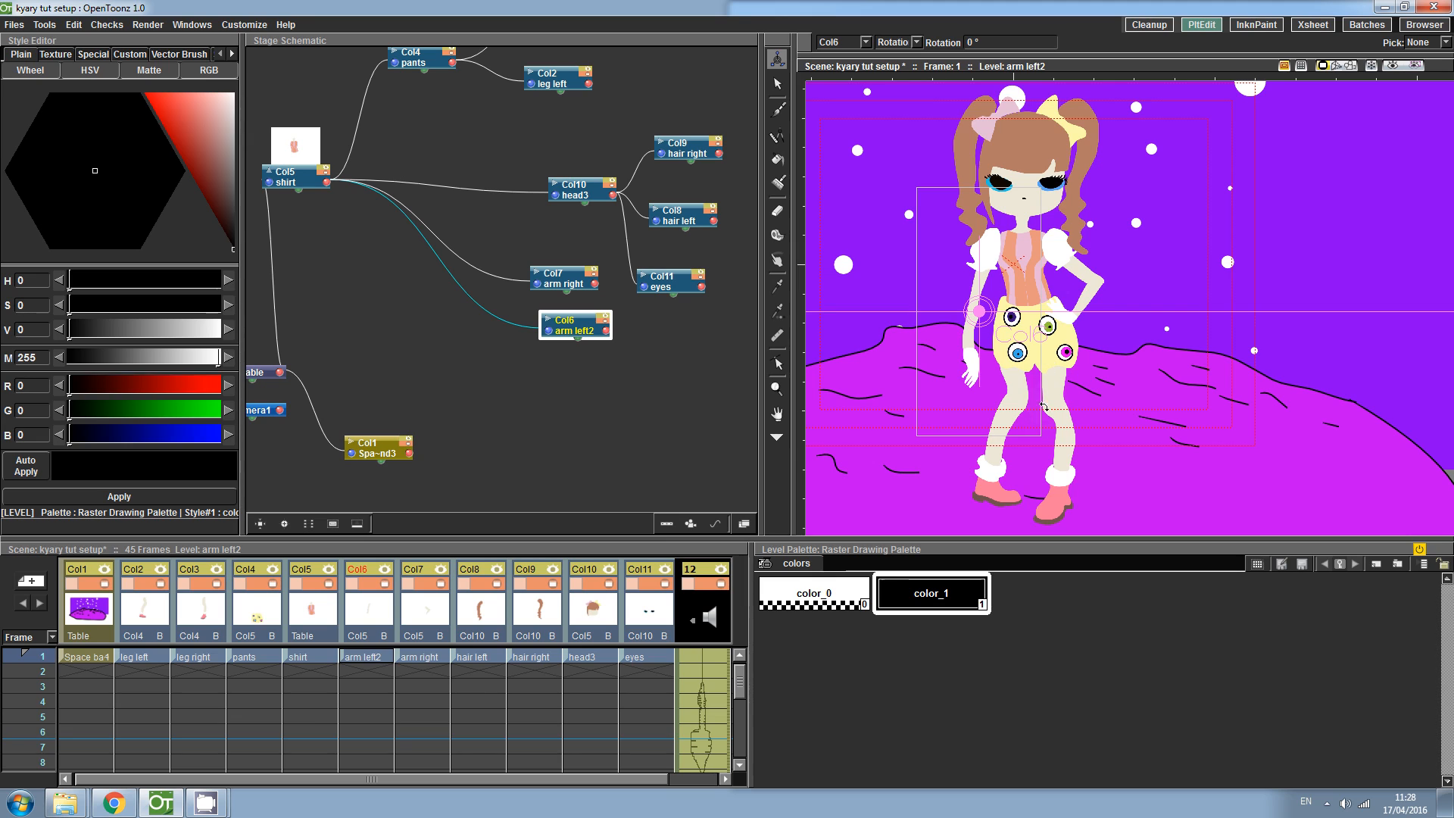
- Move the left arm's center point up to its shoulder
click(915, 42)
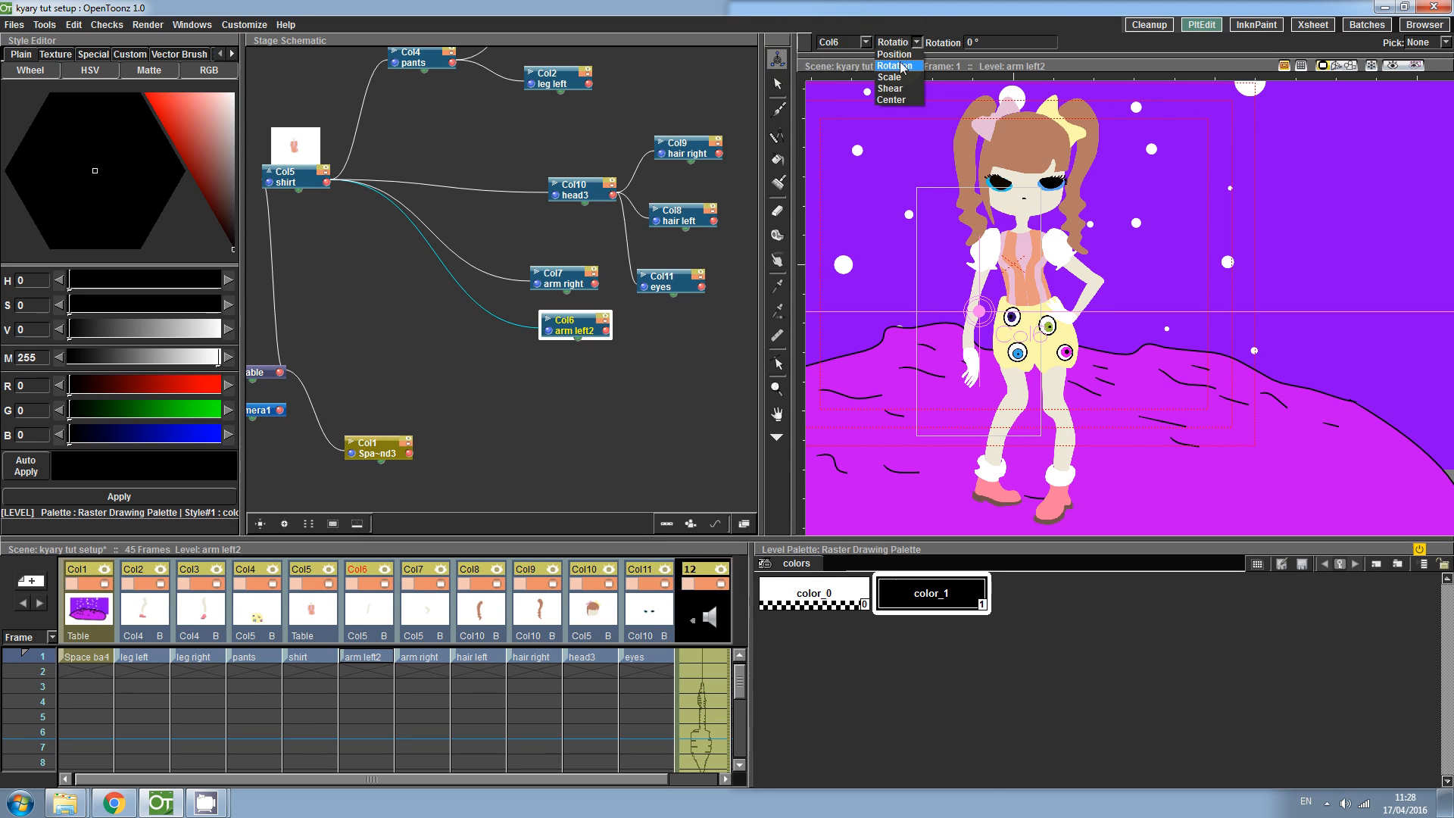
click(890, 100)
drag(979, 311, 1000, 240)
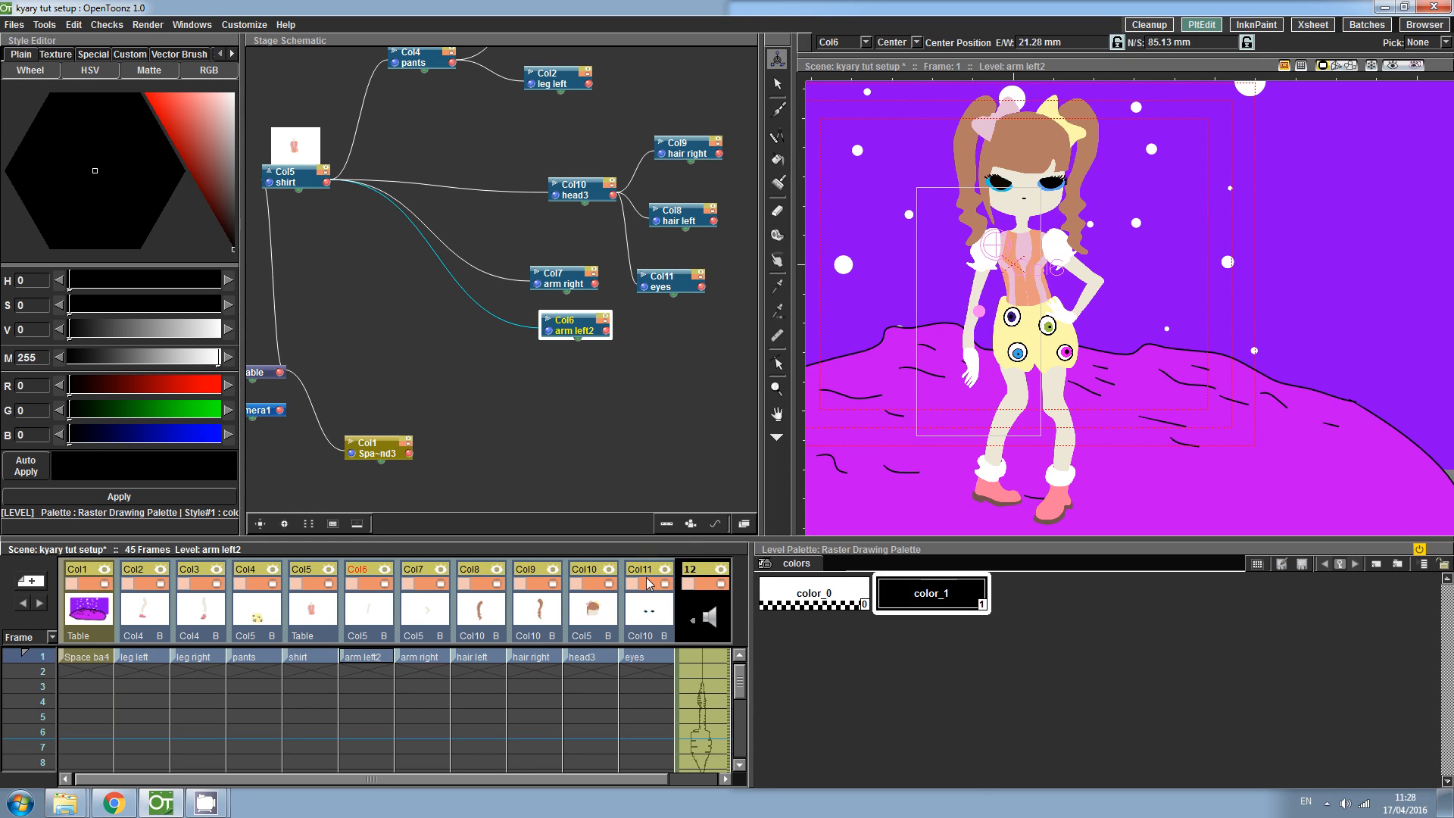
- Move the right arm's center point up to its shoulder
click(424, 655)
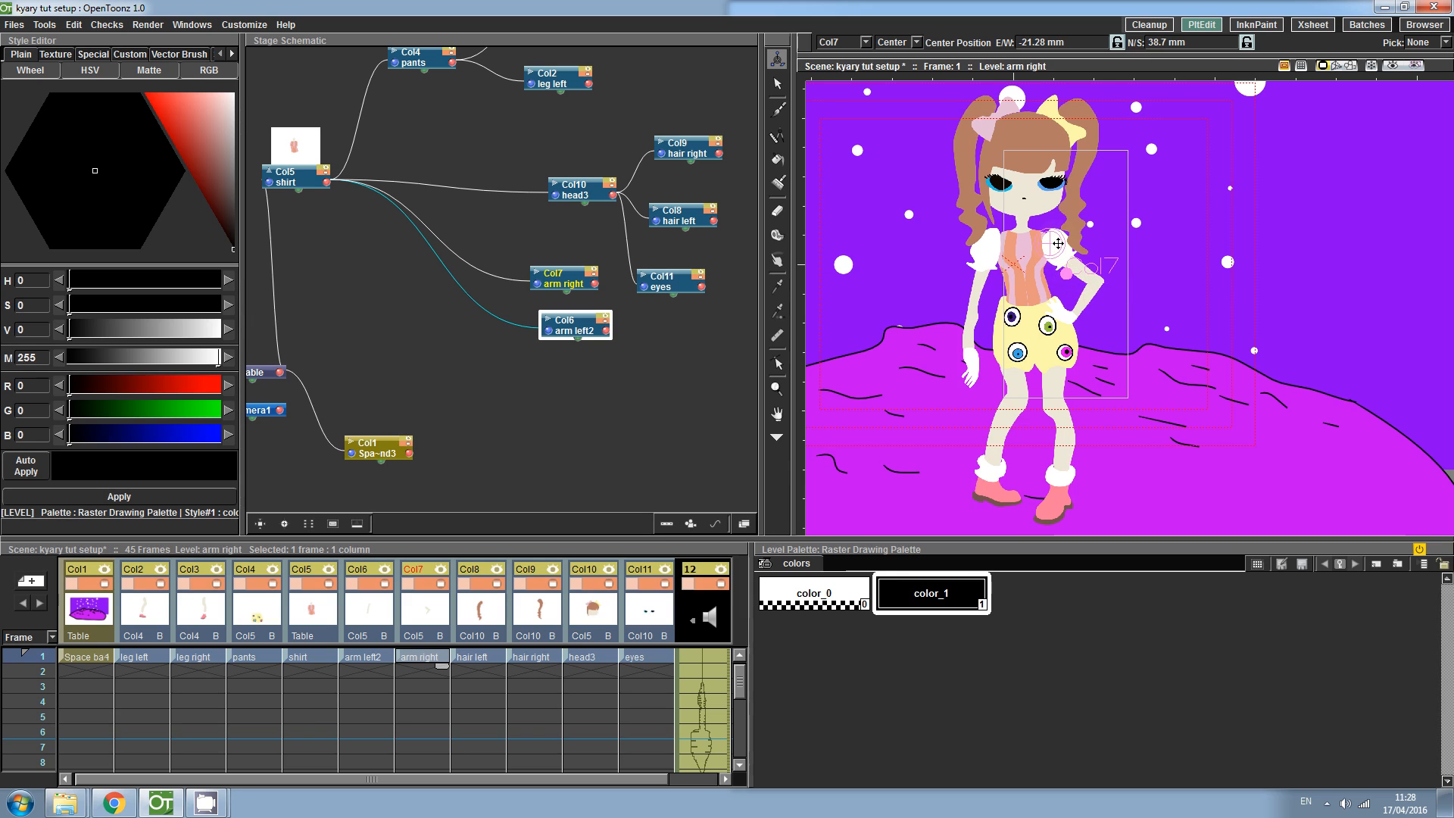
click(366, 655)
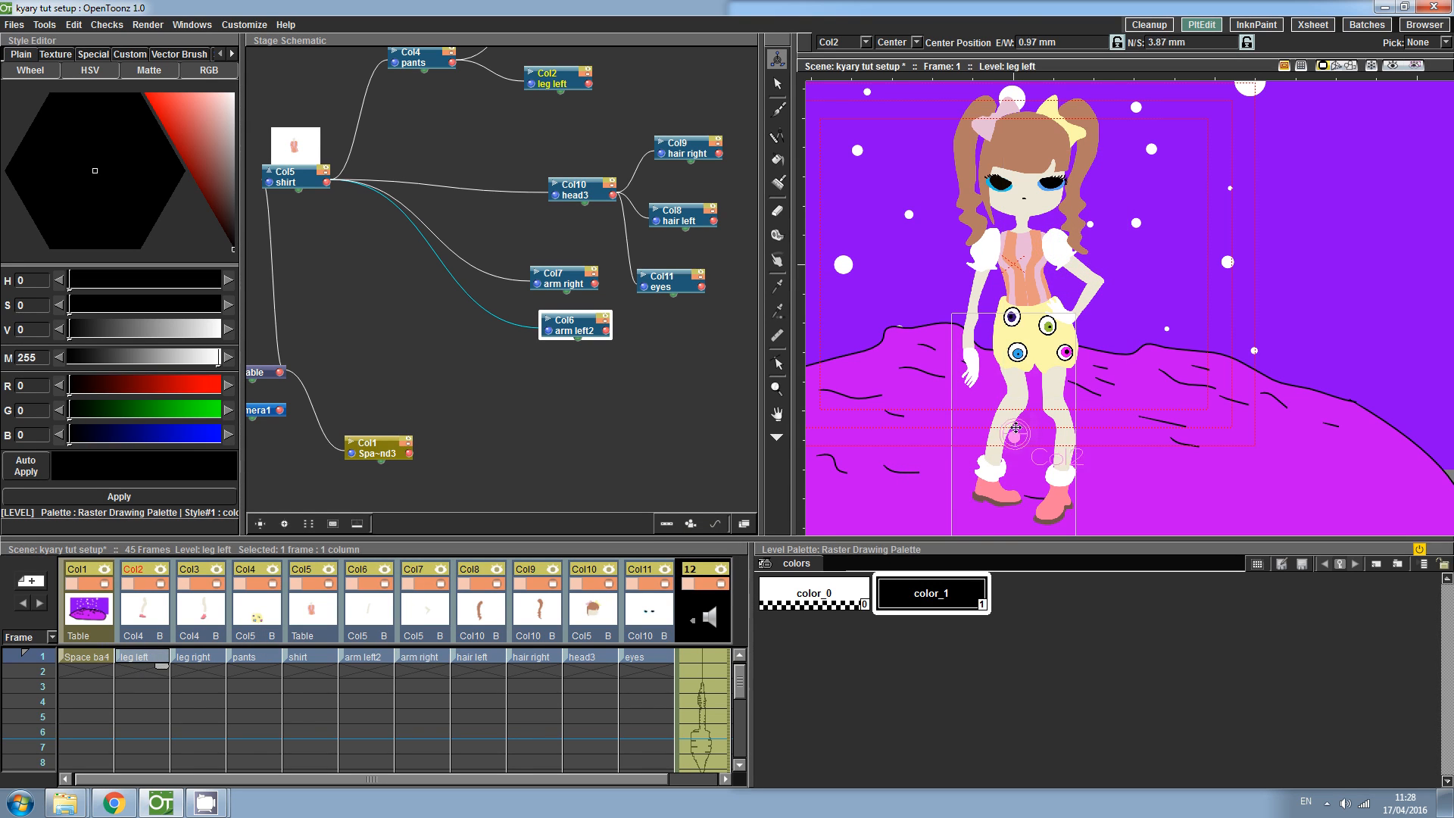
click(421, 657)
drag(1075, 274, 1060, 245)
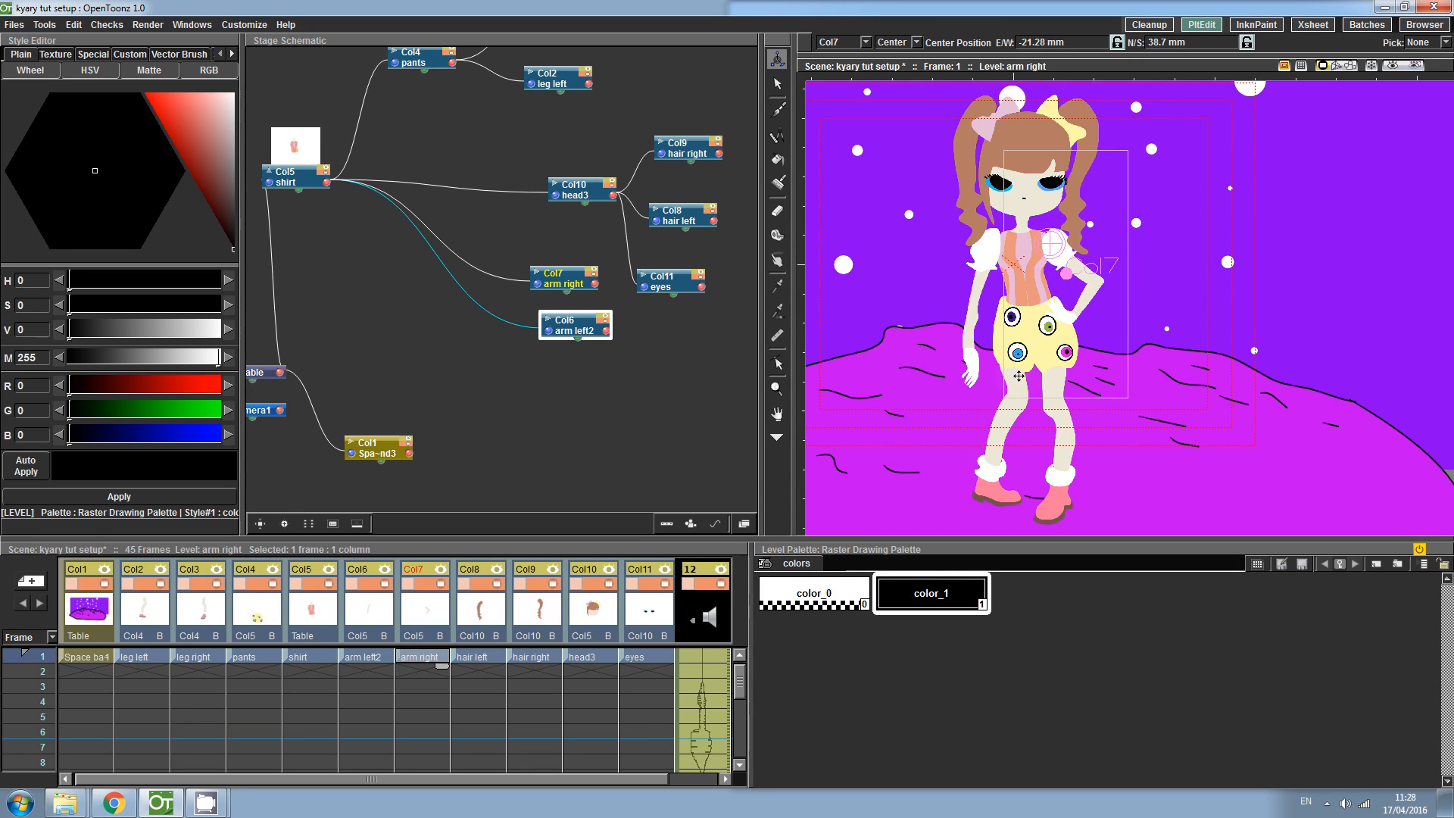
- Move the center points of the left and right legs up to the hips
click(151, 657)
drag(1013, 439, 1007, 342)
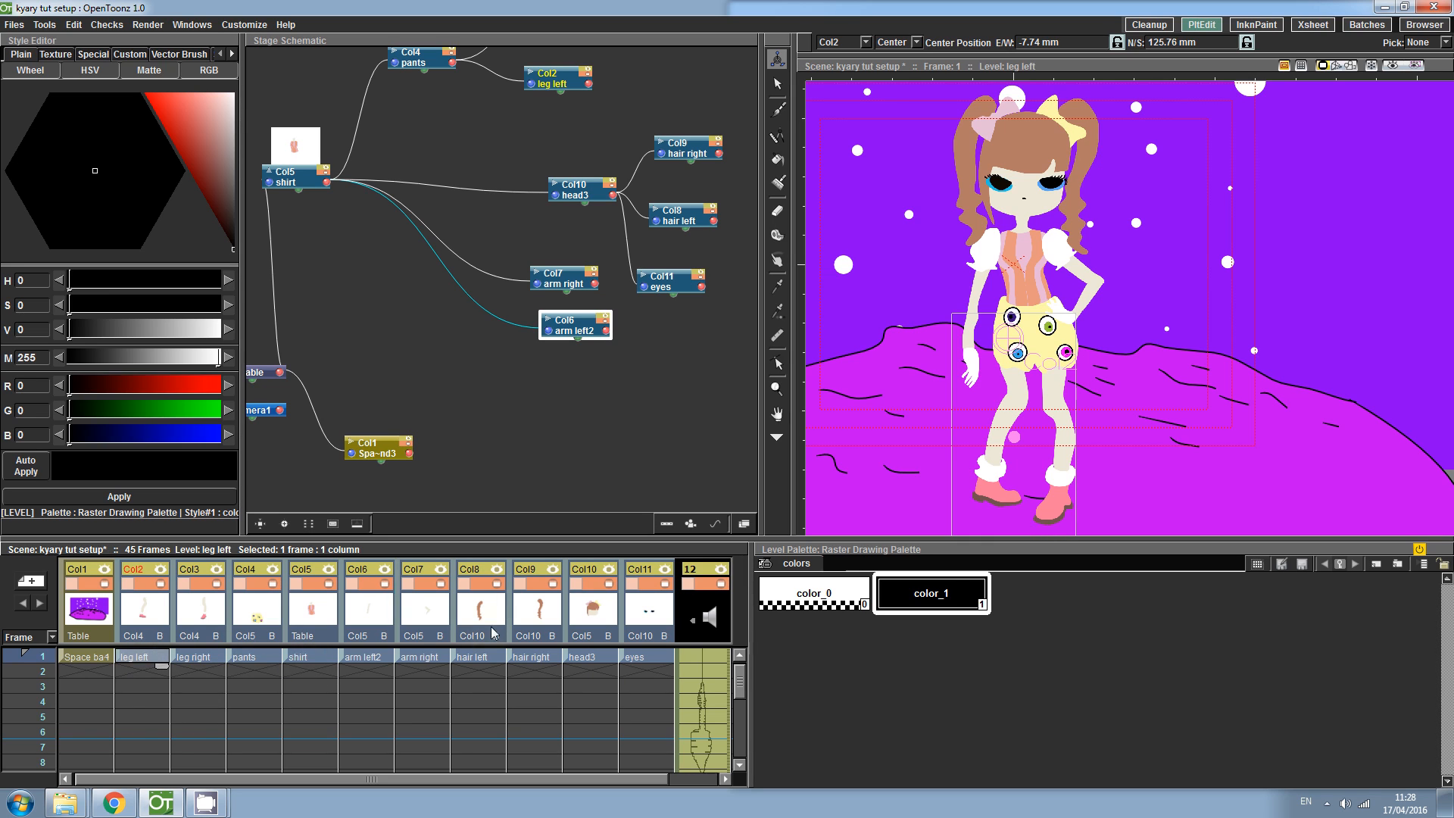
click(195, 658)
drag(1057, 376, 1055, 349)
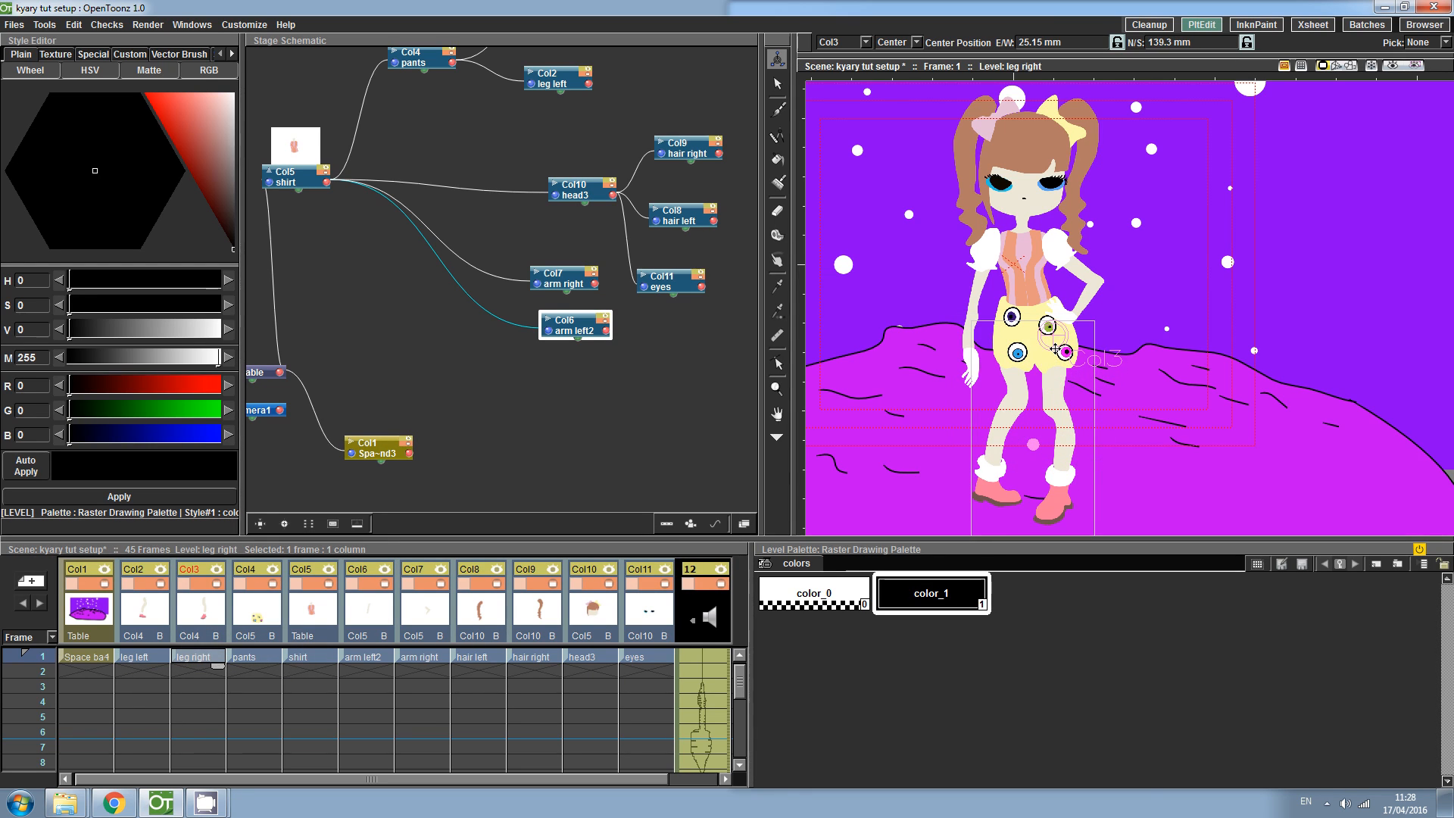
- Move the center points of the pants and the shirt down to the waist
click(258, 657)
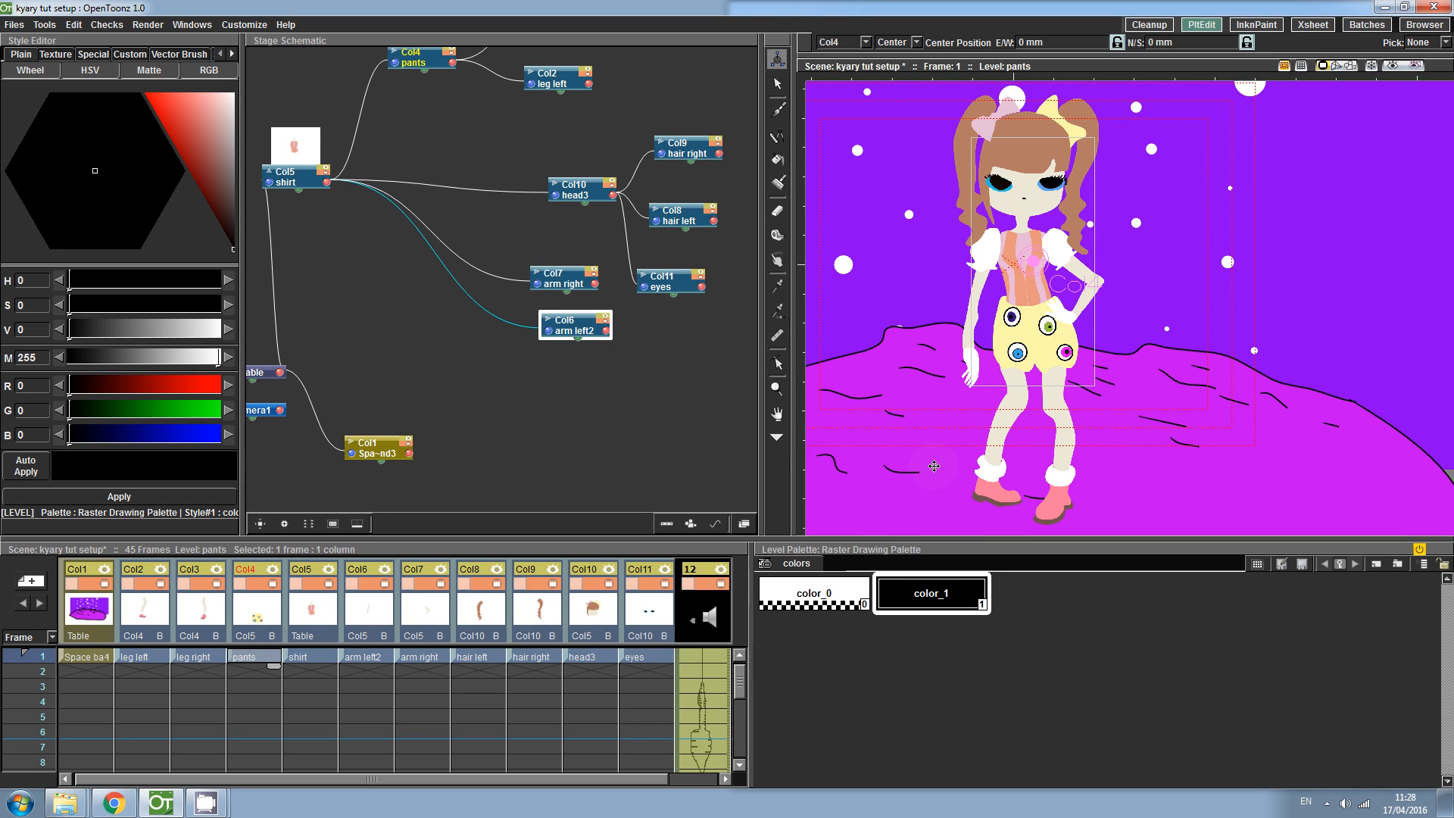
drag(1039, 263, 1036, 312)
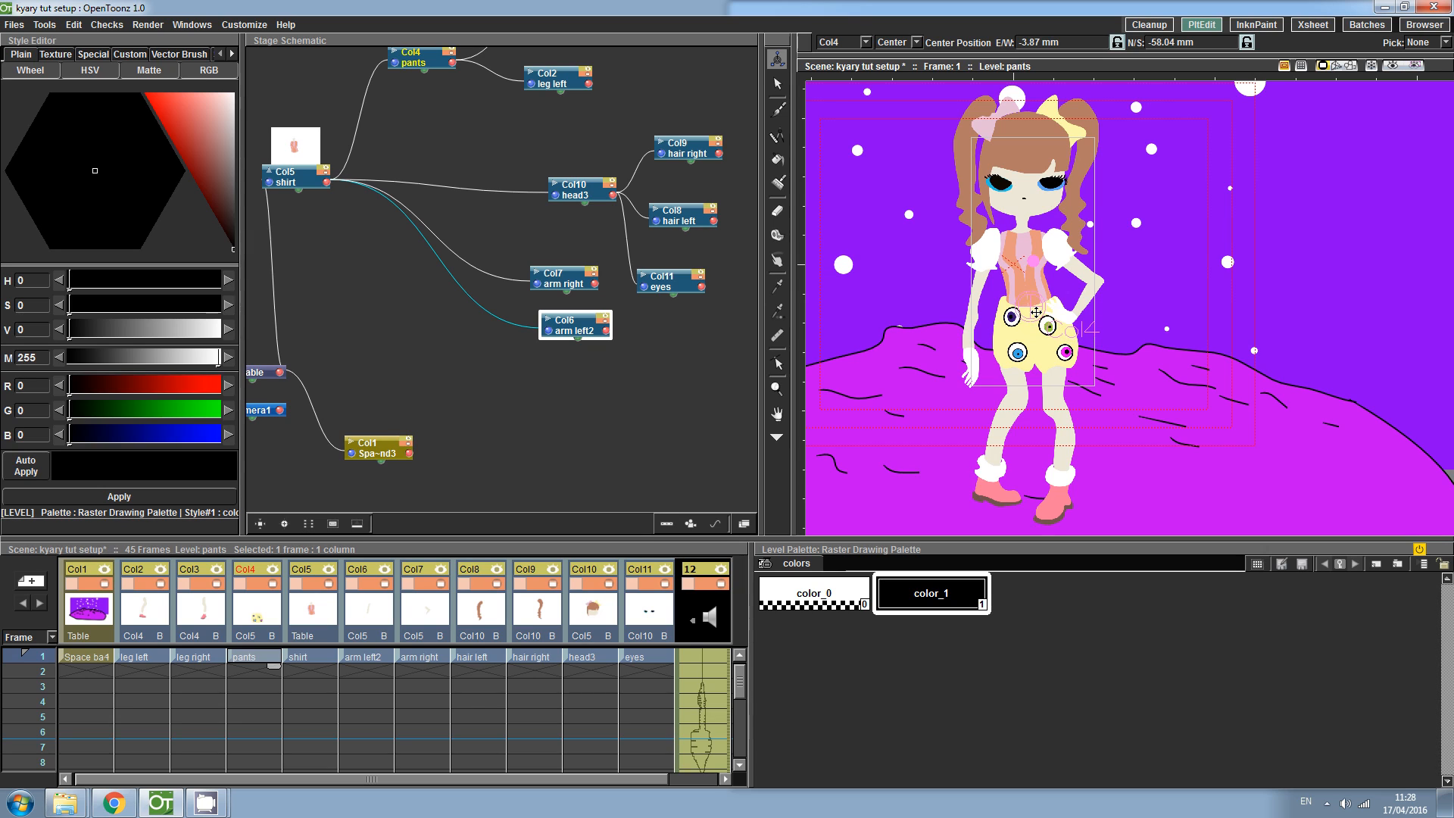
click(305, 659)
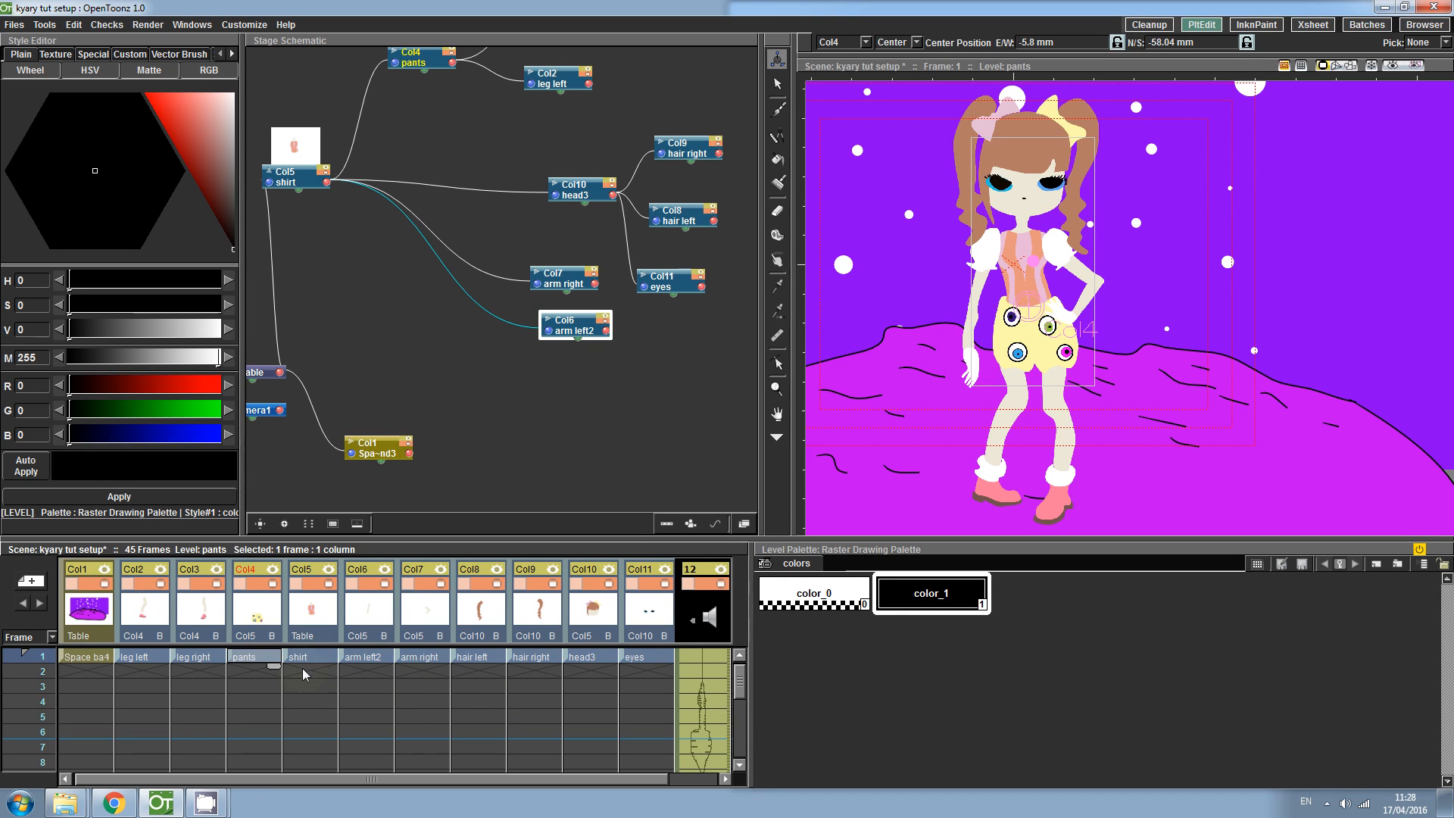
drag(1038, 260, 1029, 308)
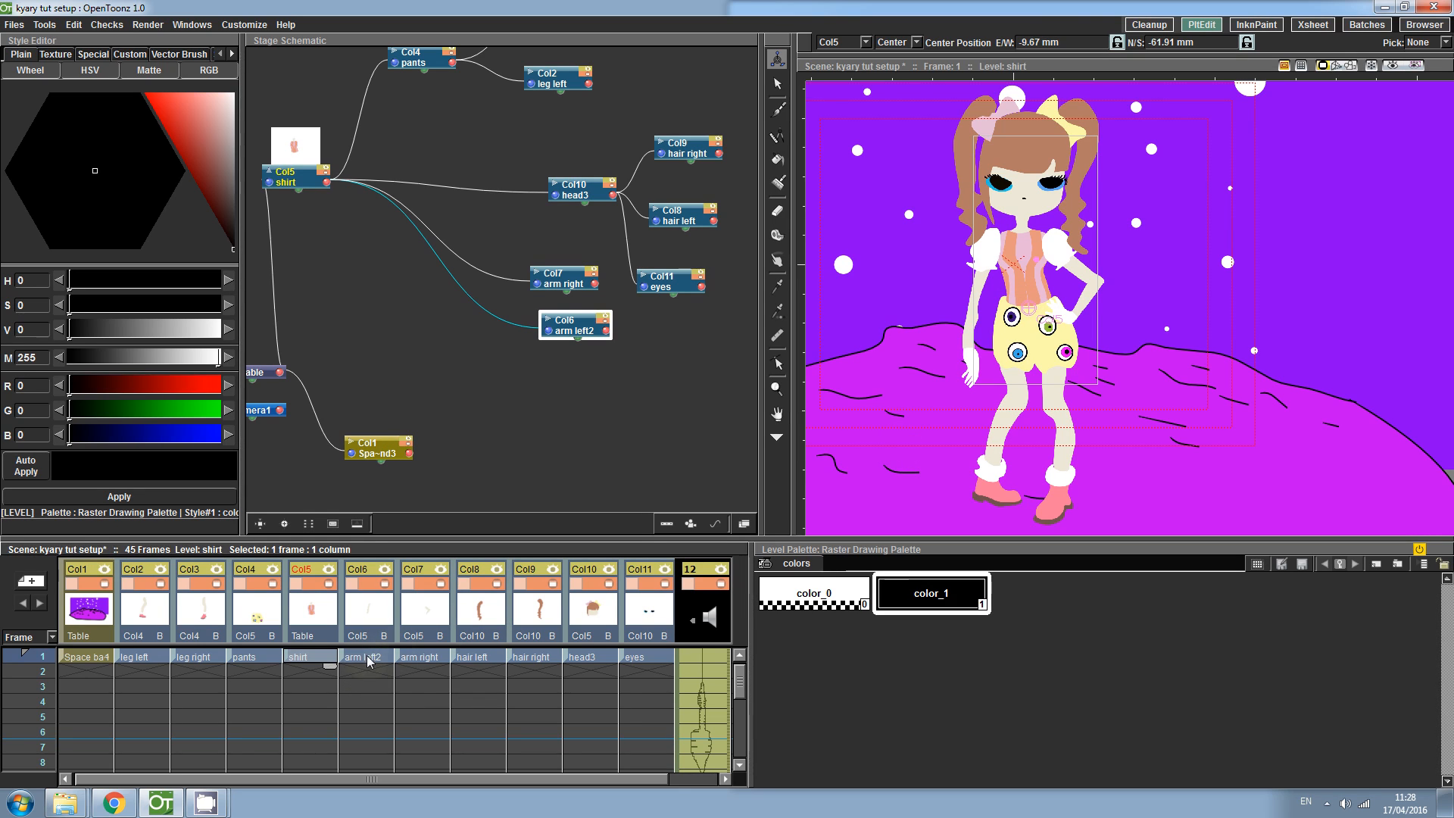
- Move the center points of the left and right hair pieces up to where they attach to the head
click(474, 658)
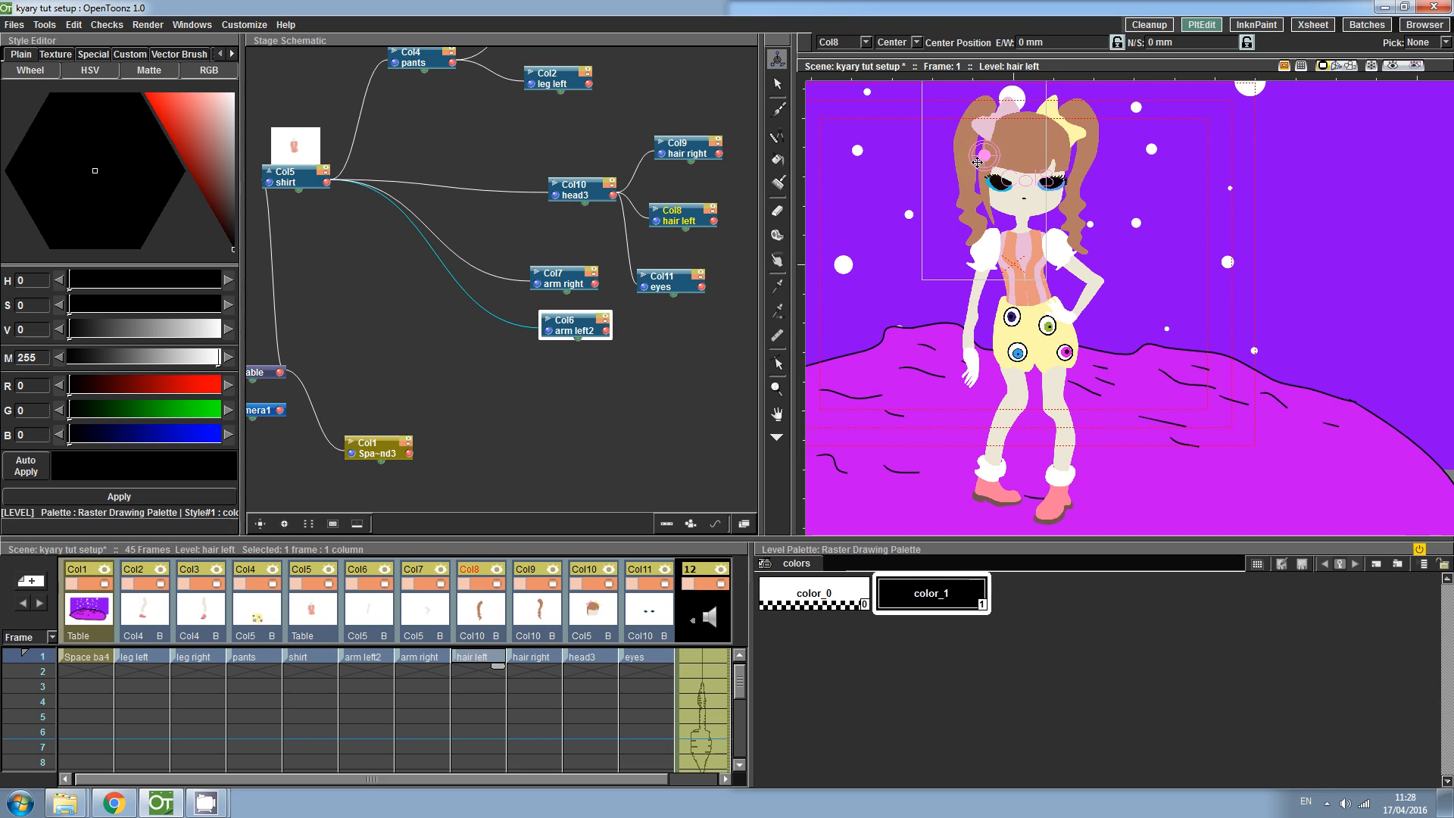
drag(993, 112, 986, 109)
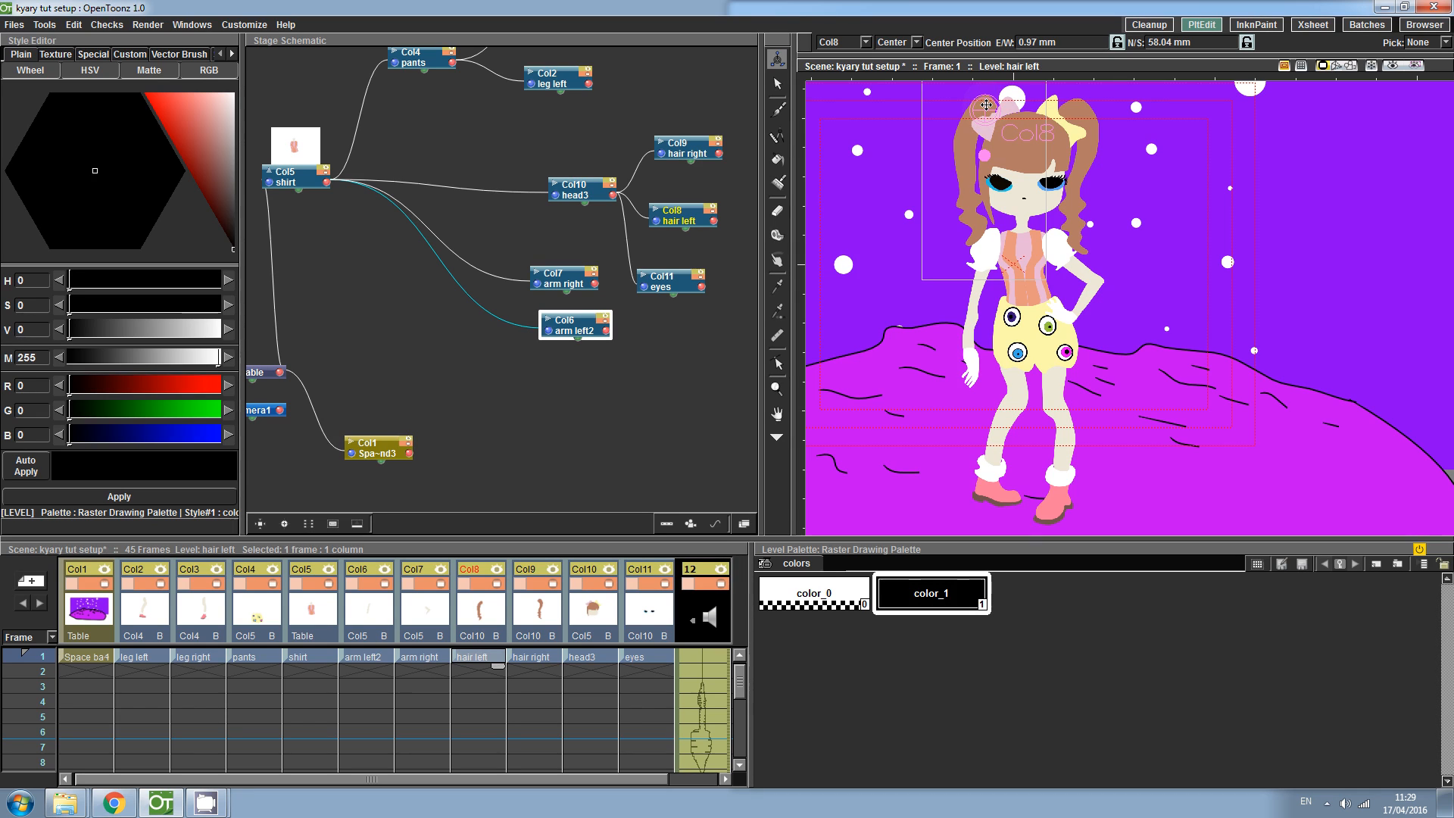
click(536, 657)
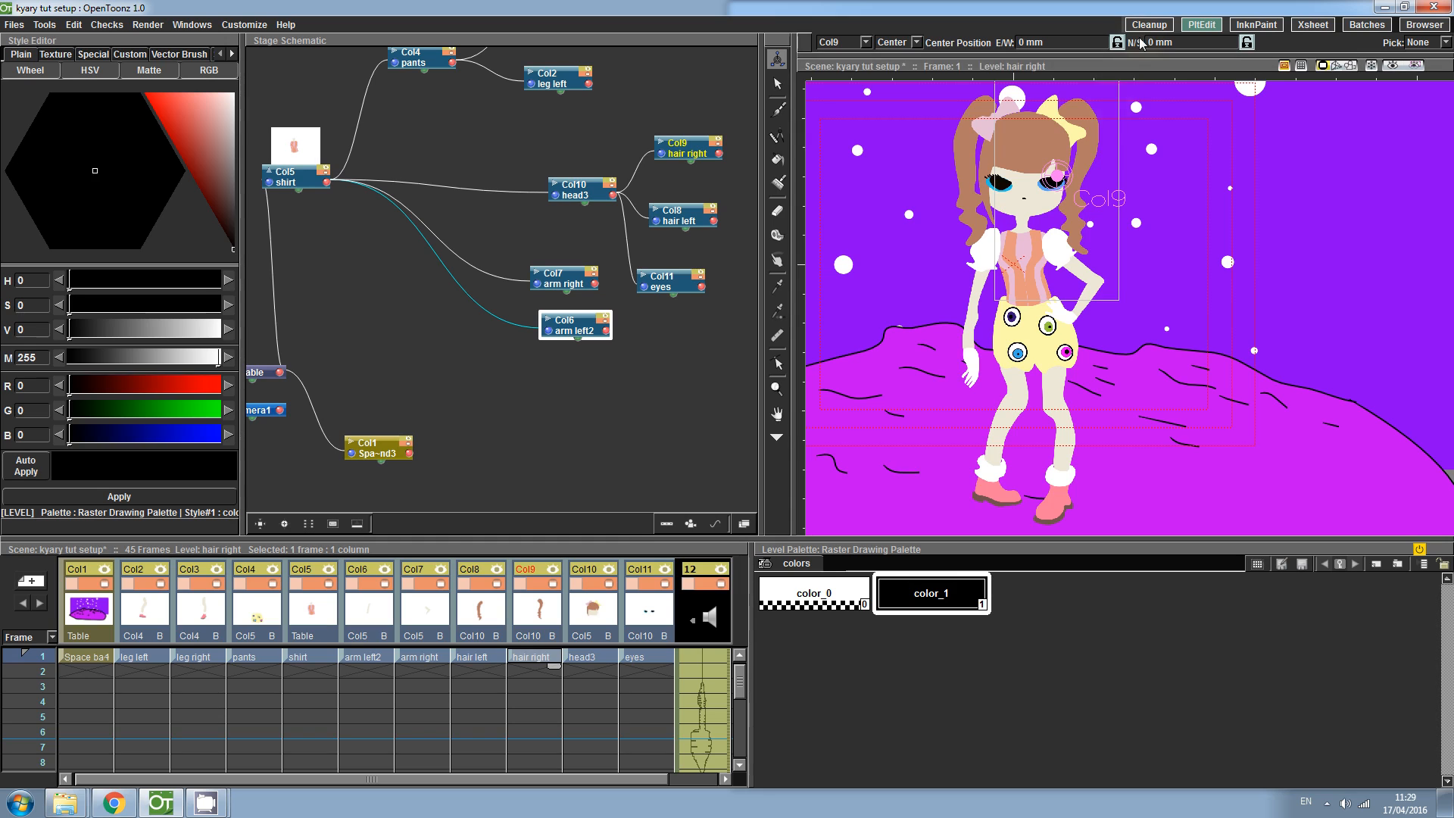
drag(1071, 169, 1086, 107)
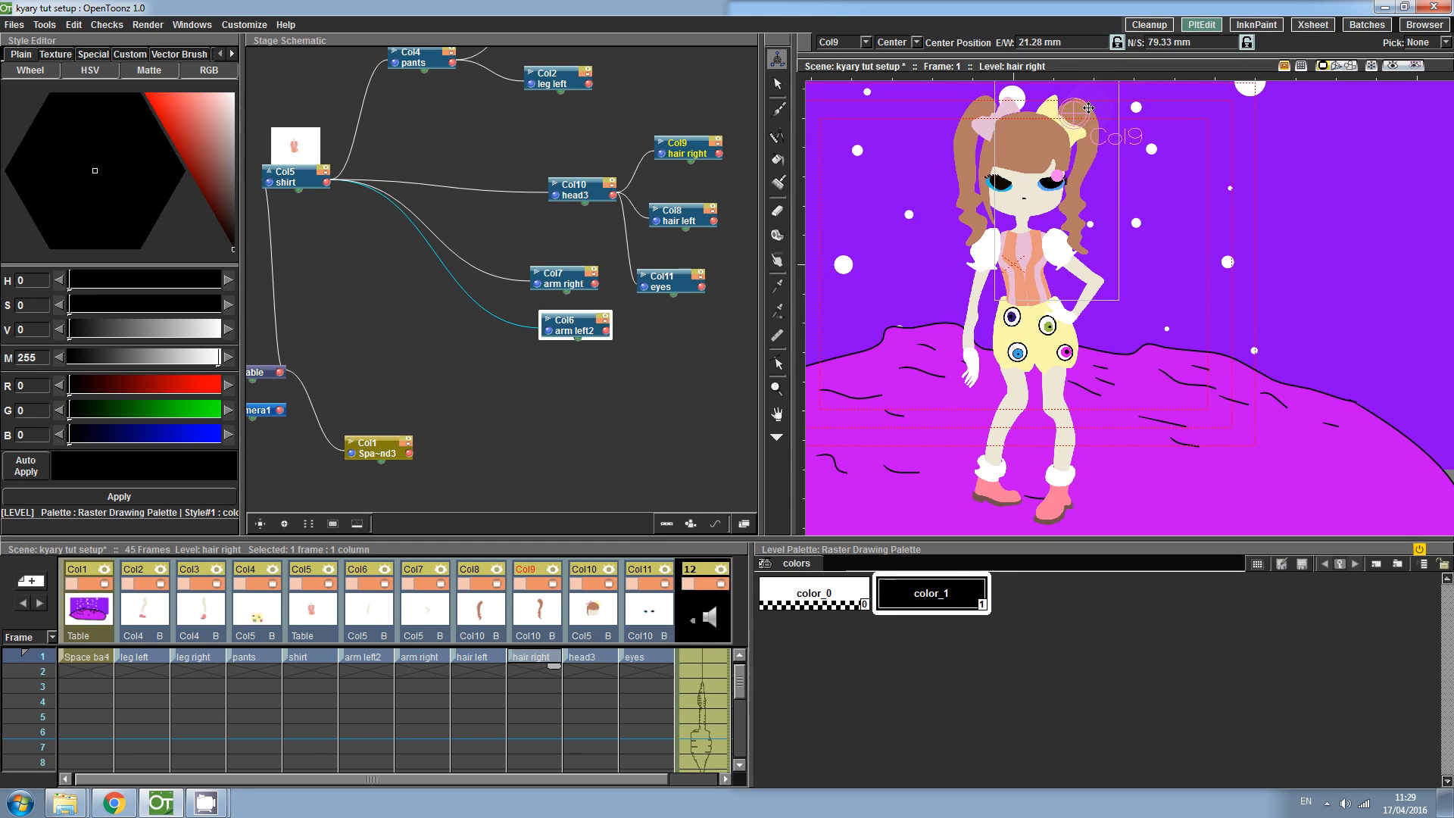
- Move the center points of the head and the eyes down toward the neck and face
click(596, 656)
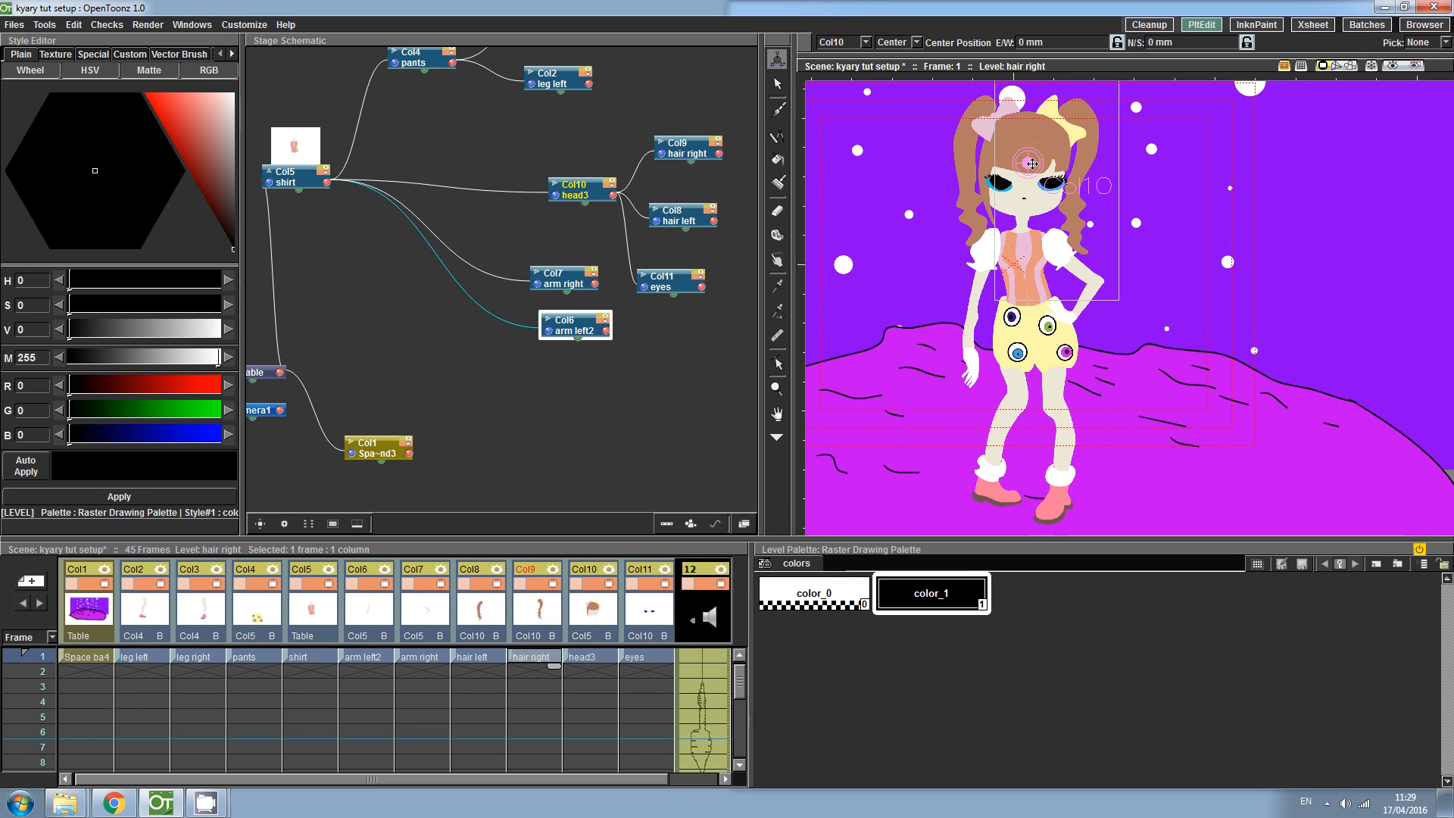
drag(1032, 164, 1027, 212)
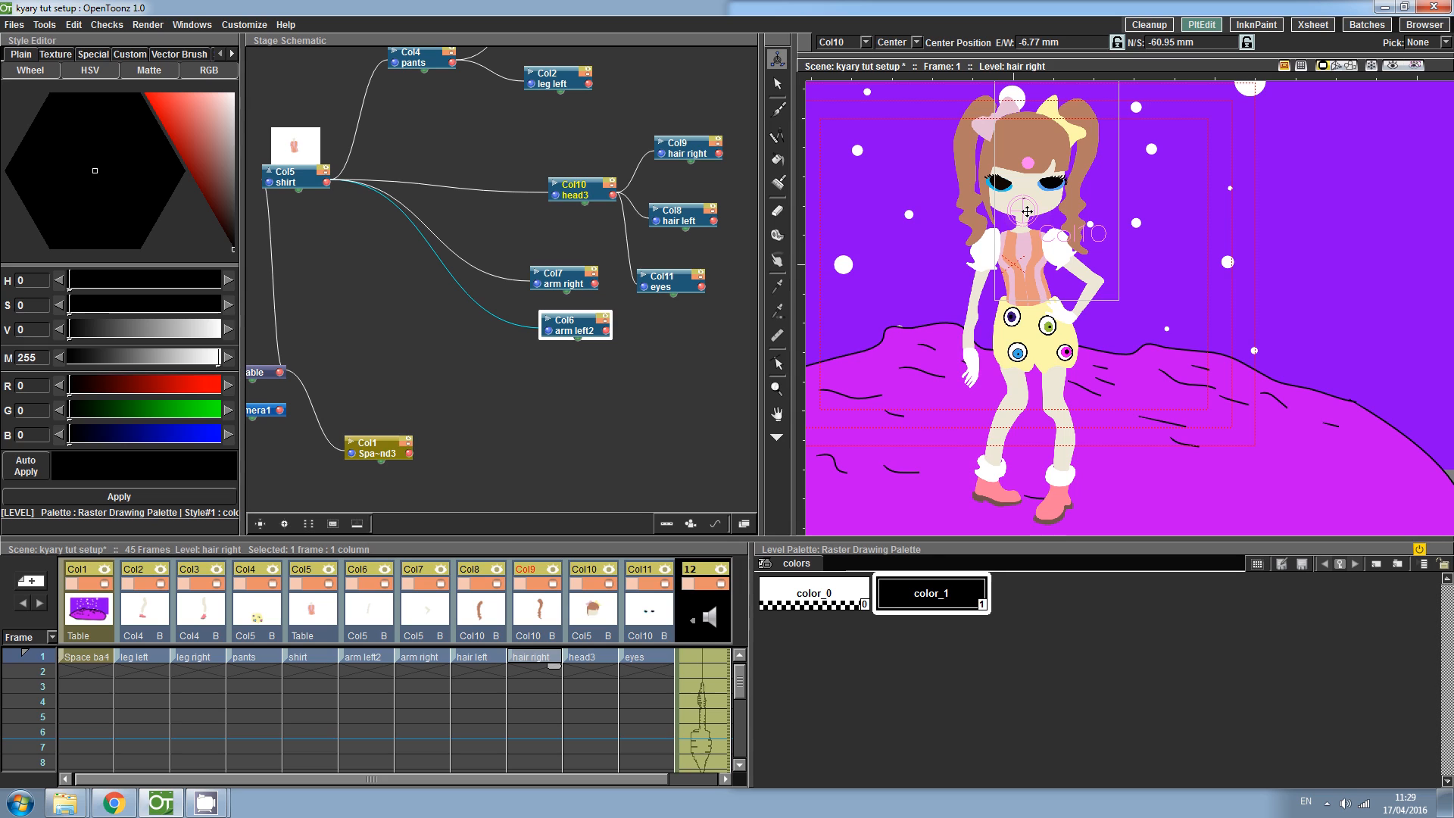
click(647, 656)
drag(1033, 154, 1031, 175)
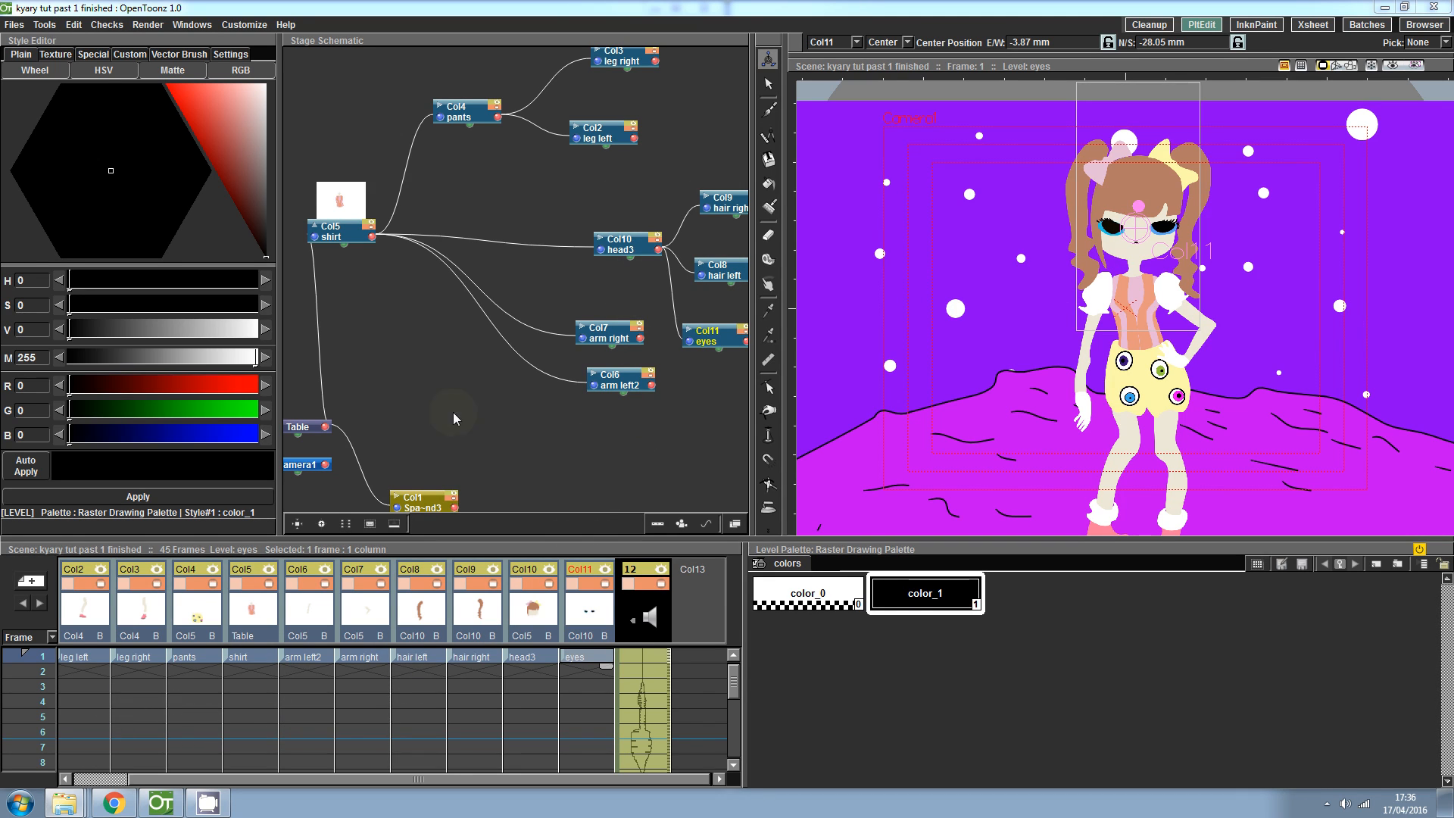
- Try the Skeleton tool on the character, switching between Build Skeleton and Animate modes
click(770, 531)
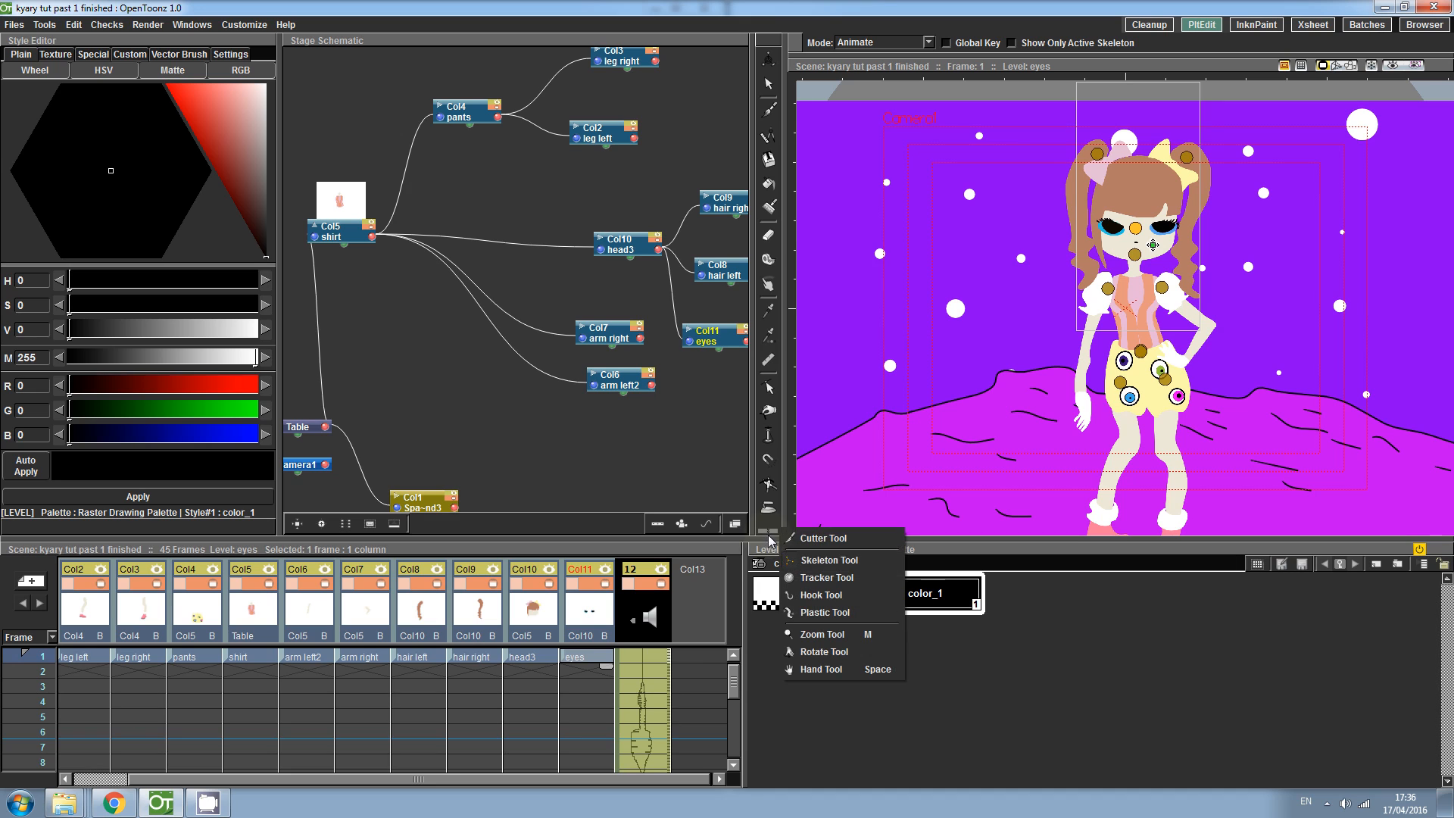
click(796, 564)
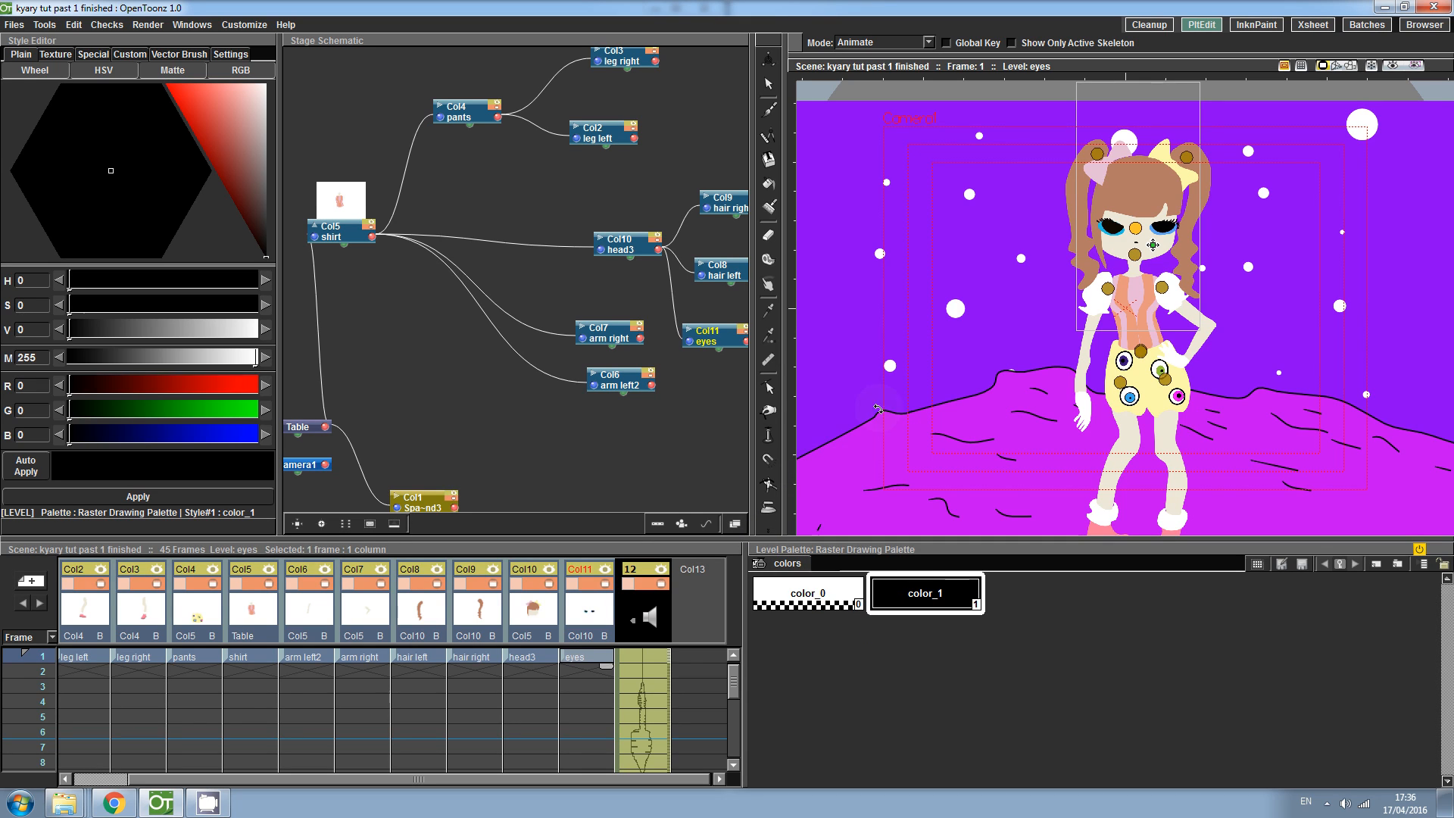
click(927, 42)
click(922, 53)
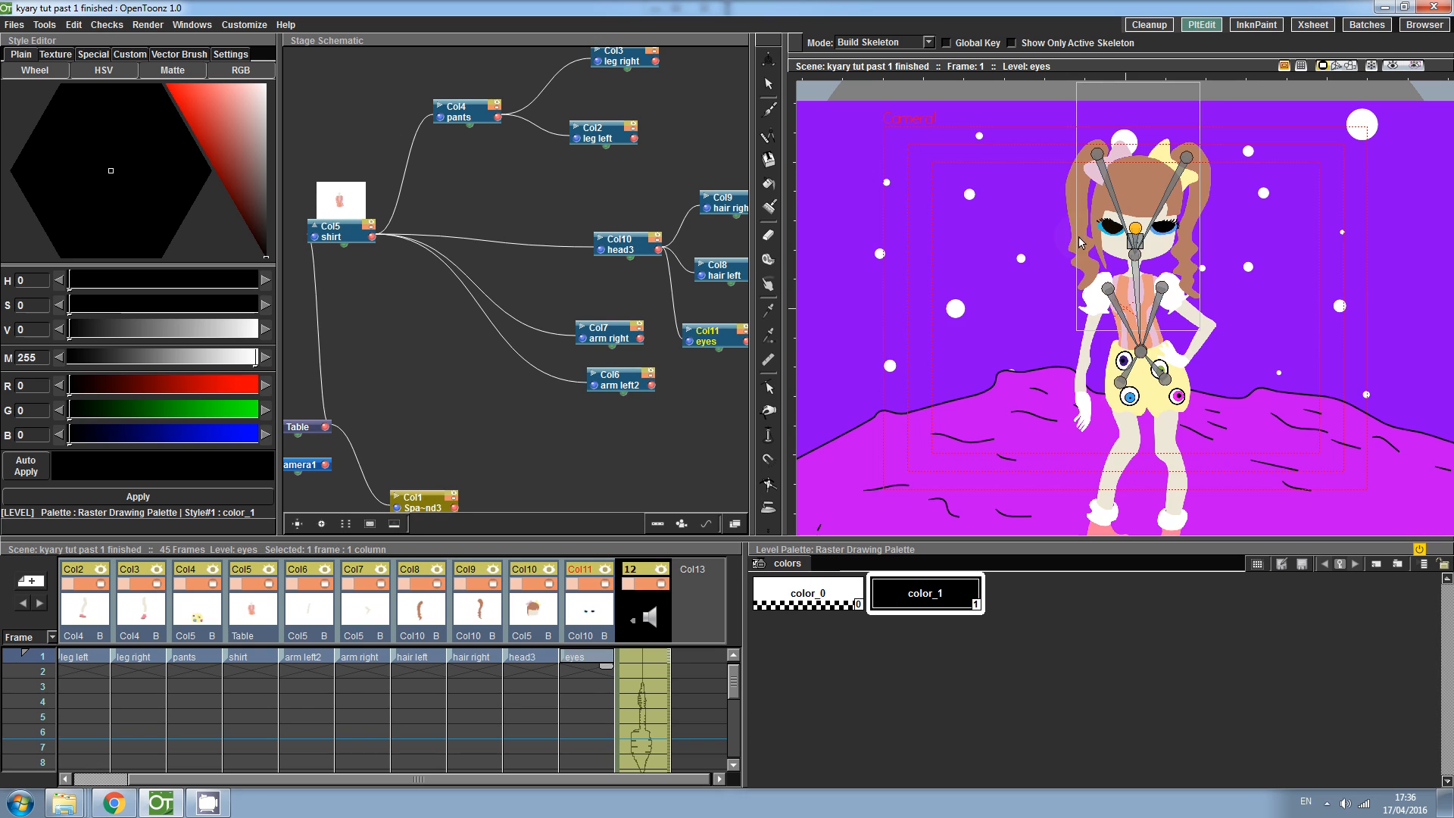
click(927, 42)
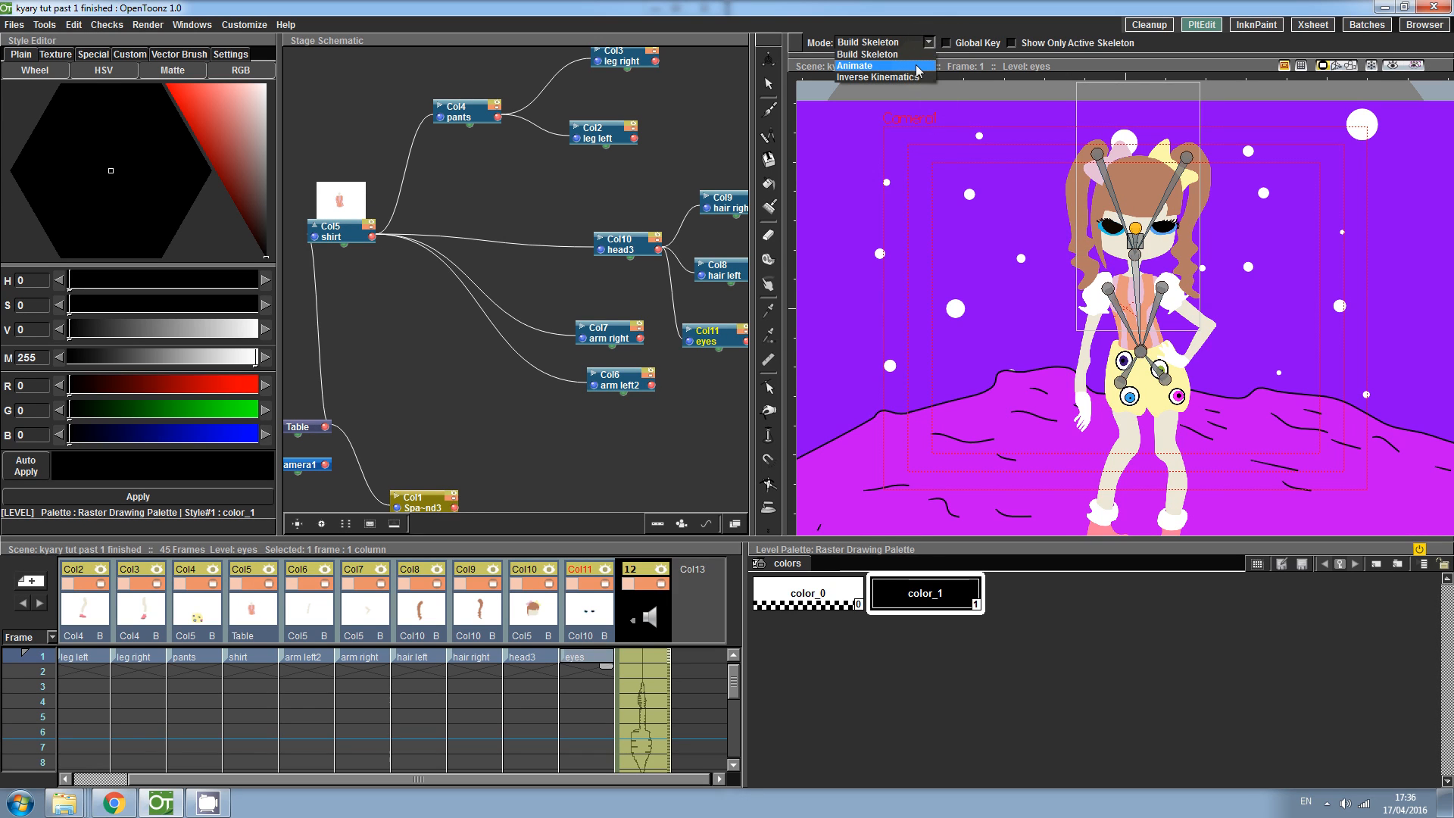
click(917, 67)
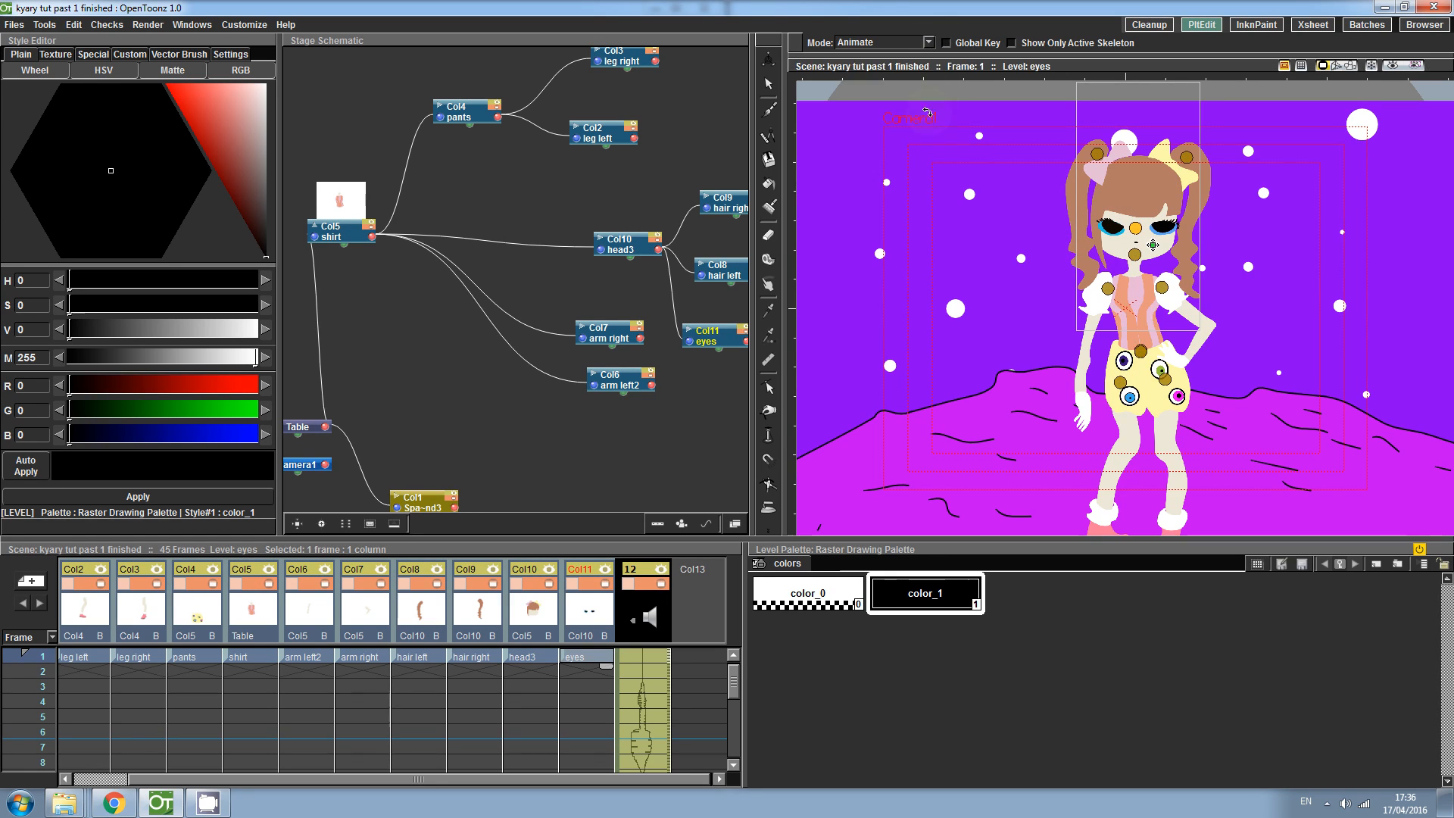
drag(1075, 230, 1188, 227)
drag(1136, 184, 1139, 184)
drag(1110, 266, 1080, 267)
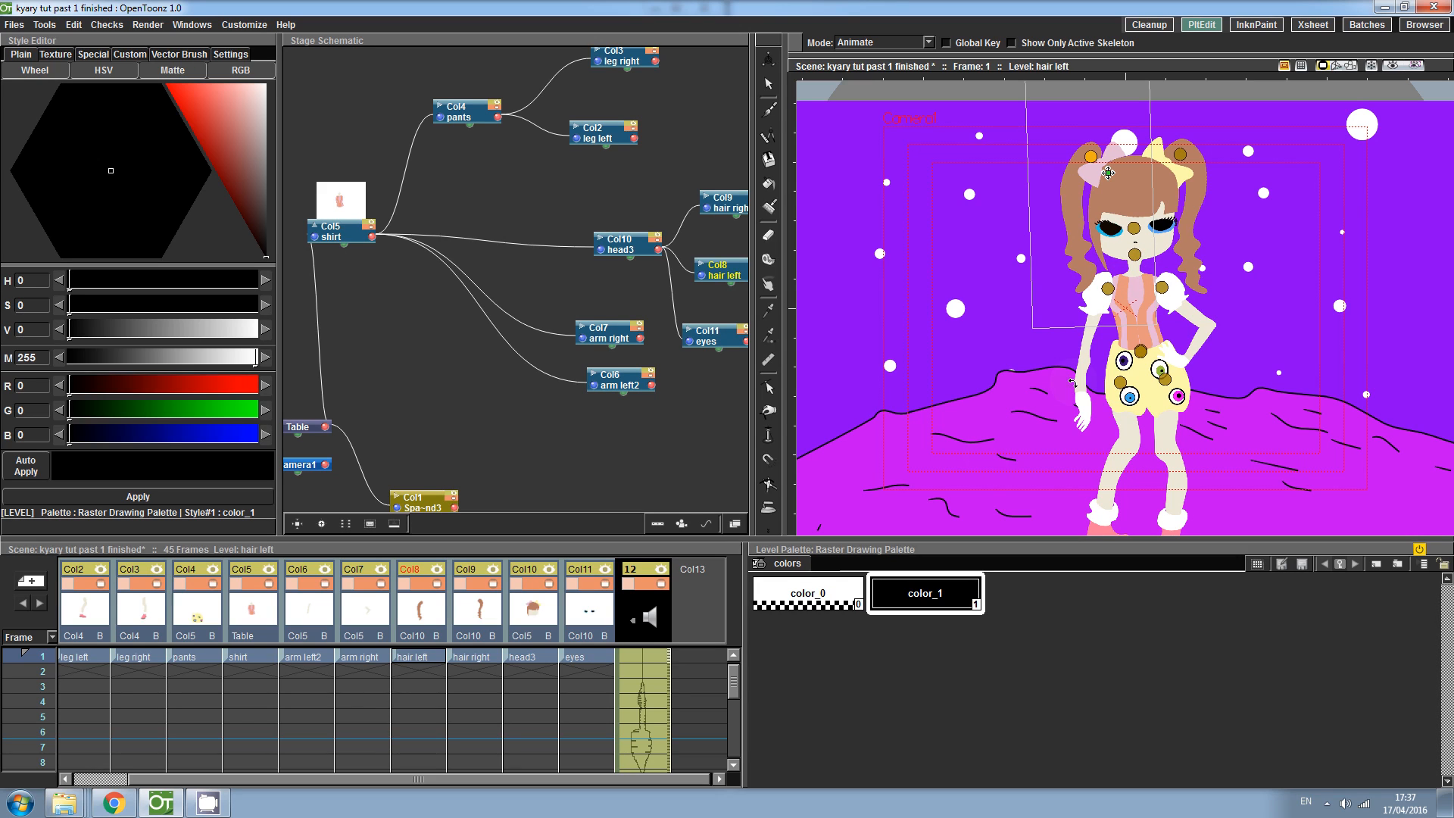
- Draw a smile under the nose in a new empty column
click(692, 657)
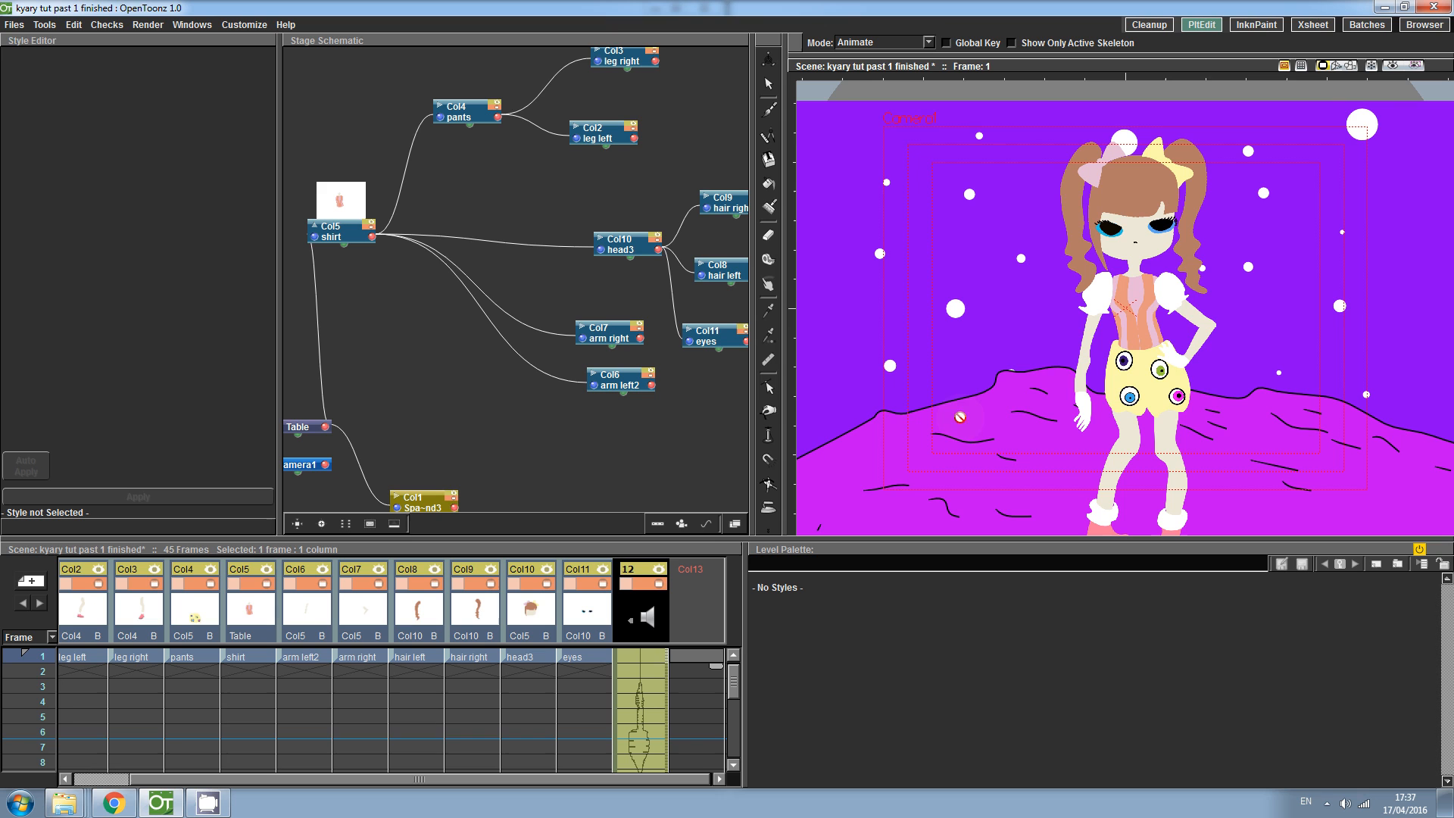
key(shift+space)
mouse_move(1113, 282)
mouse_down()
mouse_move(1134, 181)
mouse_move(1202, 160)
mouse_move(1159, 273)
mouse_move(1094, 293)
mouse_up()
key(space)
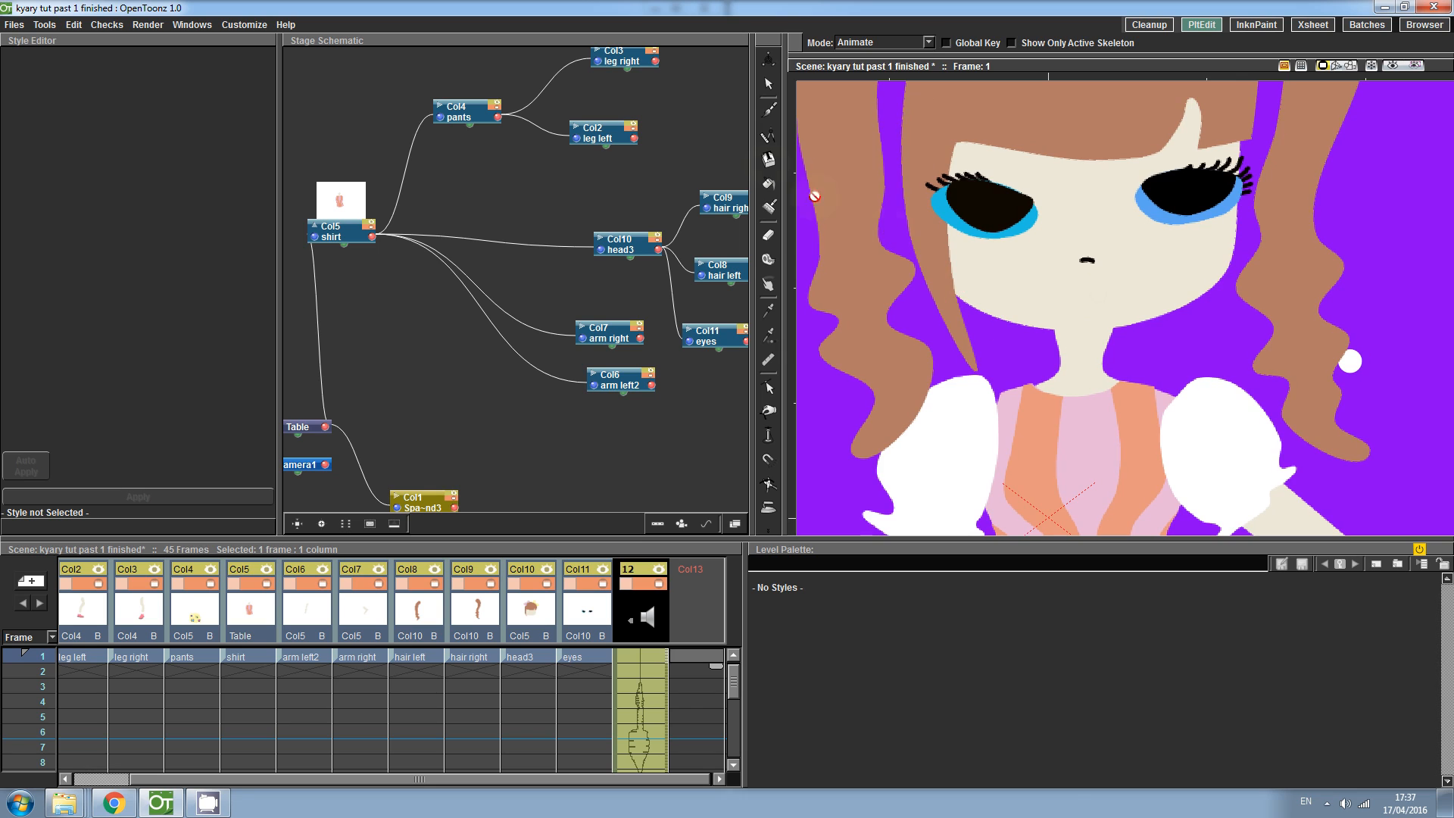
click(768, 109)
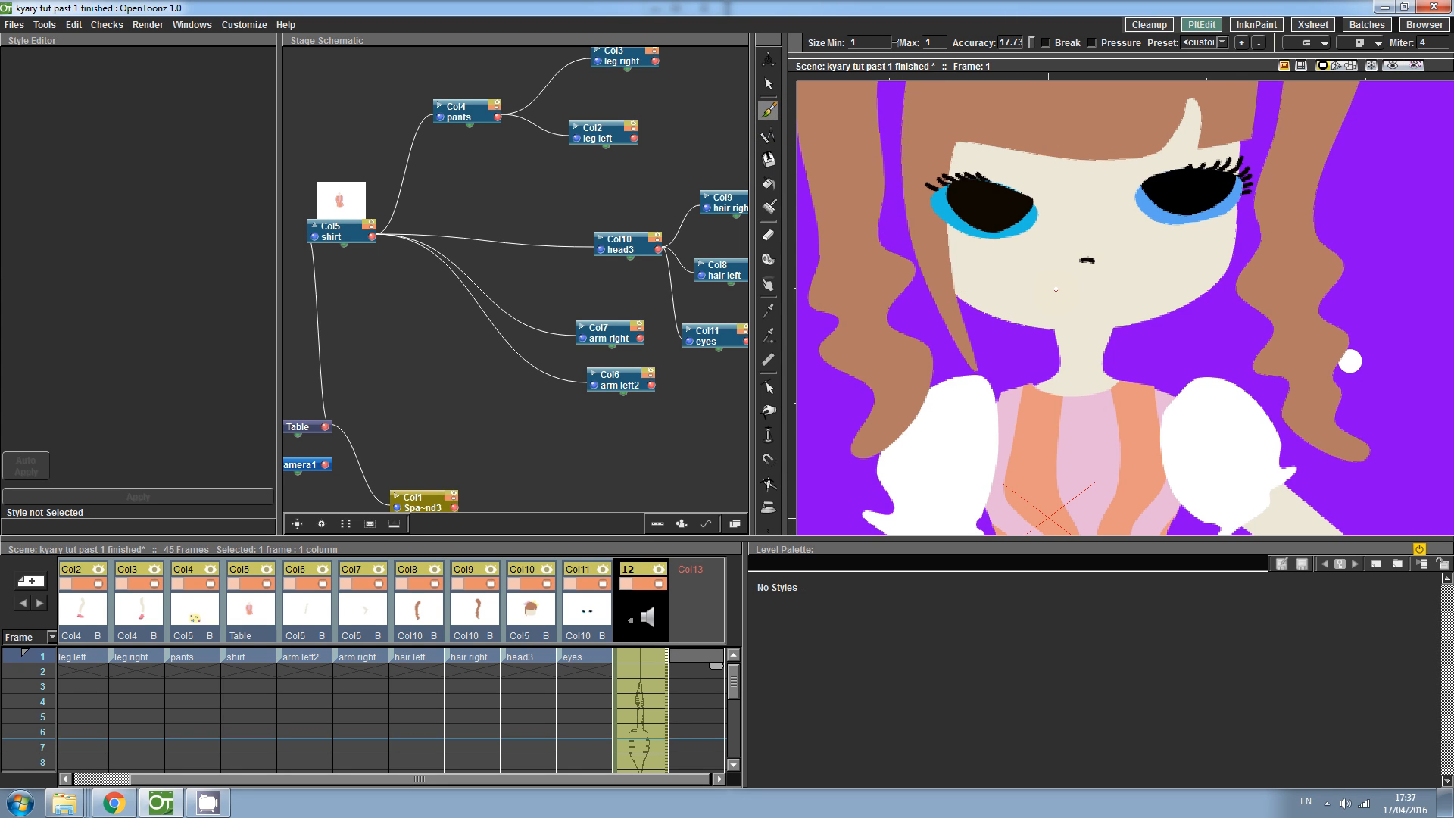
drag(1056, 289, 1107, 285)
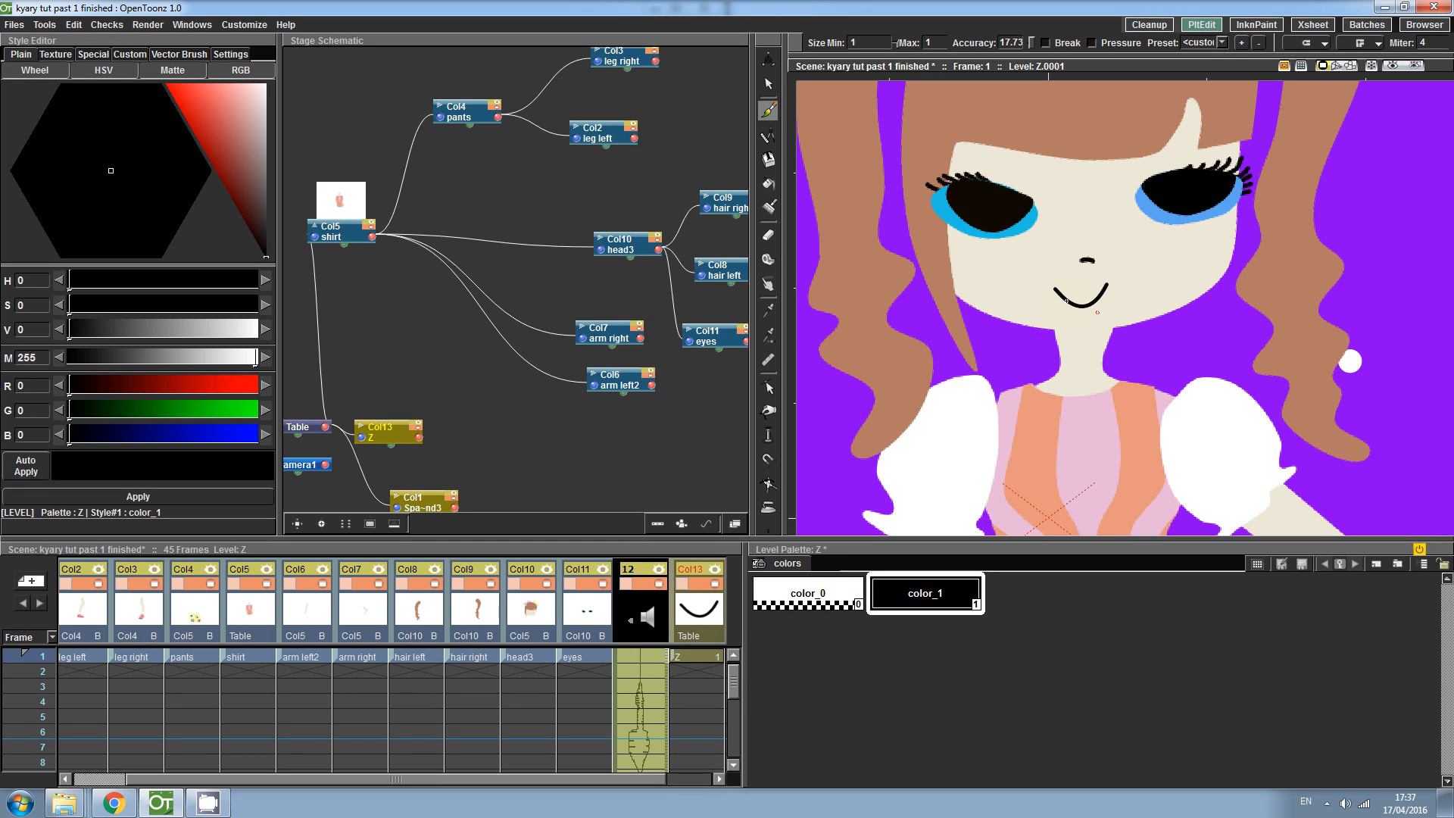
- Move the smile column before the sound column and parent its Z node to head3 in the stage schematic
click(767, 387)
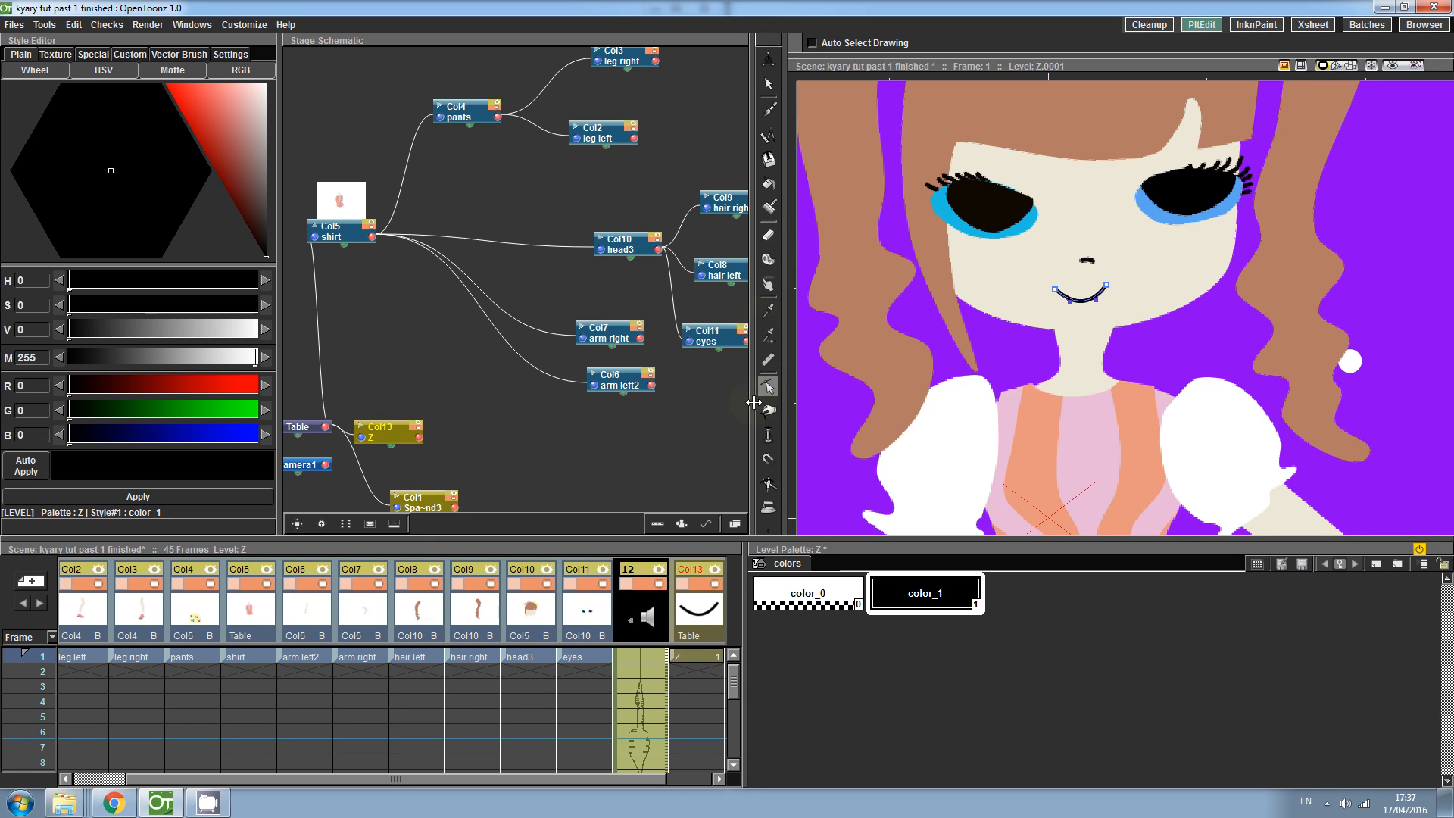
drag(676, 613, 656, 610)
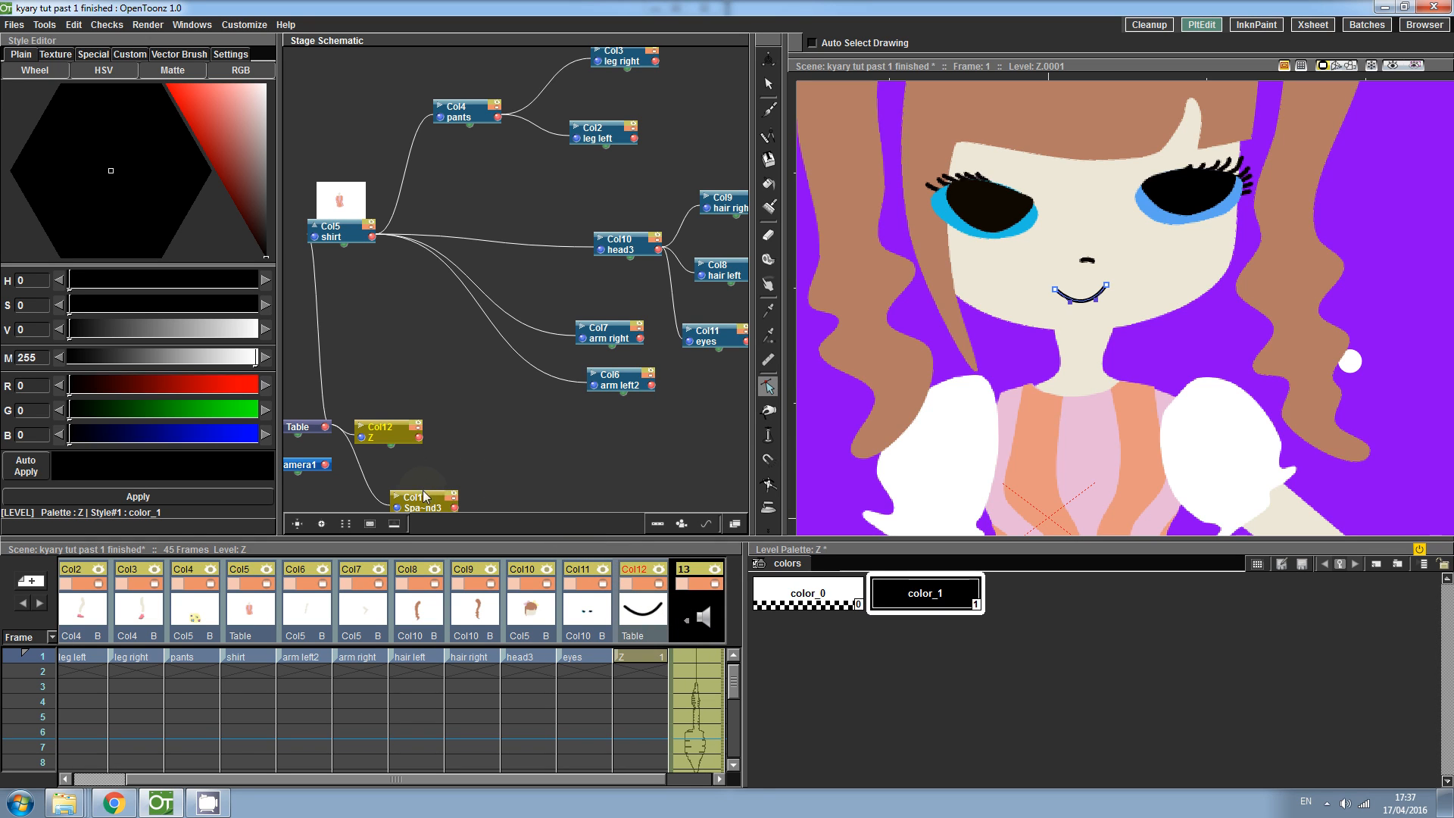
drag(384, 432, 712, 138)
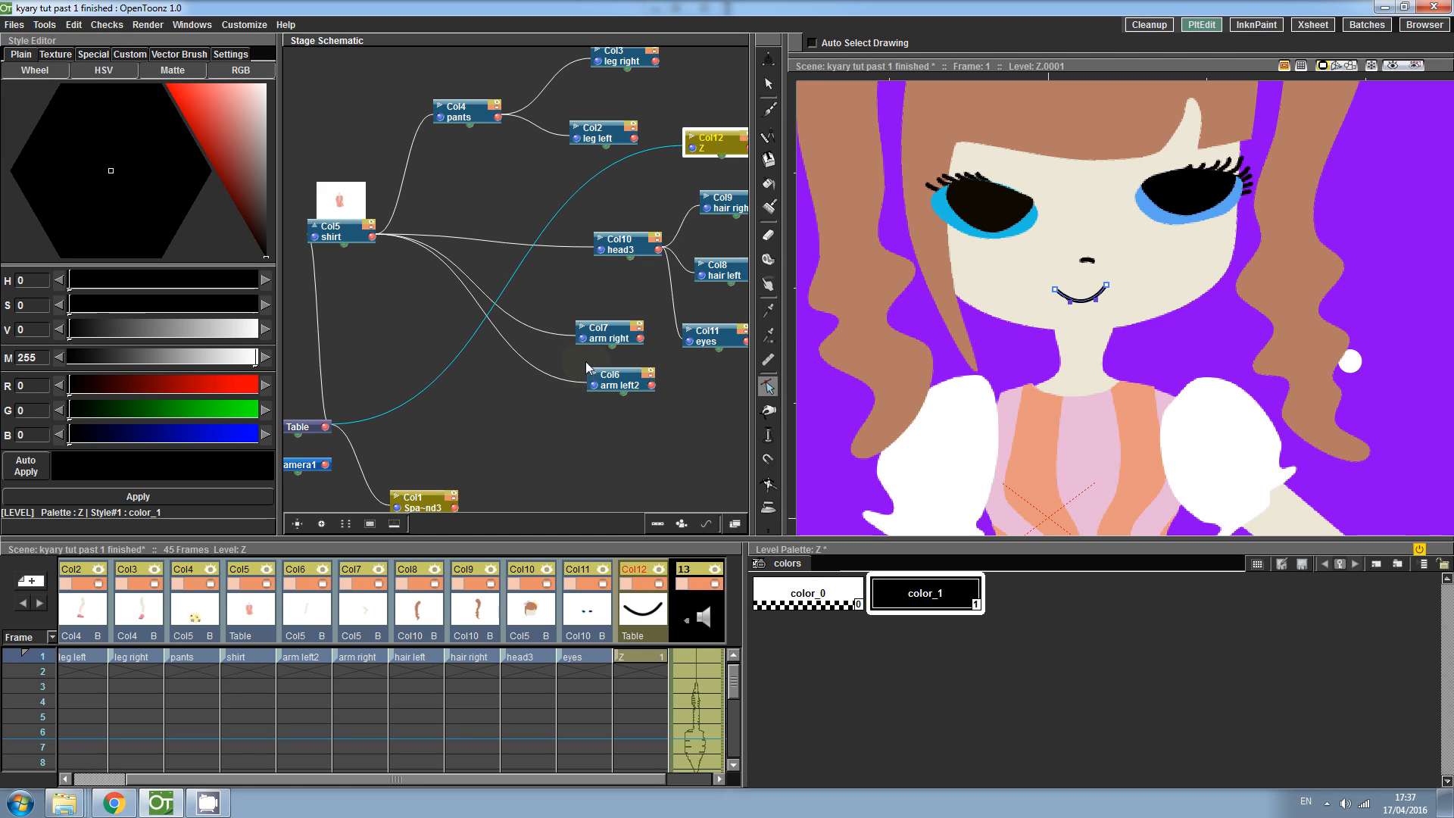
drag(619, 243, 582, 239)
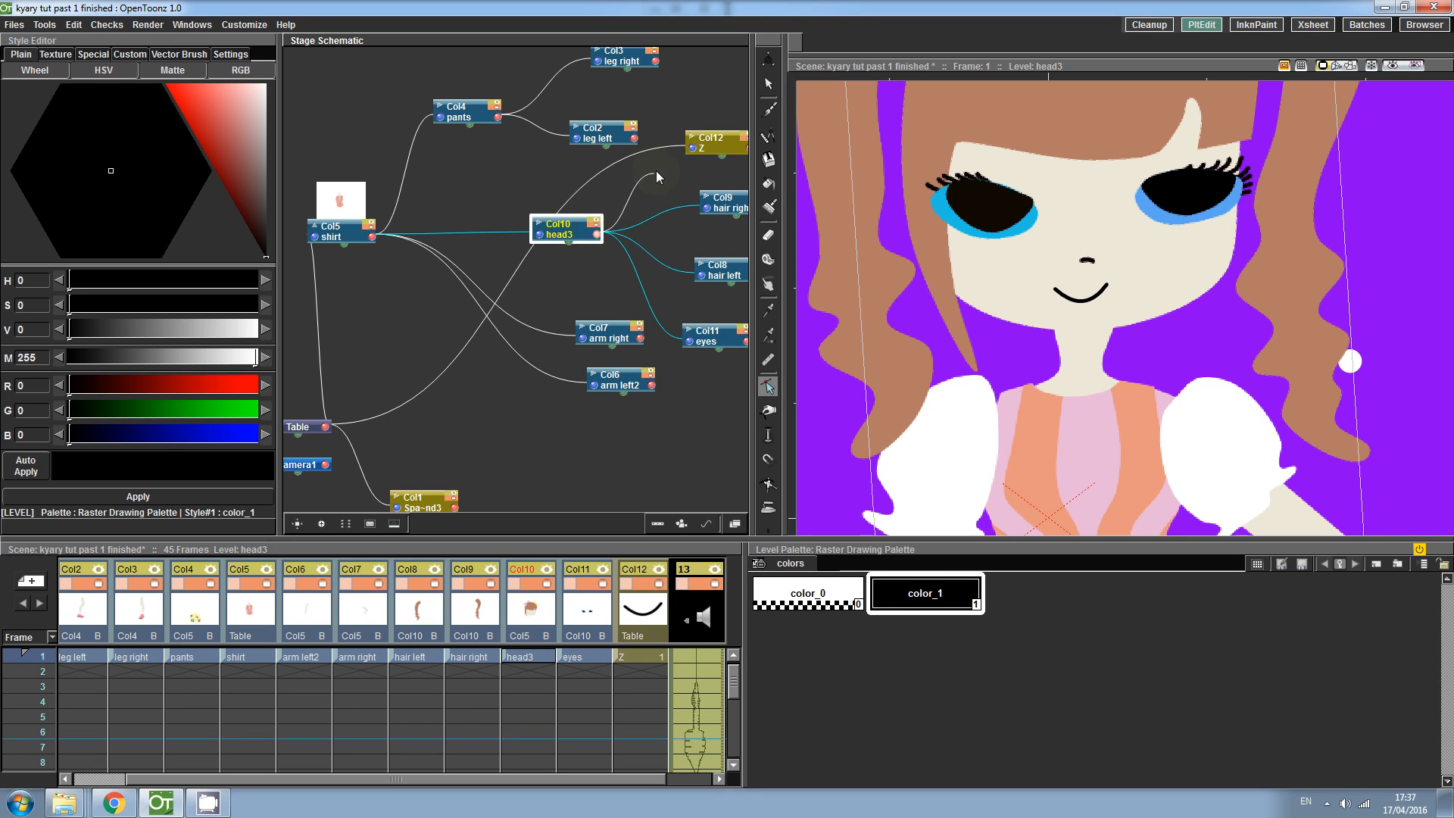
drag(680, 149, 684, 147)
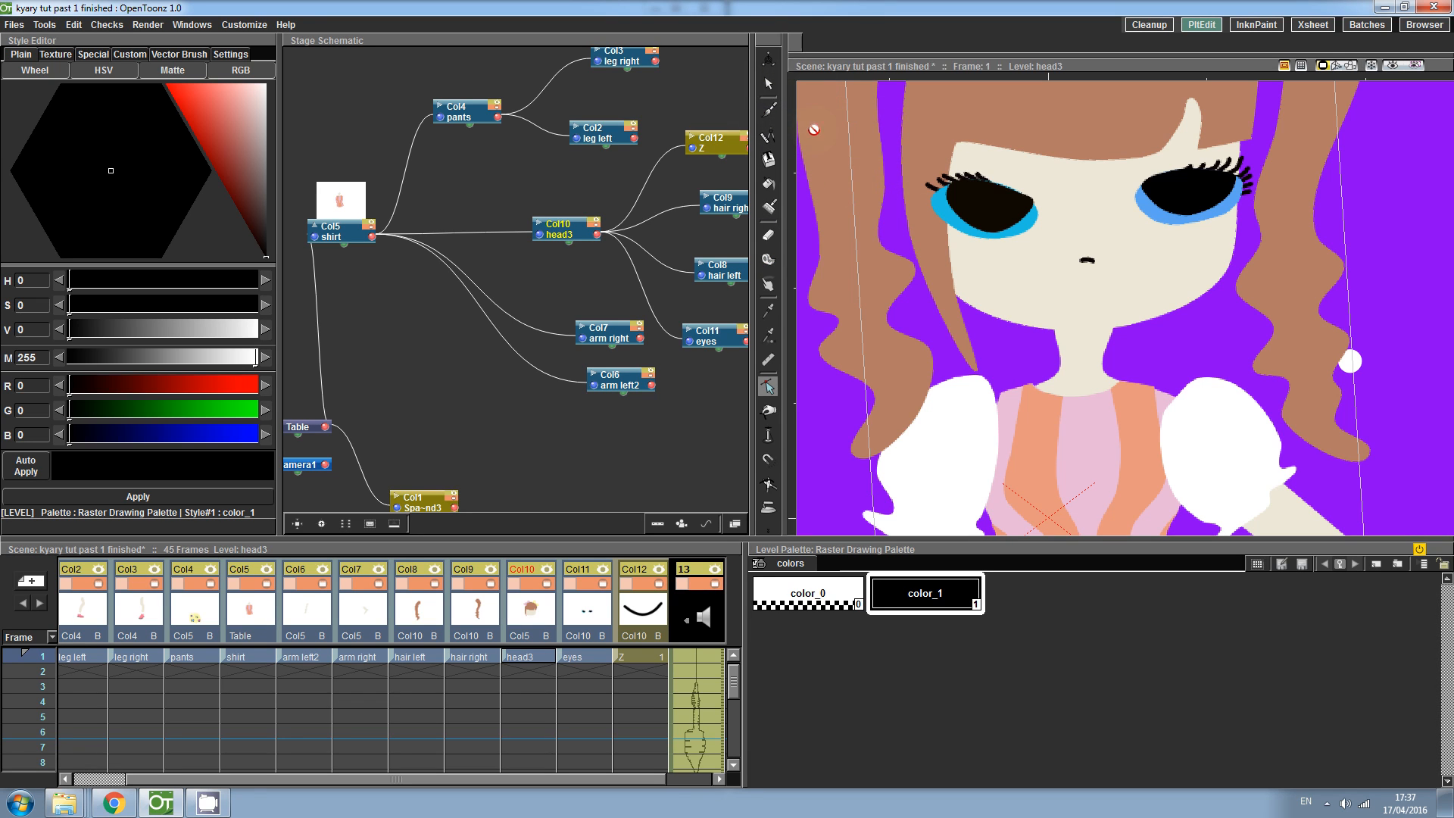
scroll(962, 303, down, 5)
scroll(985, 413, up, 5)
click(982, 382)
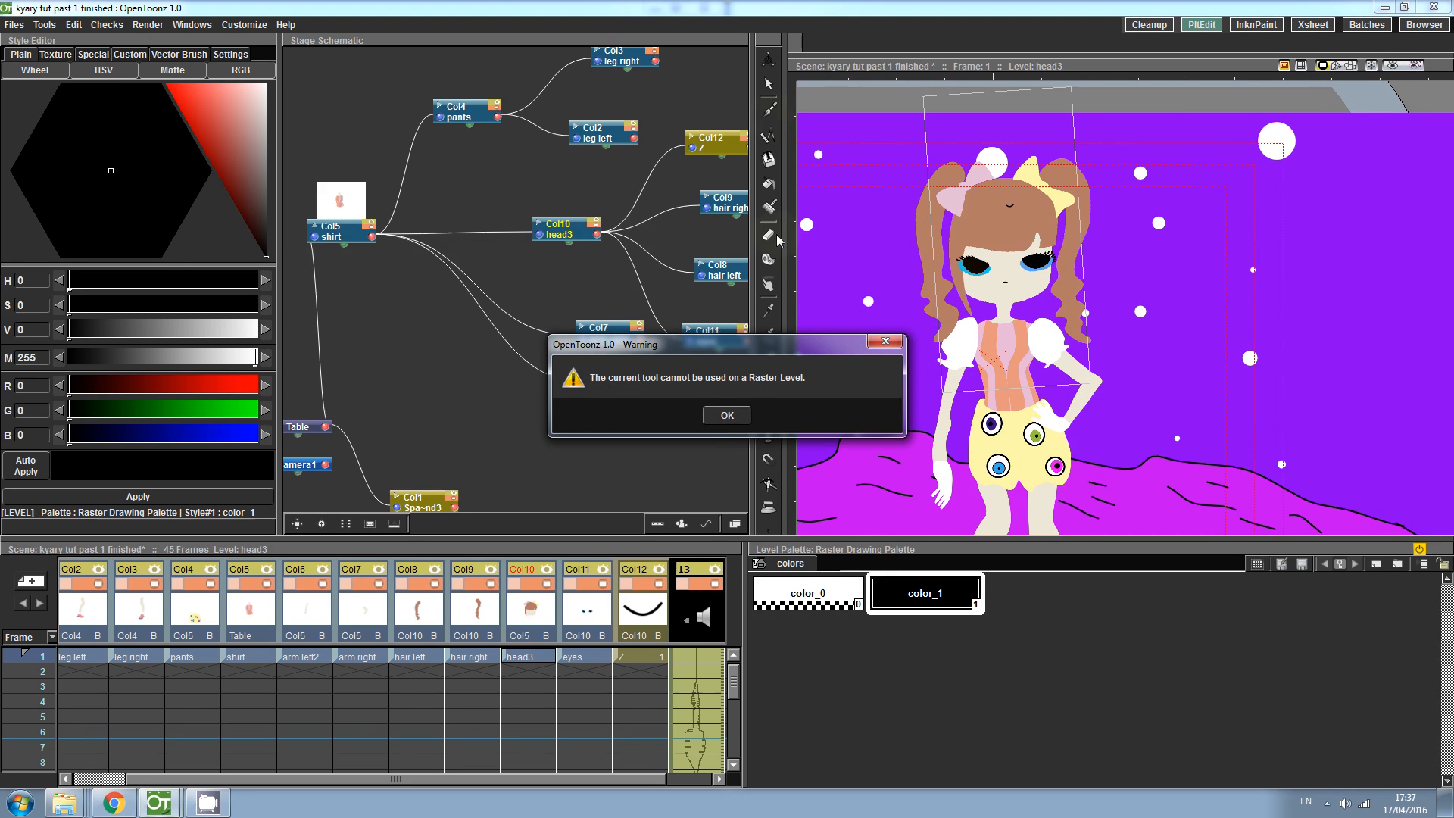
click(725, 418)
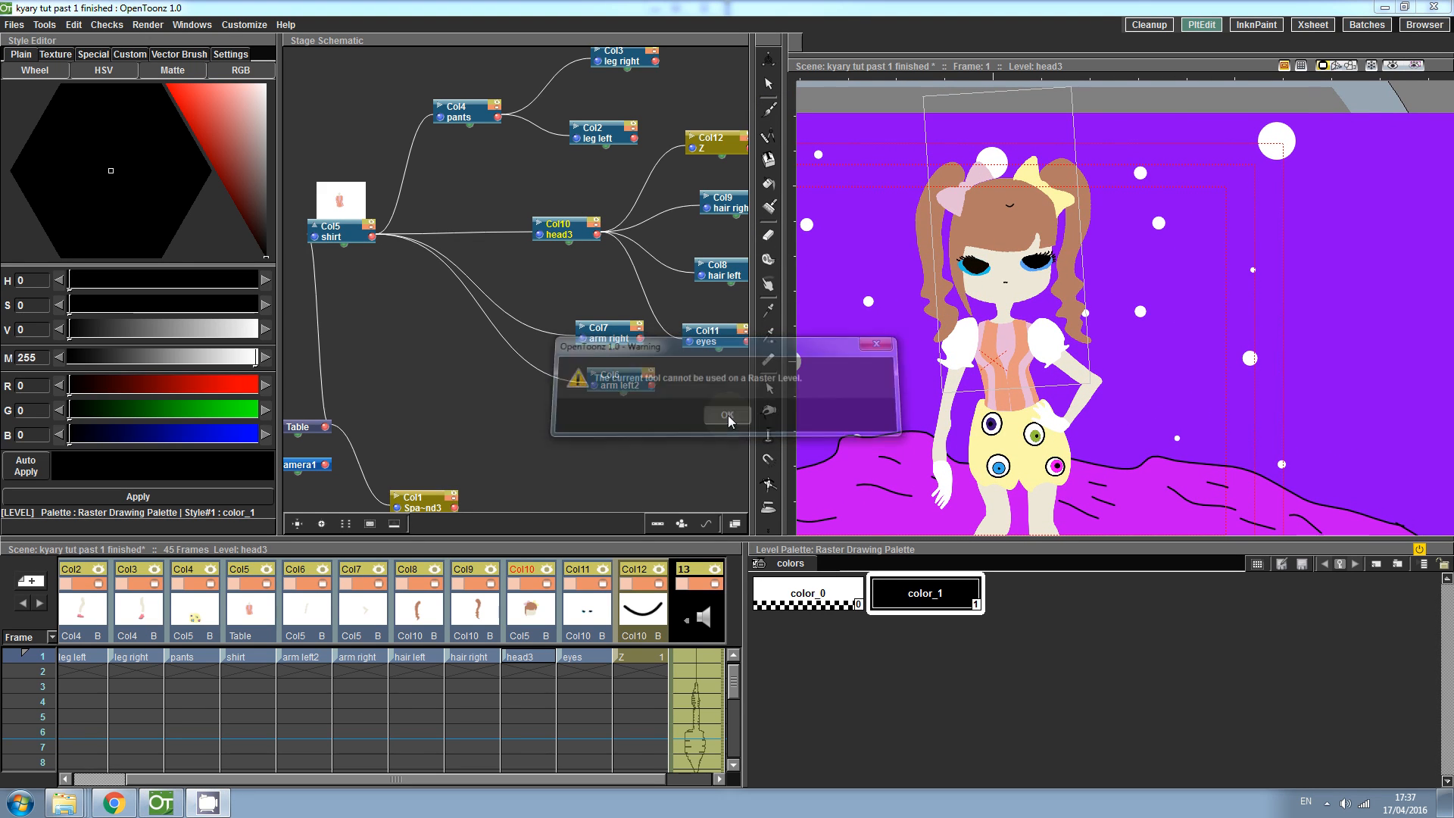
- Position the smile column under the nose with the Animate tool
click(768, 58)
click(907, 43)
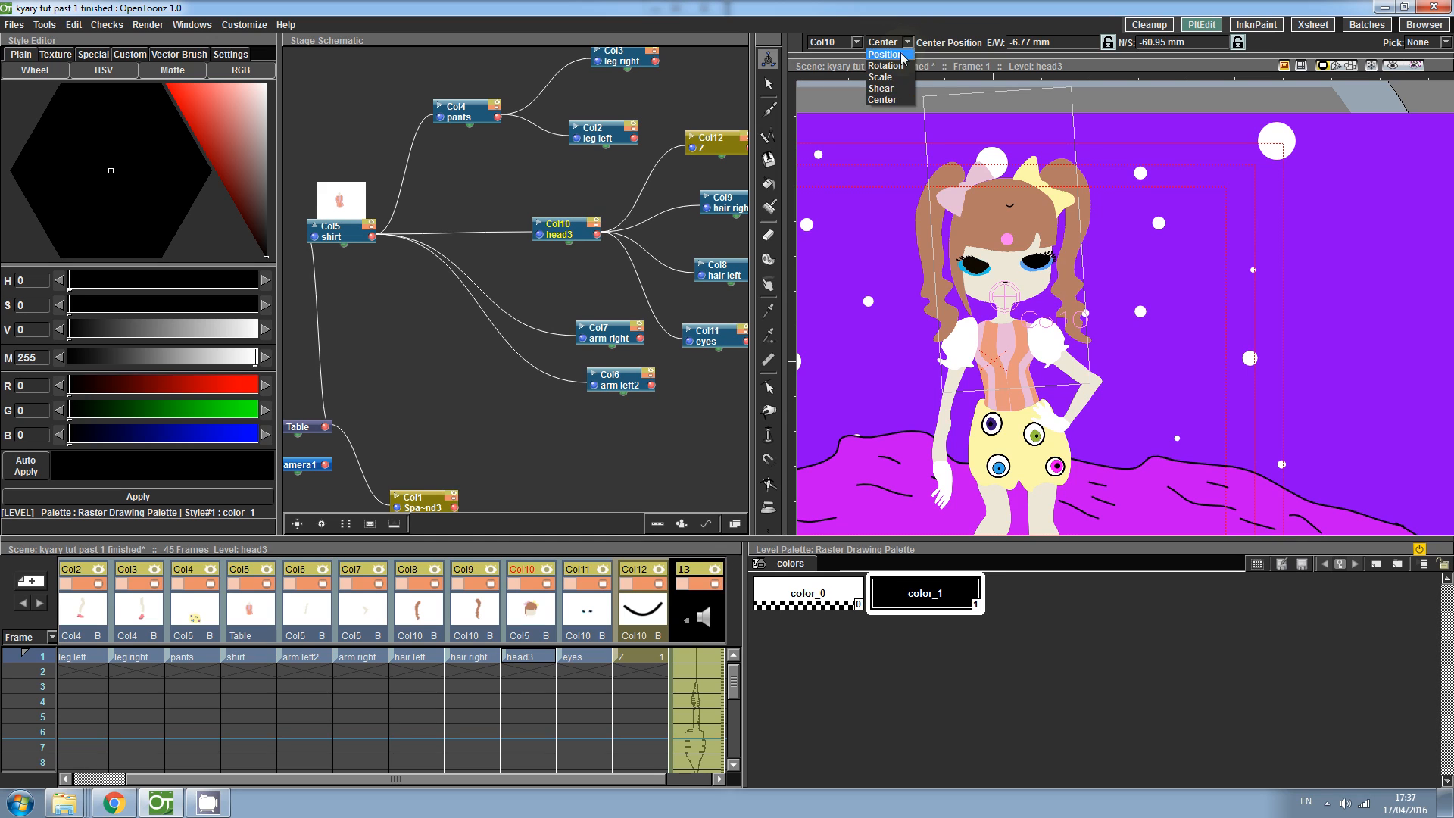
click(901, 55)
mouse_move(1012, 192)
mouse_down()
mouse_move(1006, 231)
mouse_move(1011, 192)
mouse_up()
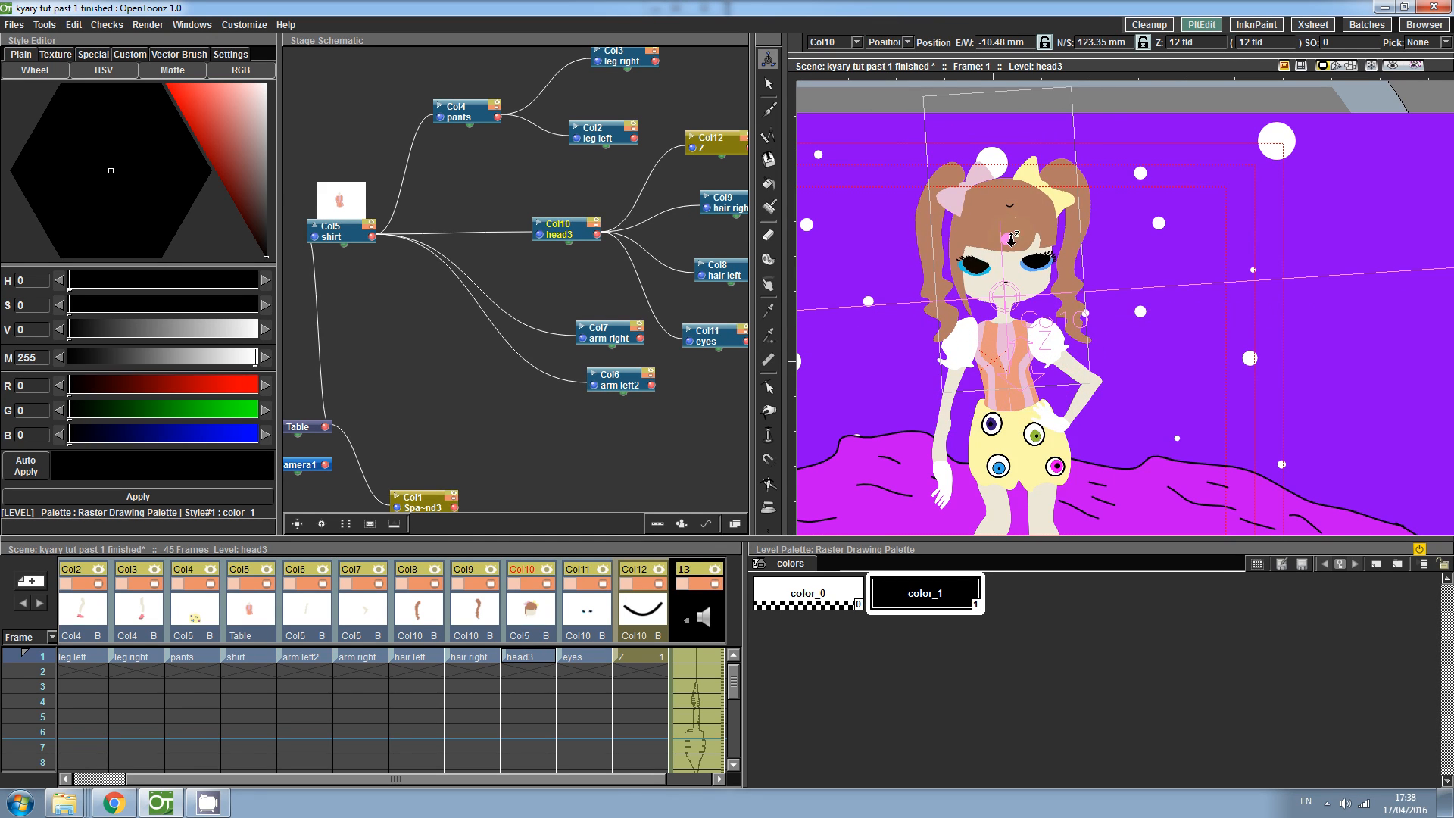
click(642, 585)
drag(1013, 207, 934, 243)
key(shift+space)
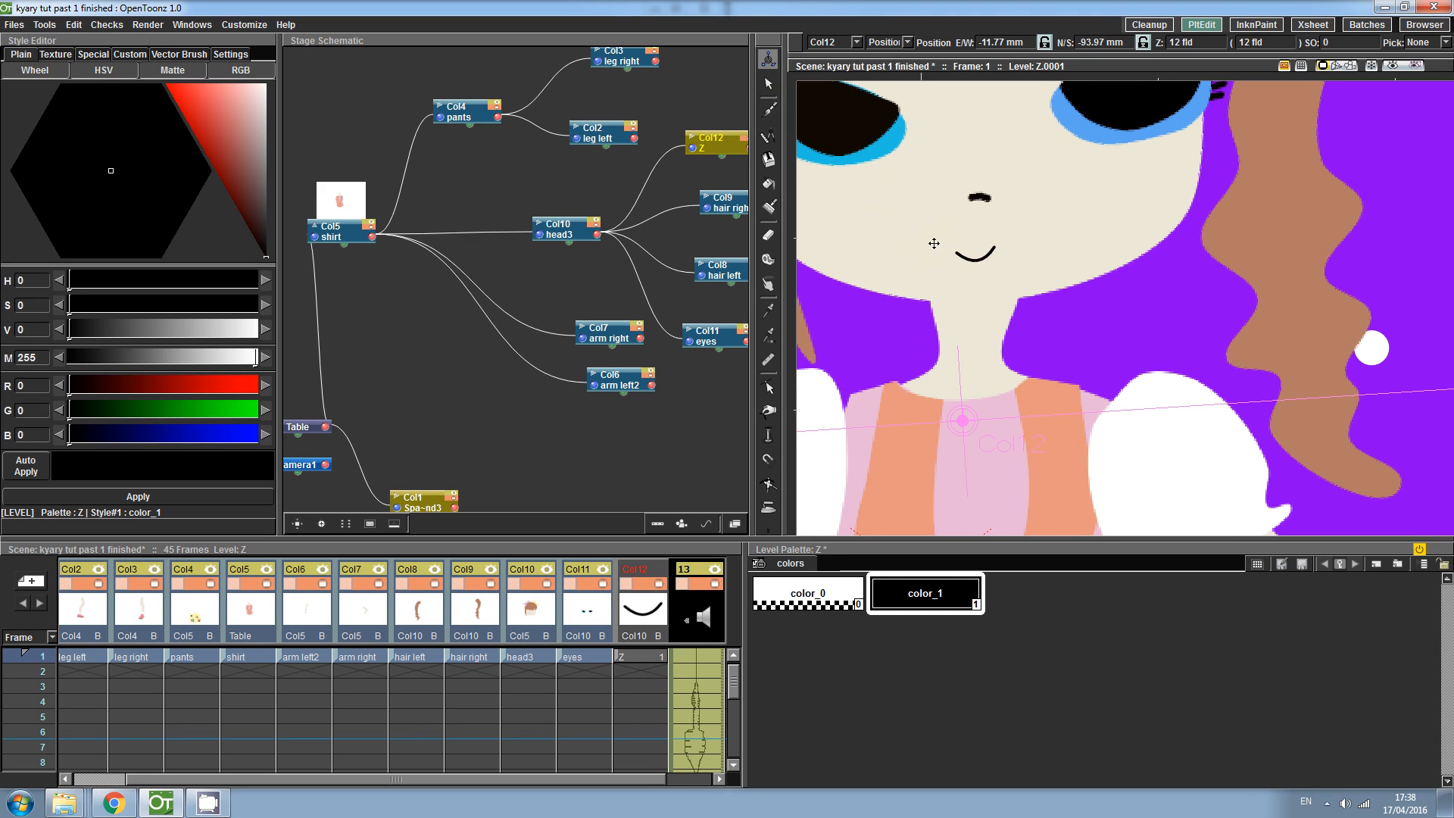
drag(980, 260, 977, 249)
drag(980, 247, 980, 246)
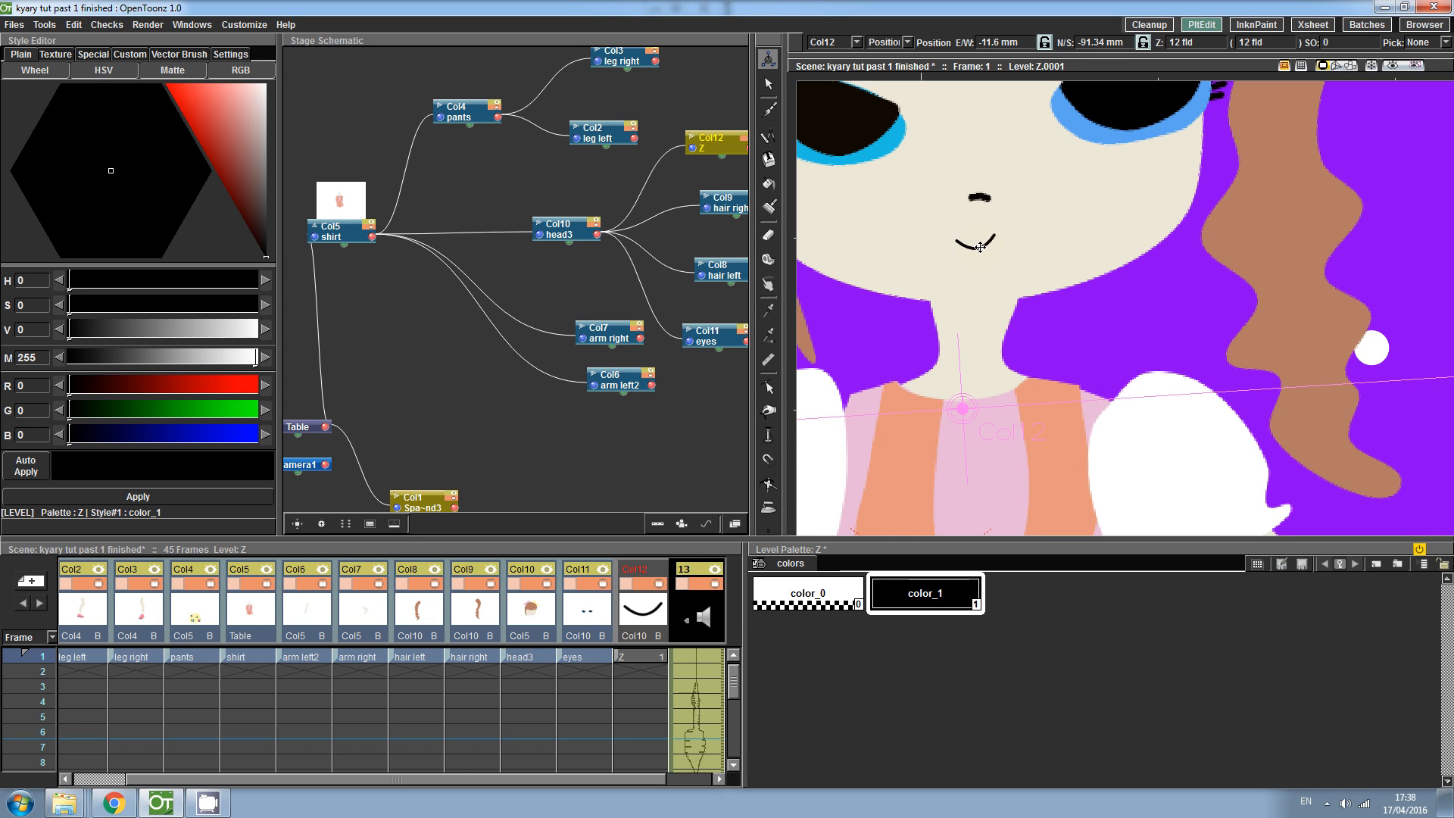
- Scale the smile up to about 110%
click(888, 42)
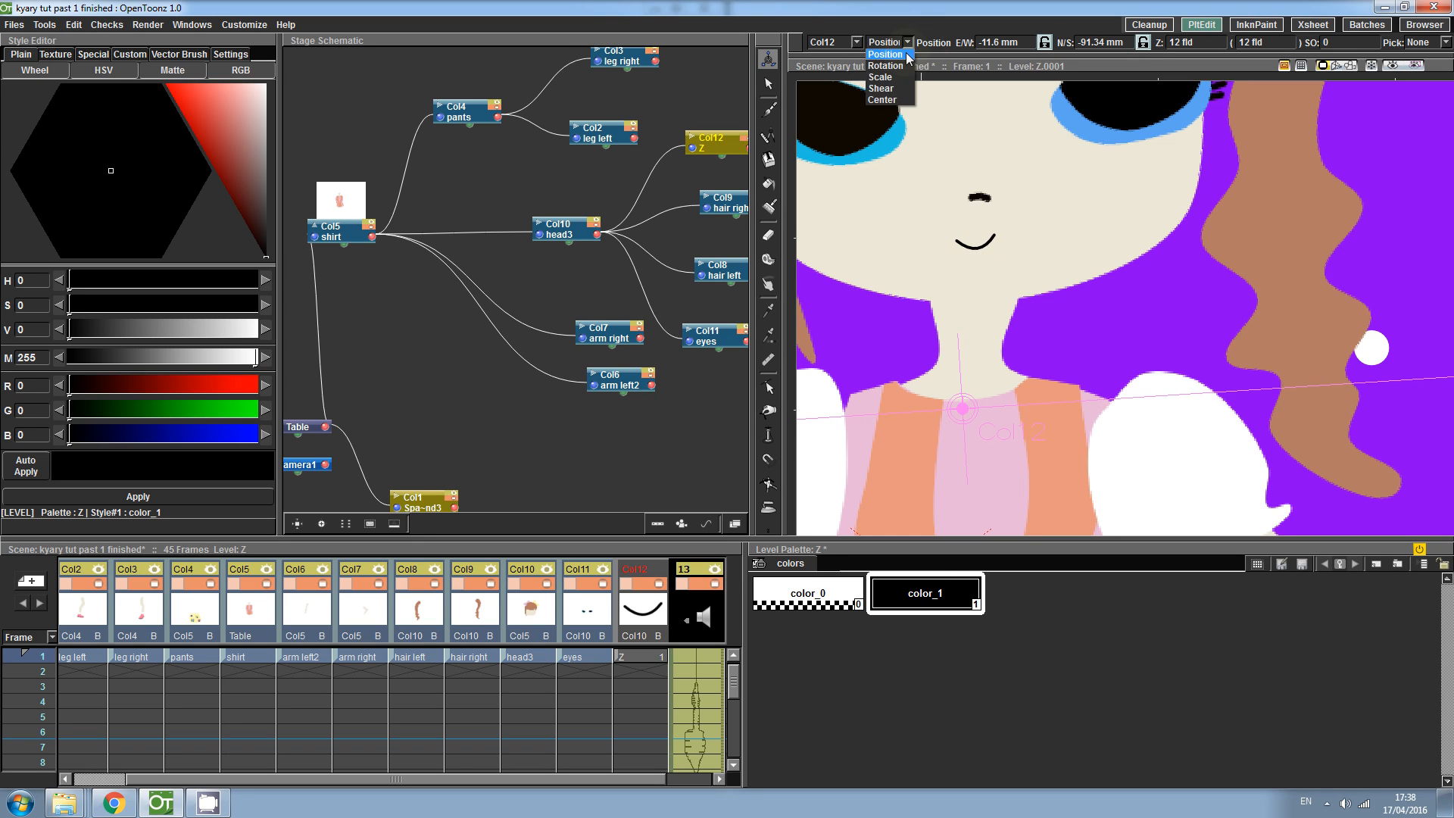
click(885, 74)
drag(997, 234, 1015, 216)
- Move the smile's center point up to the mouth
click(887, 42)
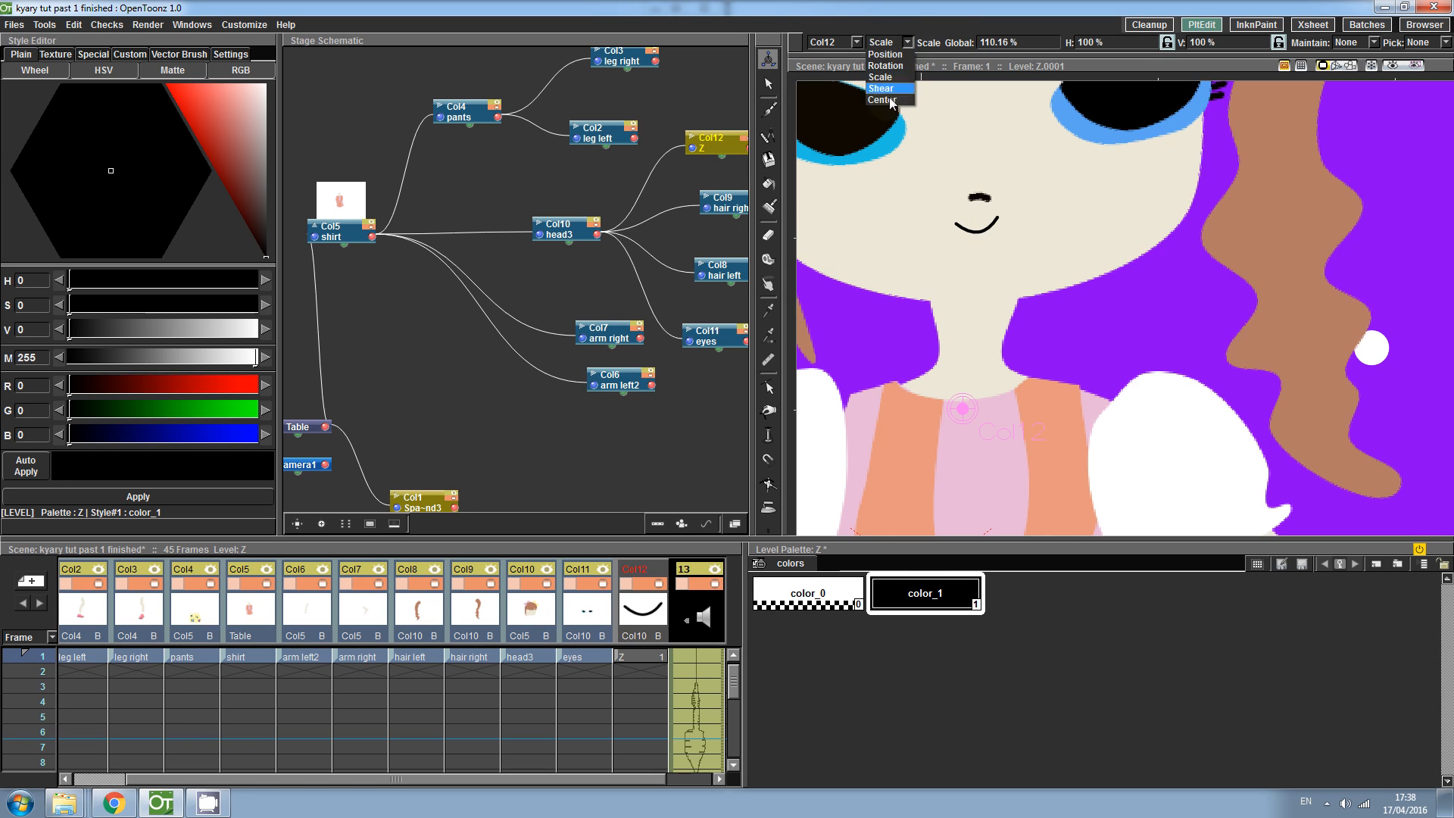
click(884, 96)
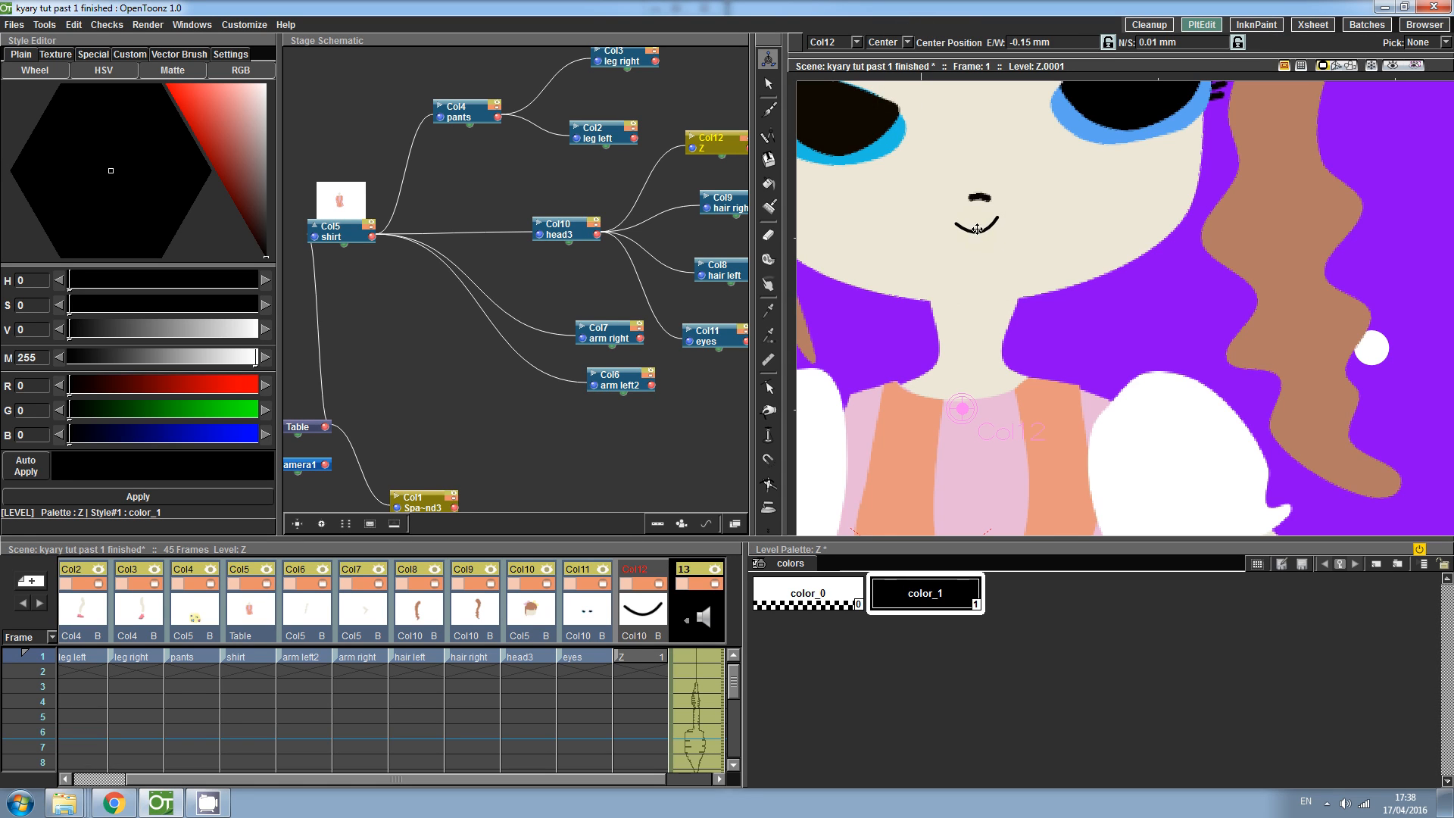
drag(963, 403, 979, 228)
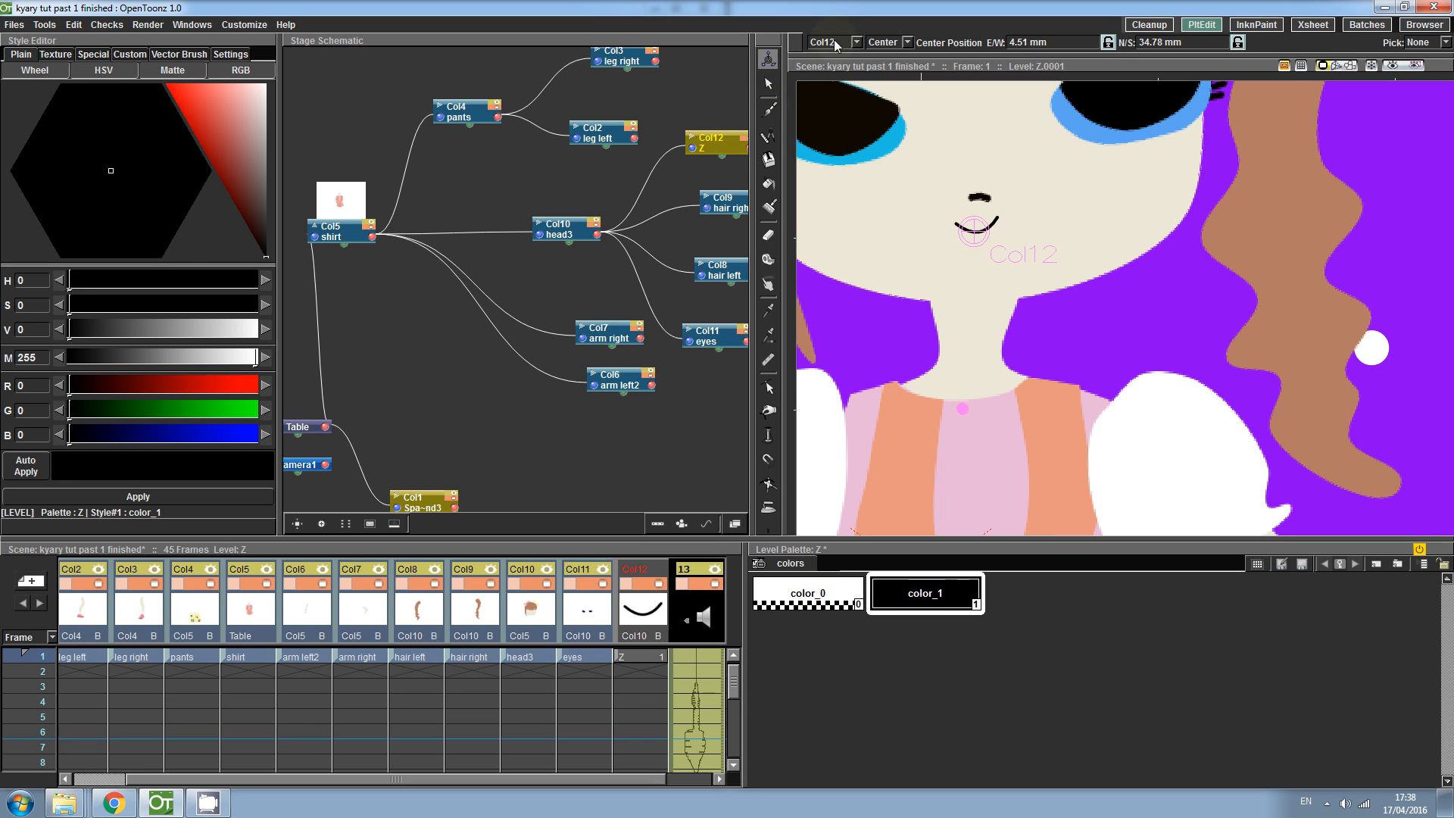
- Rotate the smile slightly around its center
click(887, 41)
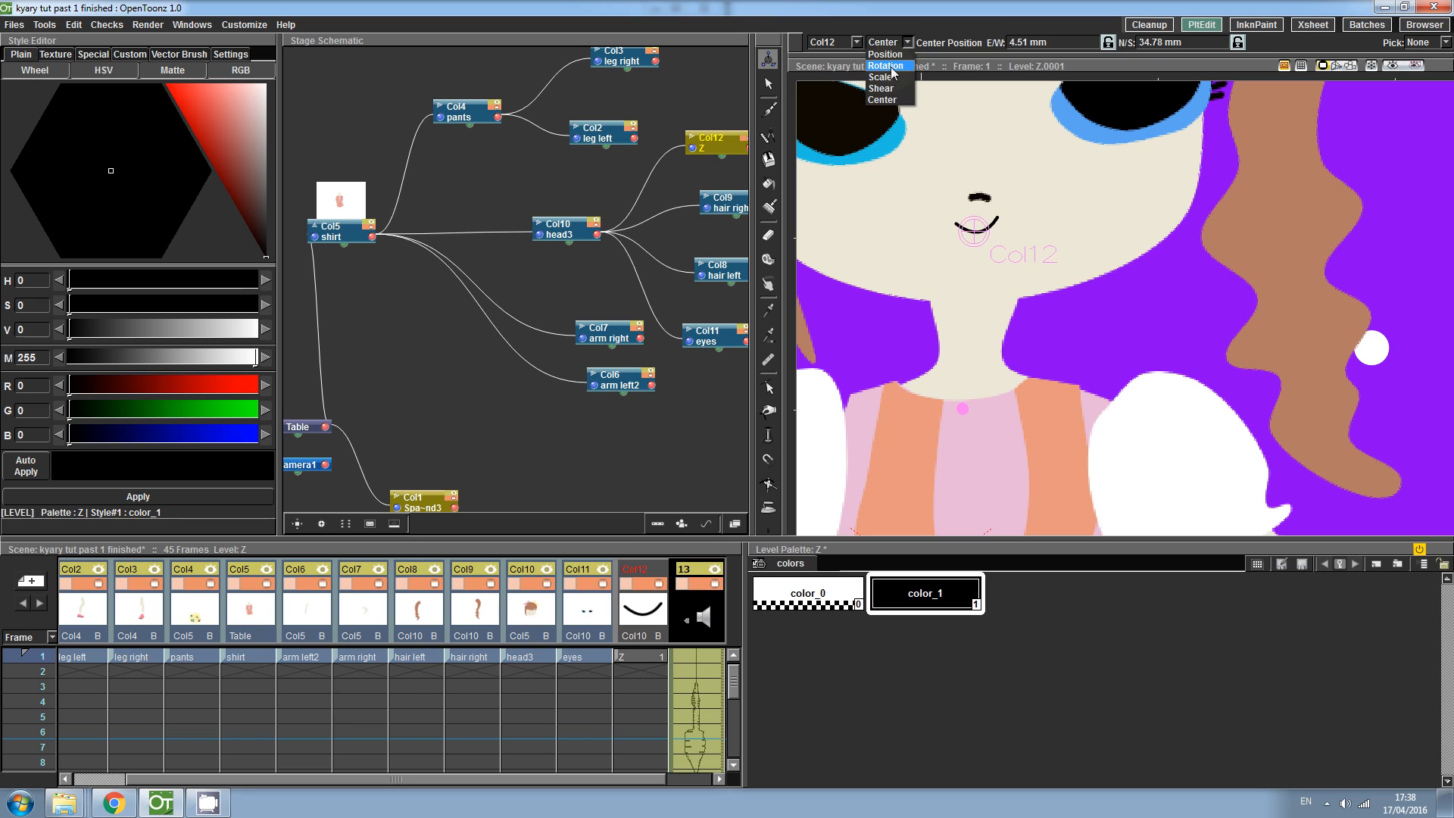
click(880, 76)
drag(995, 220, 988, 229)
- Shear the smile and readjust its position under the nose
click(881, 42)
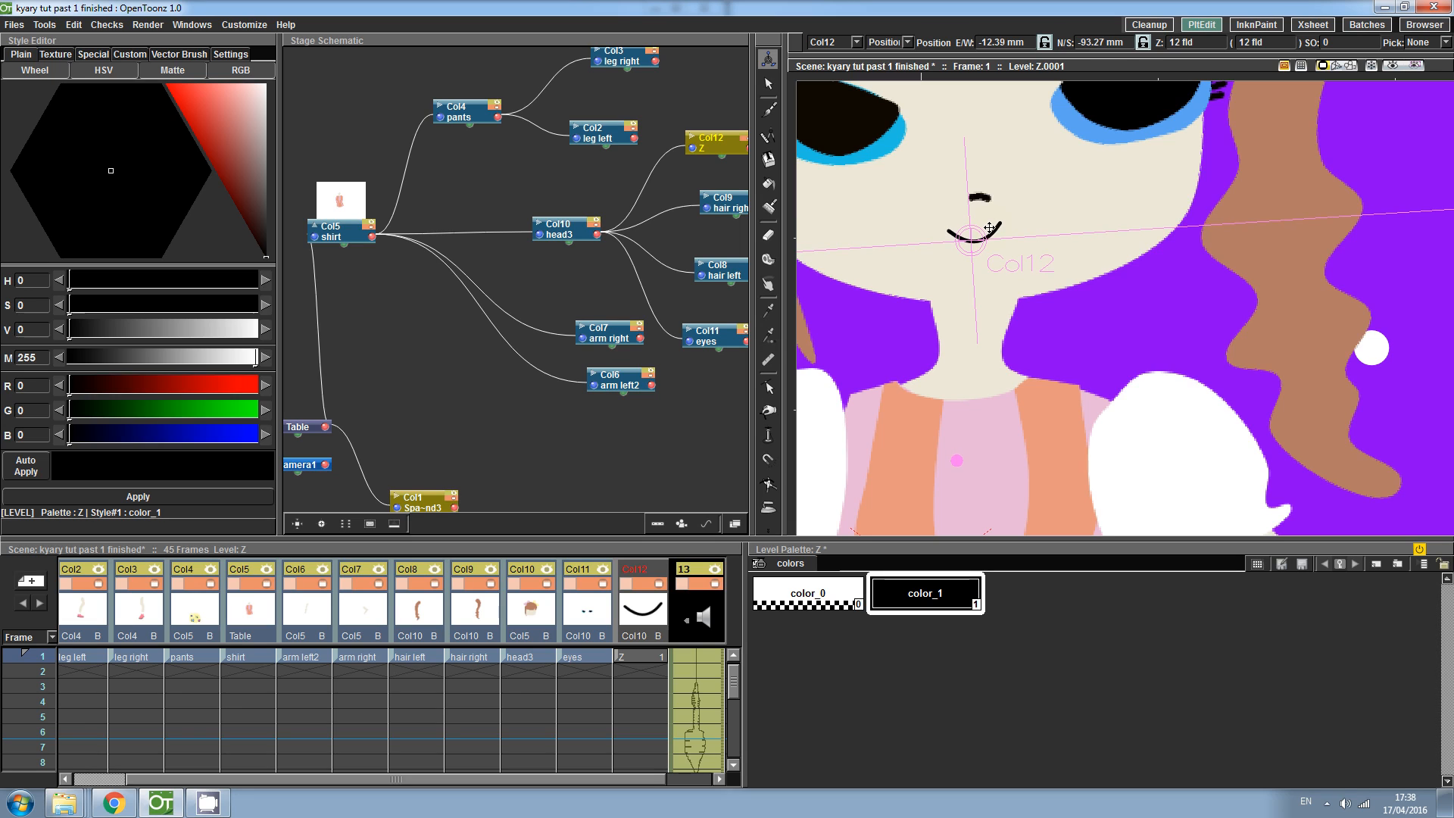
click(886, 42)
click(905, 92)
drag(1000, 182, 1005, 203)
click(907, 42)
click(905, 53)
drag(980, 222, 975, 238)
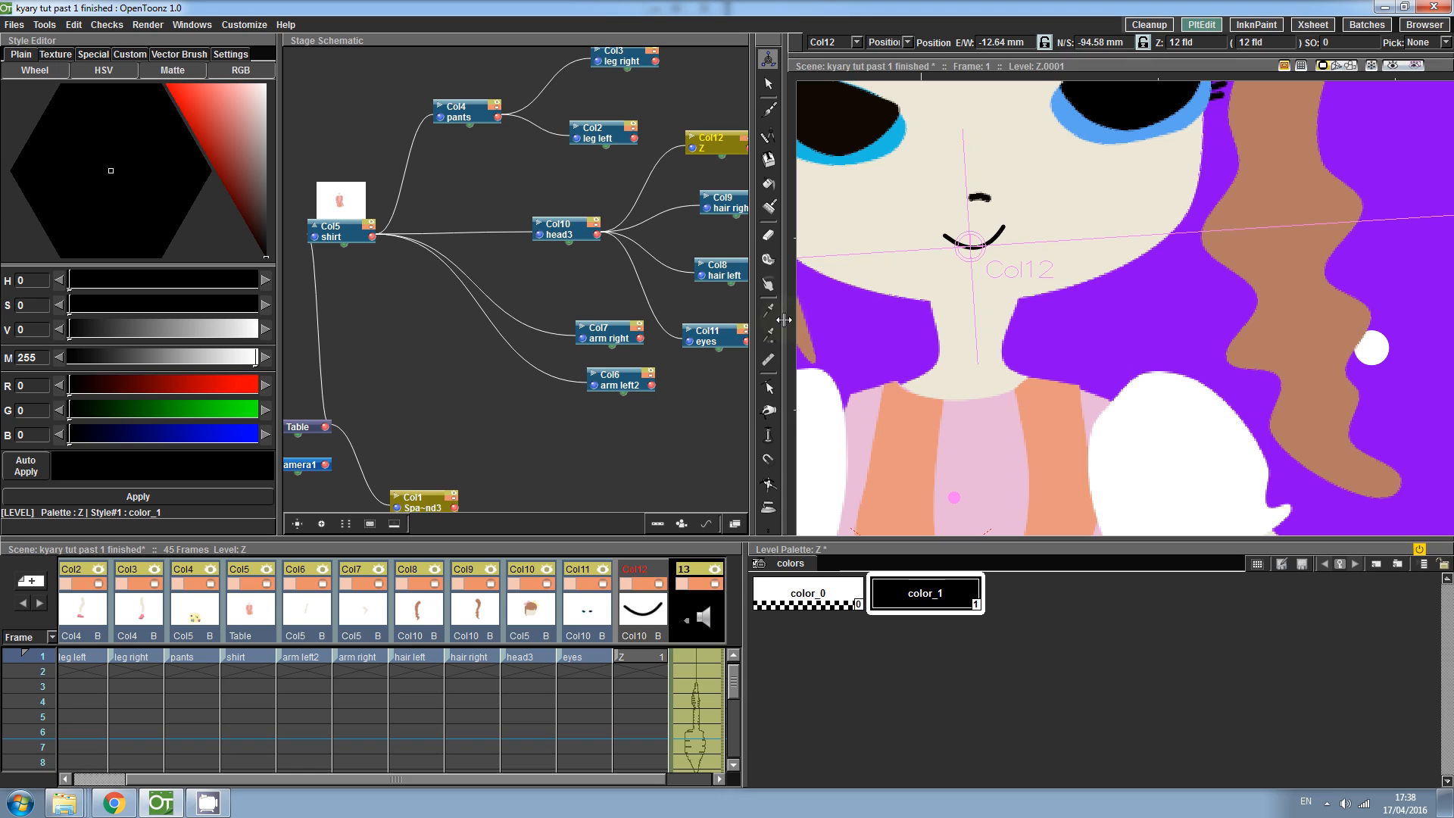
- Inspect the smile's placement on the face with the Selection tool
click(768, 387)
click(998, 239)
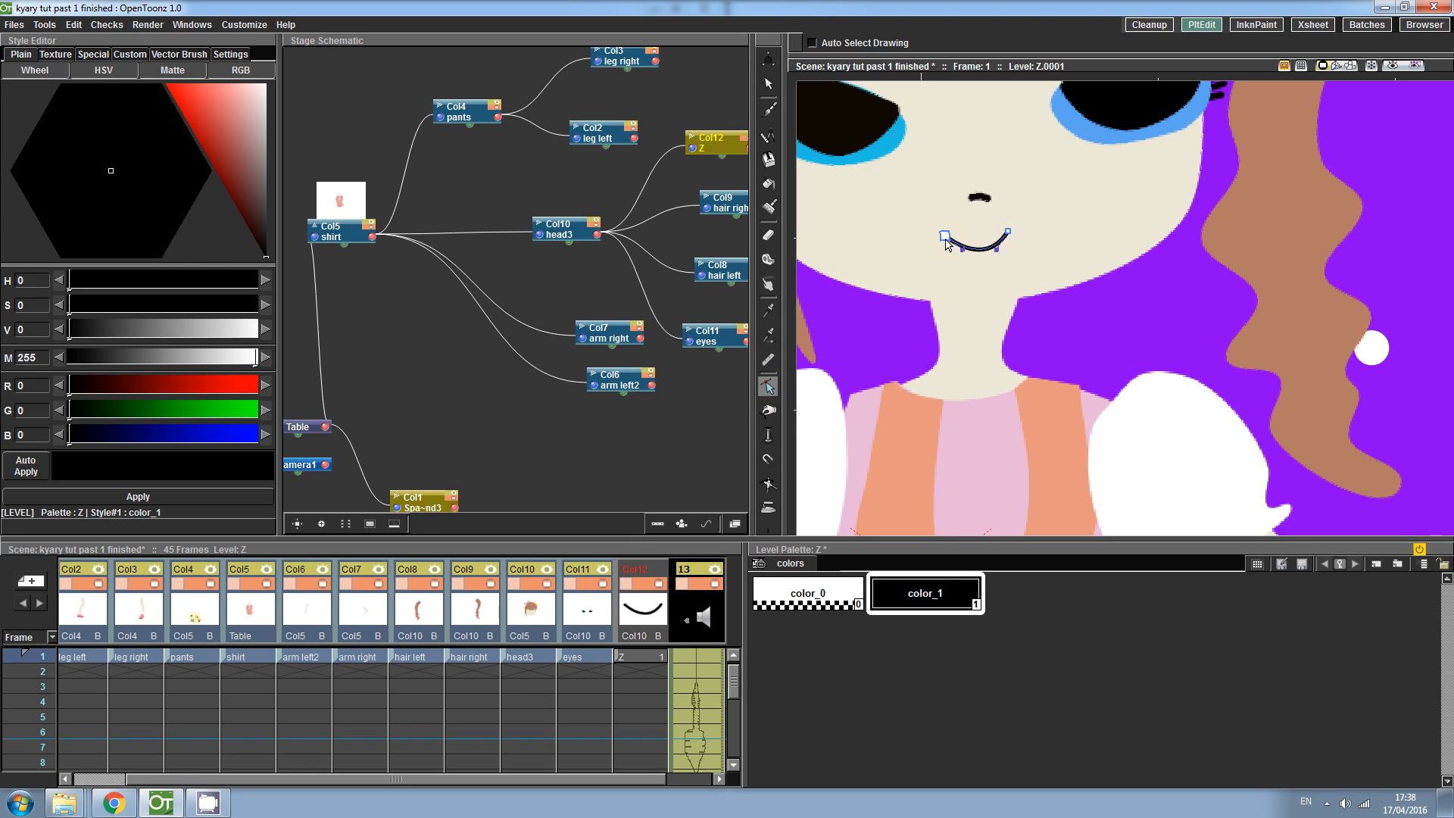
click(1003, 272)
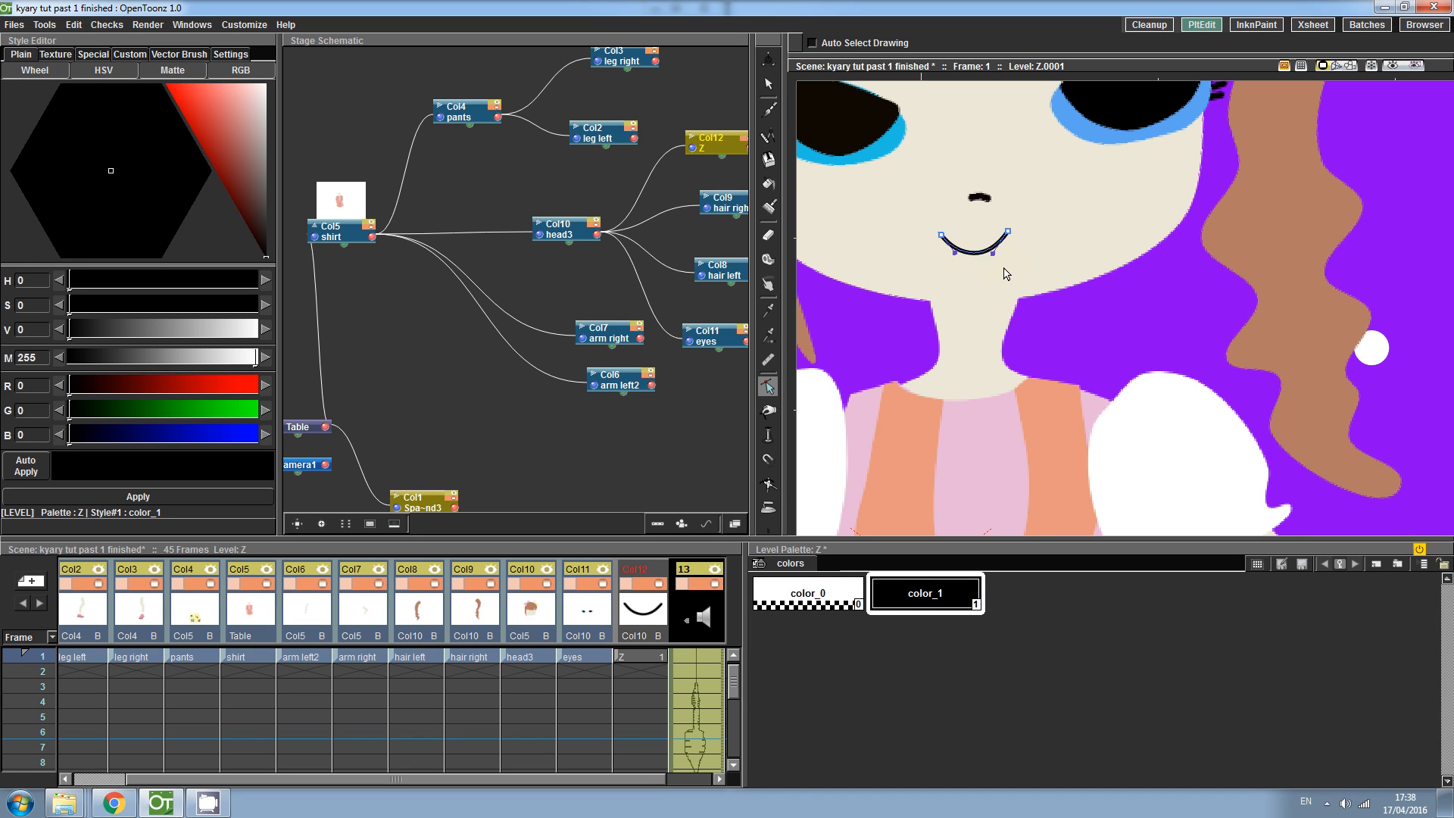
click(937, 235)
click(977, 279)
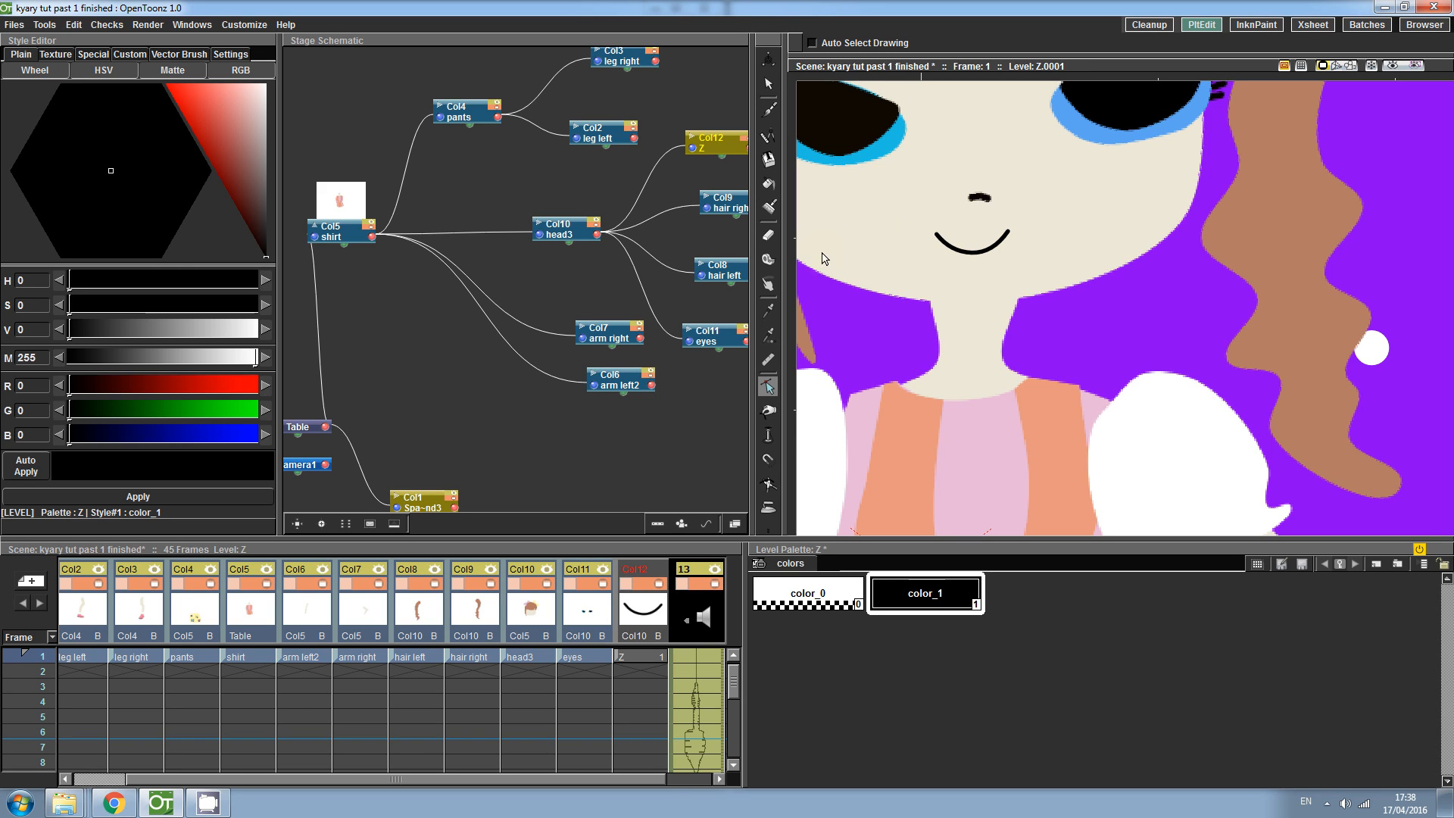
key(shift+space)
drag(916, 218, 921, 251)
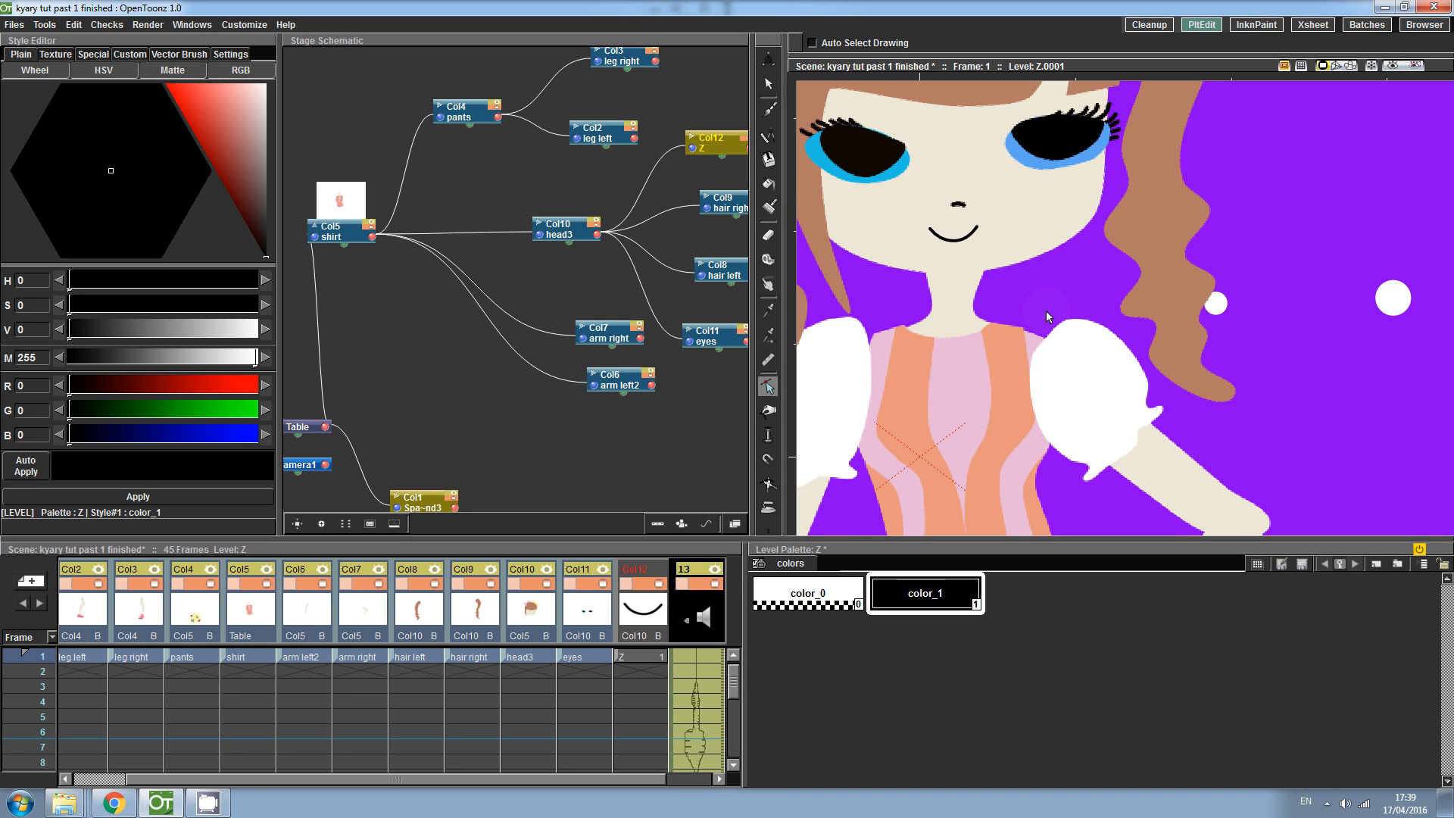
key(space)
drag(914, 184, 939, 252)
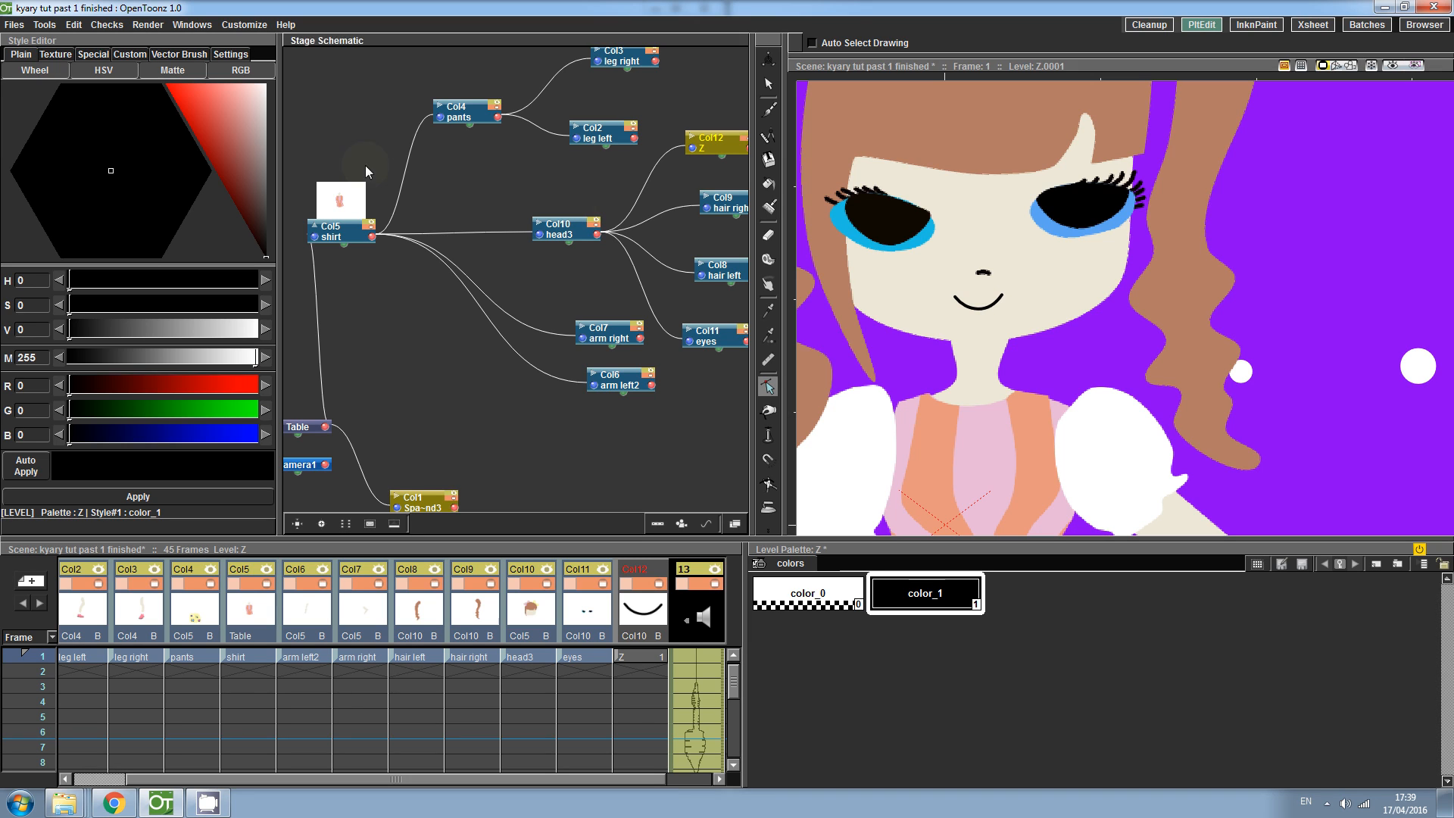
- Open the Level Strip and add frame 2 to the Z level
click(192, 24)
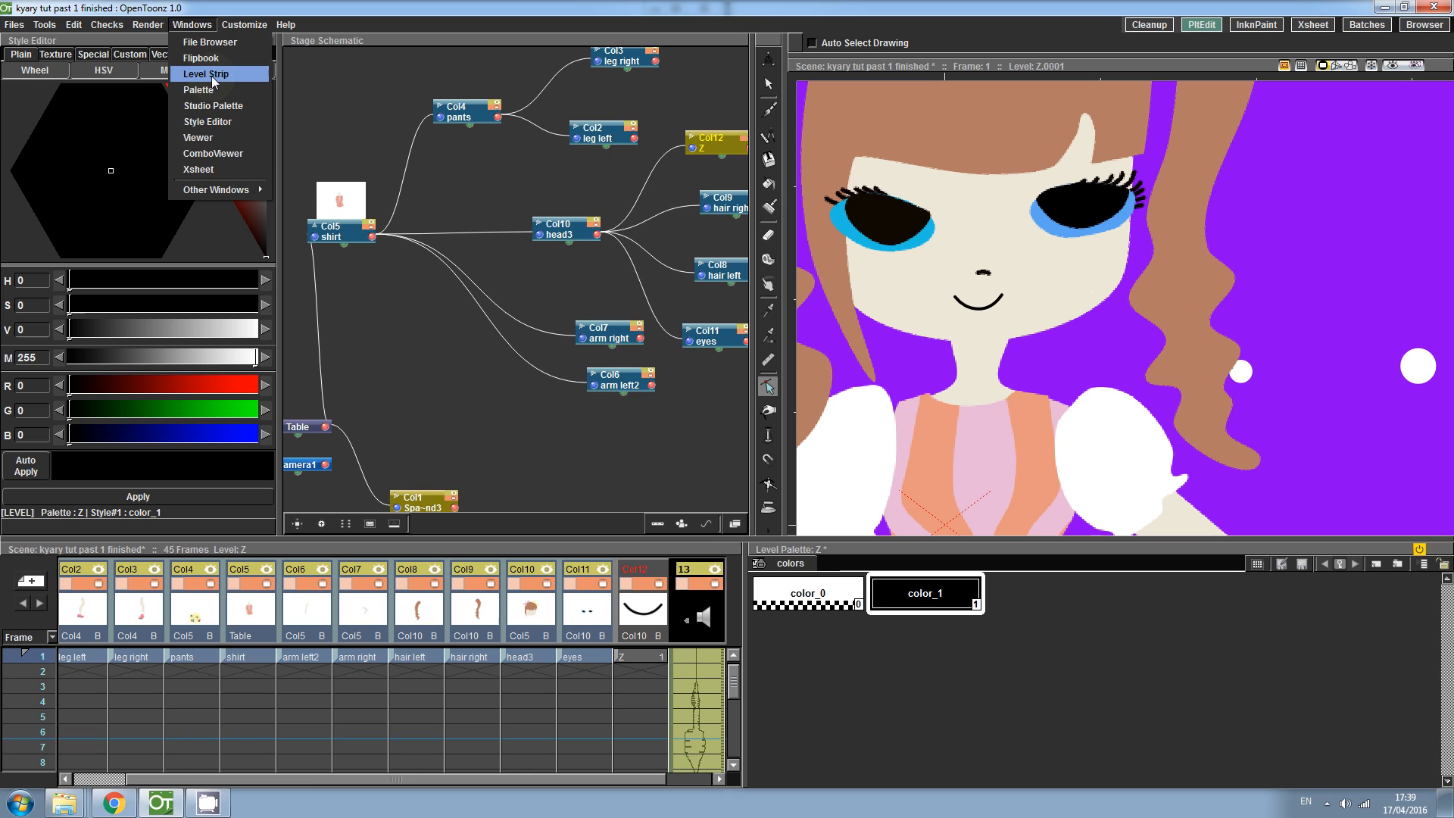
click(213, 76)
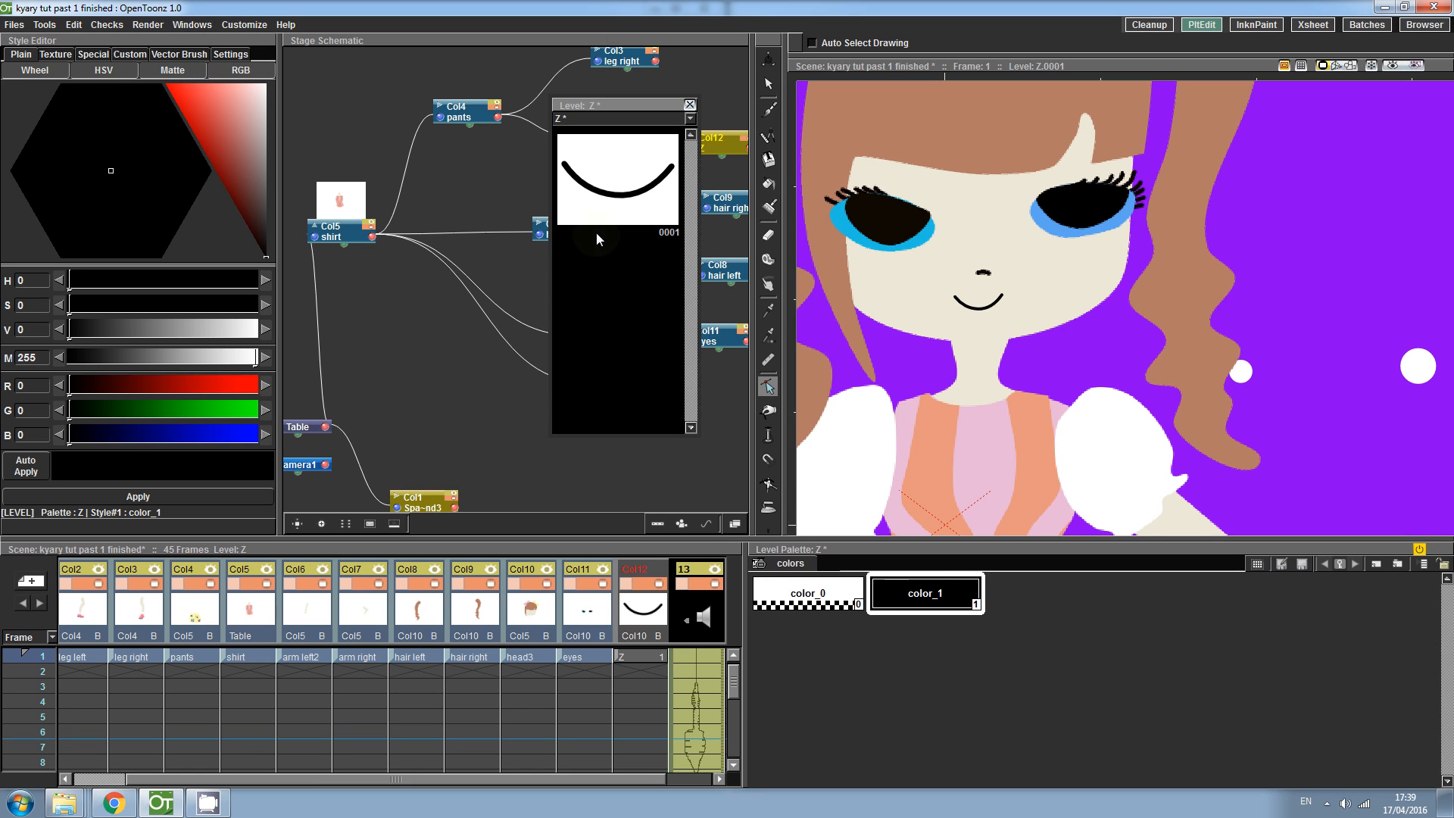
right_click(627, 277)
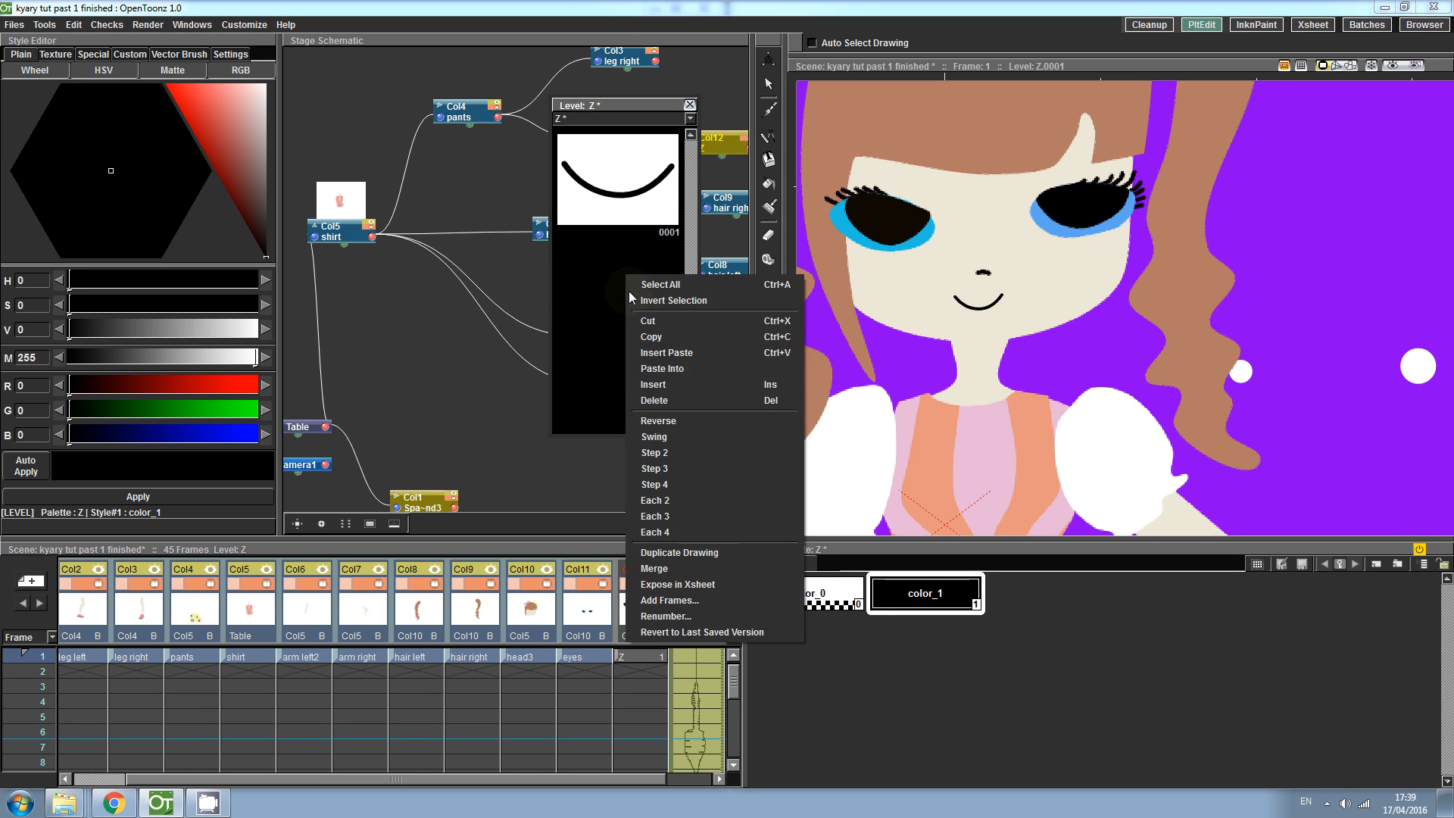
click(687, 600)
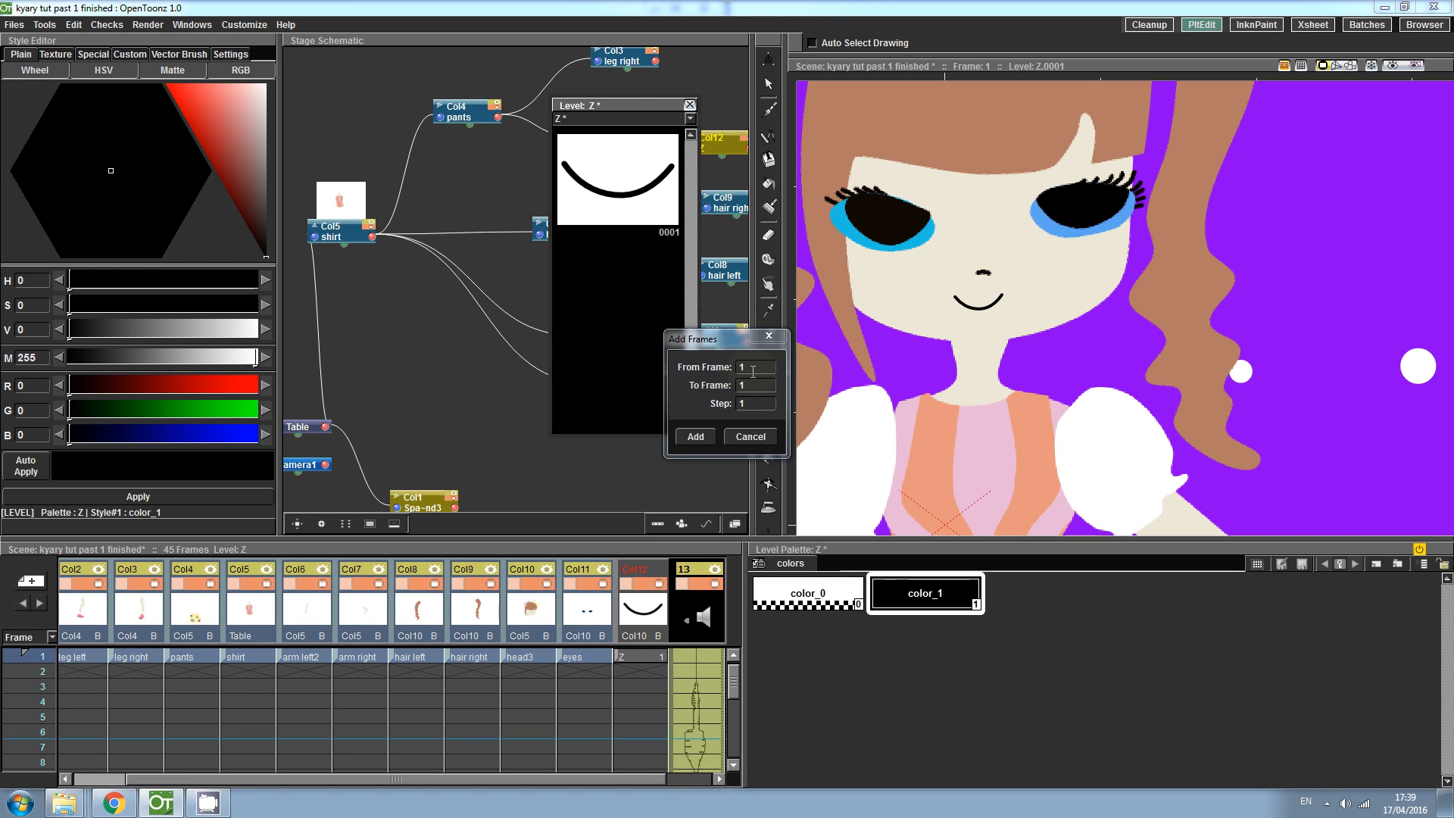
click(714, 391)
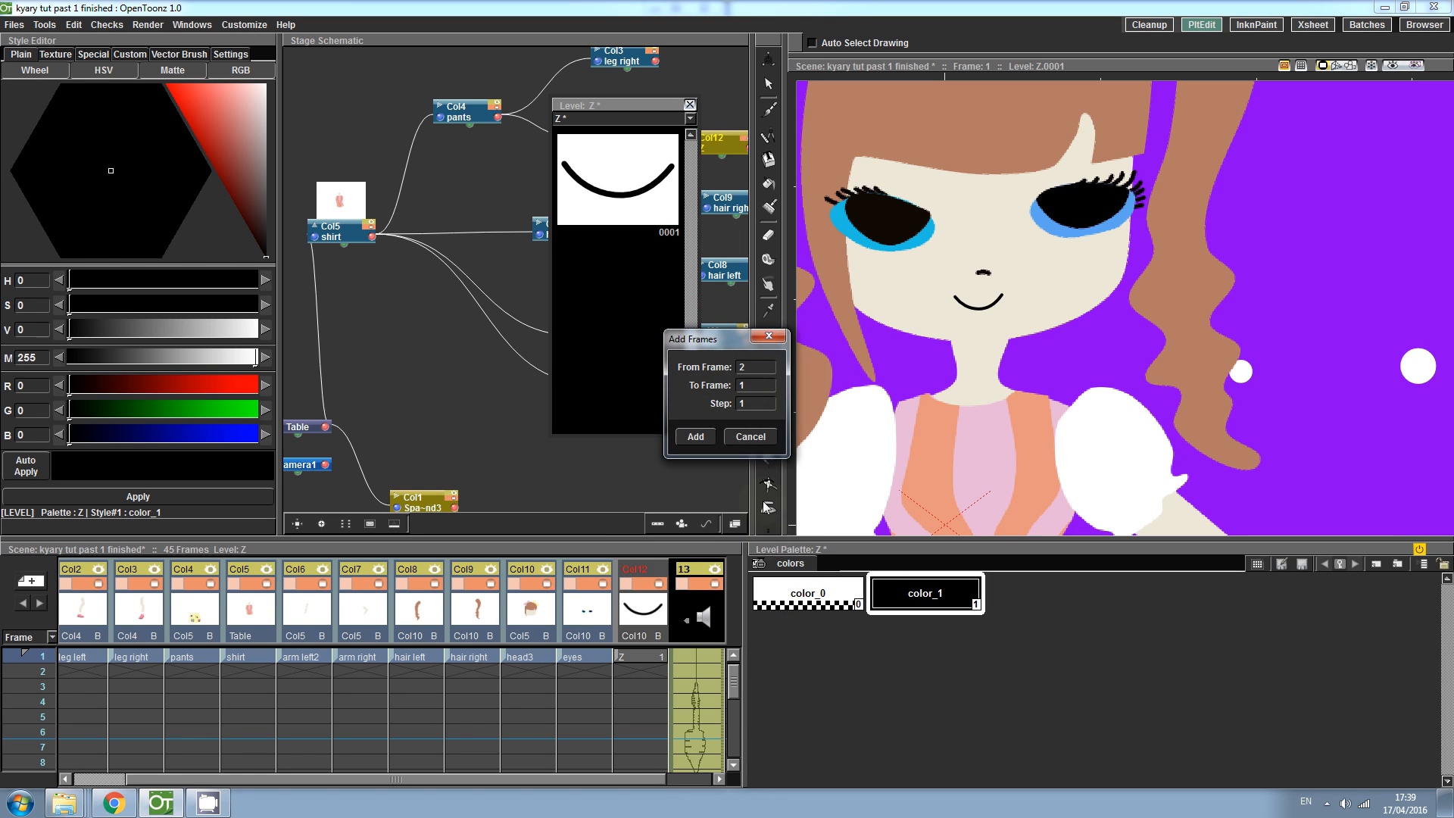
key(Tab)
click(700, 438)
drag(380, 780, 310, 780)
drag(80, 657, 688, 665)
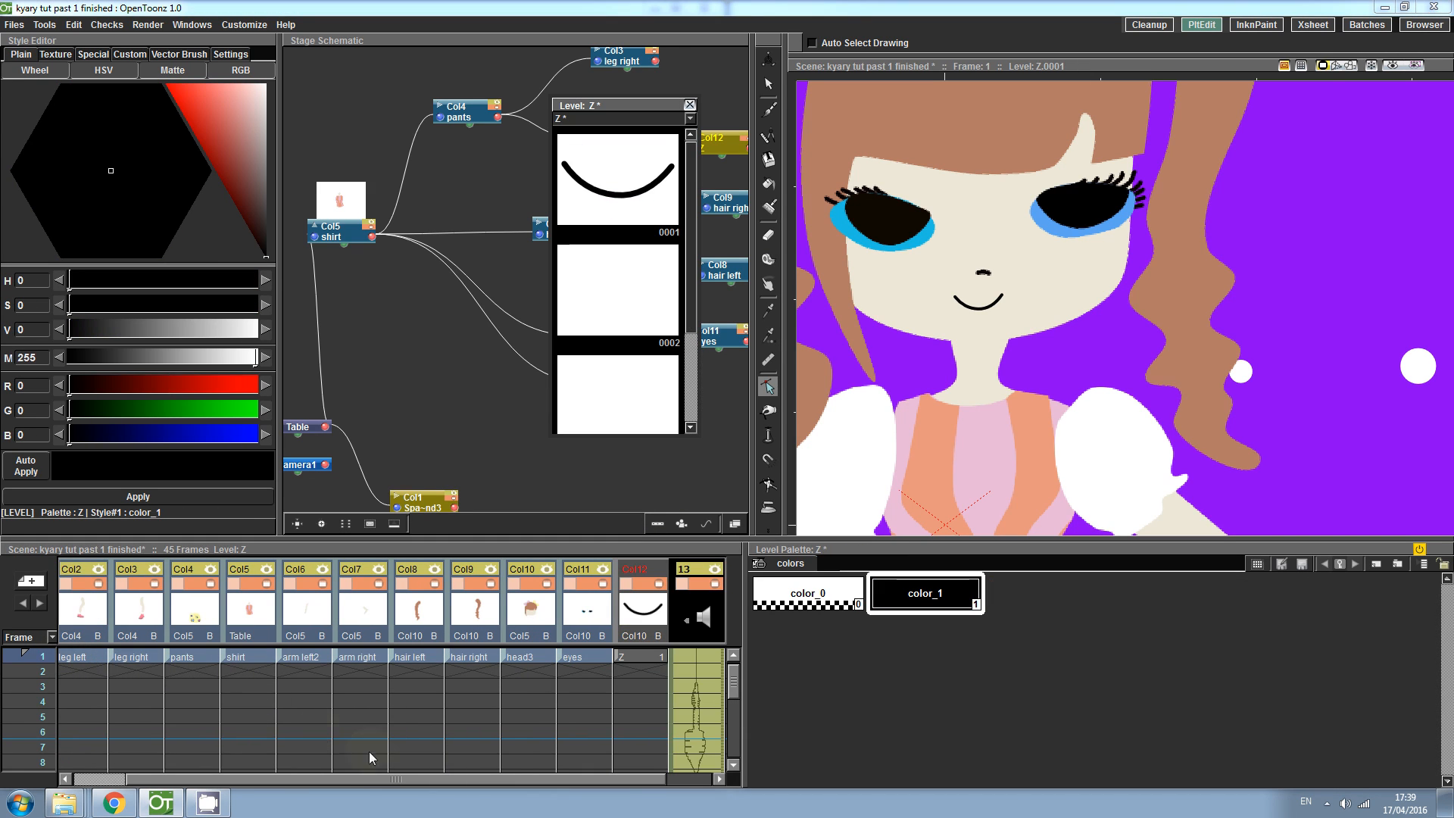
drag(383, 780, 300, 779)
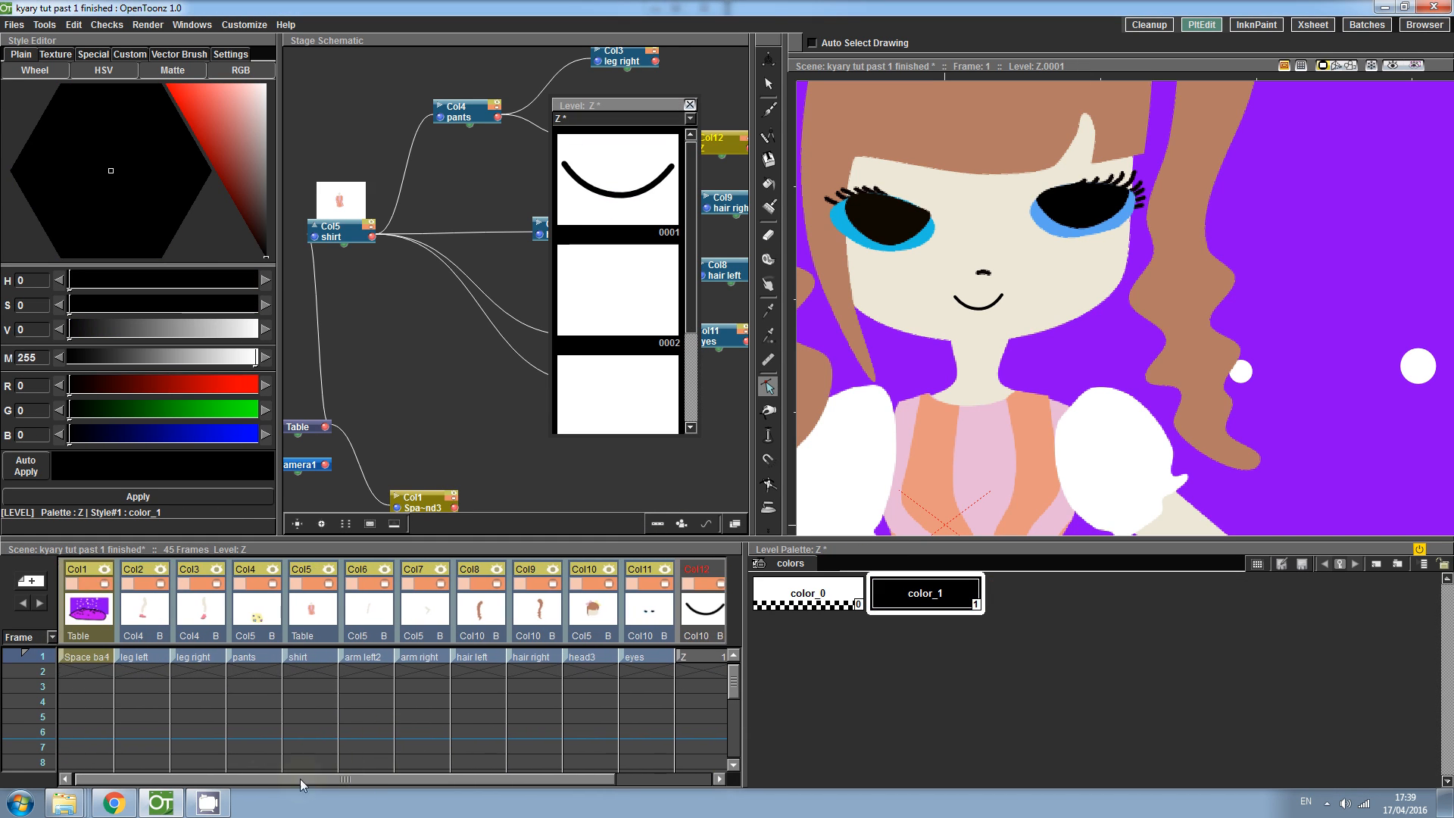
drag(88, 655, 692, 663)
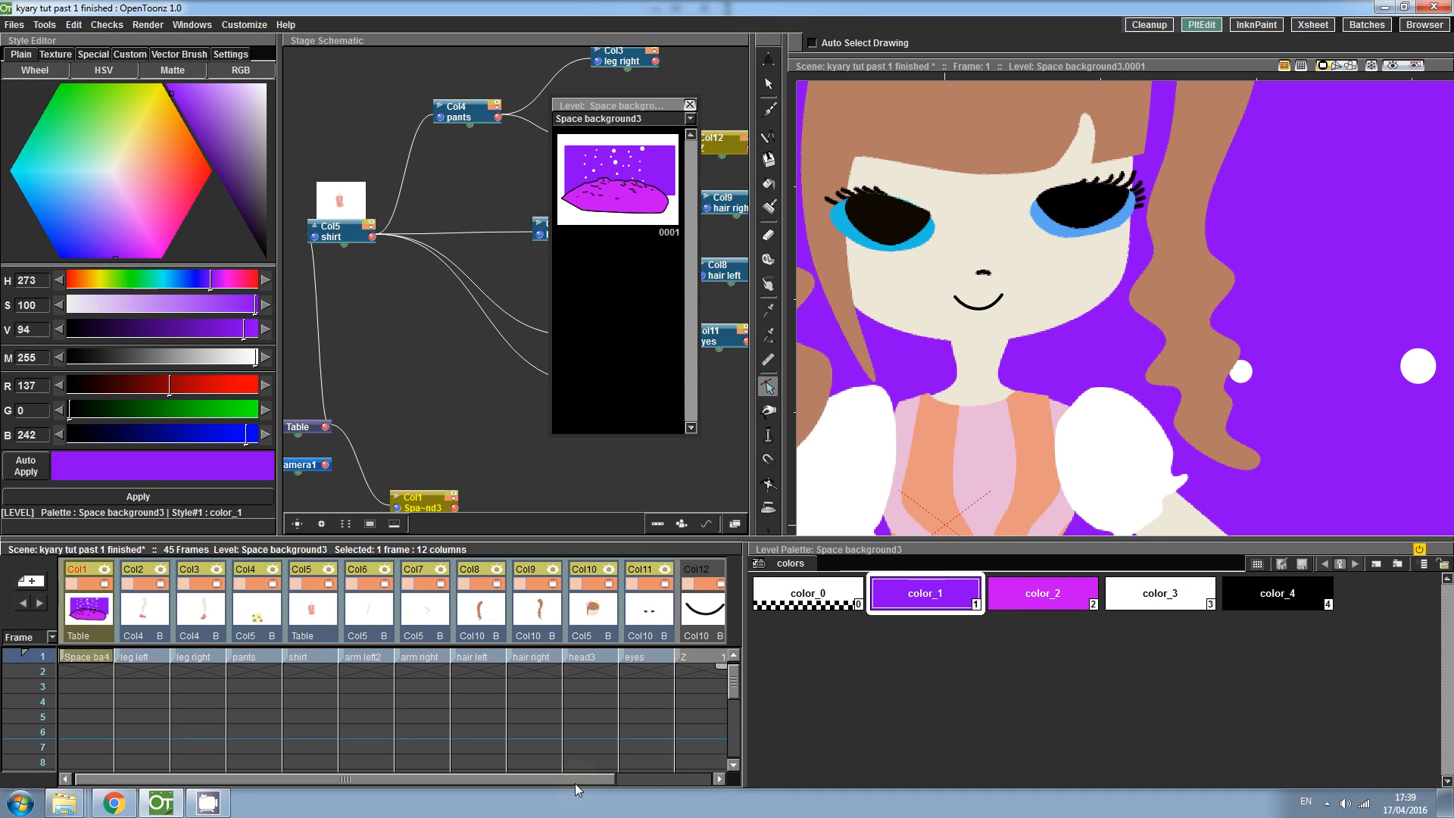
drag(583, 777, 627, 769)
drag(670, 667, 669, 788)
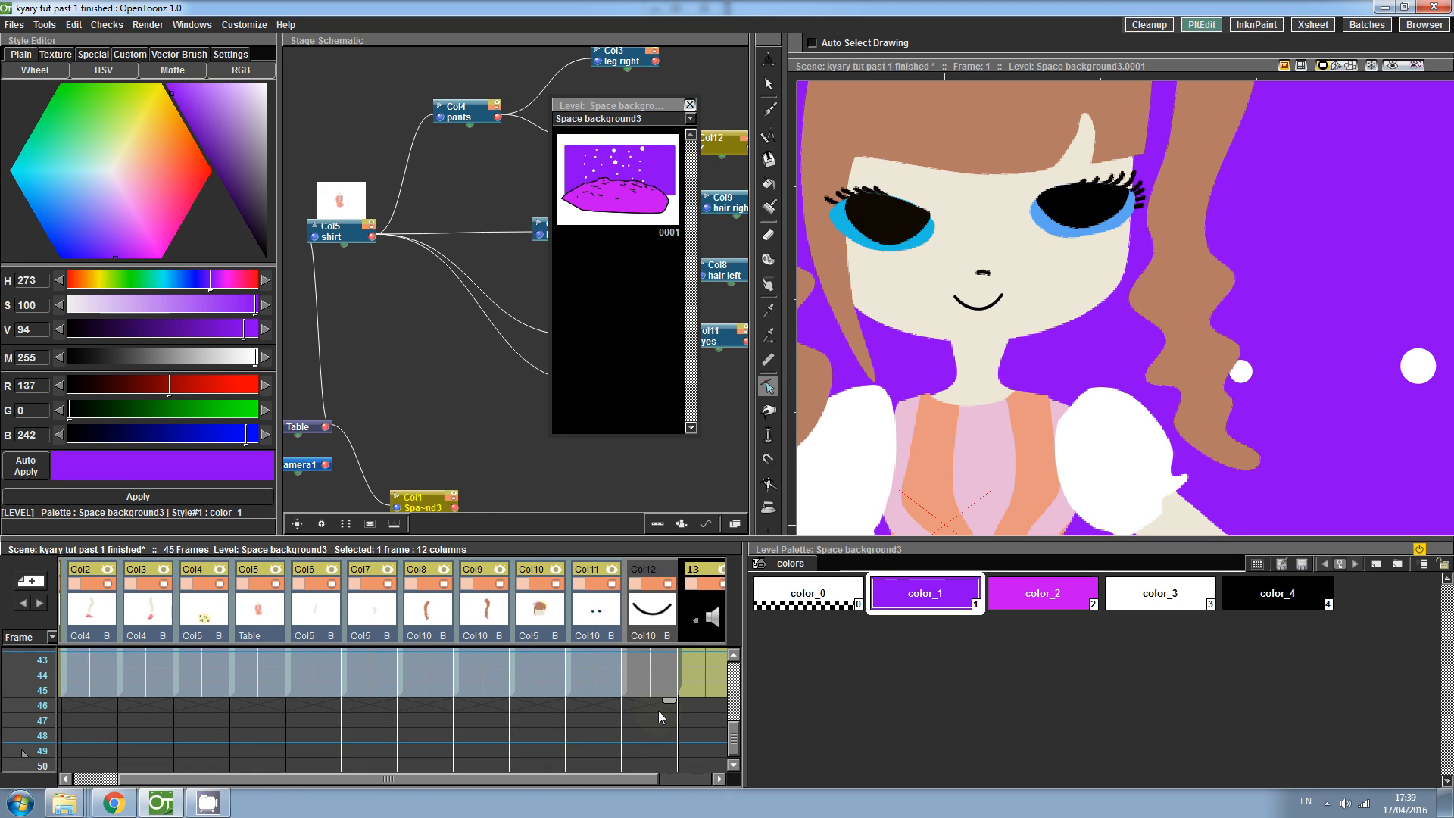
scroll(736, 739, up, 1)
drag(735, 735, 724, 641)
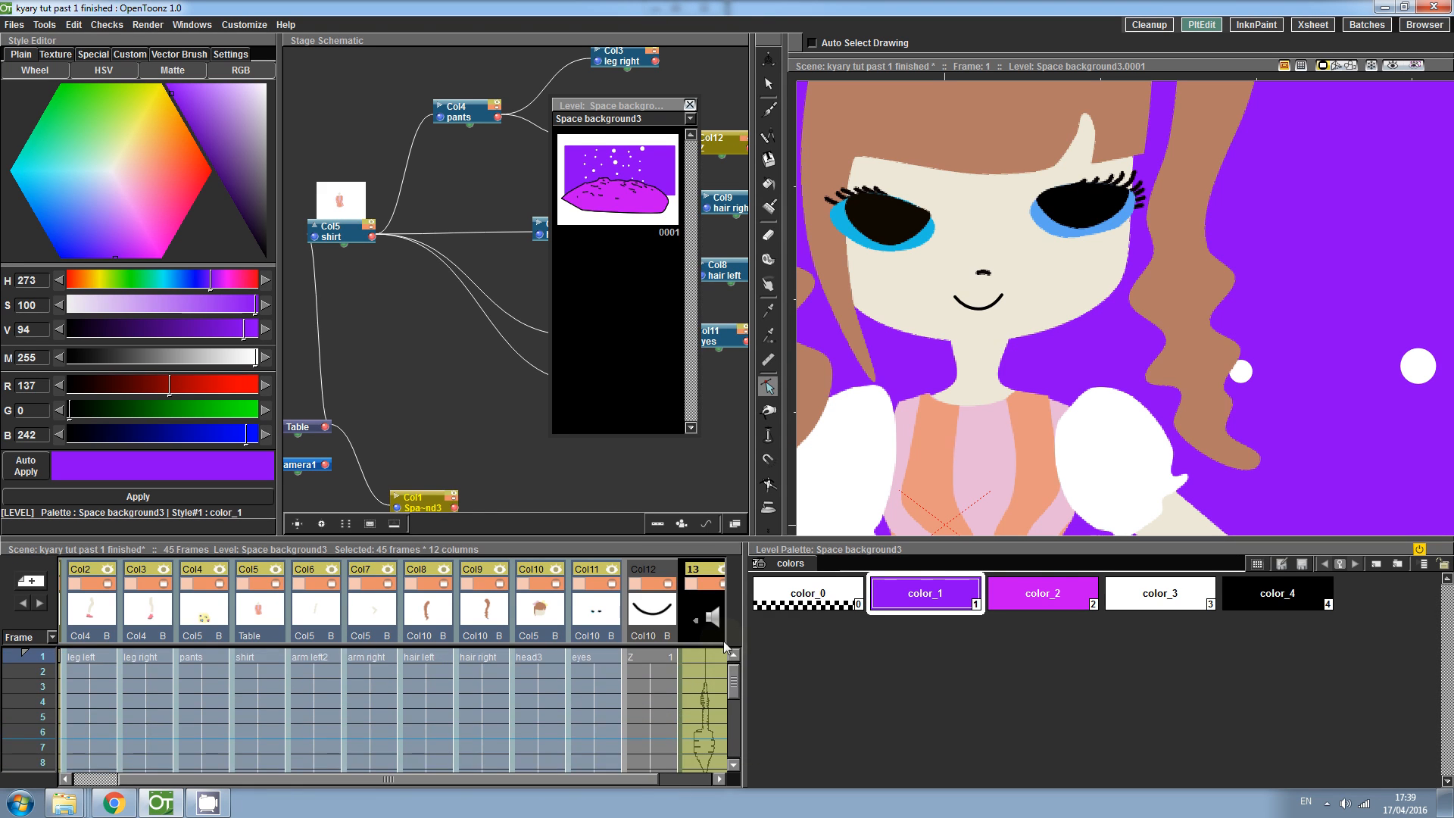
- Expose drawing 2 of the Z level at frame 3 of the Z column
click(661, 670)
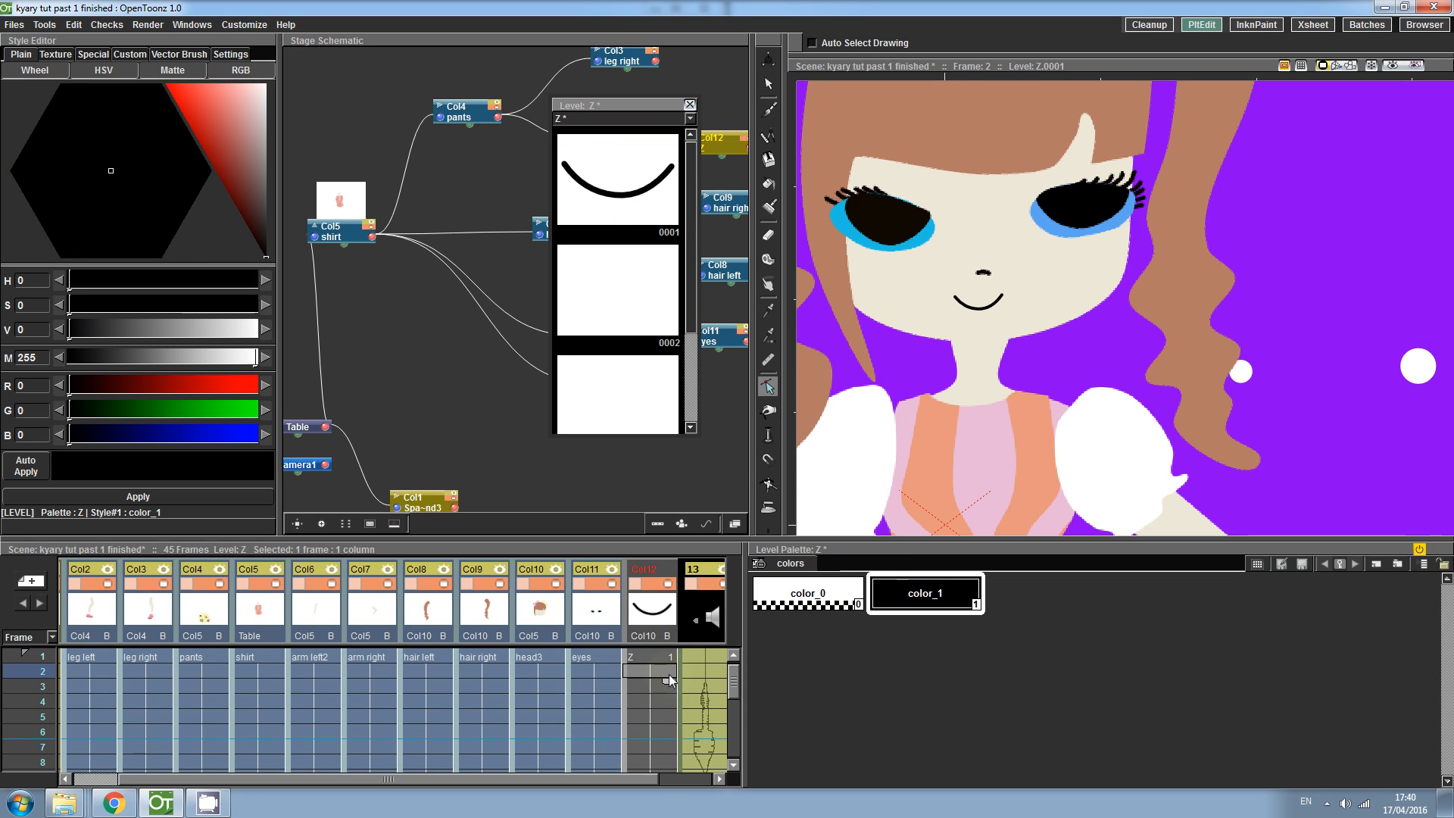
double_click(667, 671)
double_click(661, 689)
click(665, 688)
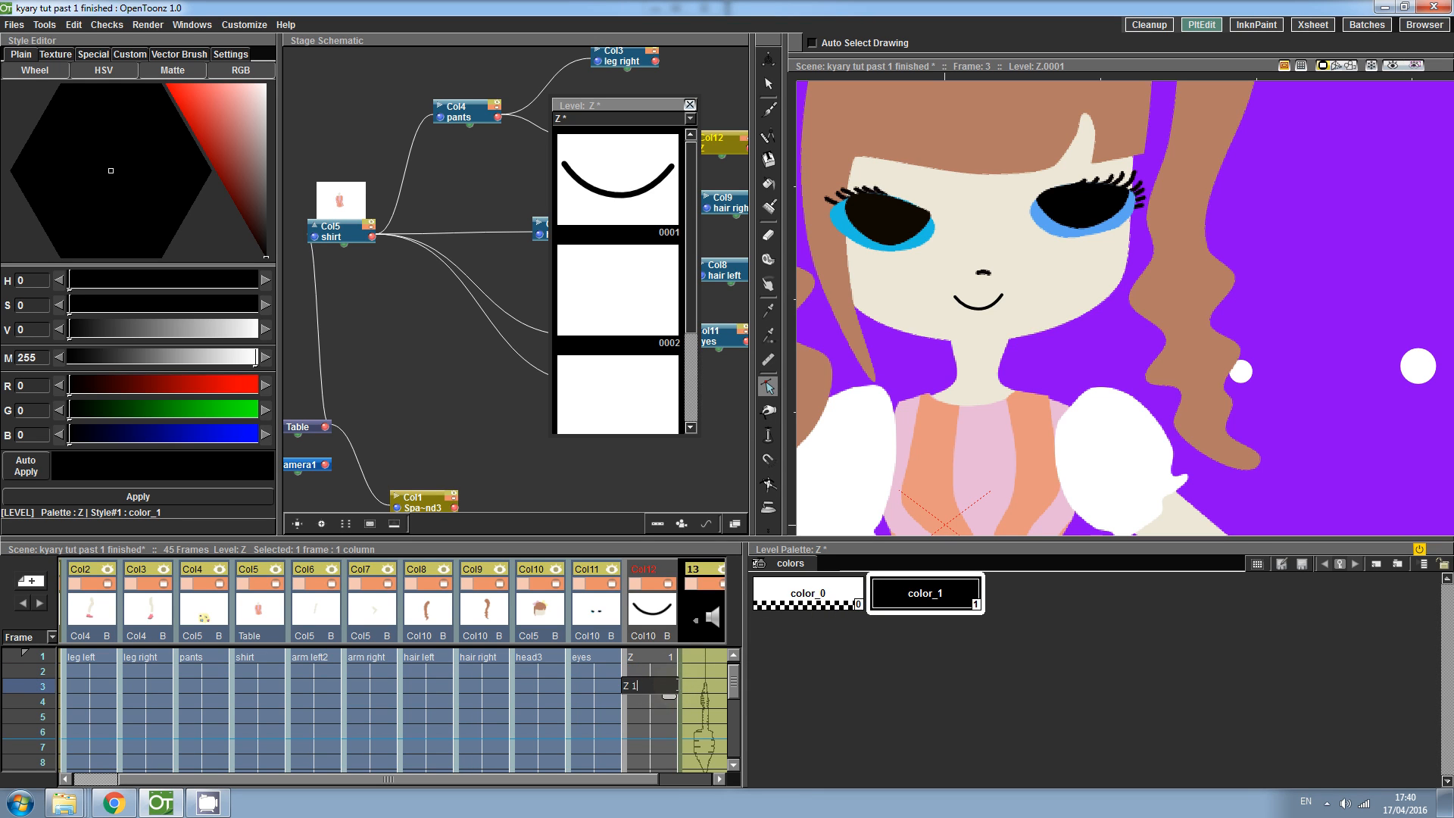
key(BackSpace)
text(2)
key(Return)
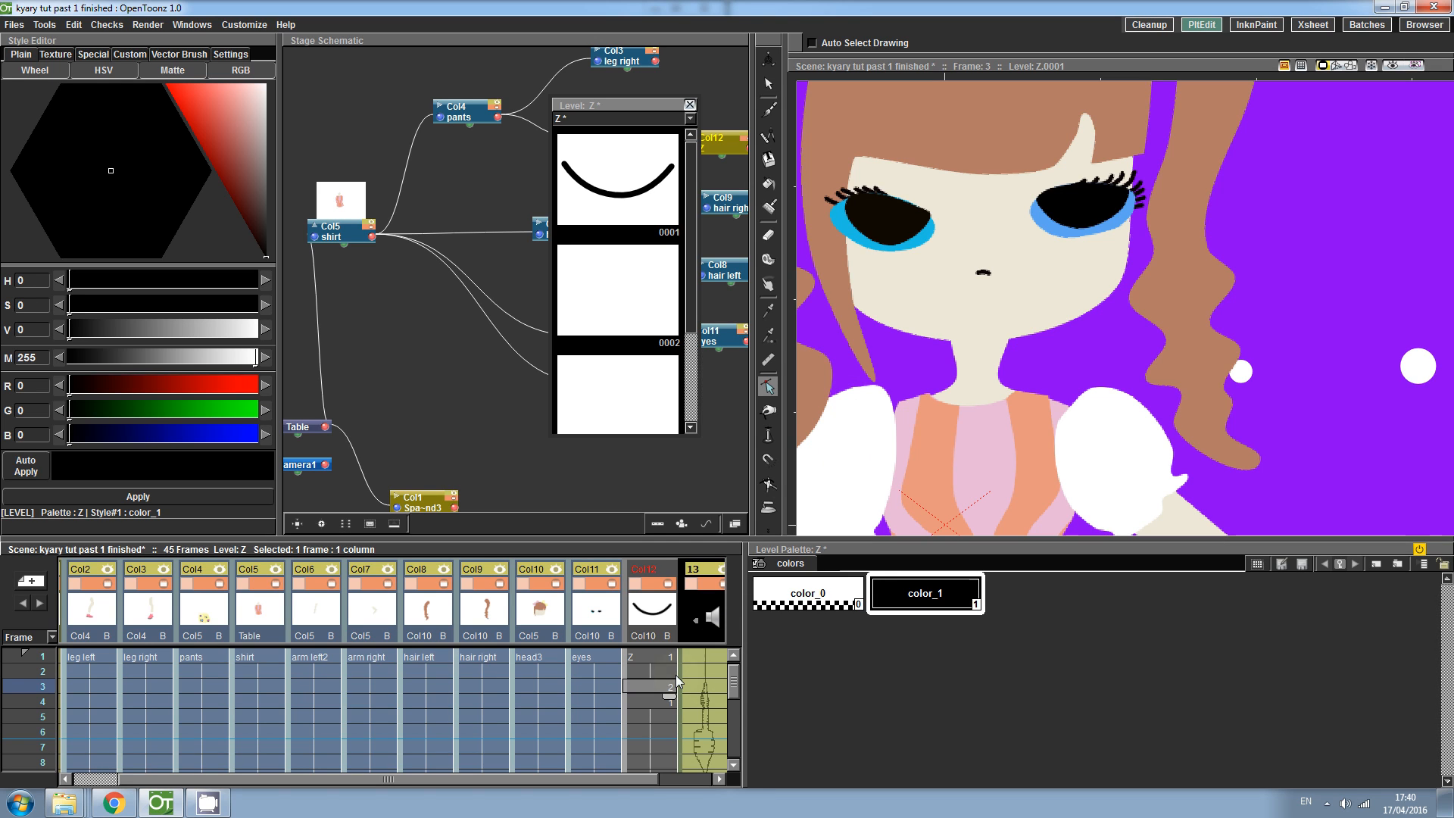
- Select drawing 2 in the Level Strip and turn on onion skin to show drawing 1 beneath it
click(625, 249)
drag(560, 234, 567, 198)
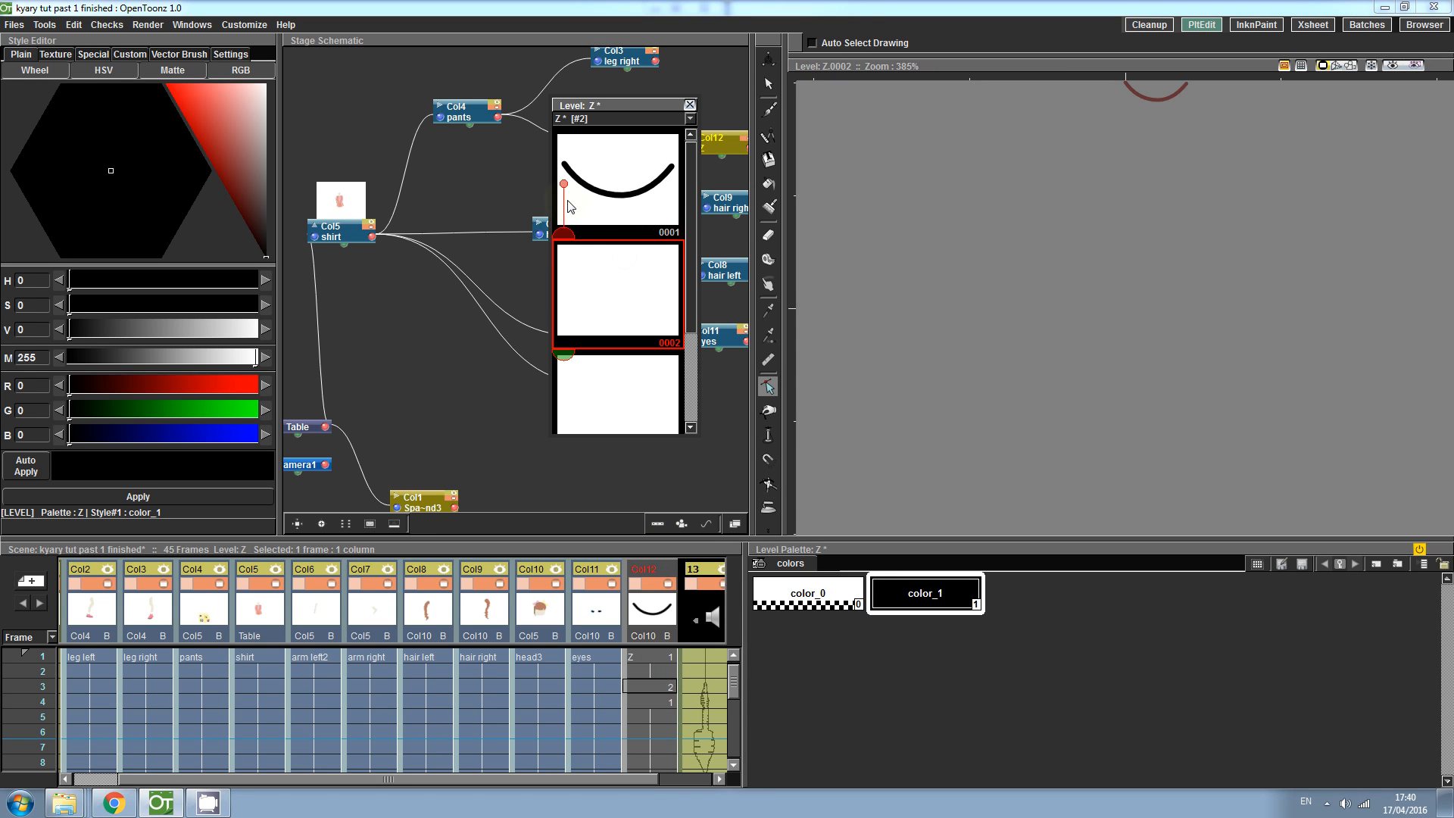
drag(564, 353, 563, 404)
click(1392, 65)
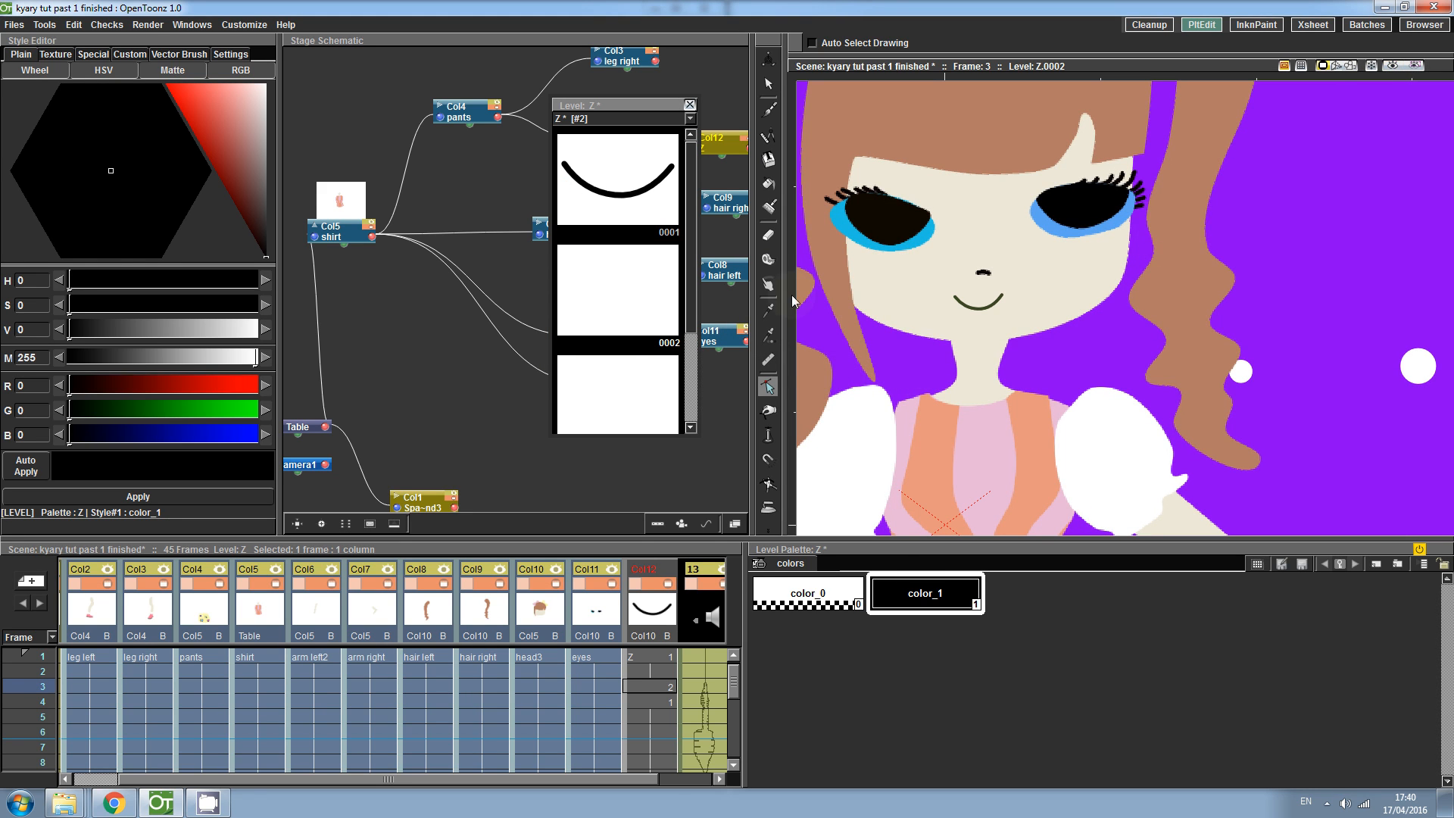
- Try drawing a mouth stroke on drawing 2 with the Brush tool, then undo it
key(shift+space)
drag(1053, 312, 1000, 239)
key(space)
drag(884, 313, 1005, 361)
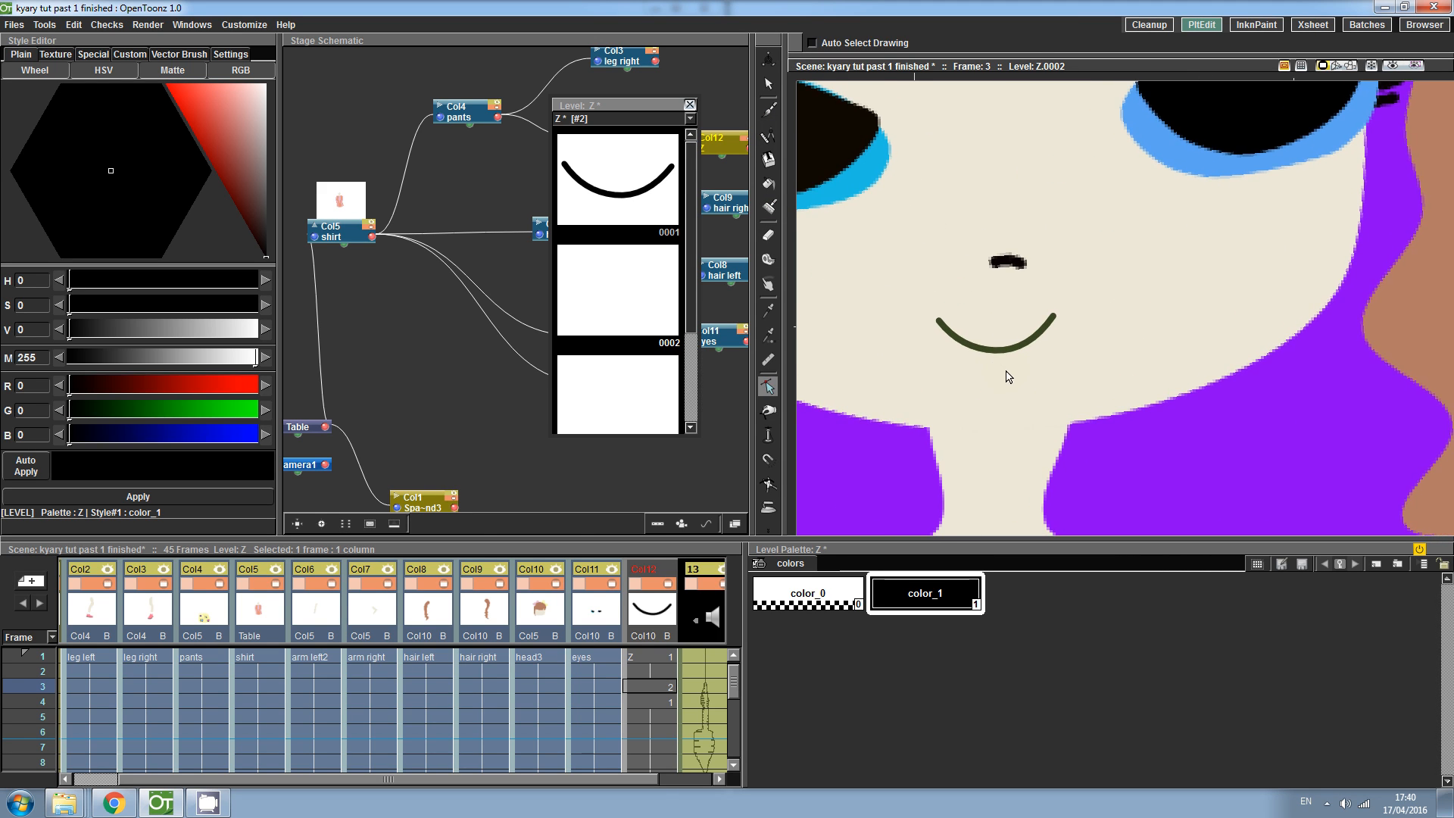
click(767, 529)
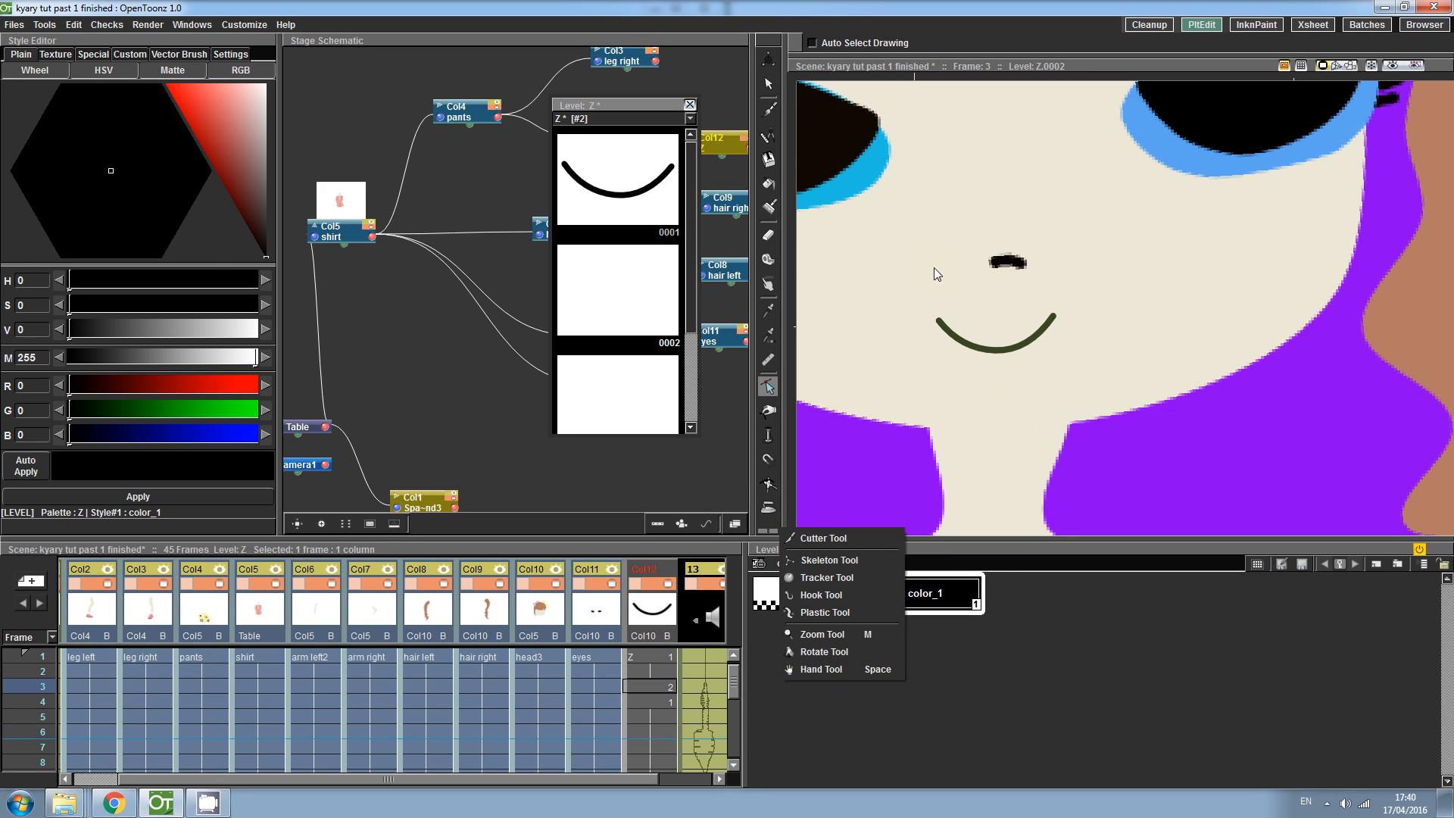
key(b)
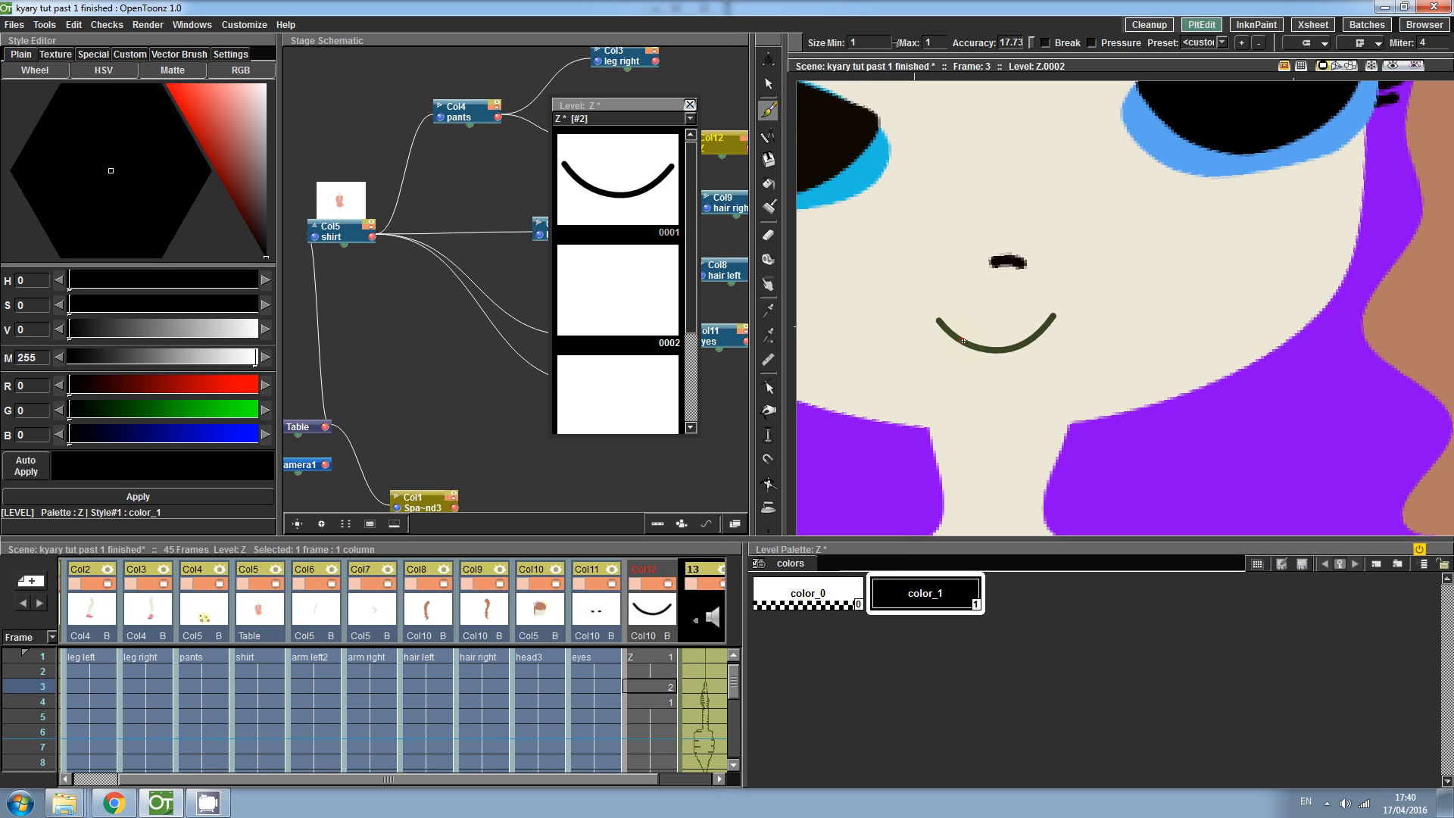
drag(961, 338, 1020, 326)
drag(962, 340, 963, 339)
key(ctrl+z)
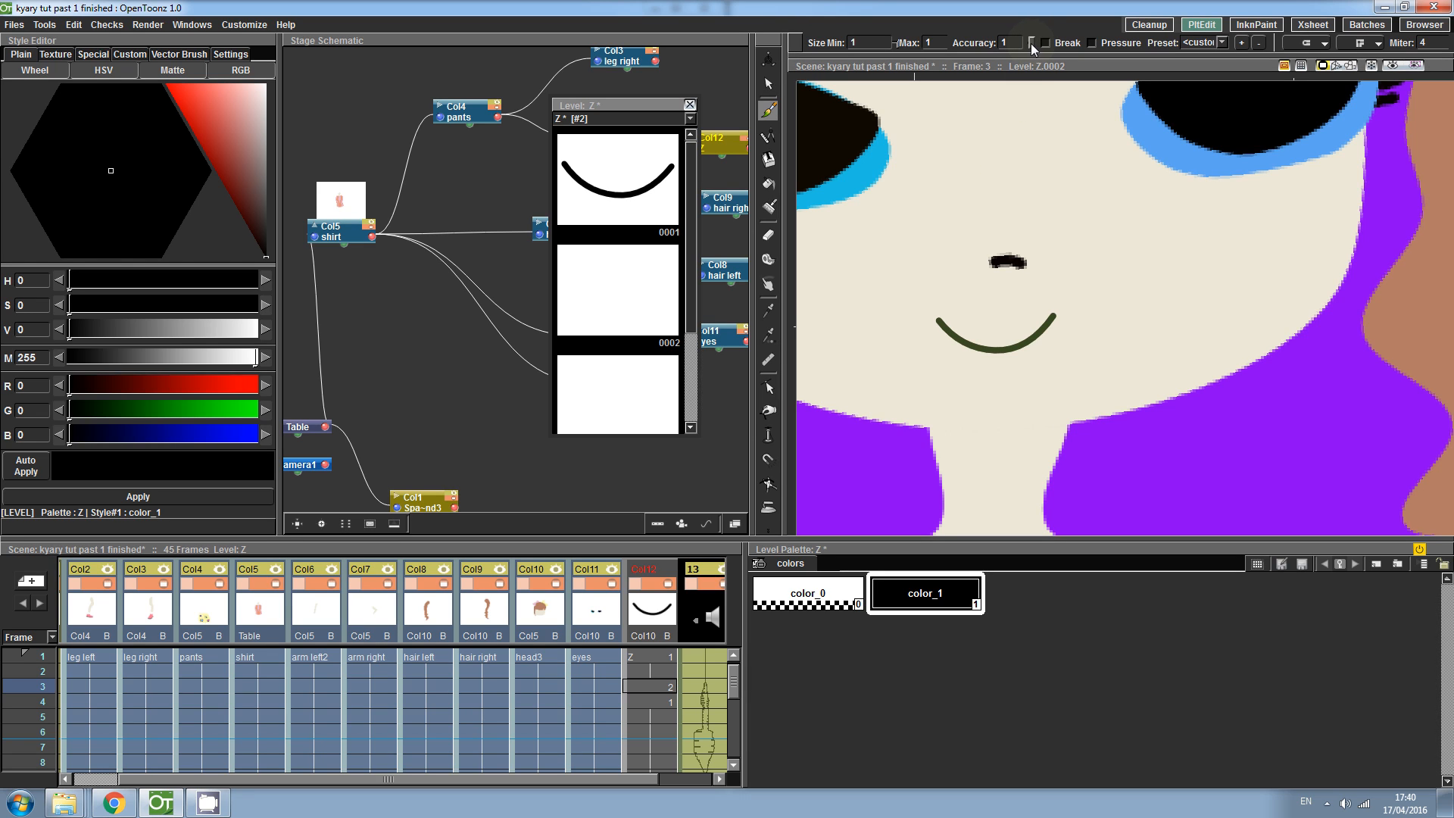
- Widen the viewer, set the brush accuracy to about 33, and draw an oval open mouth under the smile
drag(753, 148, 398, 167)
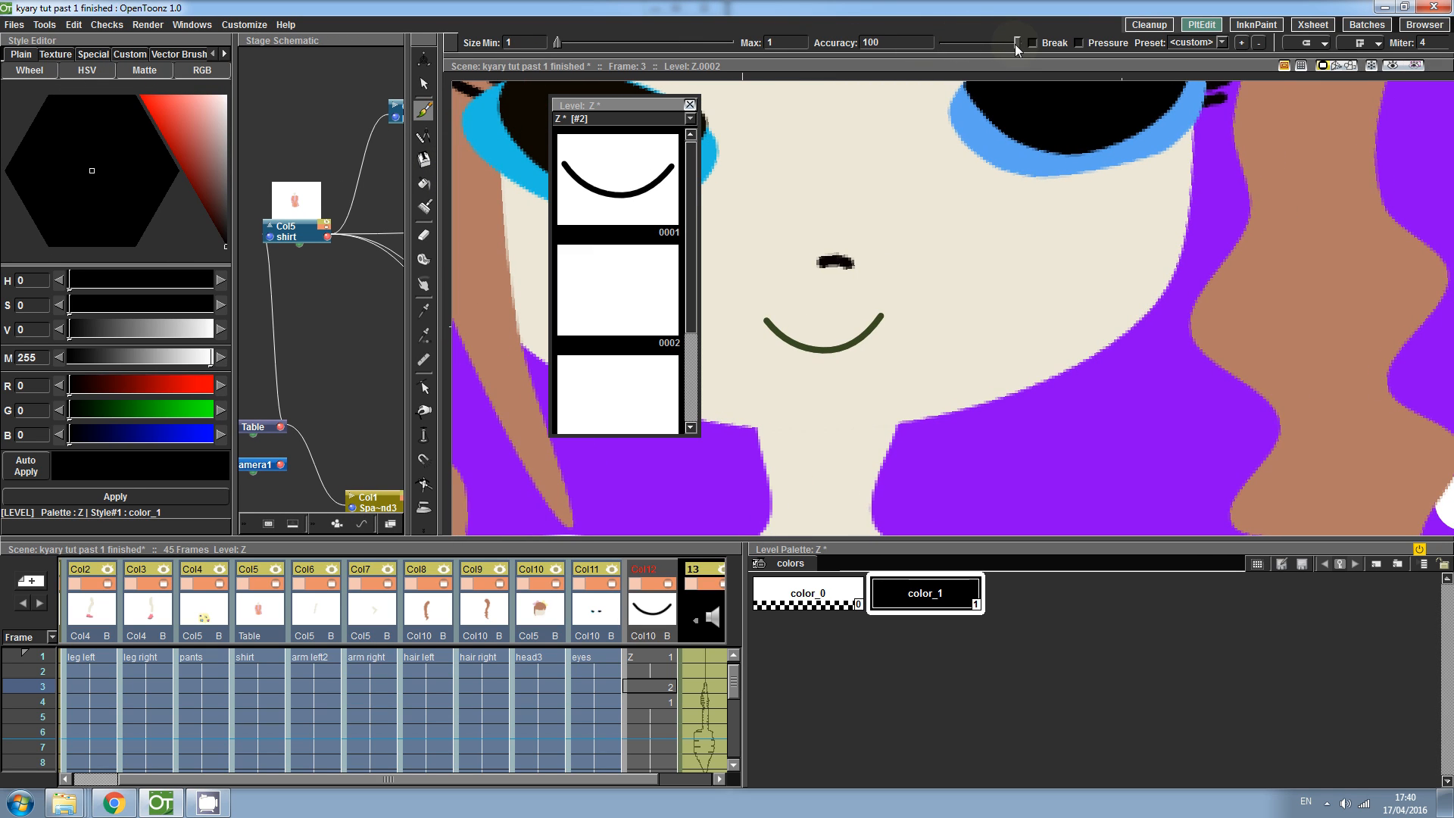
drag(965, 42, 967, 42)
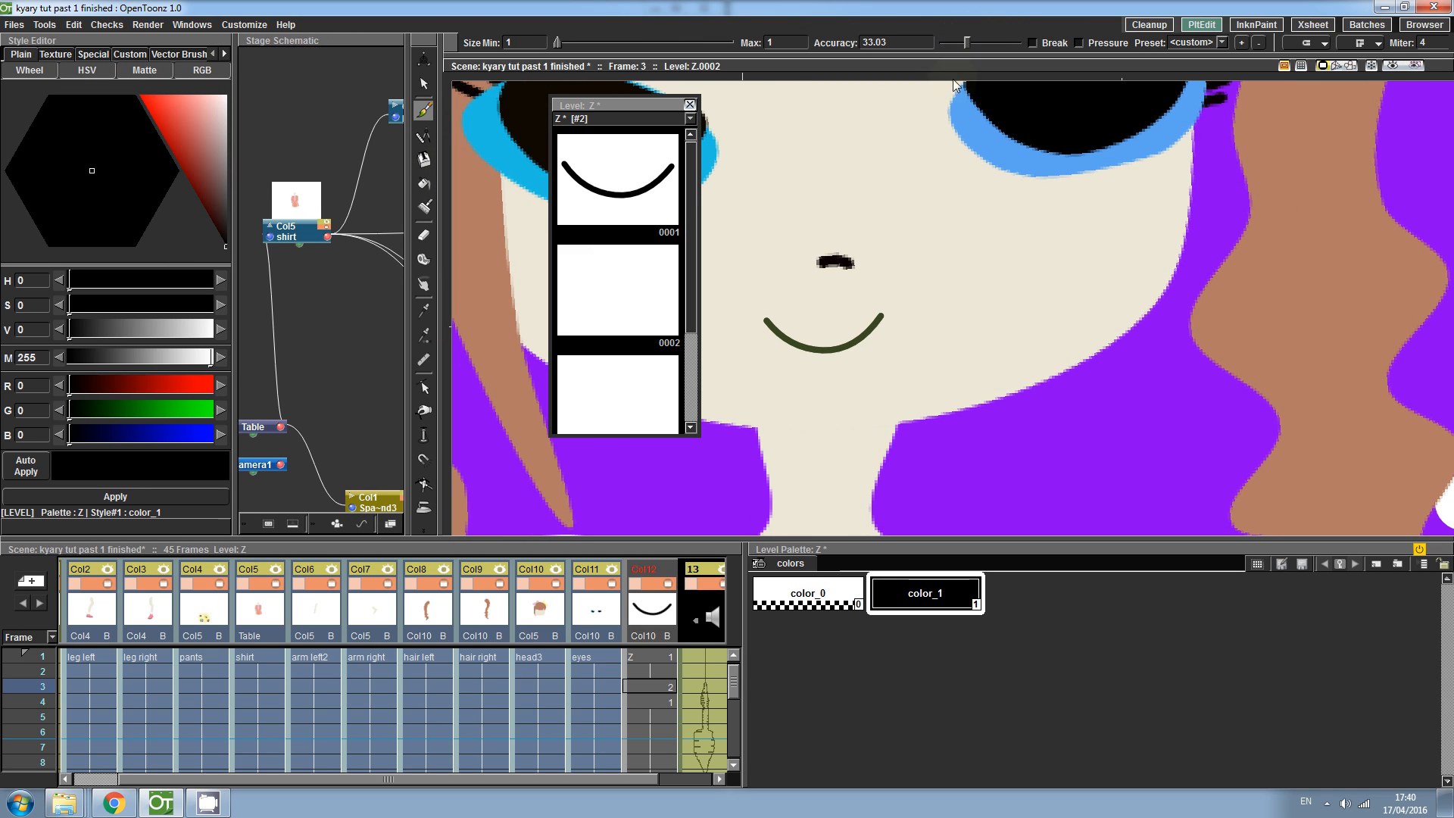
mouse_move(827, 345)
mouse_down()
mouse_move(796, 337)
mouse_move(829, 317)
mouse_move(846, 324)
mouse_move(823, 346)
mouse_up()
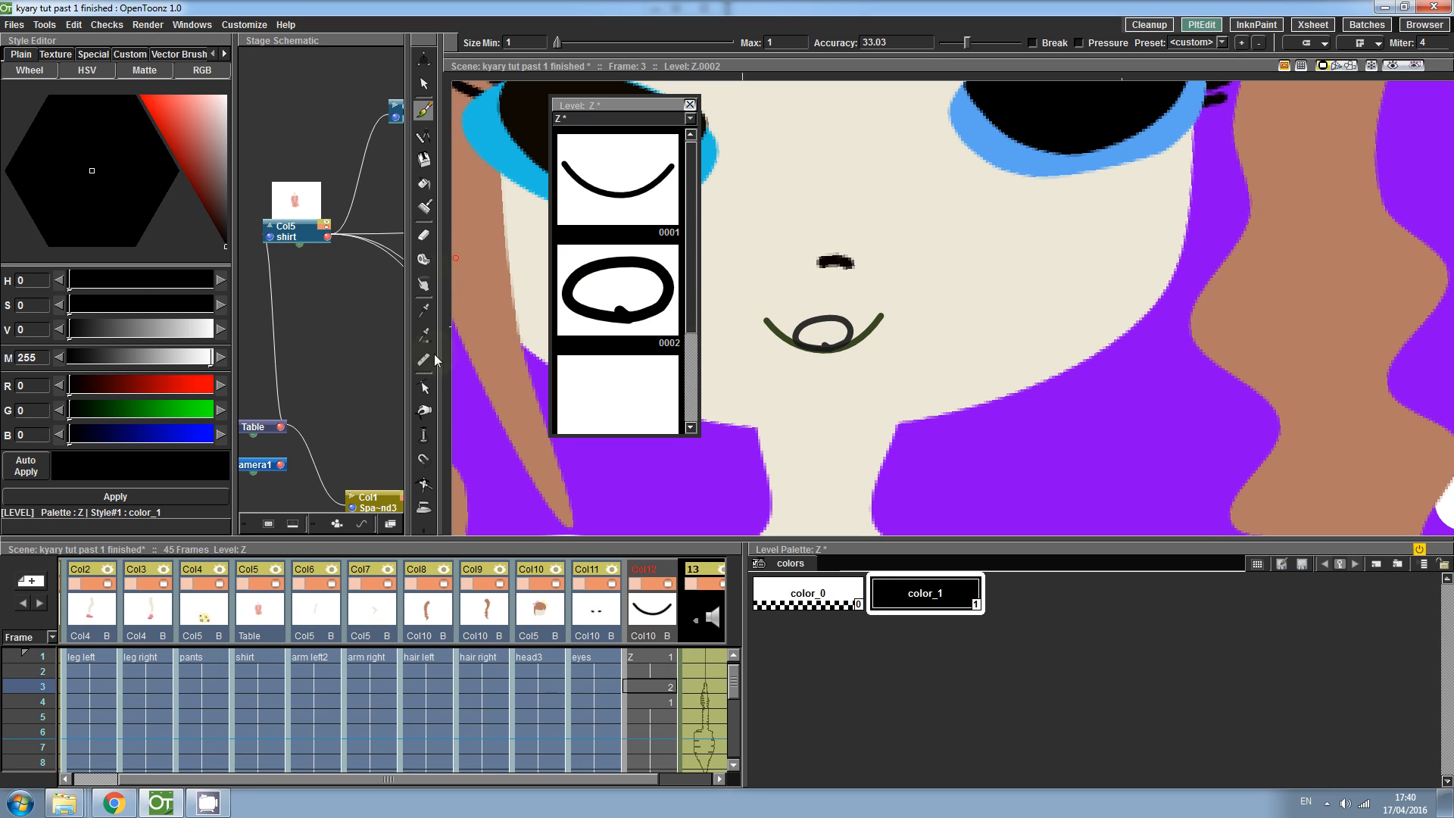
- Adjust the open-mouth oval's orientation and position with the Selection tool
click(424, 387)
click(826, 349)
mouse_move(824, 345)
mouse_down()
mouse_move(812, 340)
mouse_move(856, 332)
mouse_move(847, 320)
mouse_up()
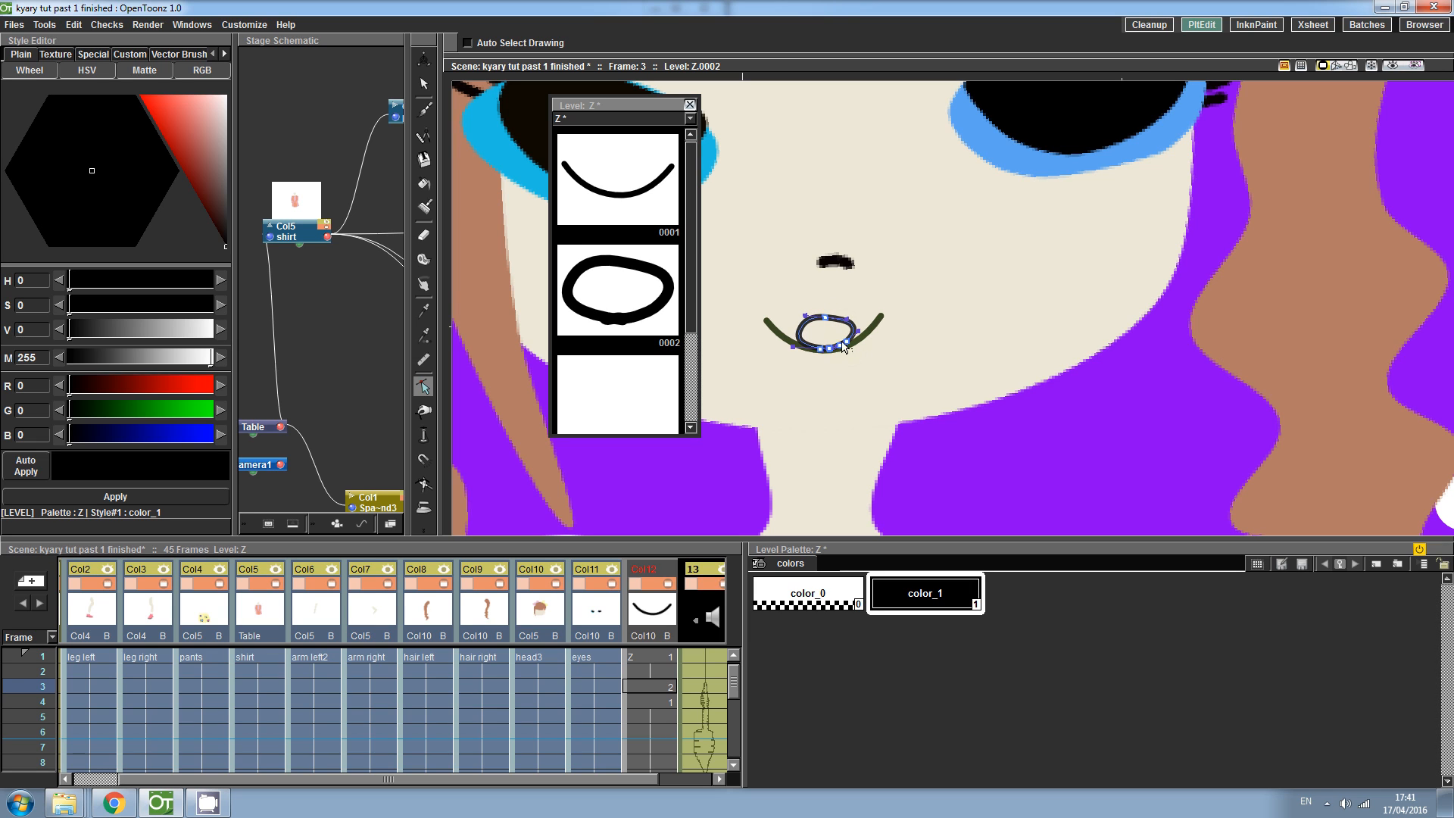
key(Delete)
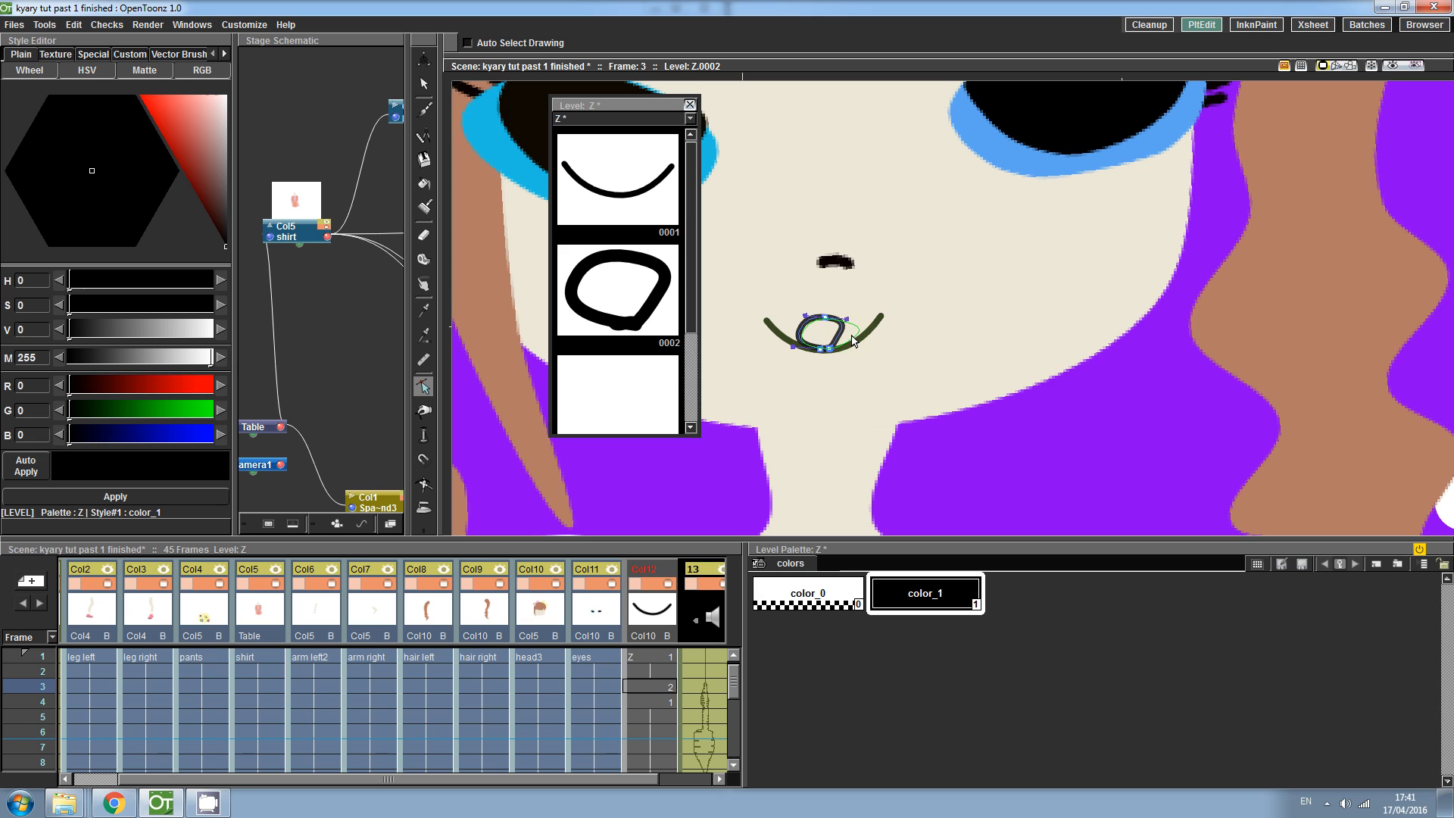
mouse_move(852, 340)
mouse_down()
mouse_move(828, 326)
mouse_move(833, 350)
mouse_move(817, 349)
mouse_move(859, 324)
mouse_move(852, 349)
mouse_move(828, 323)
mouse_move(861, 324)
mouse_up()
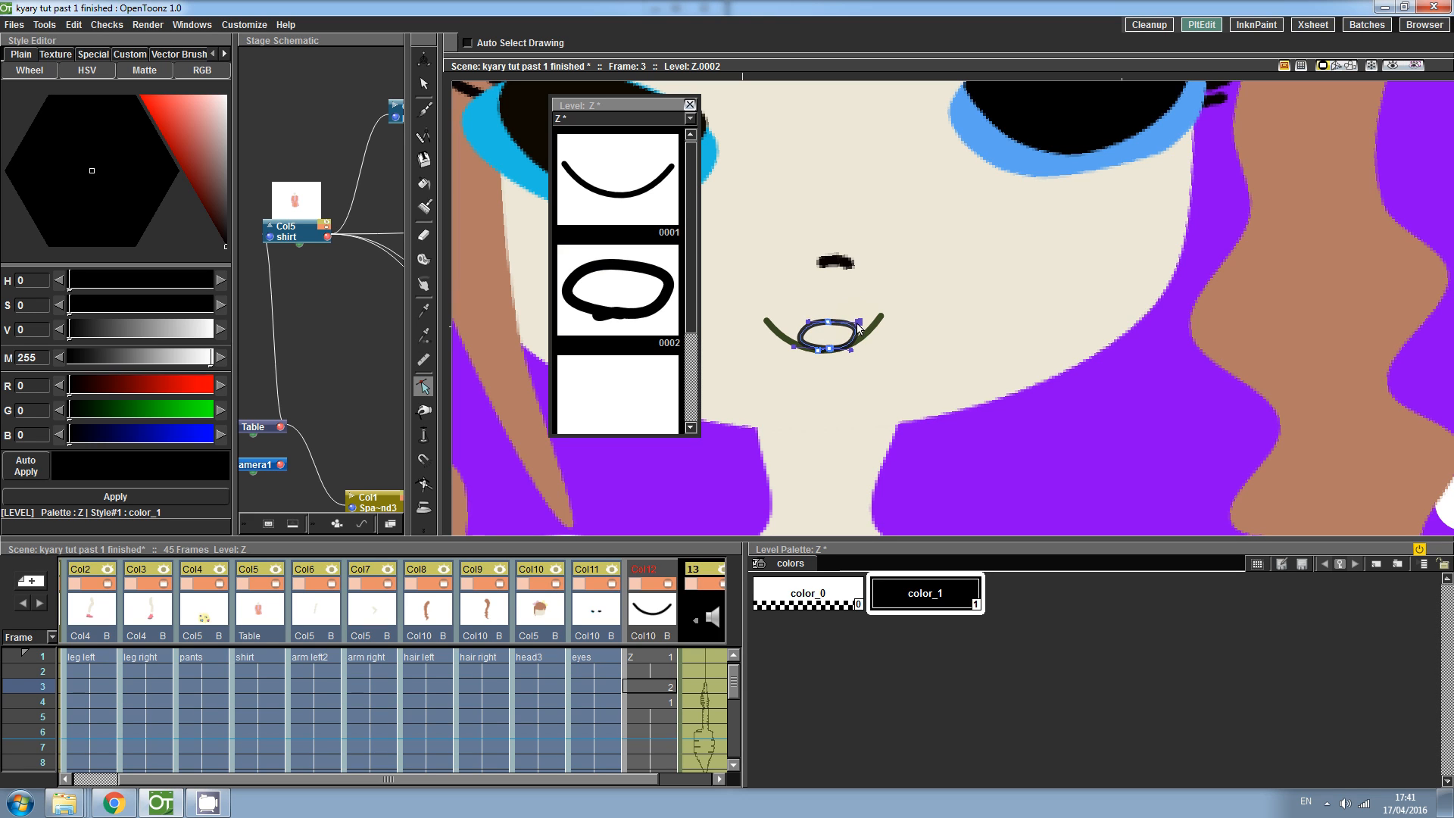
- Draw a horizontal teeth line across the open mouth and adjust it with the Selection tool
click(423, 113)
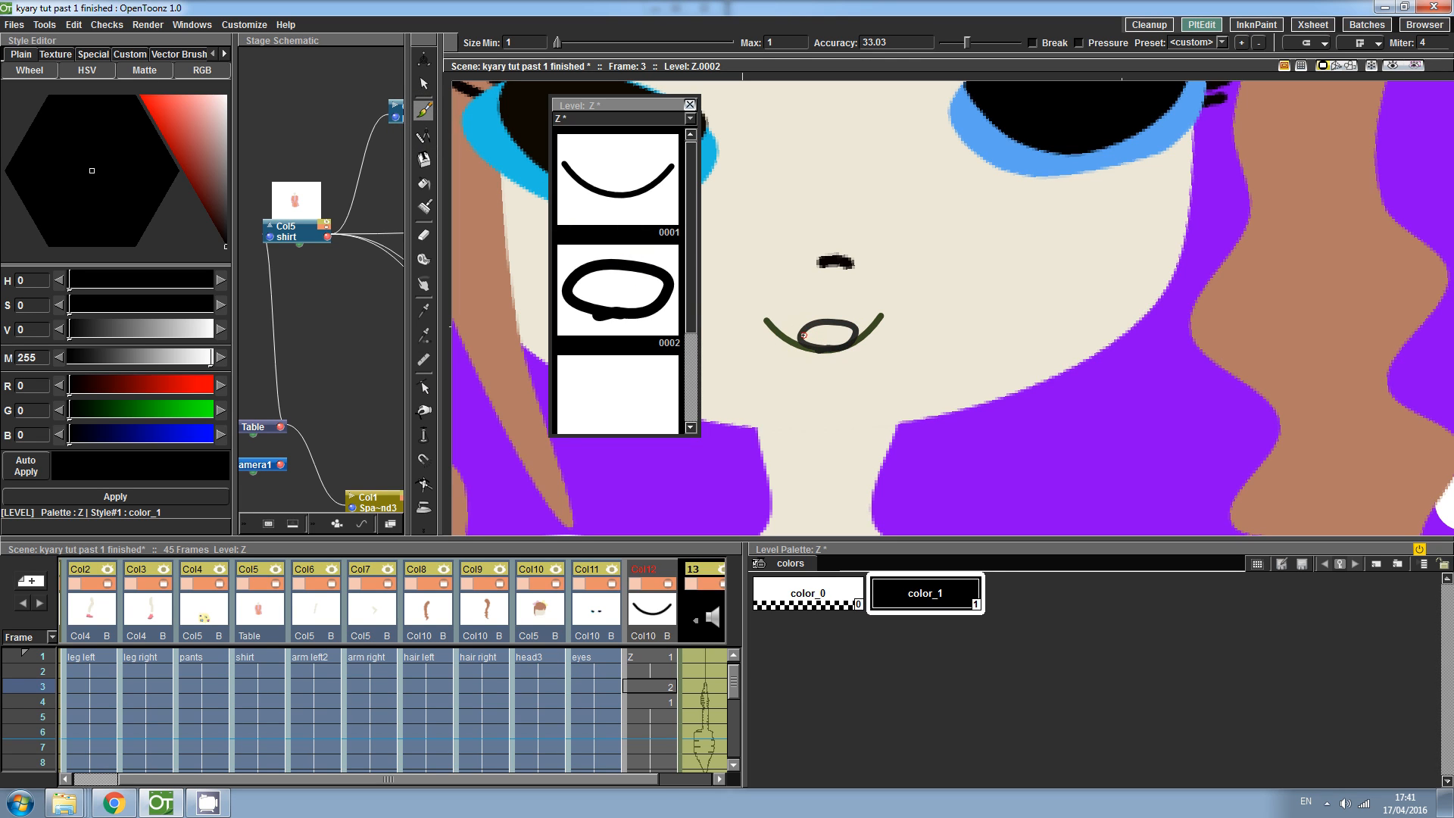
drag(853, 332, 855, 331)
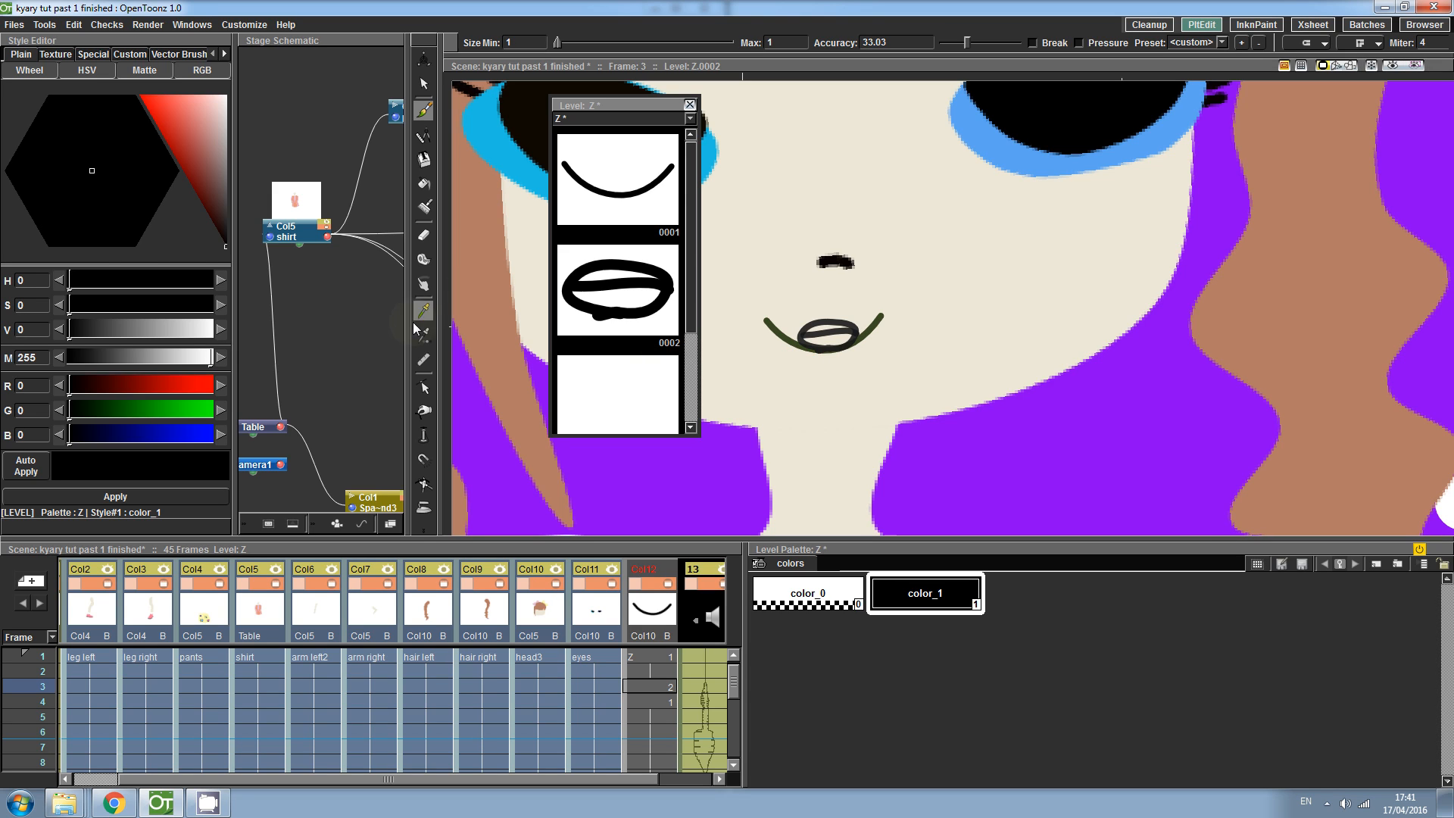
click(423, 387)
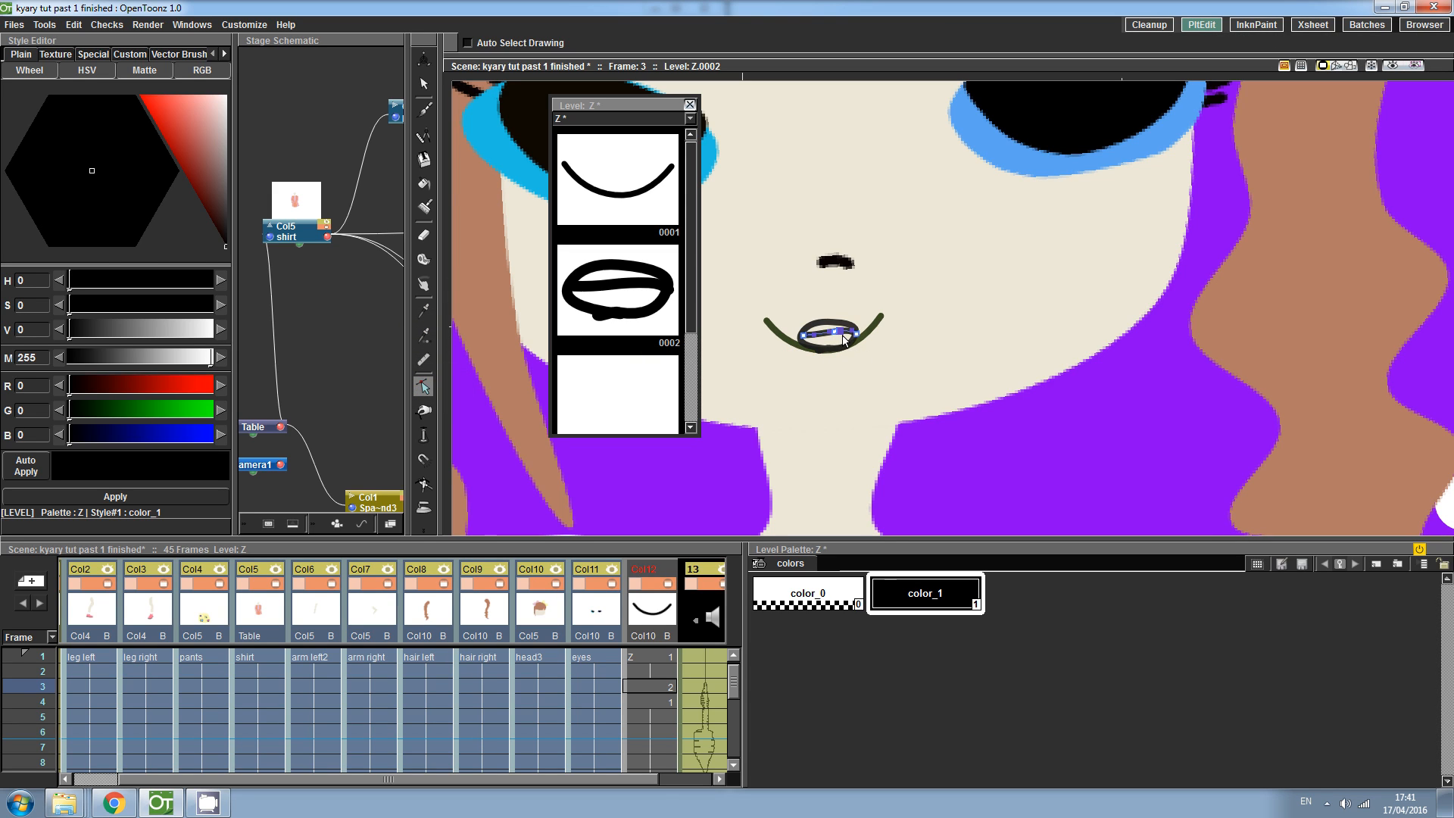
drag(833, 334, 861, 333)
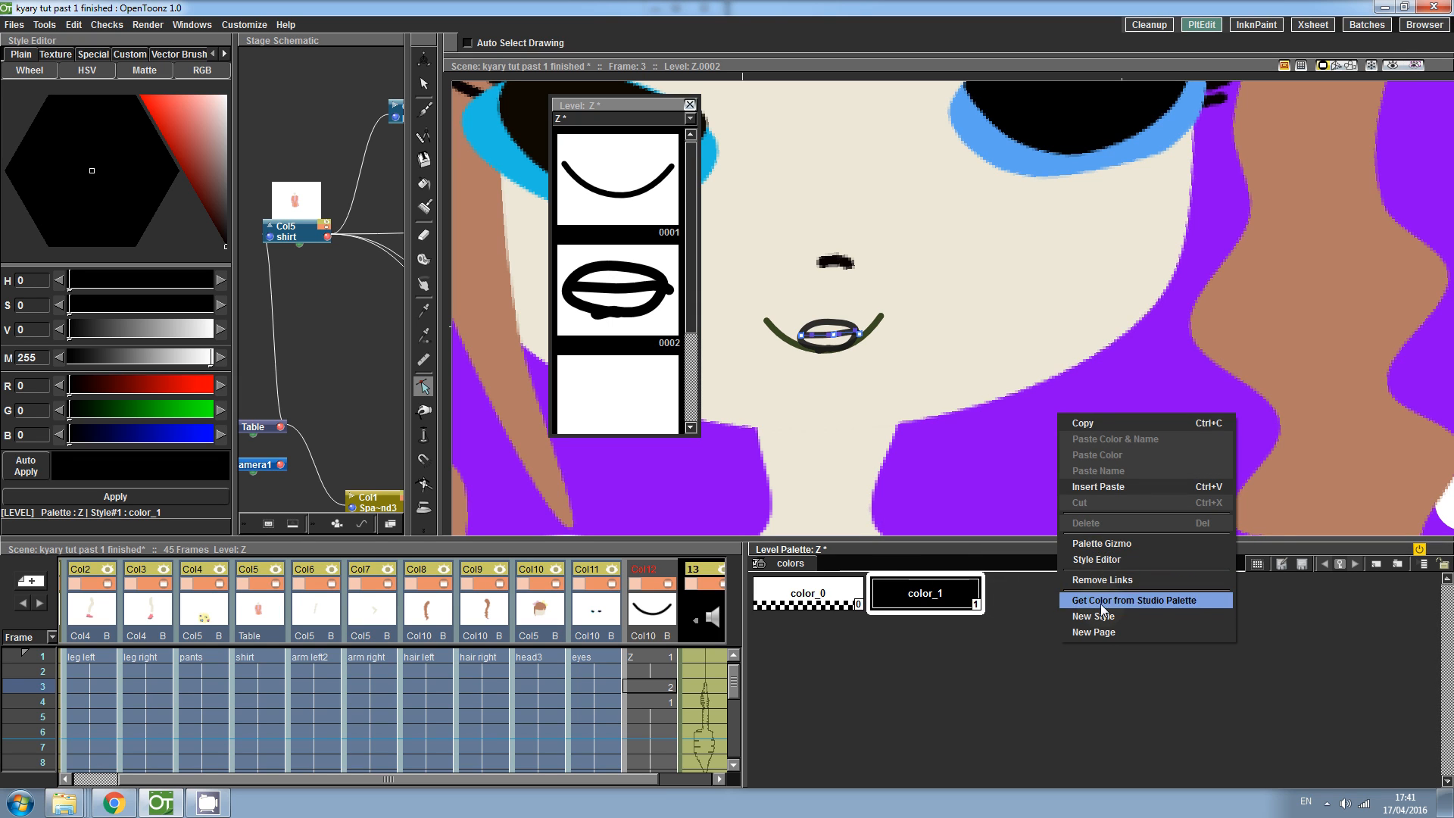
- Add two new palette styles: white (R 255, G 255, B 255) and pink (R 255, G 120, B 120)
click(1098, 615)
drag(202, 136, 234, 72)
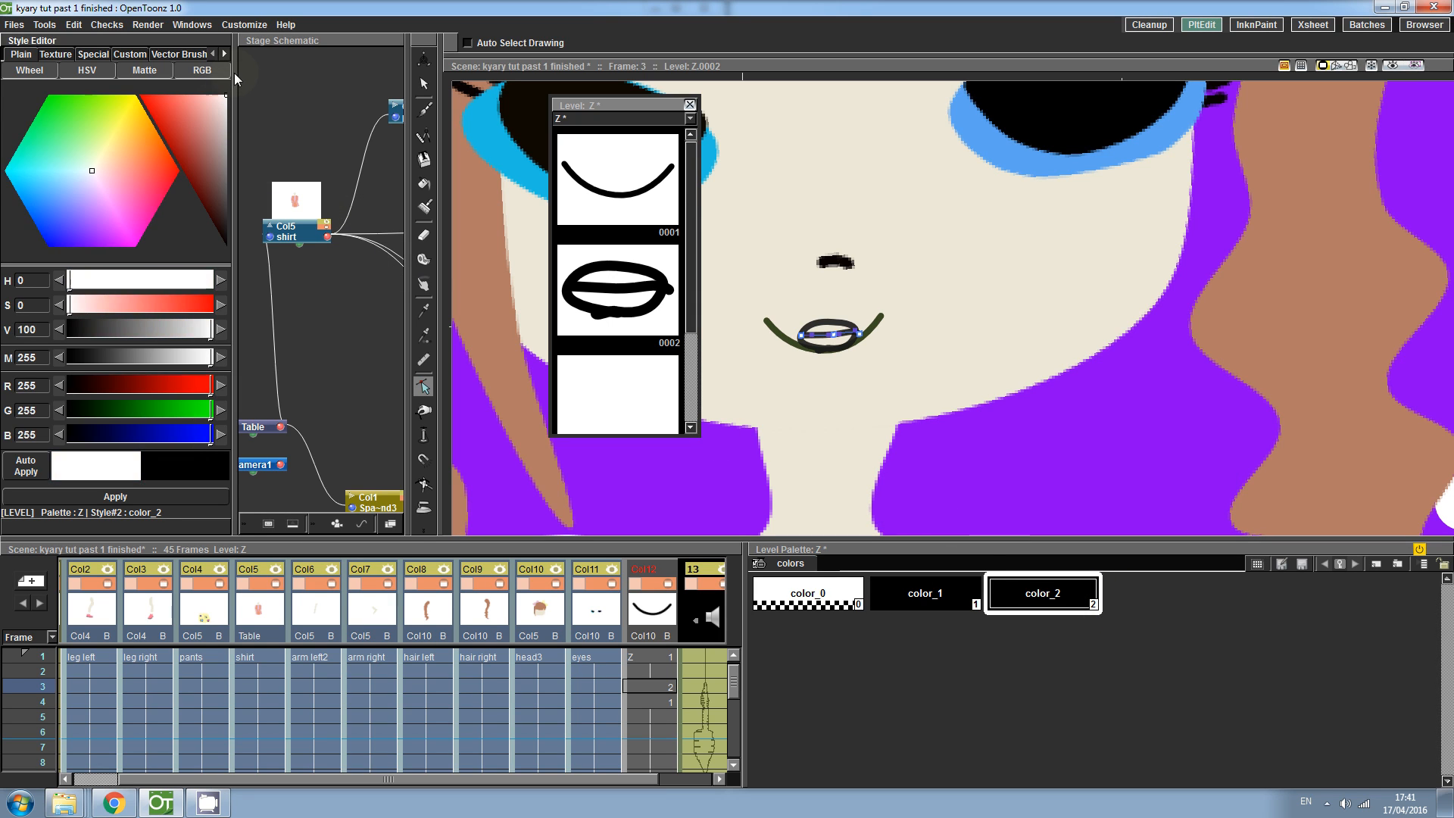
click(161, 497)
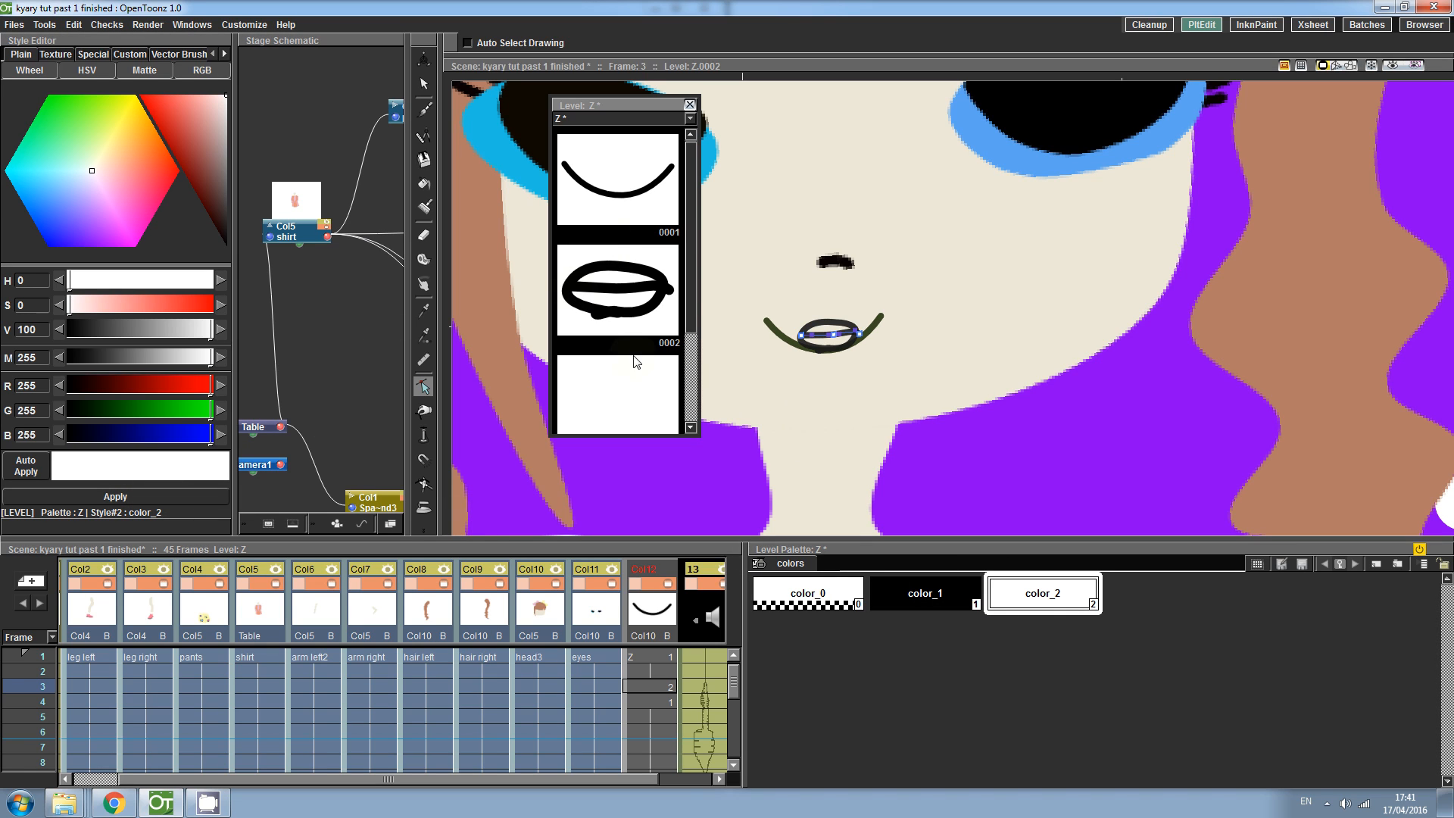
right_click(1096, 666)
click(1165, 642)
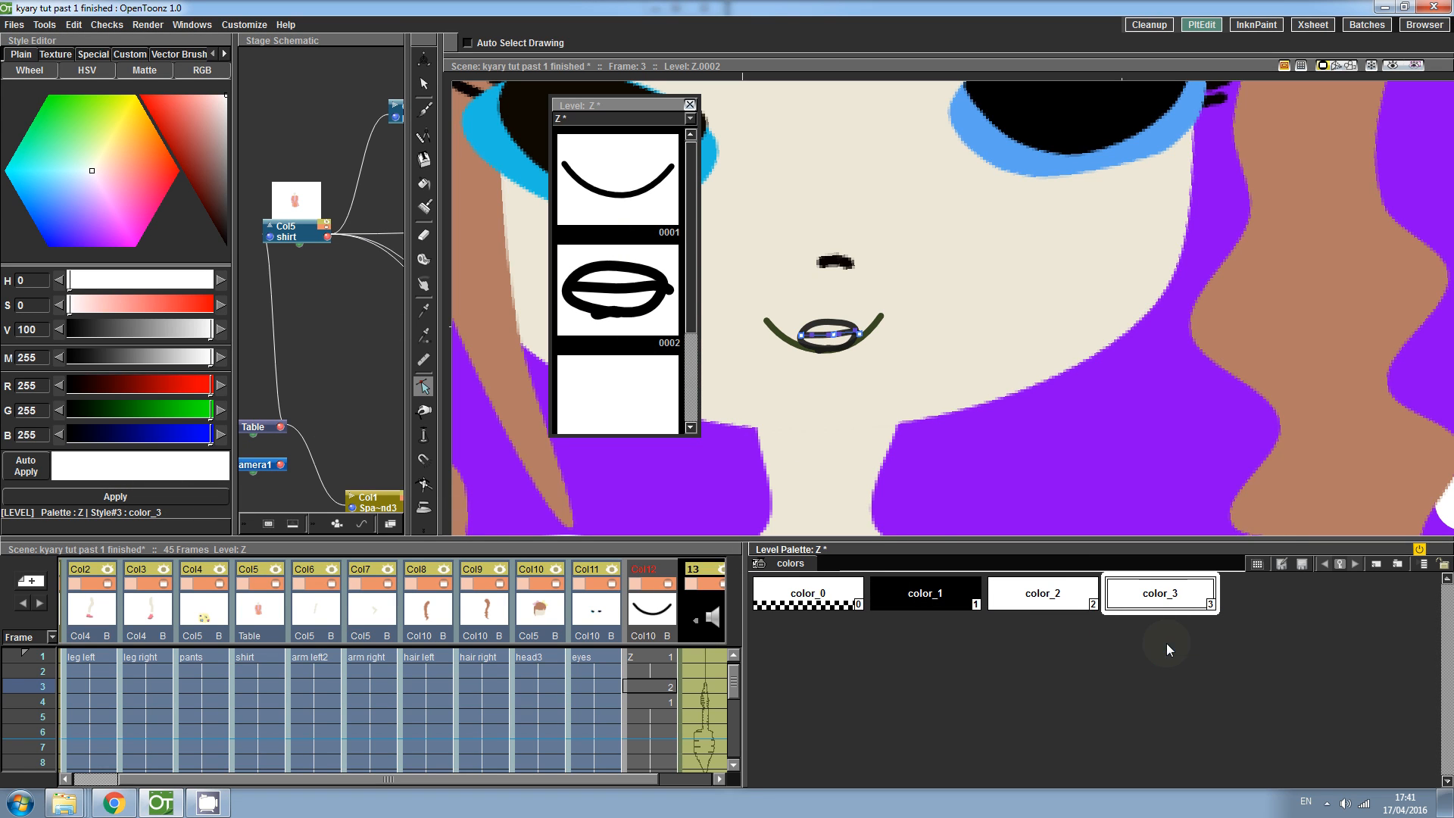
mouse_move(202, 214)
mouse_down()
mouse_move(209, 187)
mouse_move(179, 79)
mouse_up()
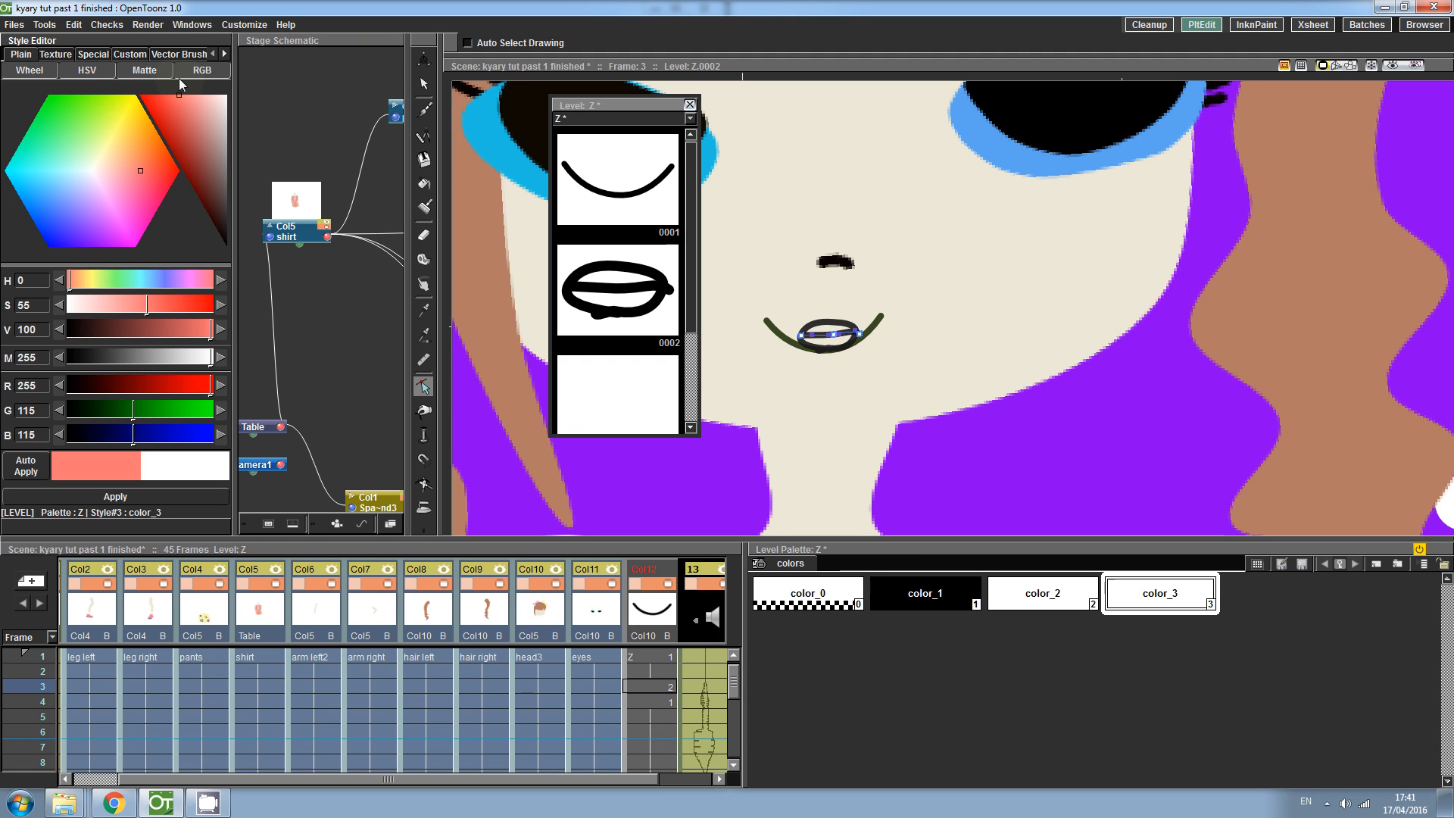
click(139, 497)
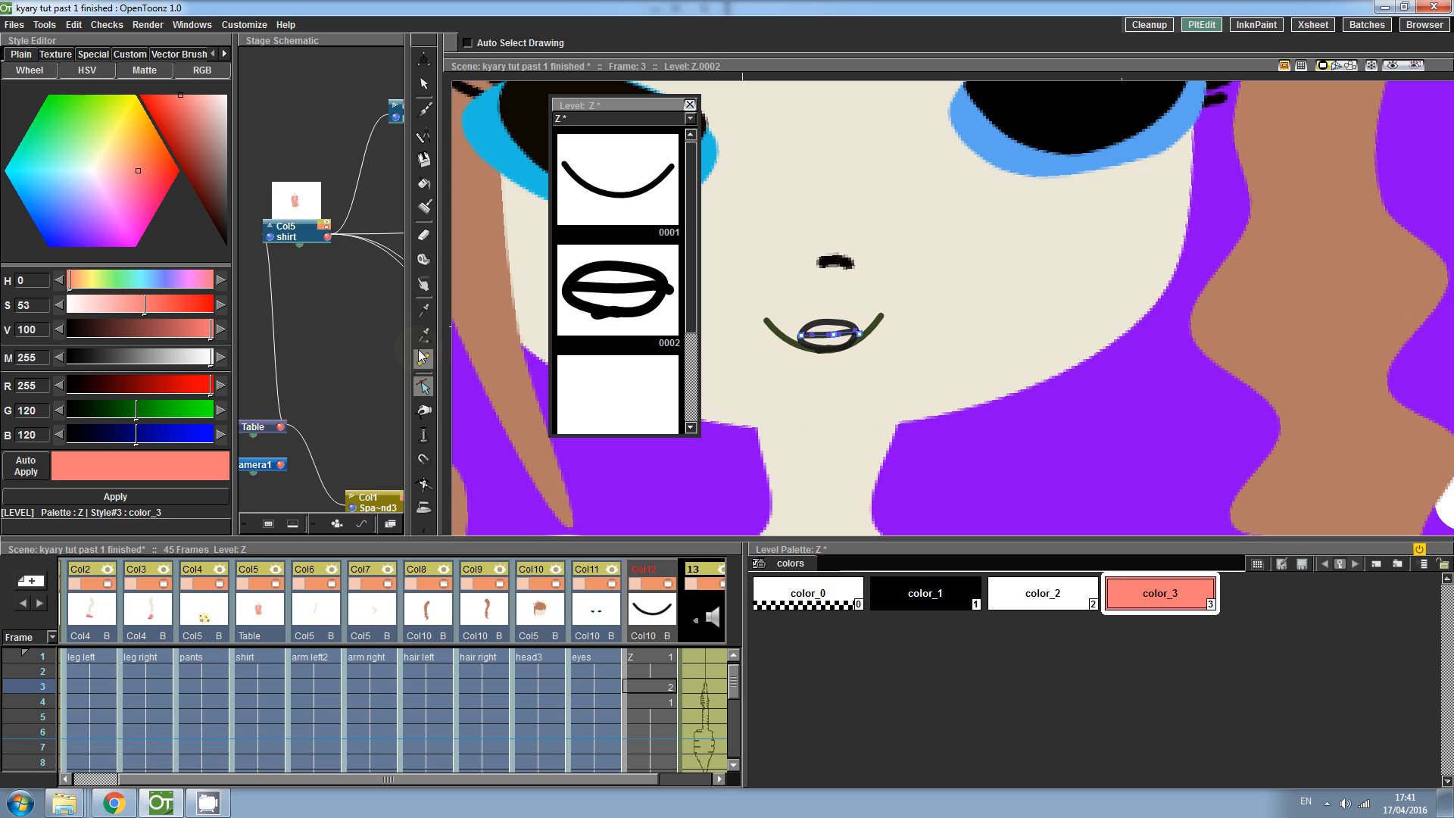
- Zoom into the open mouth and delete the stray stroke blob at its bottom edge with the Selection tool
click(424, 184)
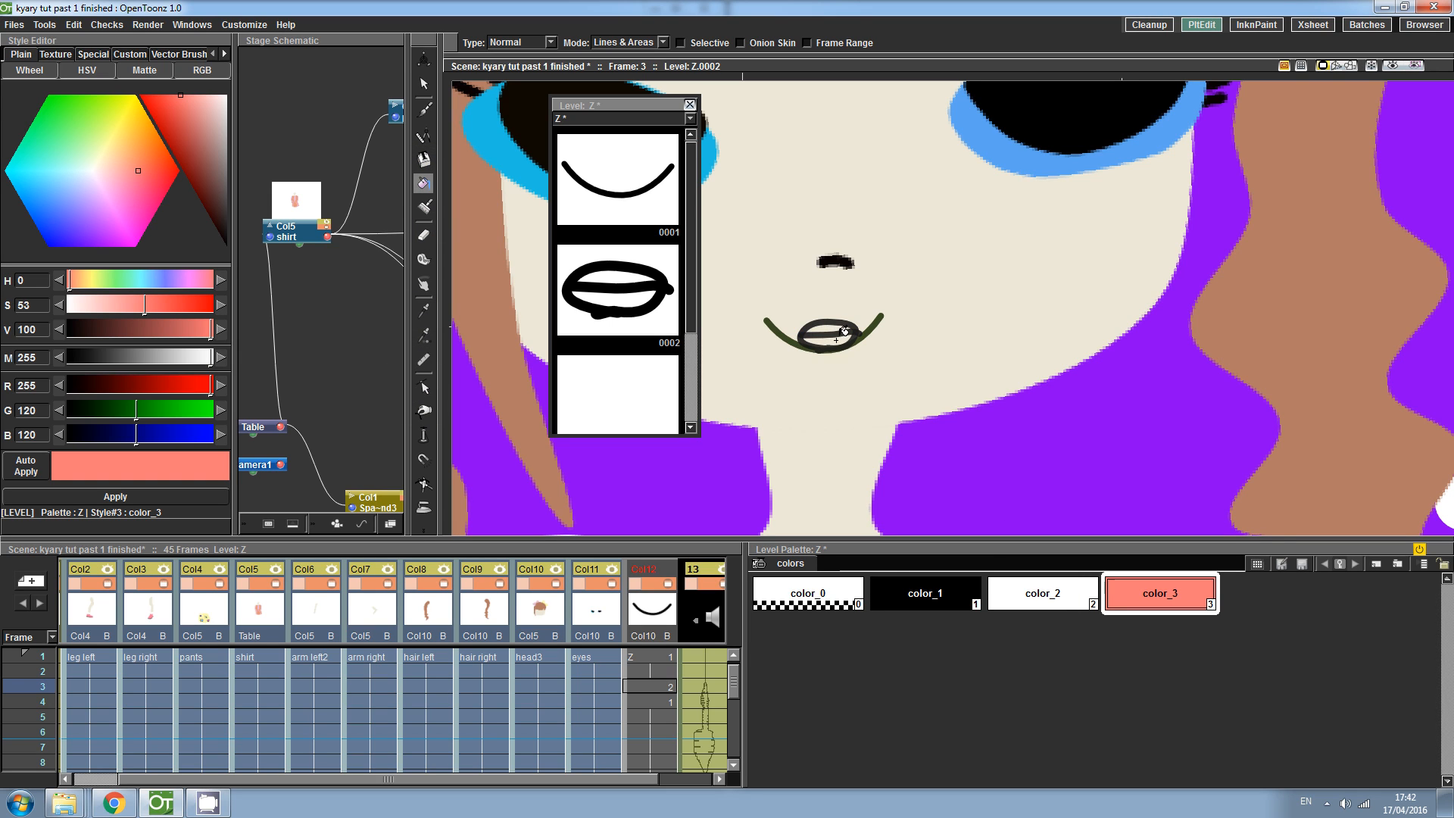
click(1033, 594)
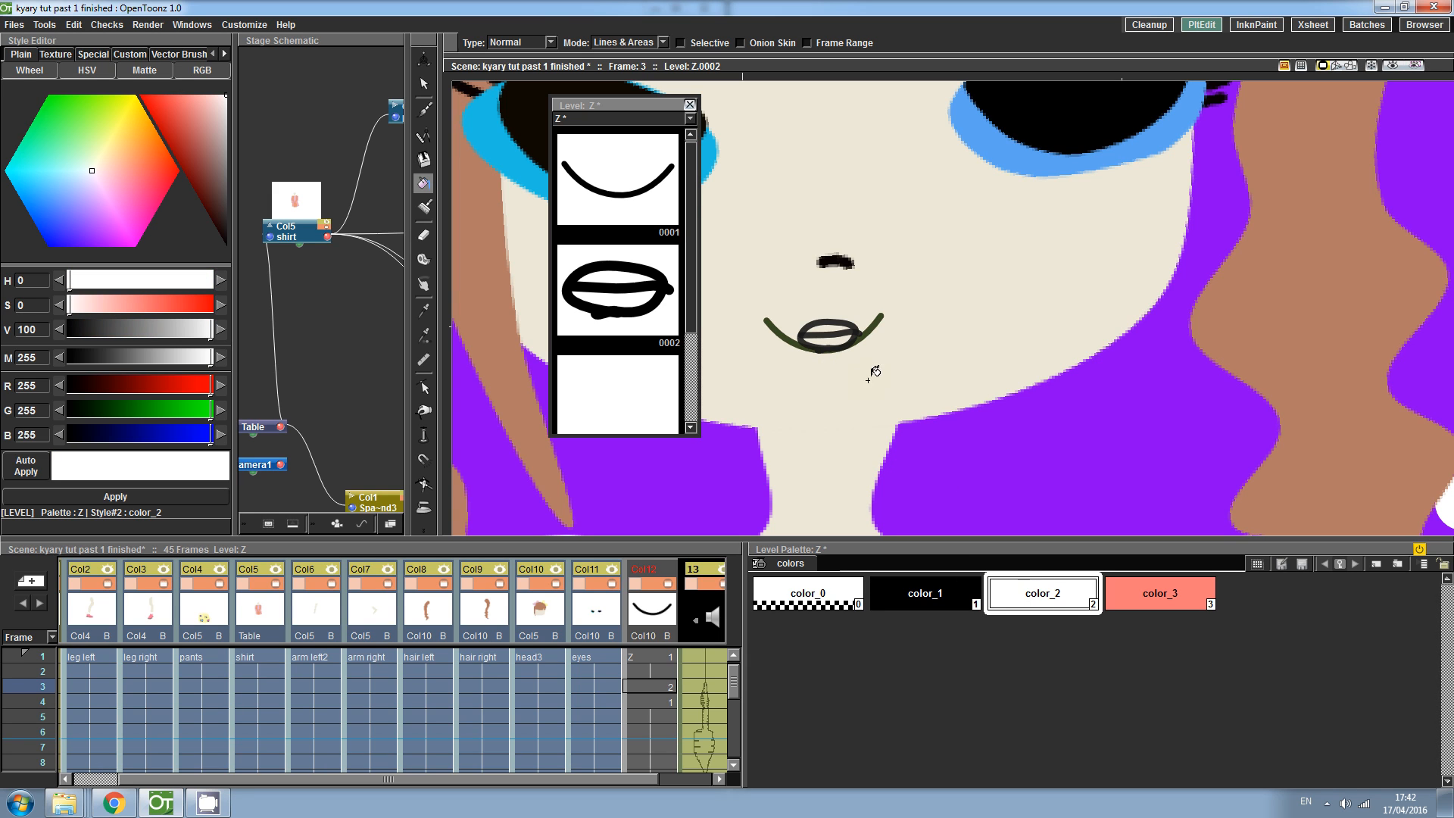
key(shift+space)
drag(789, 407, 824, 311)
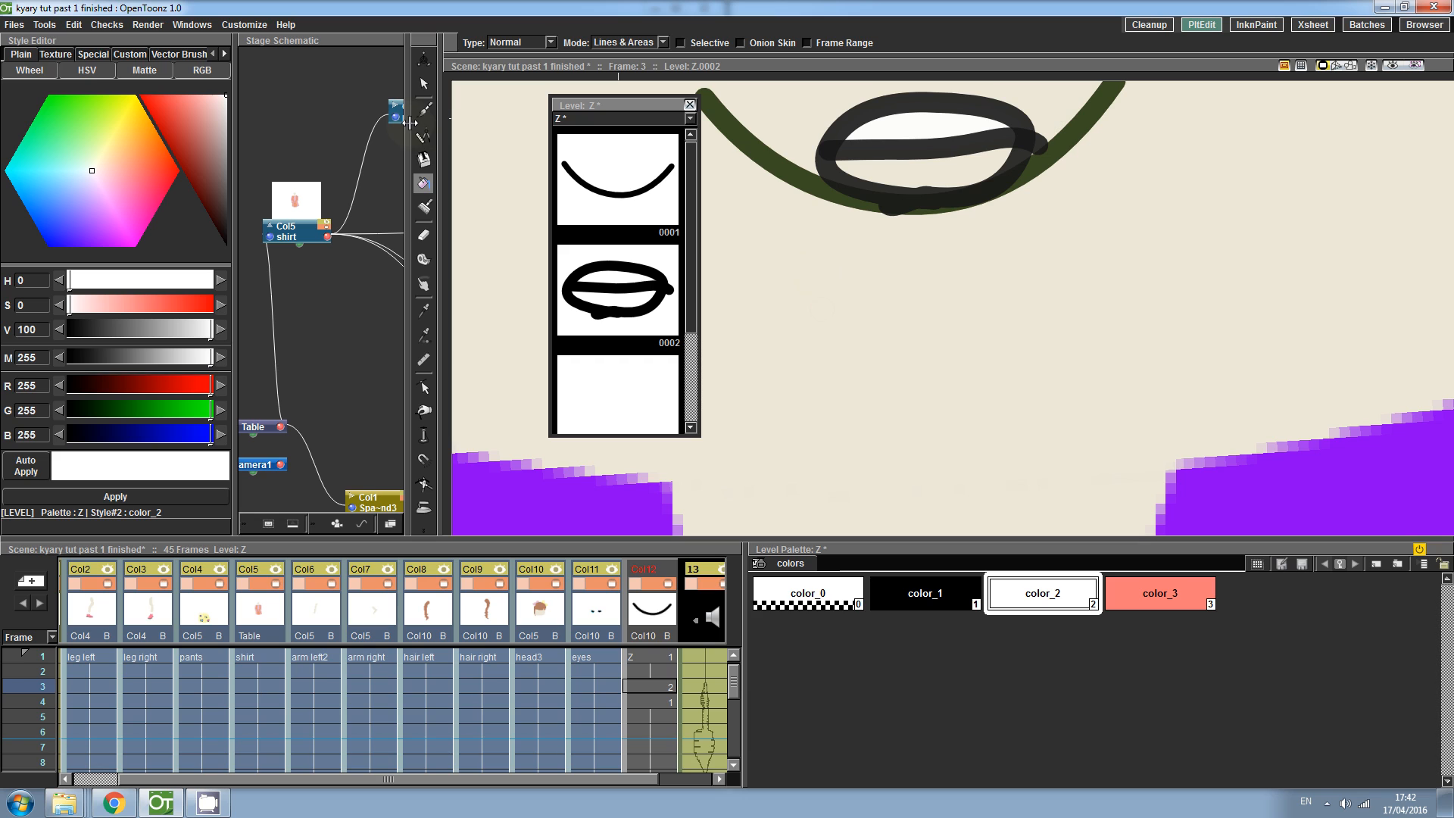
click(424, 387)
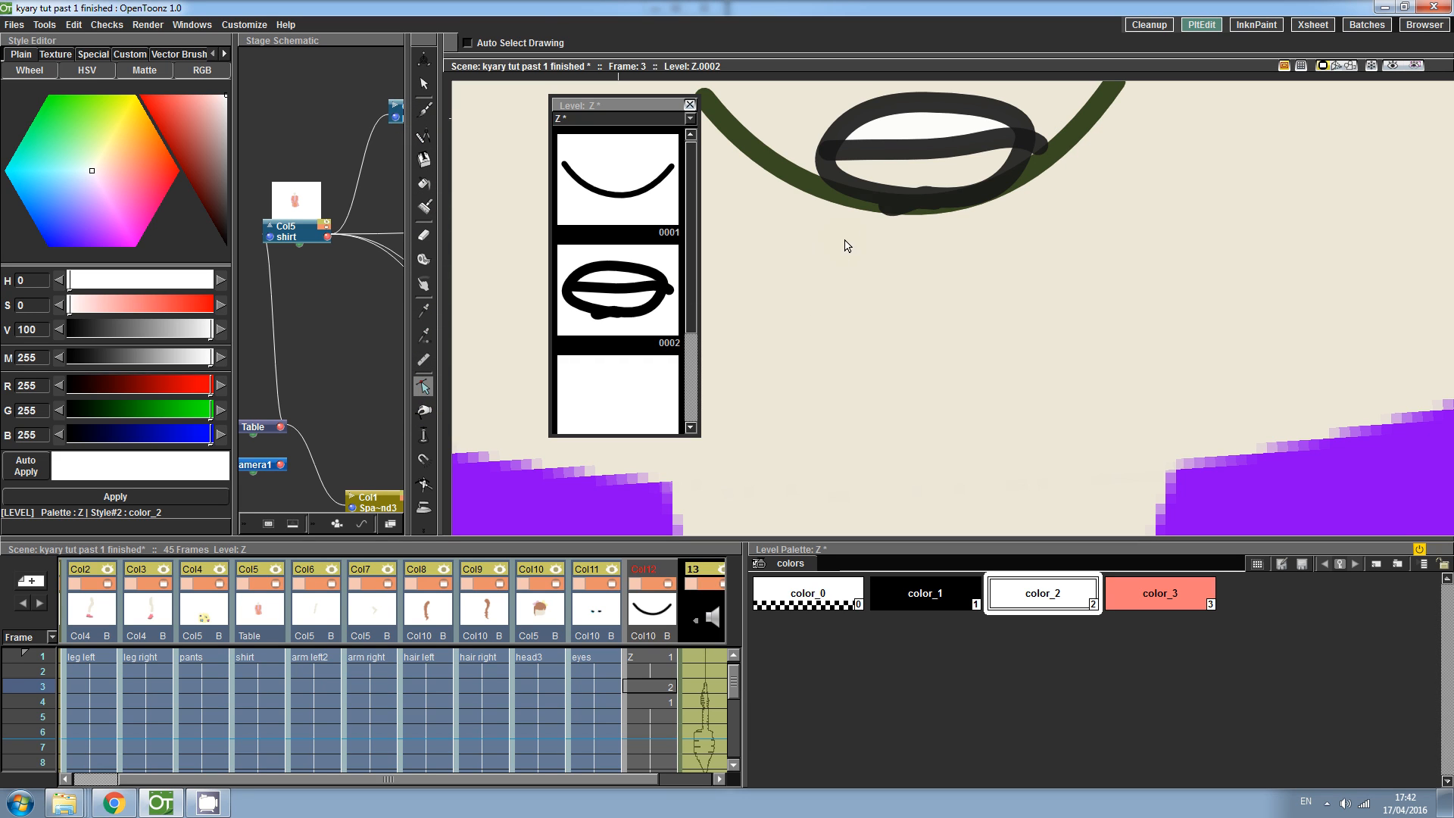
click(896, 214)
mouse_move(890, 206)
mouse_down()
mouse_move(884, 220)
mouse_move(861, 205)
mouse_up()
key(Delete)
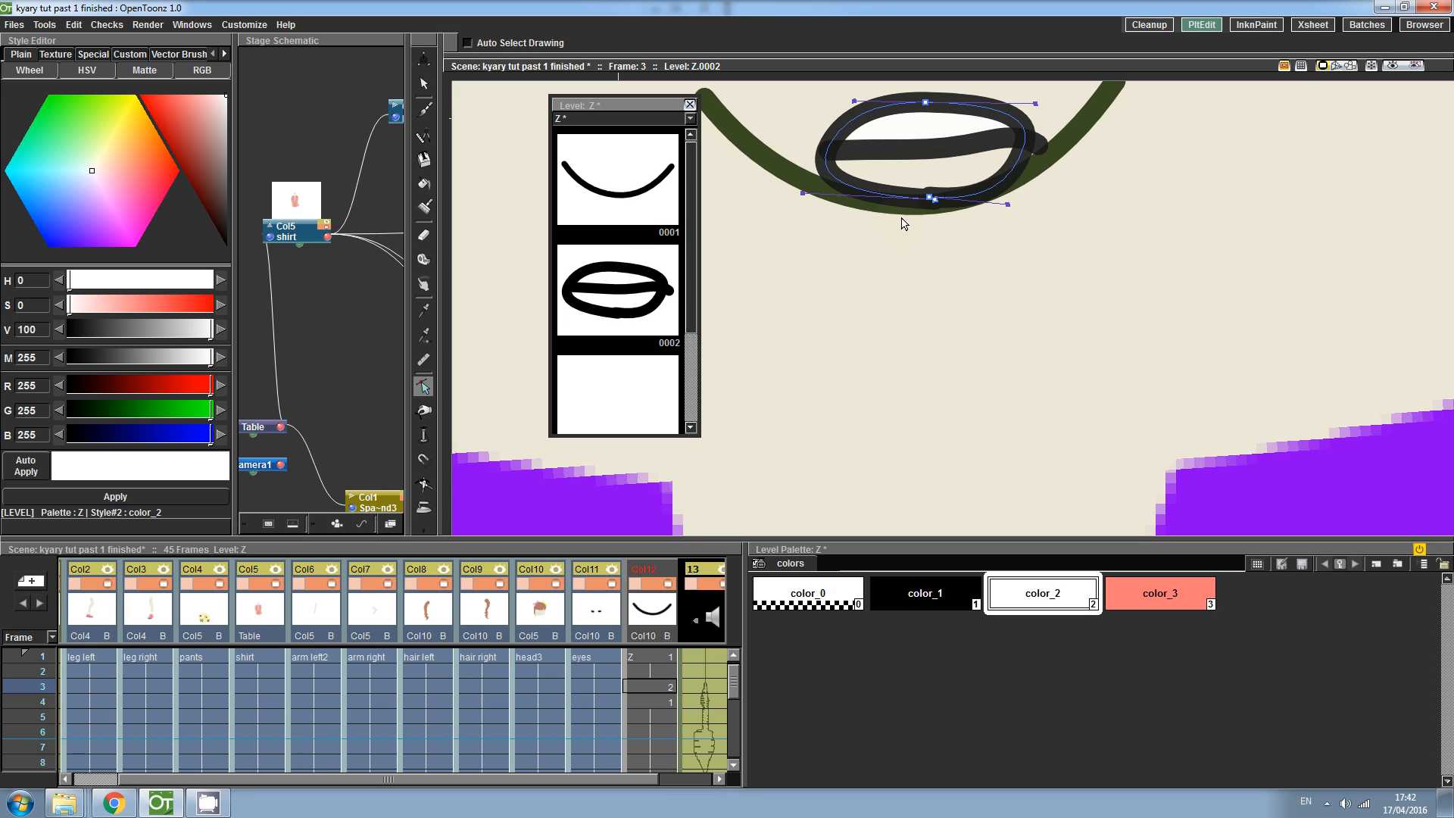
- Adjust the teeth line's right end and fill the upper mouth white and the lower mouth pink
drag(934, 203, 932, 197)
click(936, 279)
click(1037, 147)
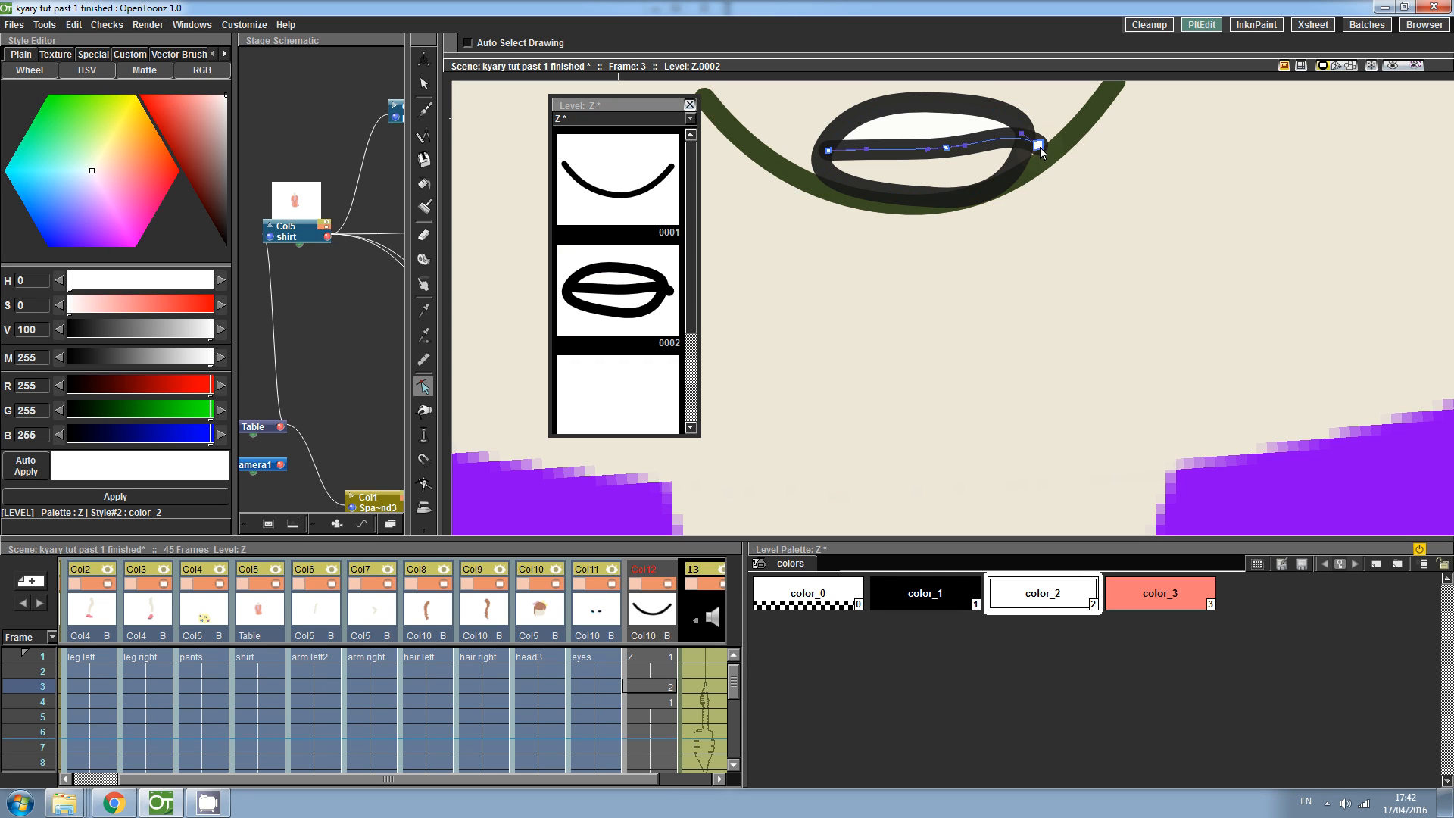
click(1023, 145)
mouse_move(1024, 146)
mouse_down()
mouse_move(1006, 138)
mouse_move(1024, 144)
mouse_up()
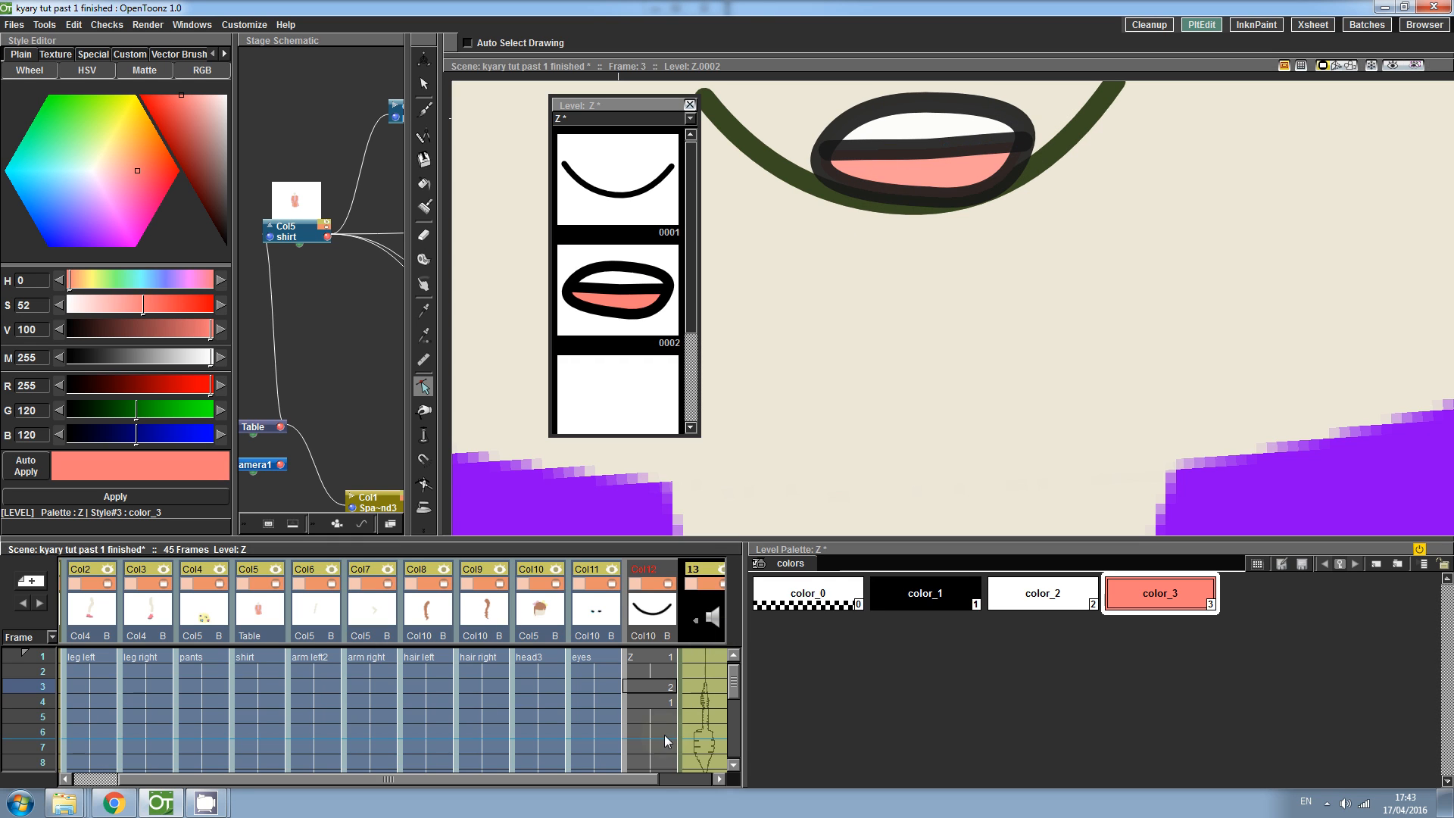
- Expose drawing 2 on frames 4 and 5 and a new drawing 3 on frame 6 of the Z column
click(669, 707)
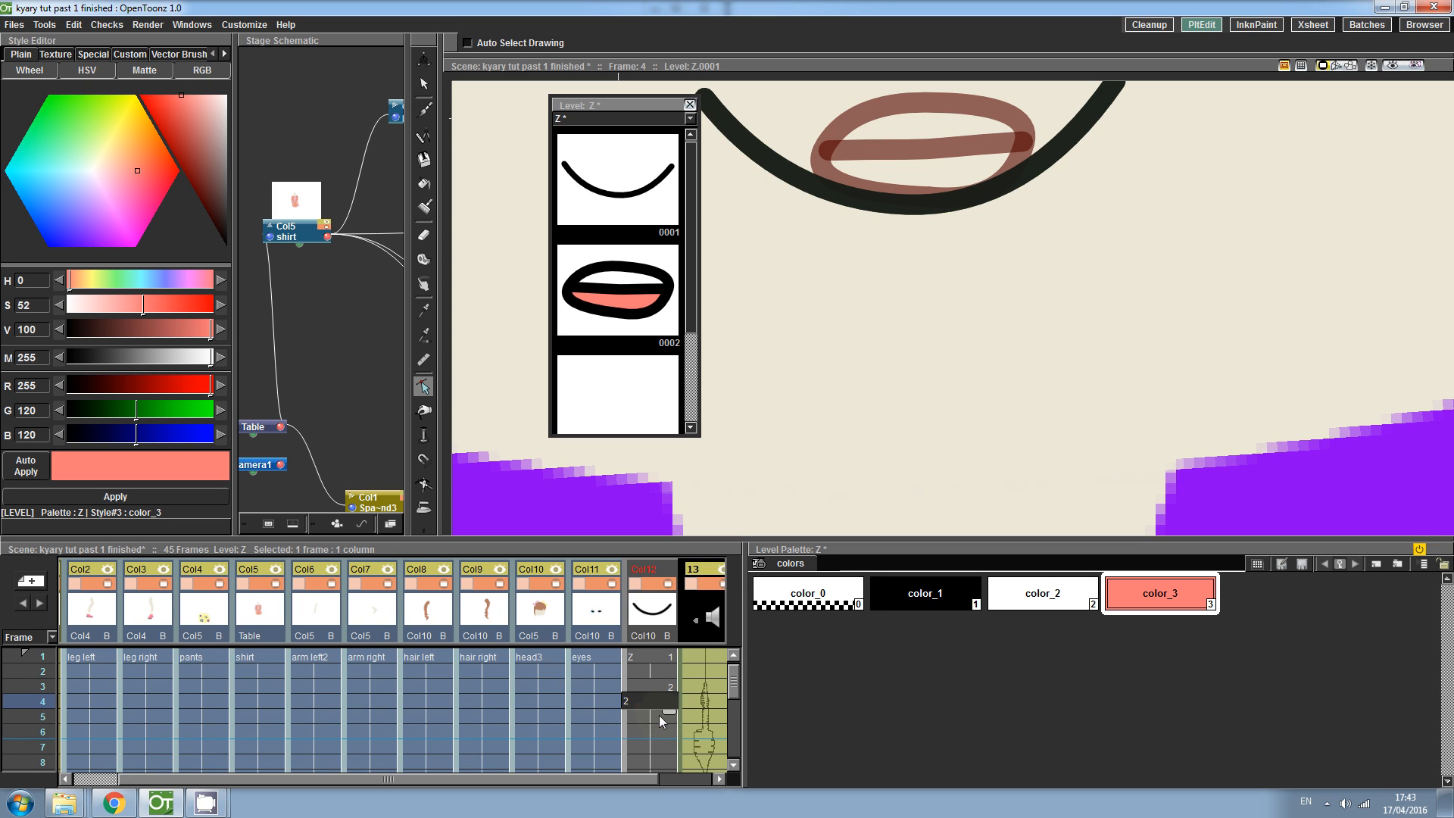
double_click(635, 702)
text(2)
key(Return)
text(2)
key(Return)
text(3)
key(Return)
key(Up)
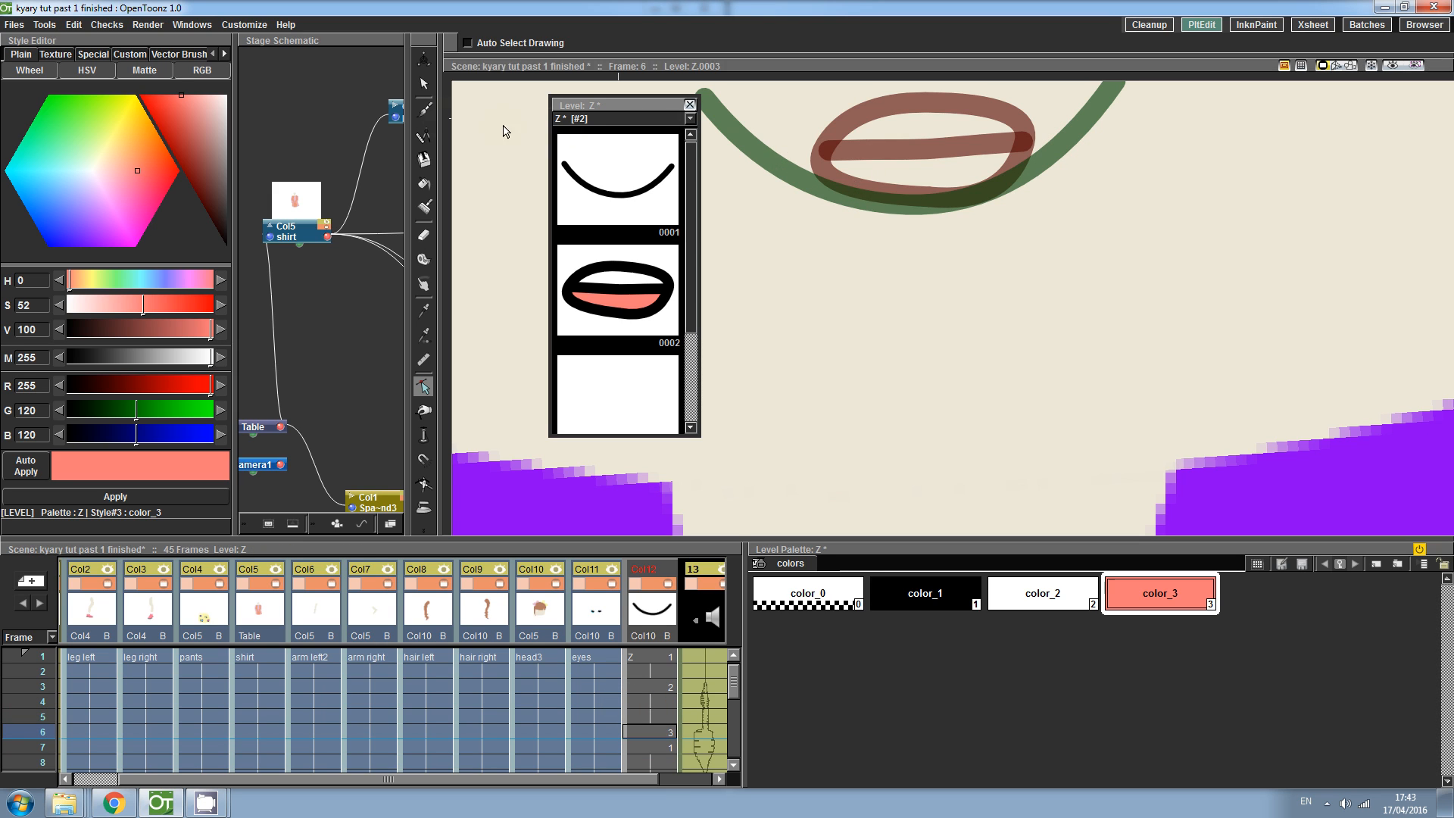
- Switch to the Brush, zoom into the mouth area and re-expose drawing 3 on frame 6
key(b)
key(shift+space)
drag(840, 166, 845, 204)
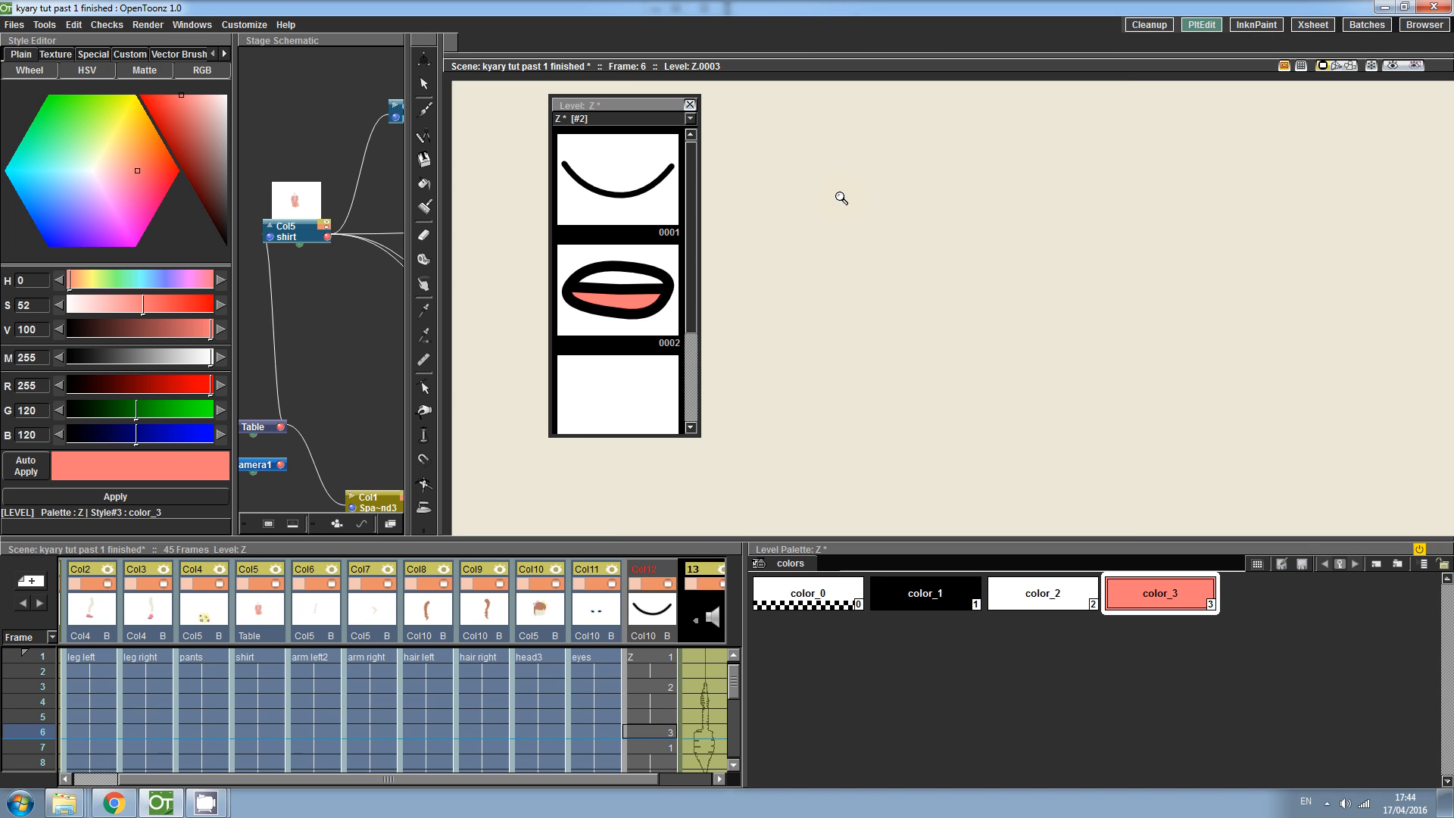
drag(923, 317, 925, 457)
click(641, 408)
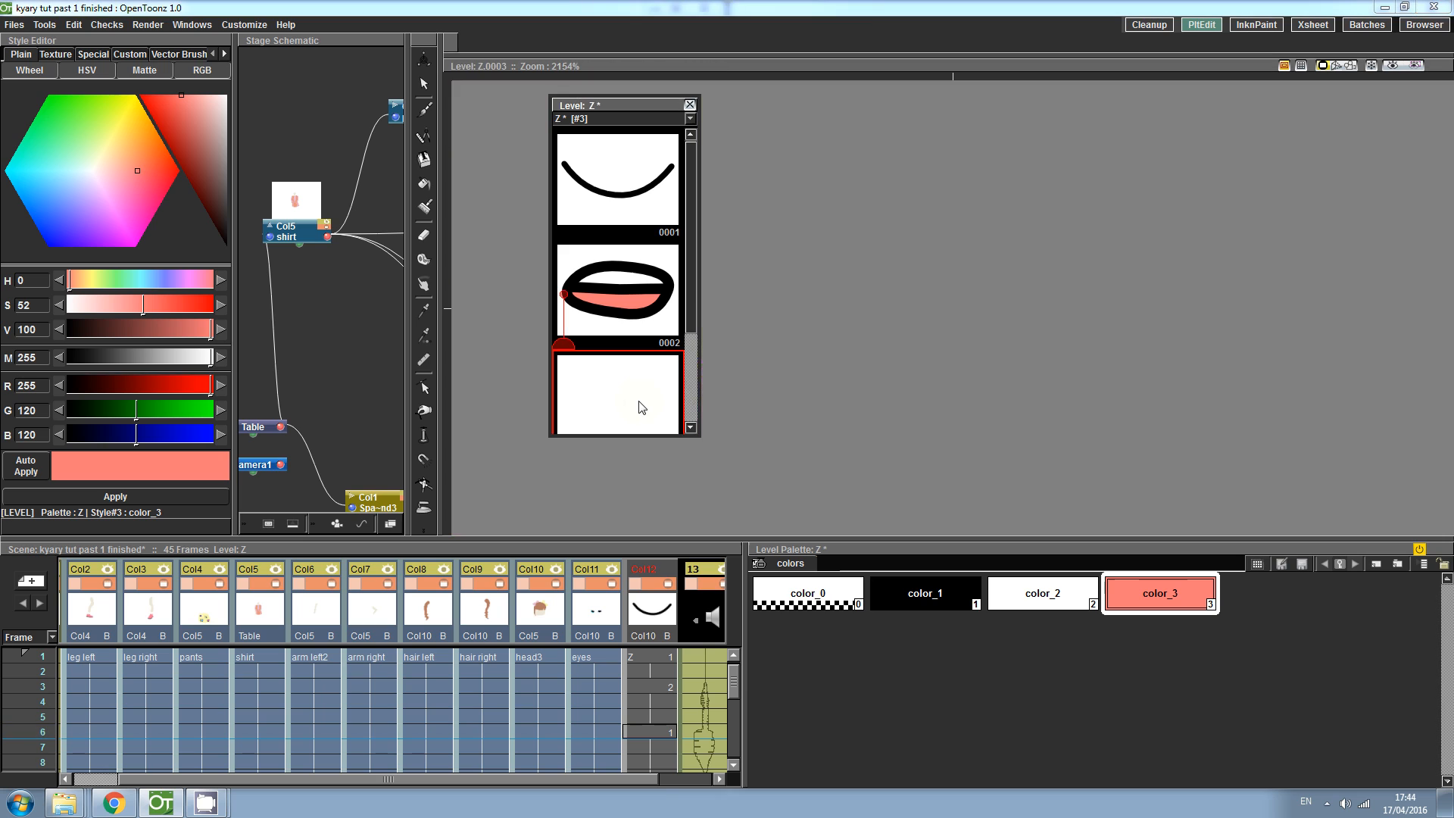
click(1393, 67)
click(1392, 67)
double_click(663, 731)
text(3)
key(Return)
click(852, 651)
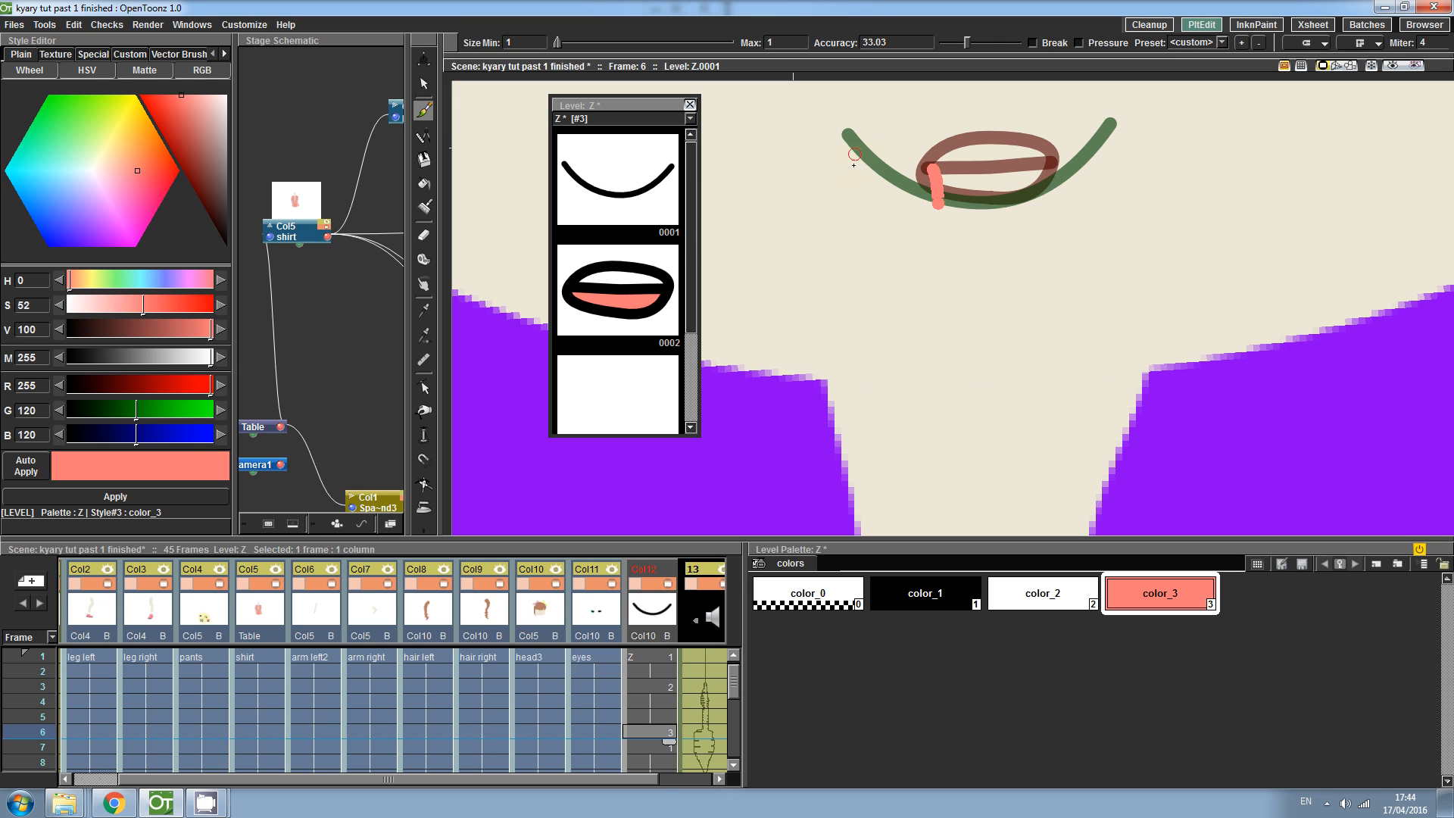
- Undo a stray pink stroke and draw a black oval mouth outline in drawing 3, redrawing it once
click(424, 235)
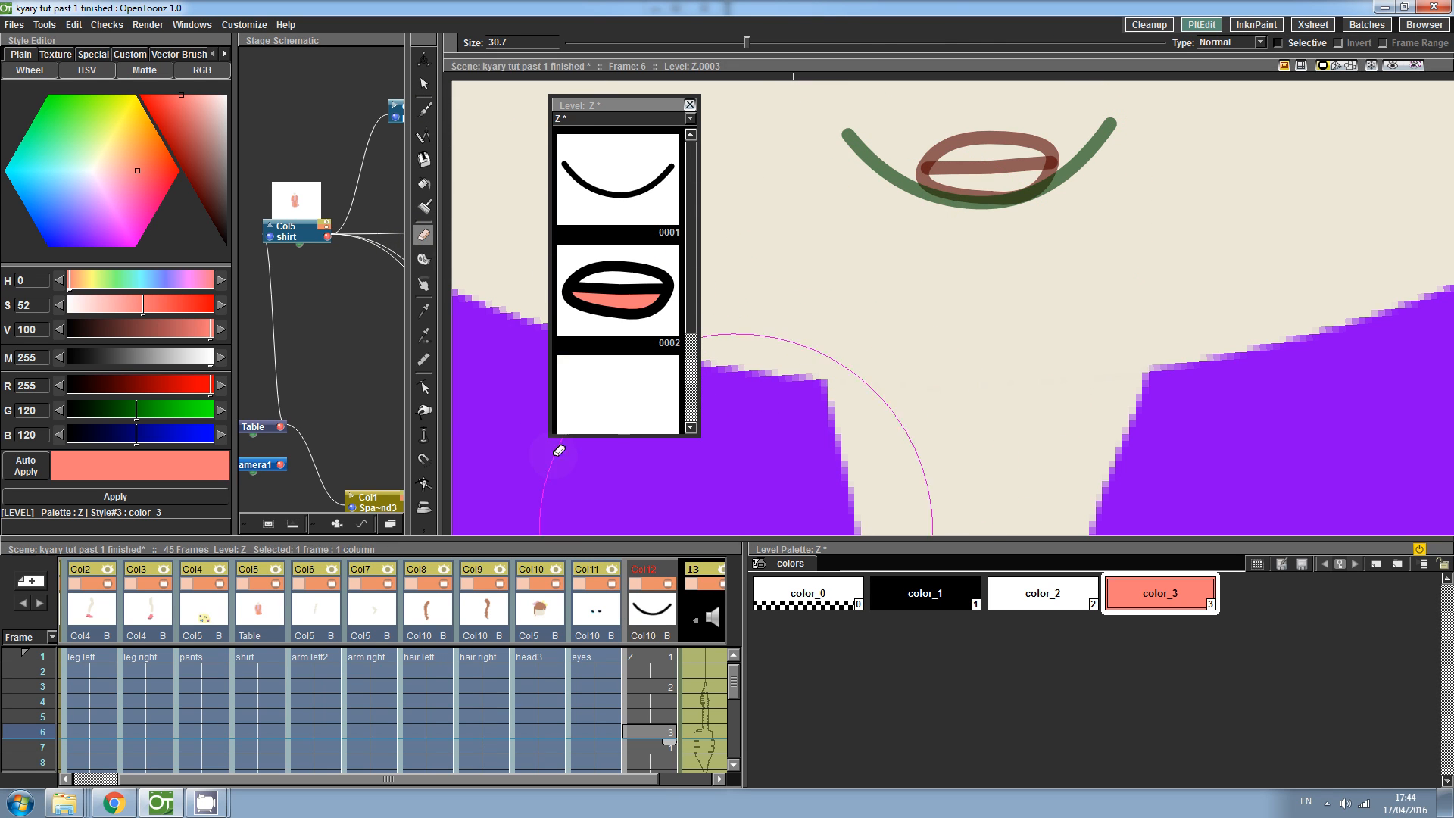
click(425, 110)
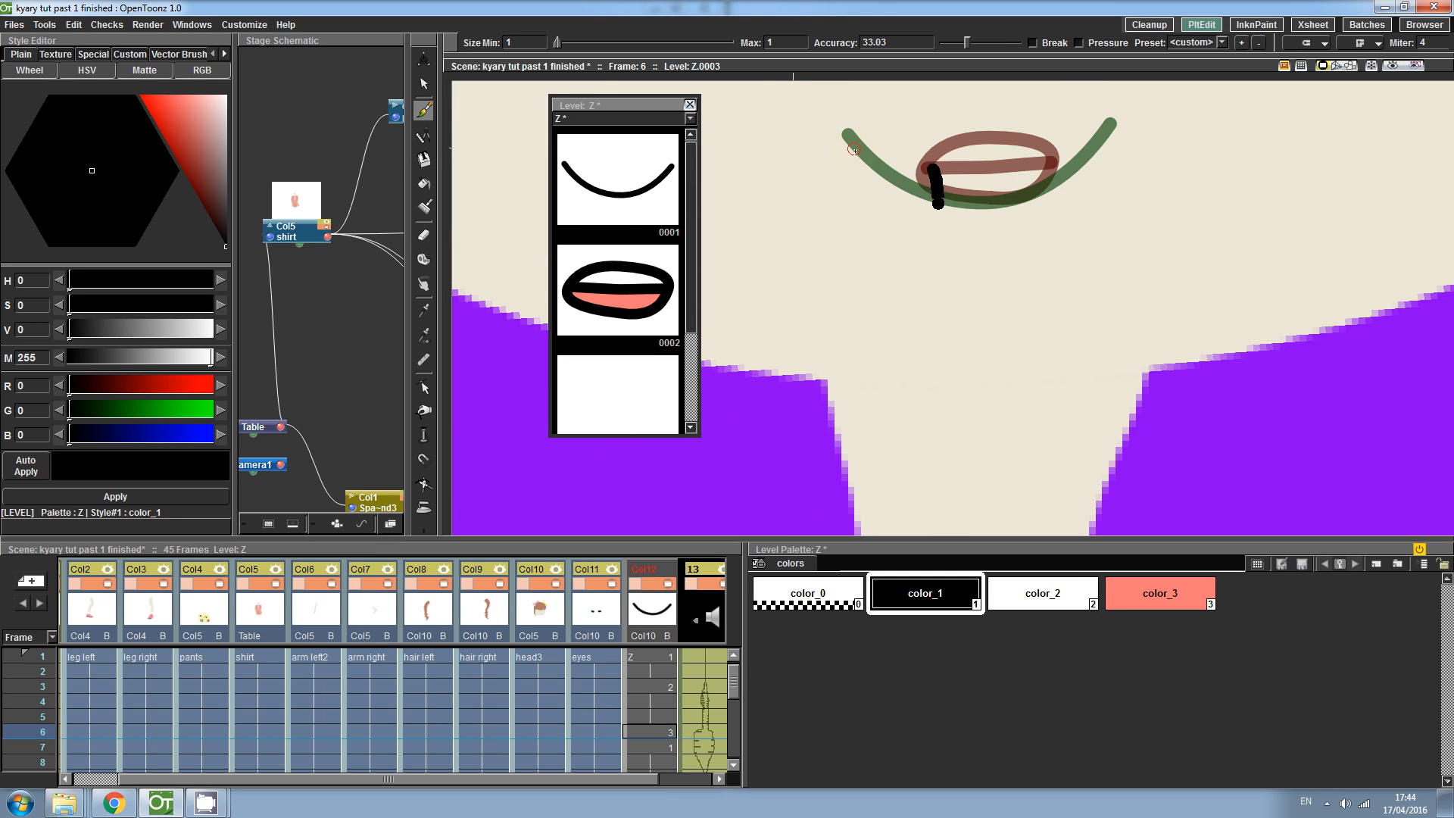
key(ctrl+z)
mouse_move(857, 154)
mouse_down()
mouse_move(1057, 135)
mouse_move(1083, 165)
mouse_move(1062, 183)
mouse_move(938, 203)
mouse_move(885, 200)
mouse_move(851, 144)
mouse_up()
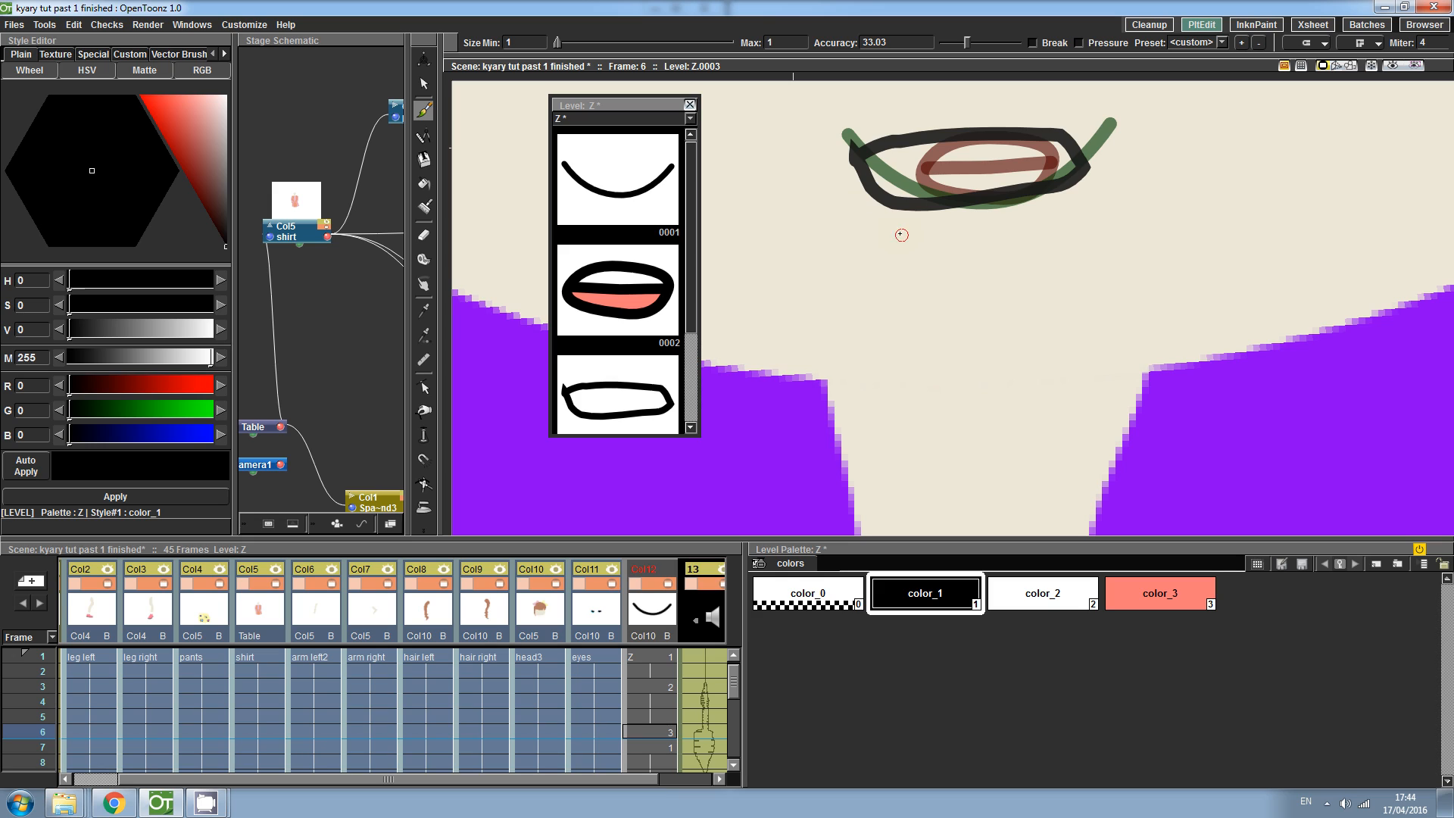
key(ctrl+z)
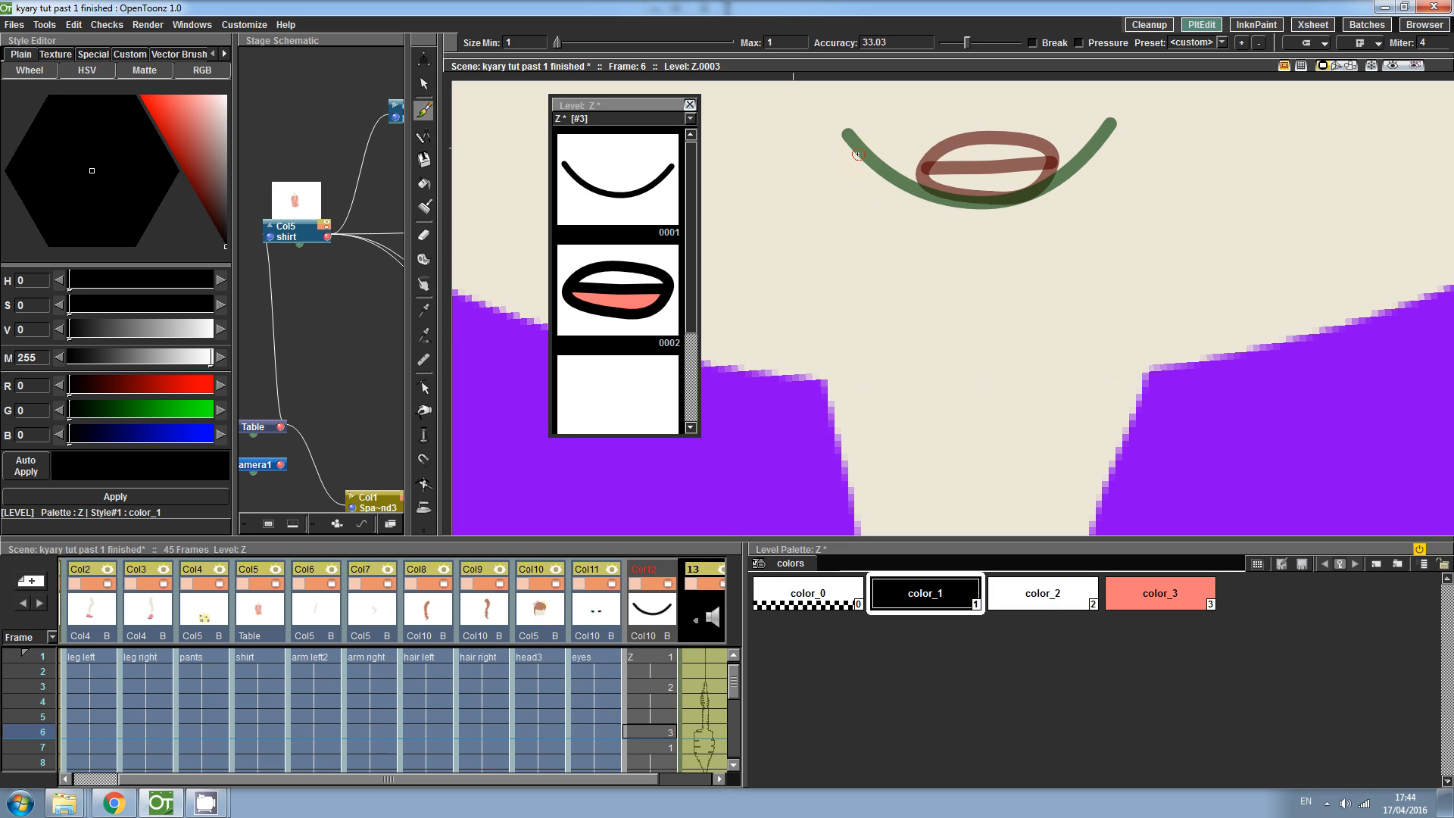
mouse_move(858, 161)
mouse_down()
mouse_move(909, 125)
mouse_move(1029, 115)
mouse_move(1092, 130)
mouse_move(1104, 151)
mouse_move(1079, 186)
mouse_move(943, 206)
mouse_move(862, 181)
mouse_move(856, 153)
mouse_up()
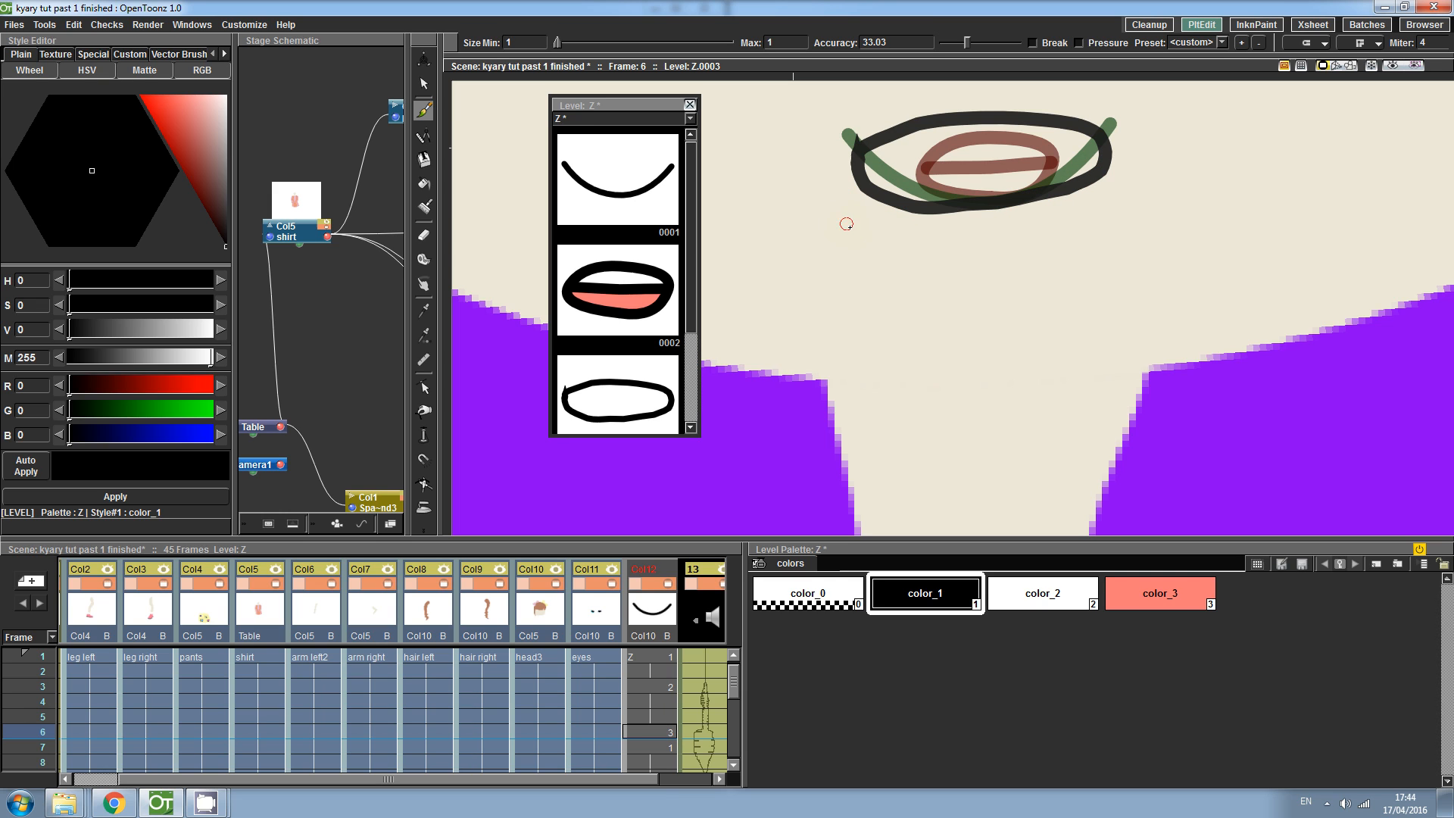
- Select the oval outline and delete several of its control points to flatten the mouth shape
click(423, 387)
click(933, 214)
drag(963, 245, 850, 179)
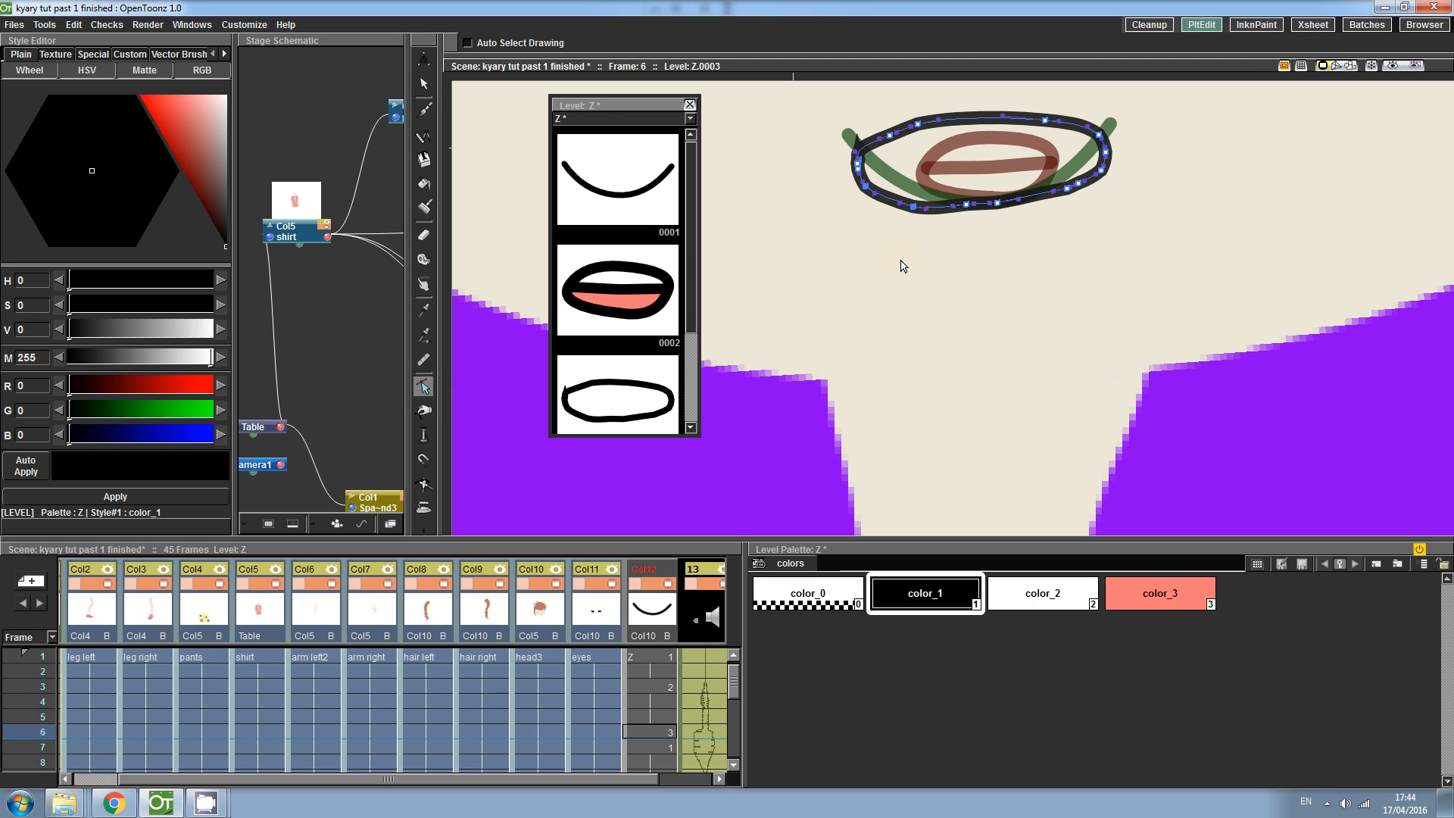
key(Delete)
drag(1119, 236, 1031, 162)
key(Delete)
drag(877, 113, 937, 178)
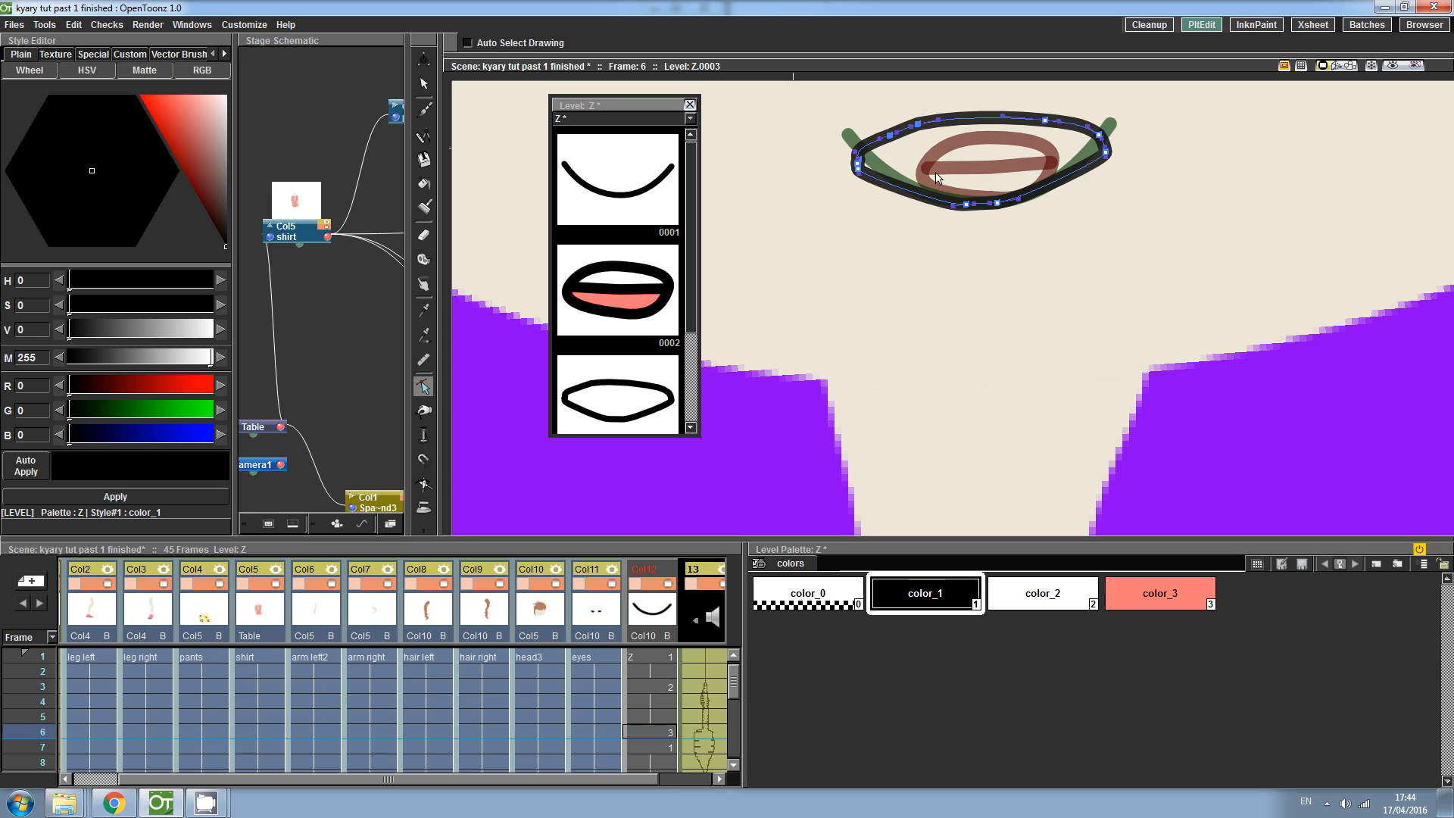
key(Delete)
mouse_move(1046, 121)
mouse_down()
mouse_move(984, 123)
mouse_move(996, 128)
mouse_up()
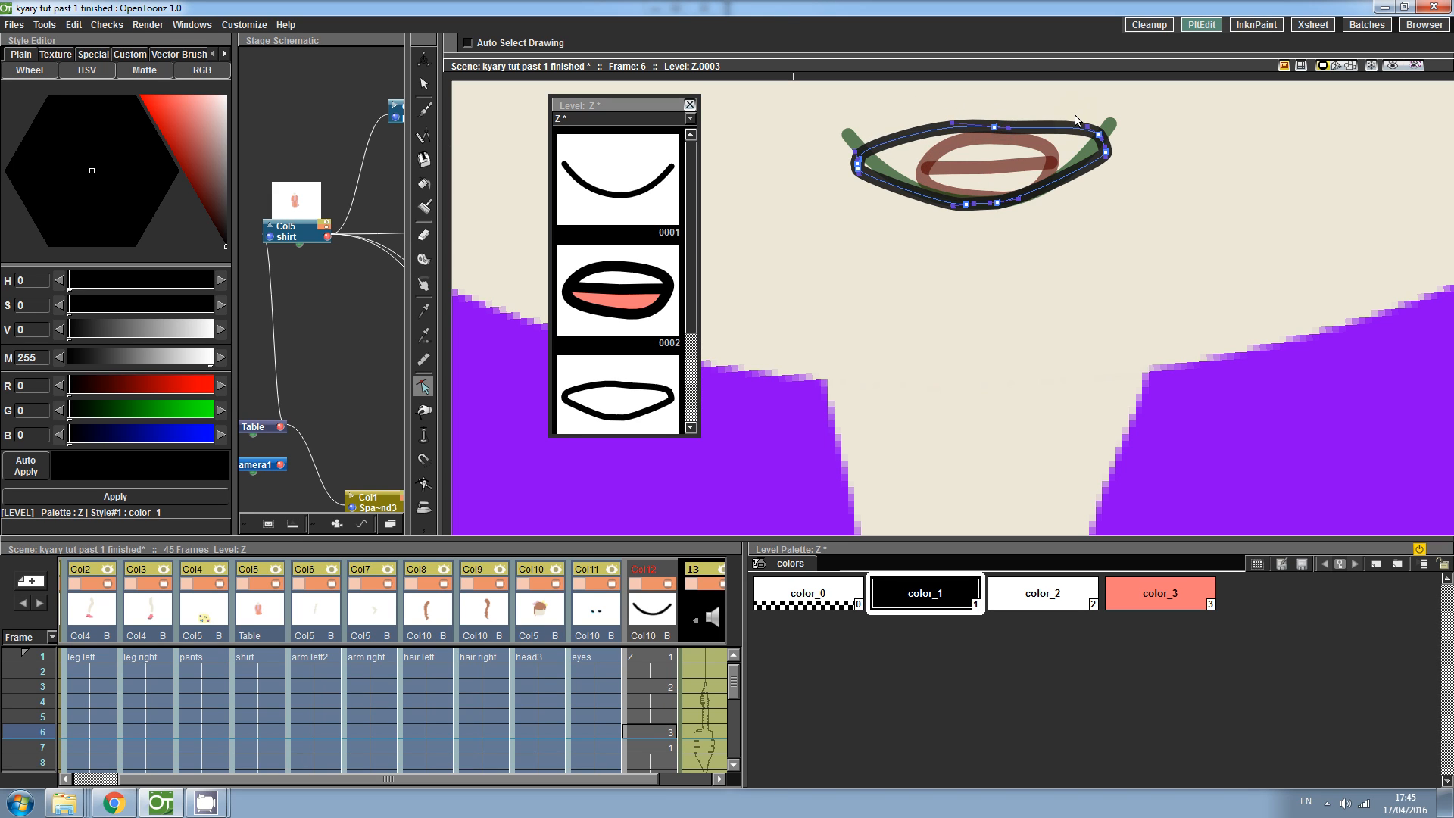
drag(1110, 145, 1111, 147)
key(Delete)
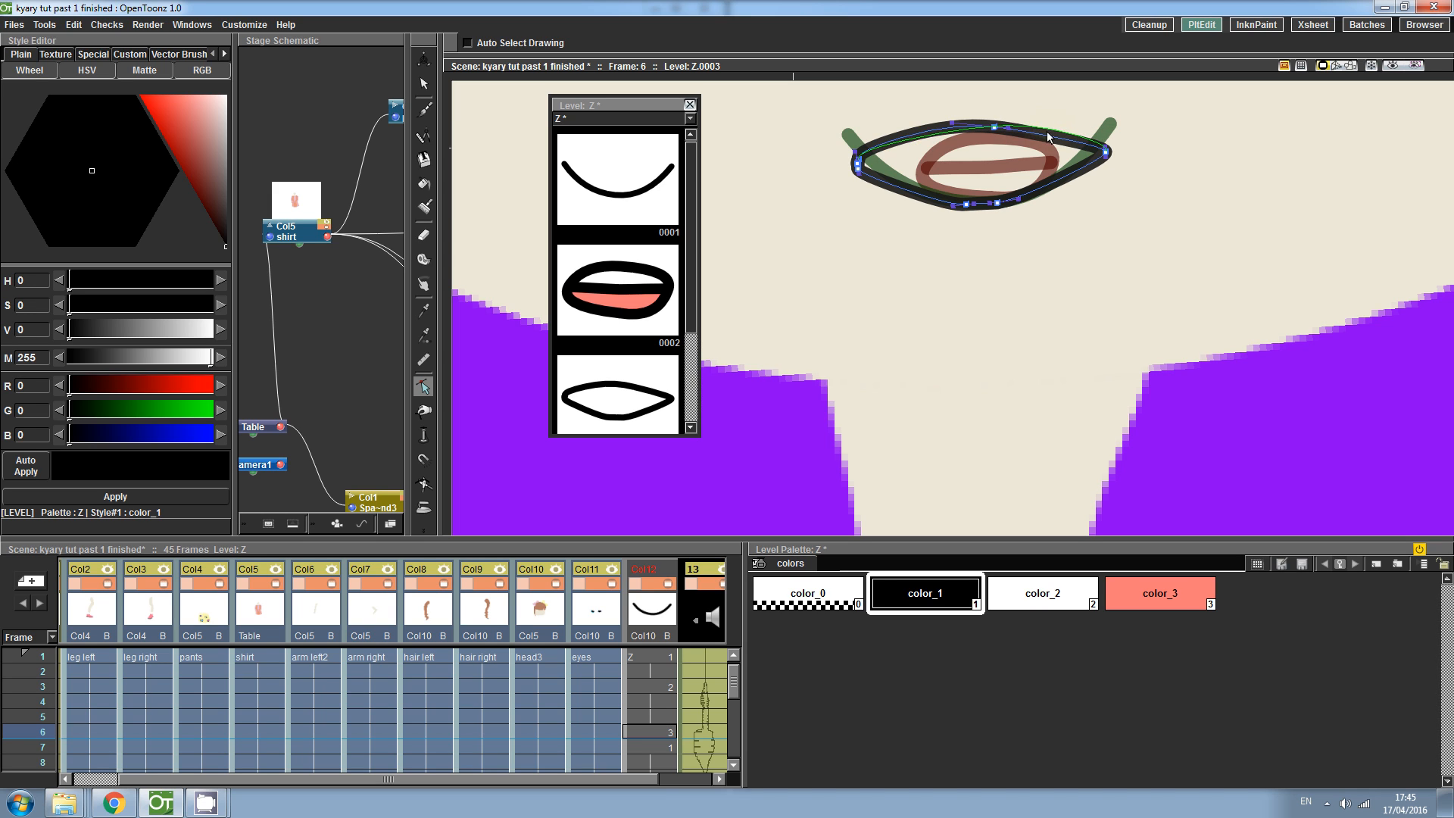
- Drag the outline's remaining points to shape the mouth into a flat lens shape
drag(1047, 131, 1048, 129)
drag(894, 141, 889, 135)
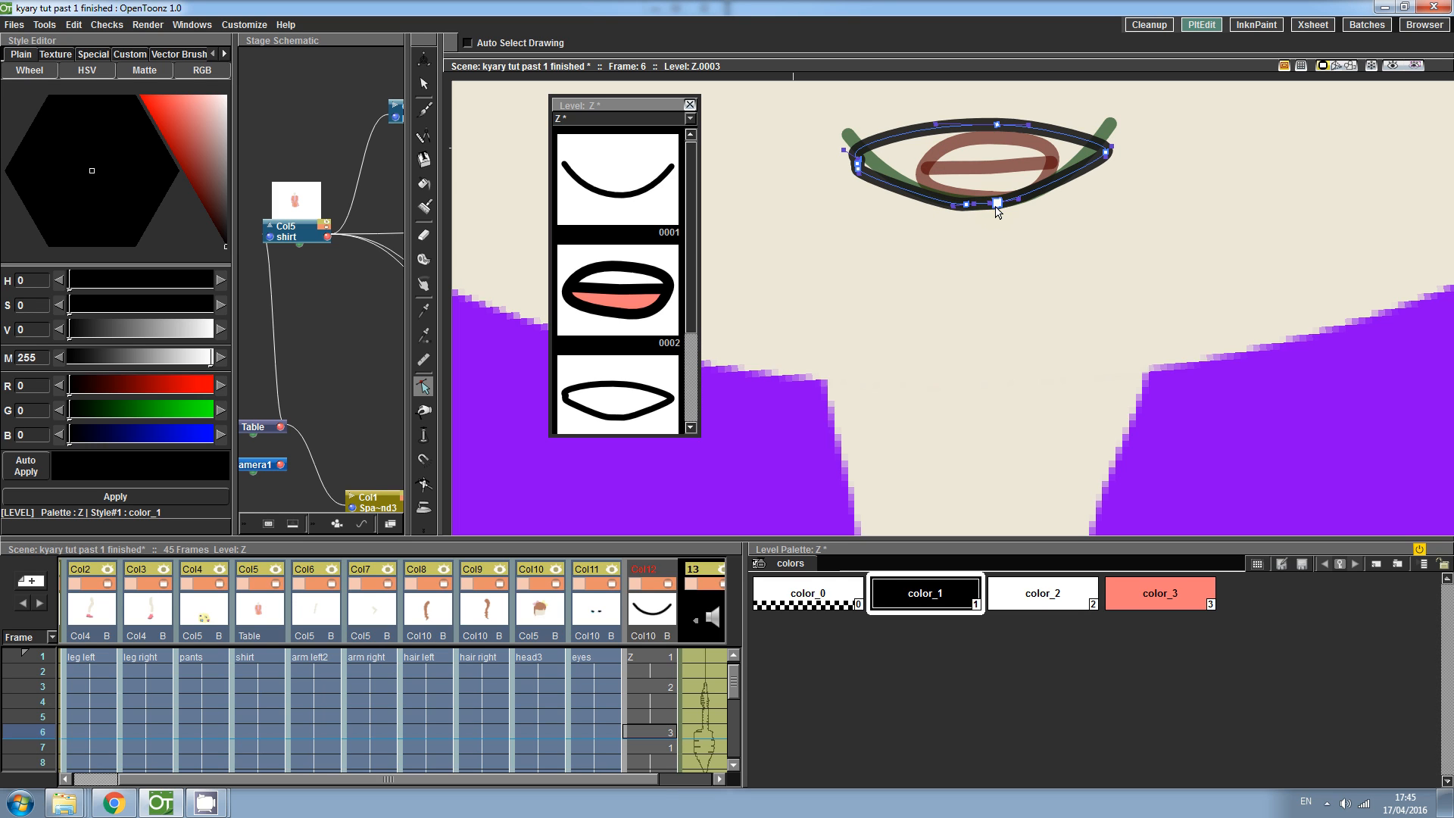
key(Delete)
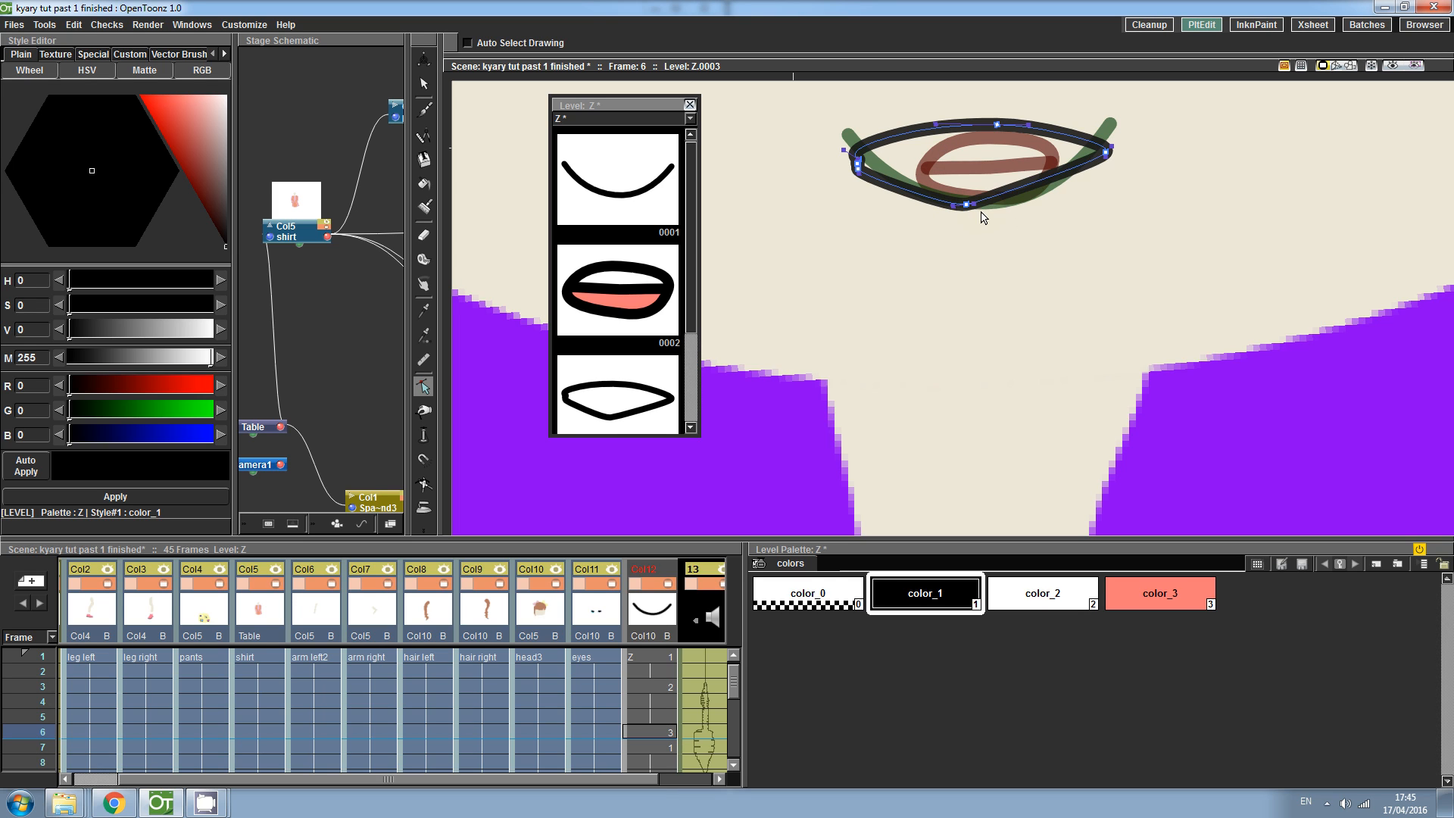
mouse_move(968, 205)
mouse_down()
mouse_move(1045, 214)
mouse_move(916, 214)
mouse_up()
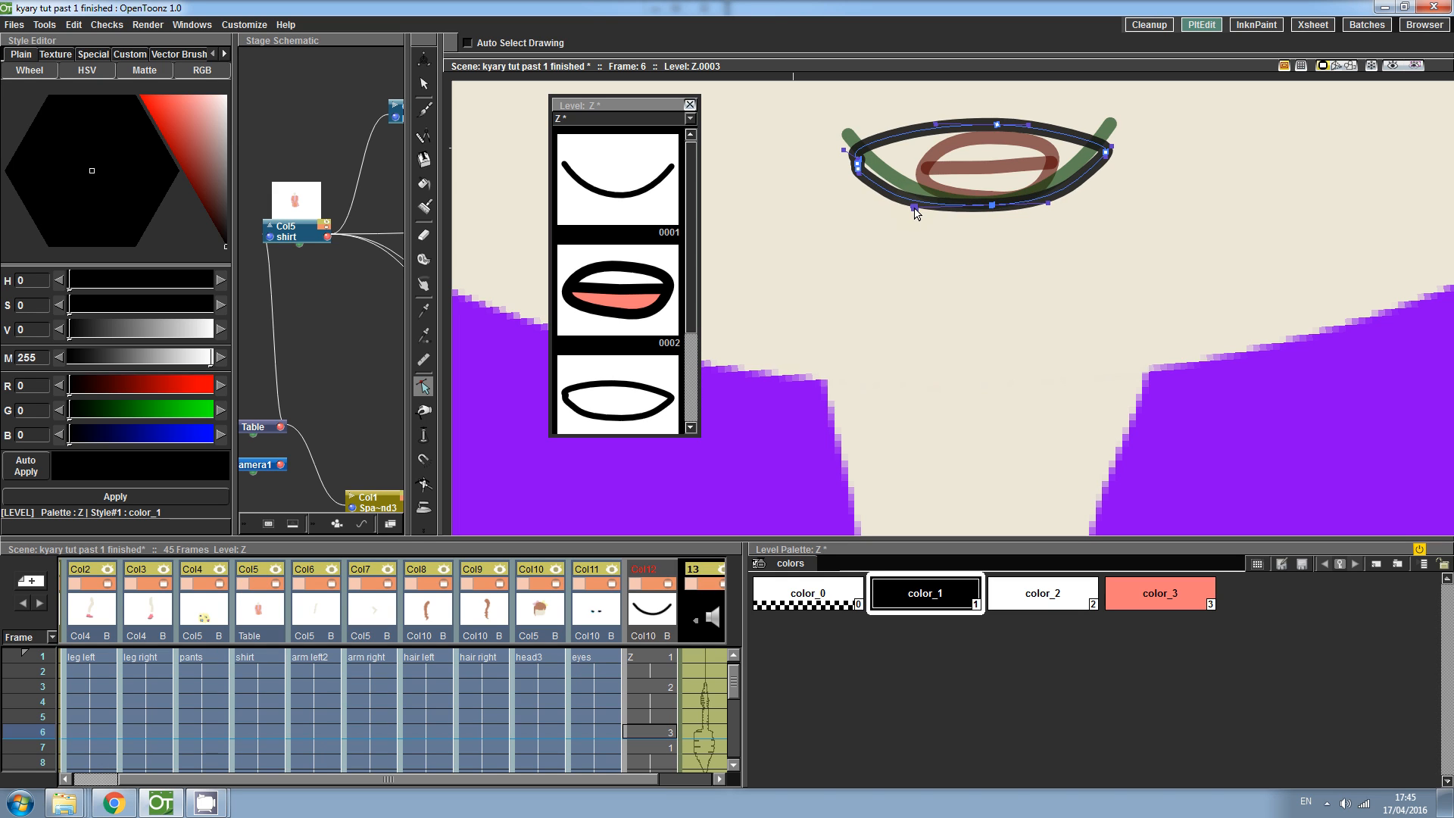
click(992, 205)
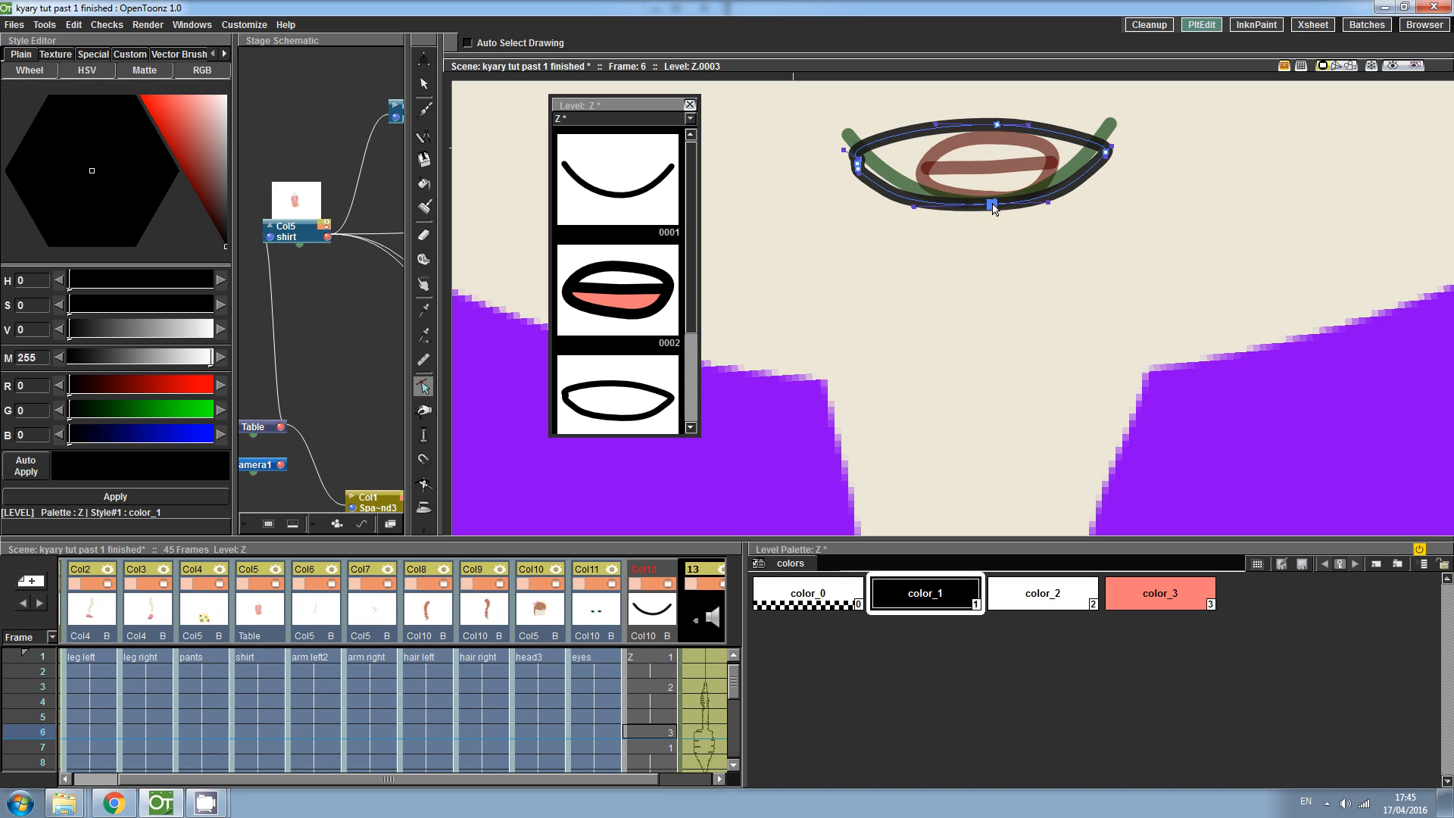
click(1105, 159)
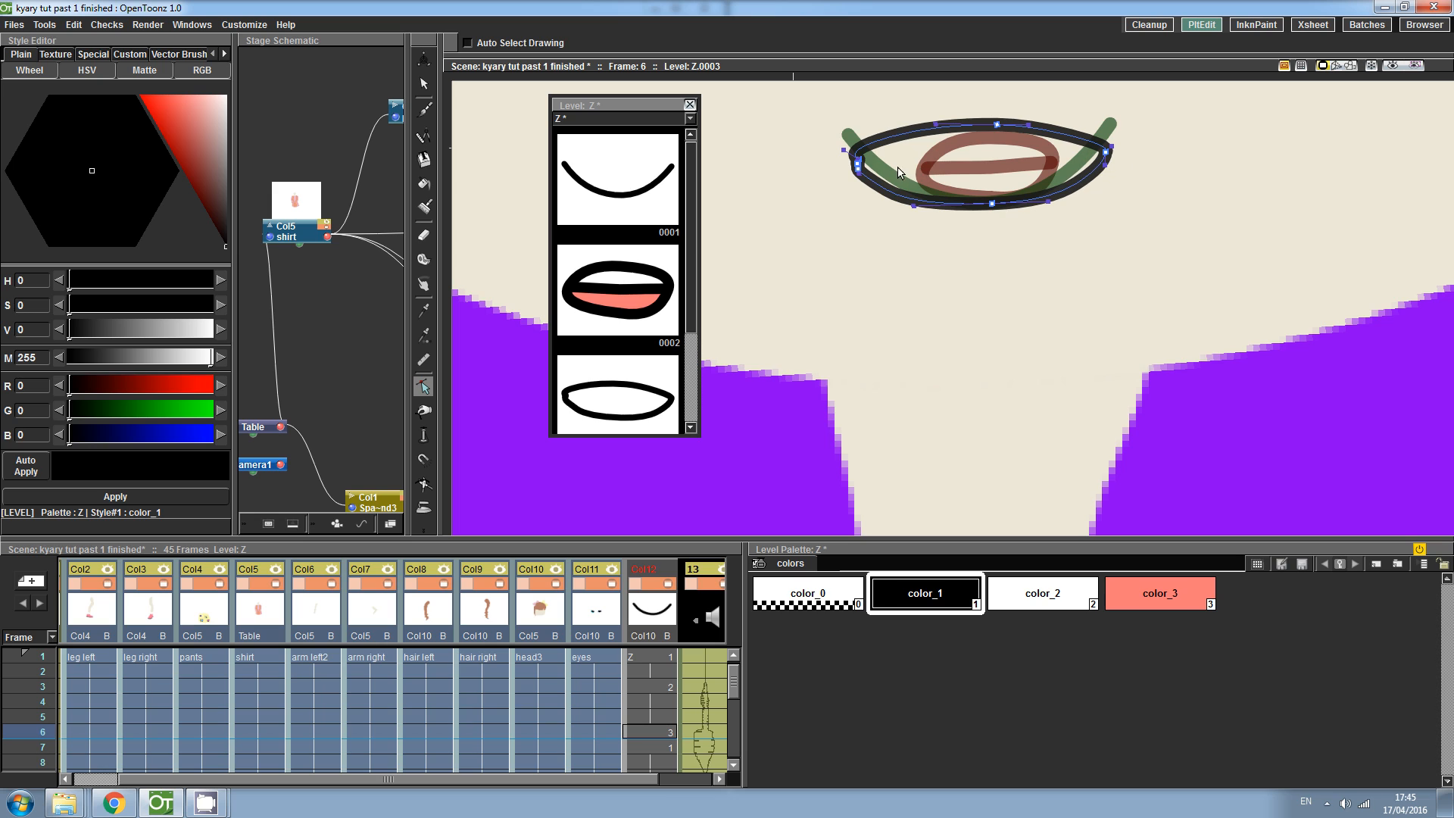
click(858, 164)
drag(843, 151, 933, 127)
- Draw a horizontal teeth line across the new mouth and smooth it by deleting some of its points
click(424, 109)
mouse_move(860, 165)
mouse_down()
mouse_move(981, 169)
mouse_move(1116, 149)
mouse_up()
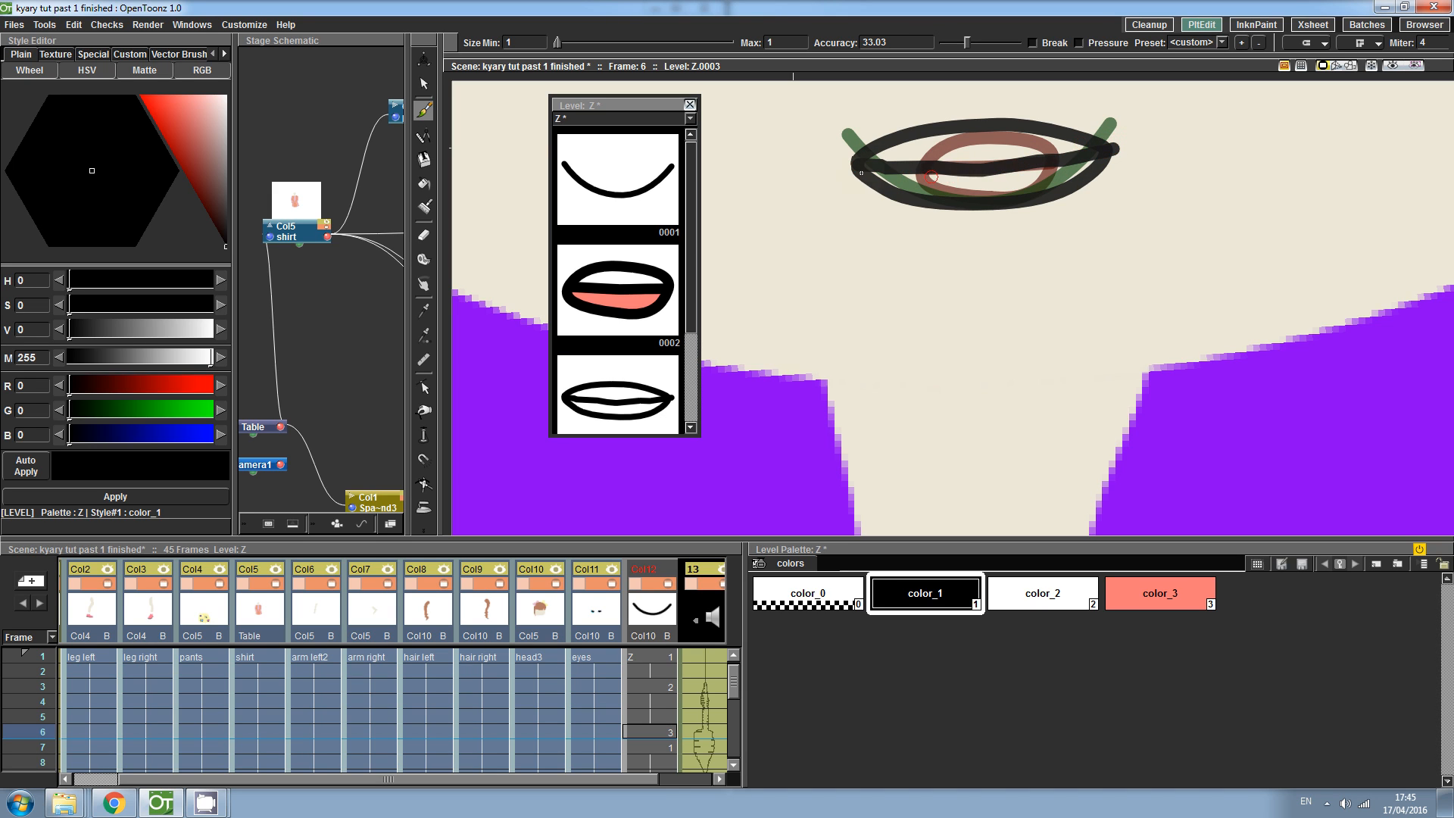
click(424, 387)
click(952, 175)
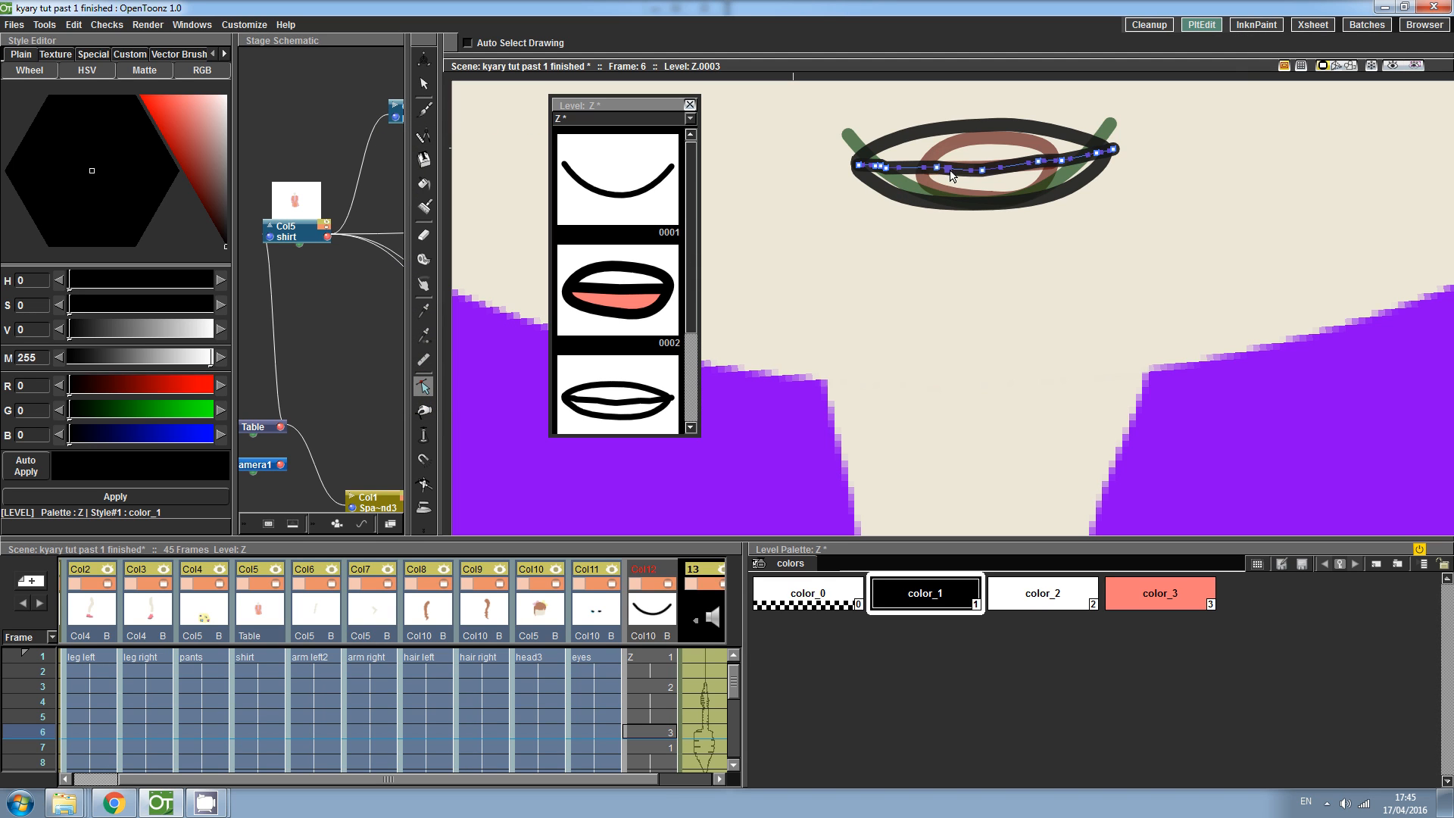
drag(870, 152, 871, 152)
key(Delete)
key(Delete)
mouse_move(1028, 140)
mouse_down()
mouse_move(982, 165)
mouse_move(1026, 168)
mouse_move(936, 178)
mouse_up()
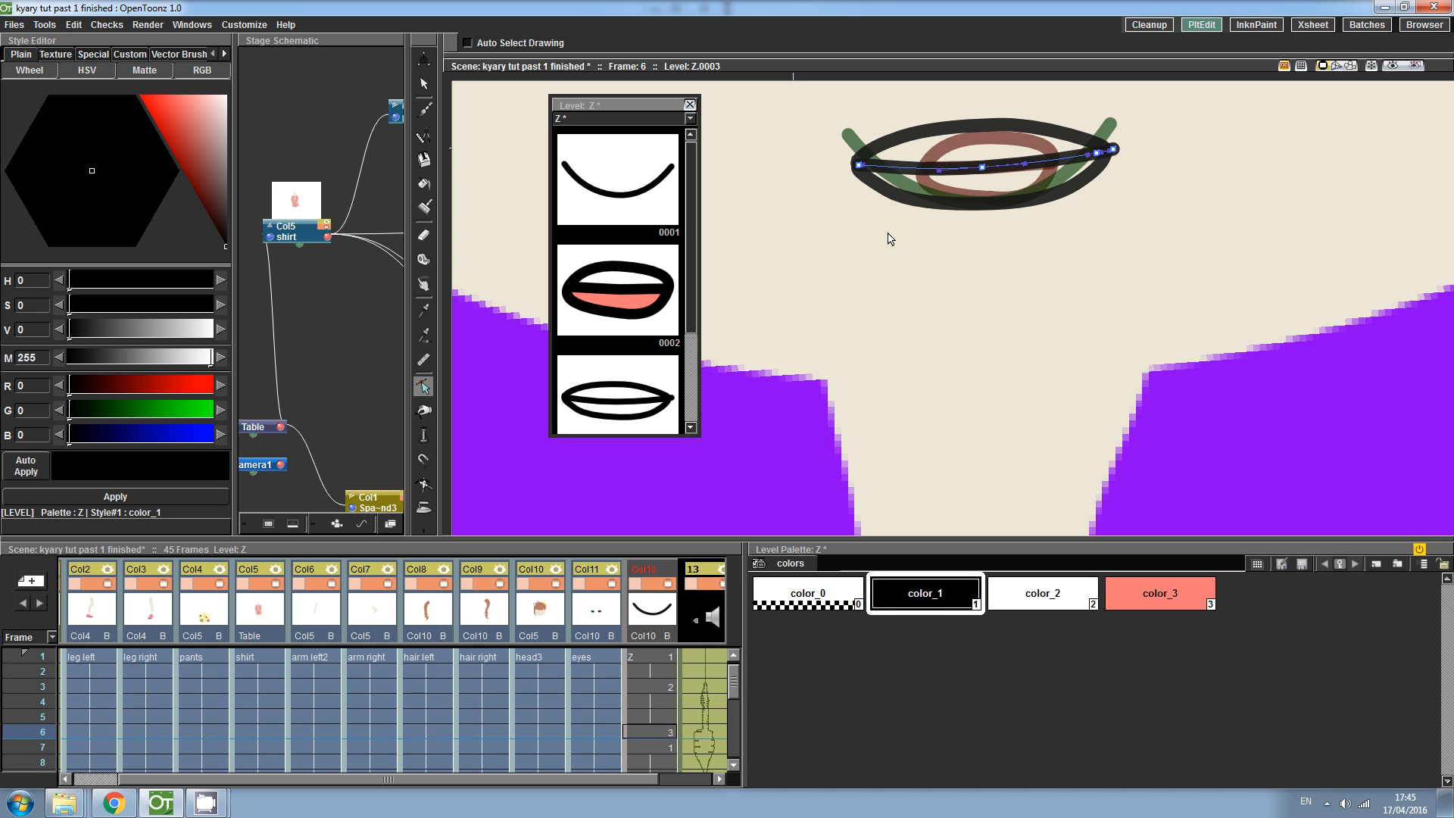
- Fill the upper part of the mouth white and the lower part pink
click(1019, 598)
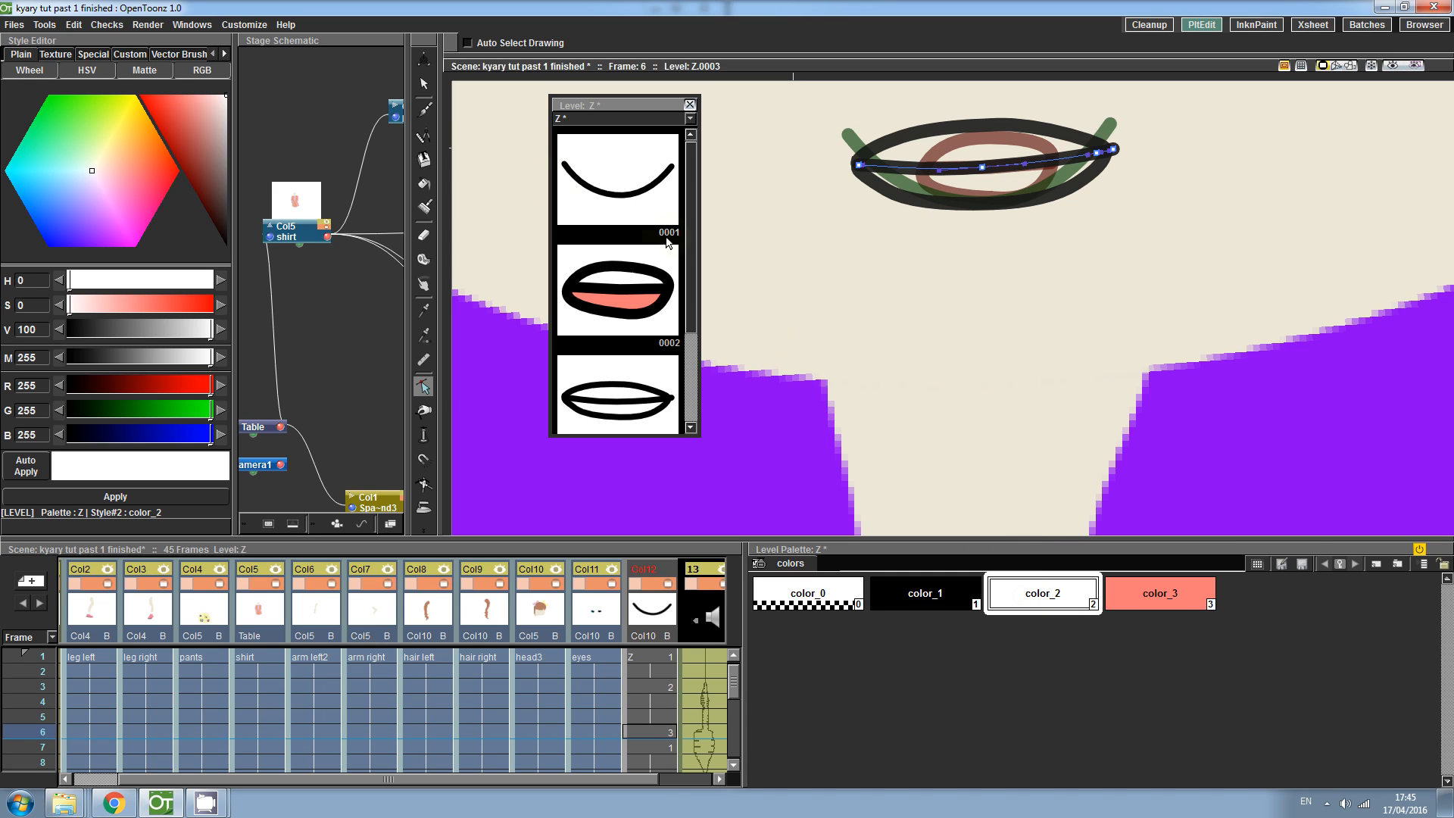
click(425, 183)
click(935, 149)
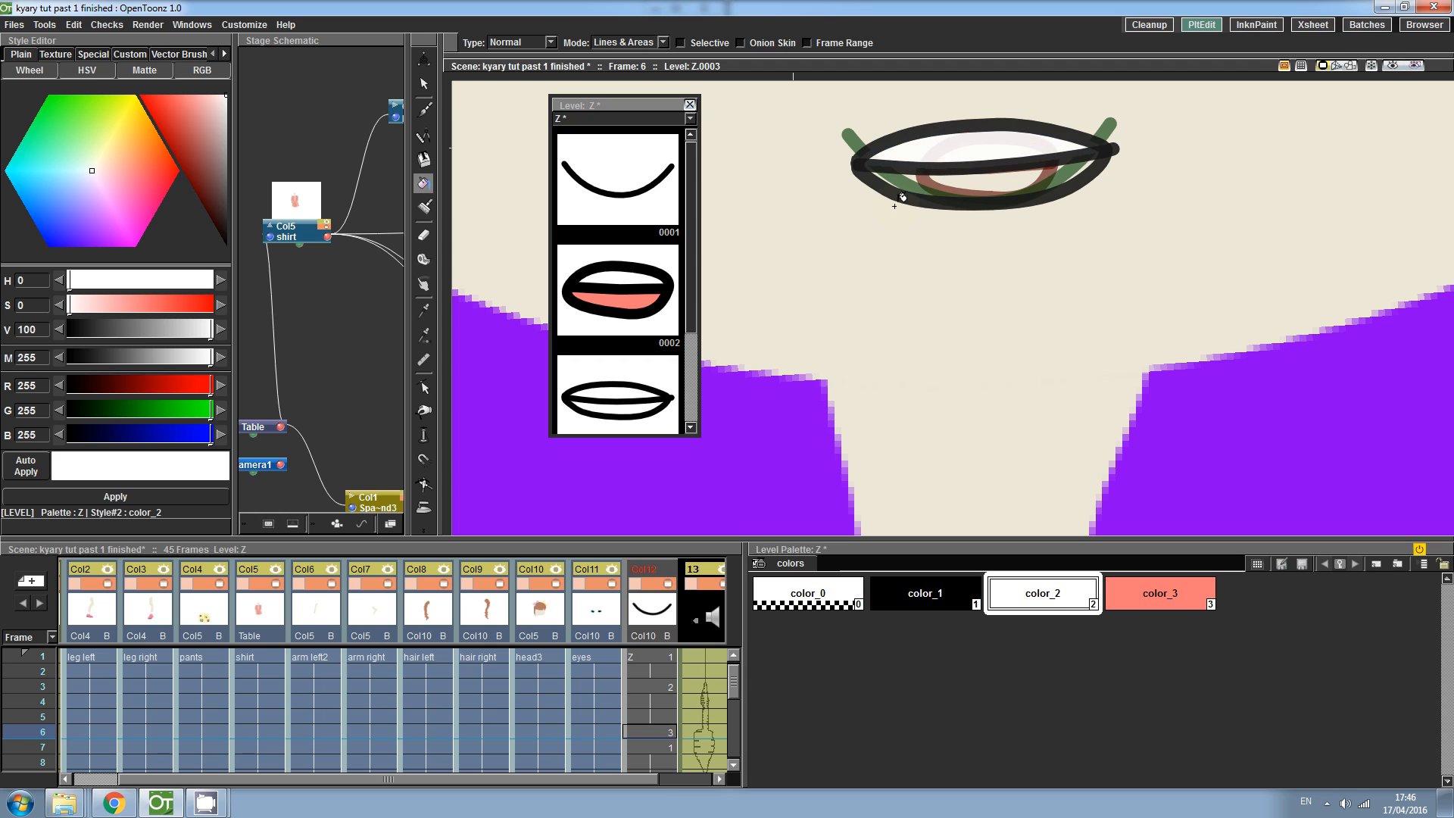
click(1159, 593)
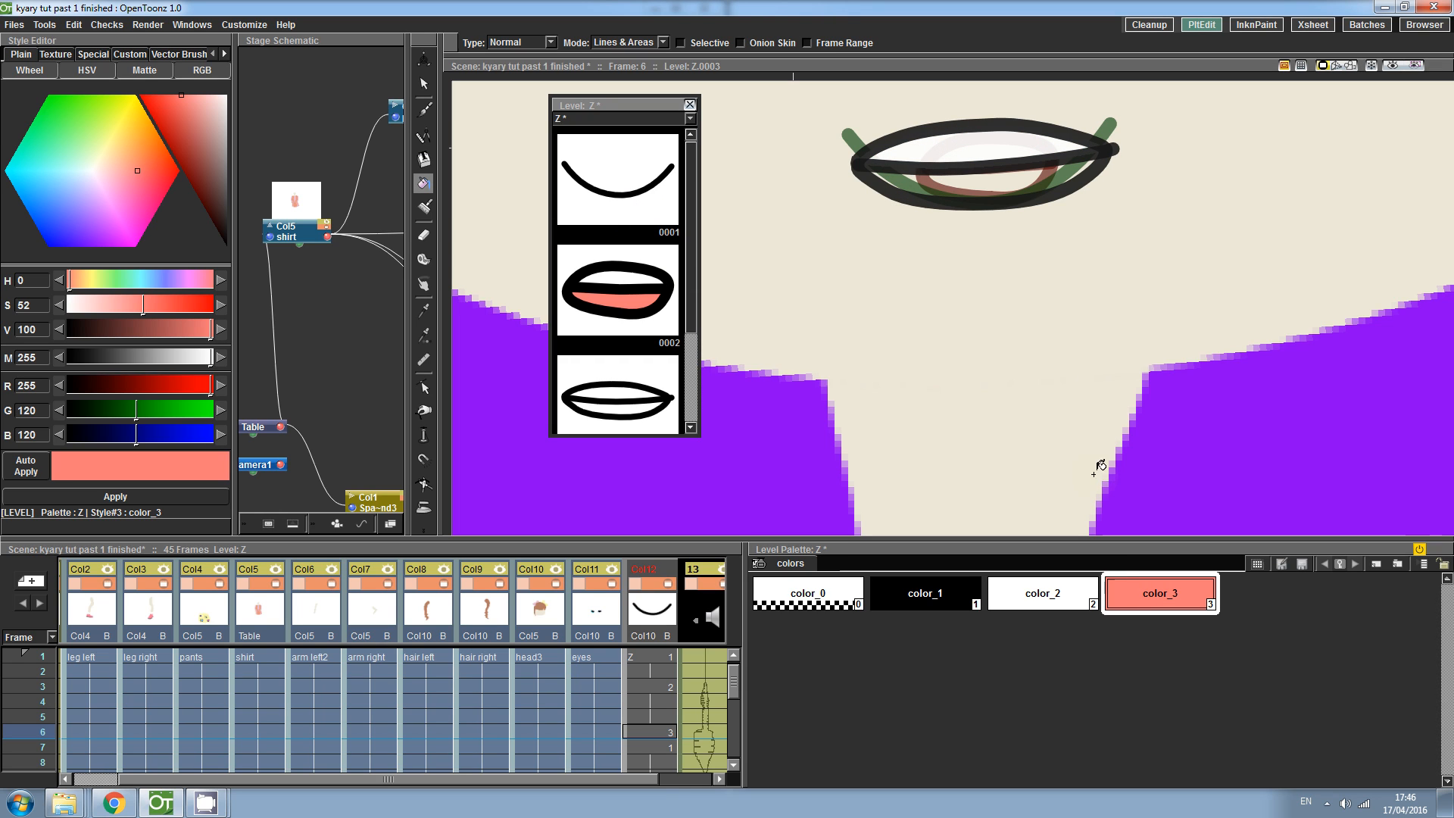
click(992, 186)
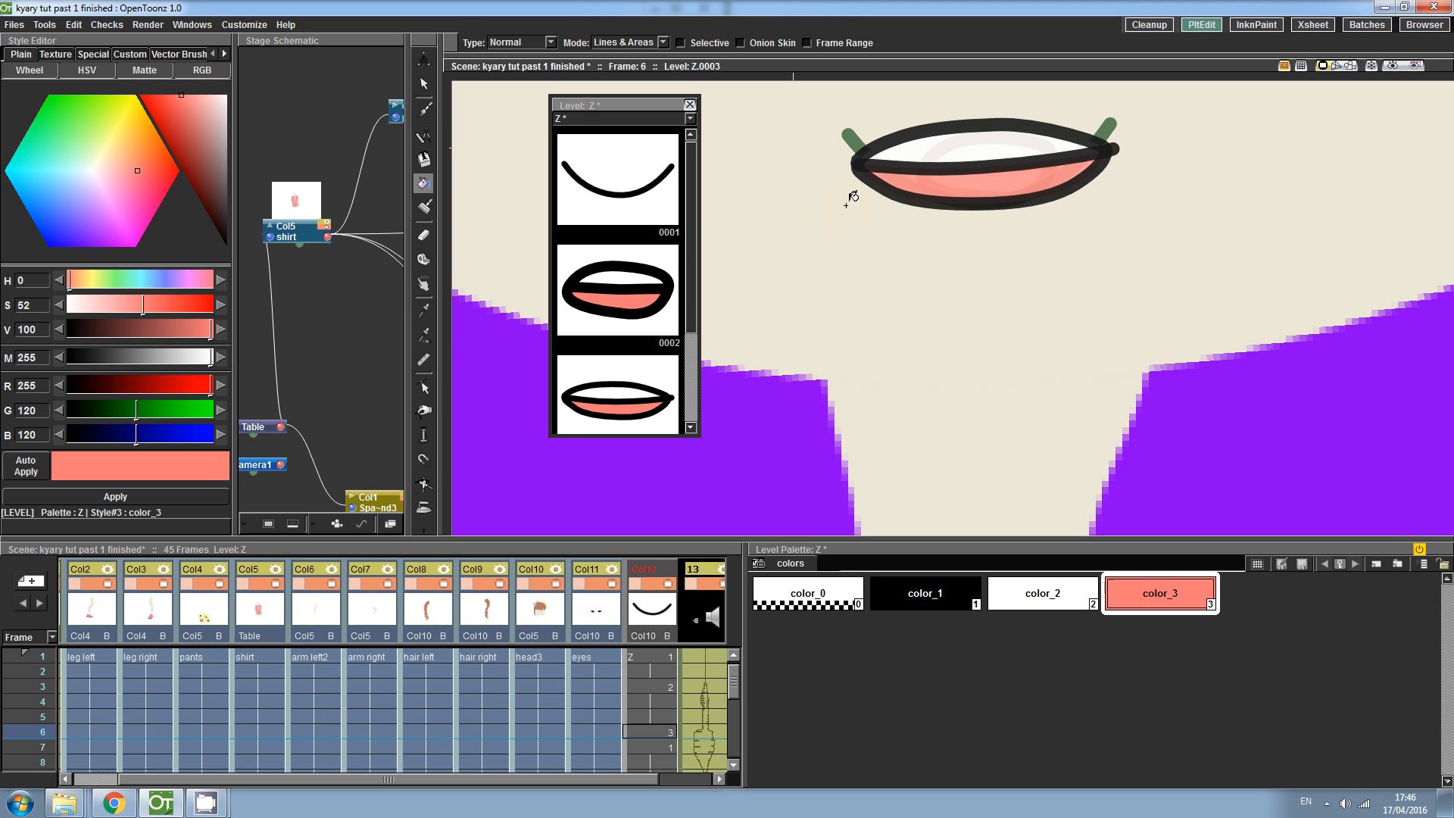
- Zoom out to the whole character, enlarge the Xsheet area and close the level strip
key(shift+space)
drag(875, 184, 876, 306)
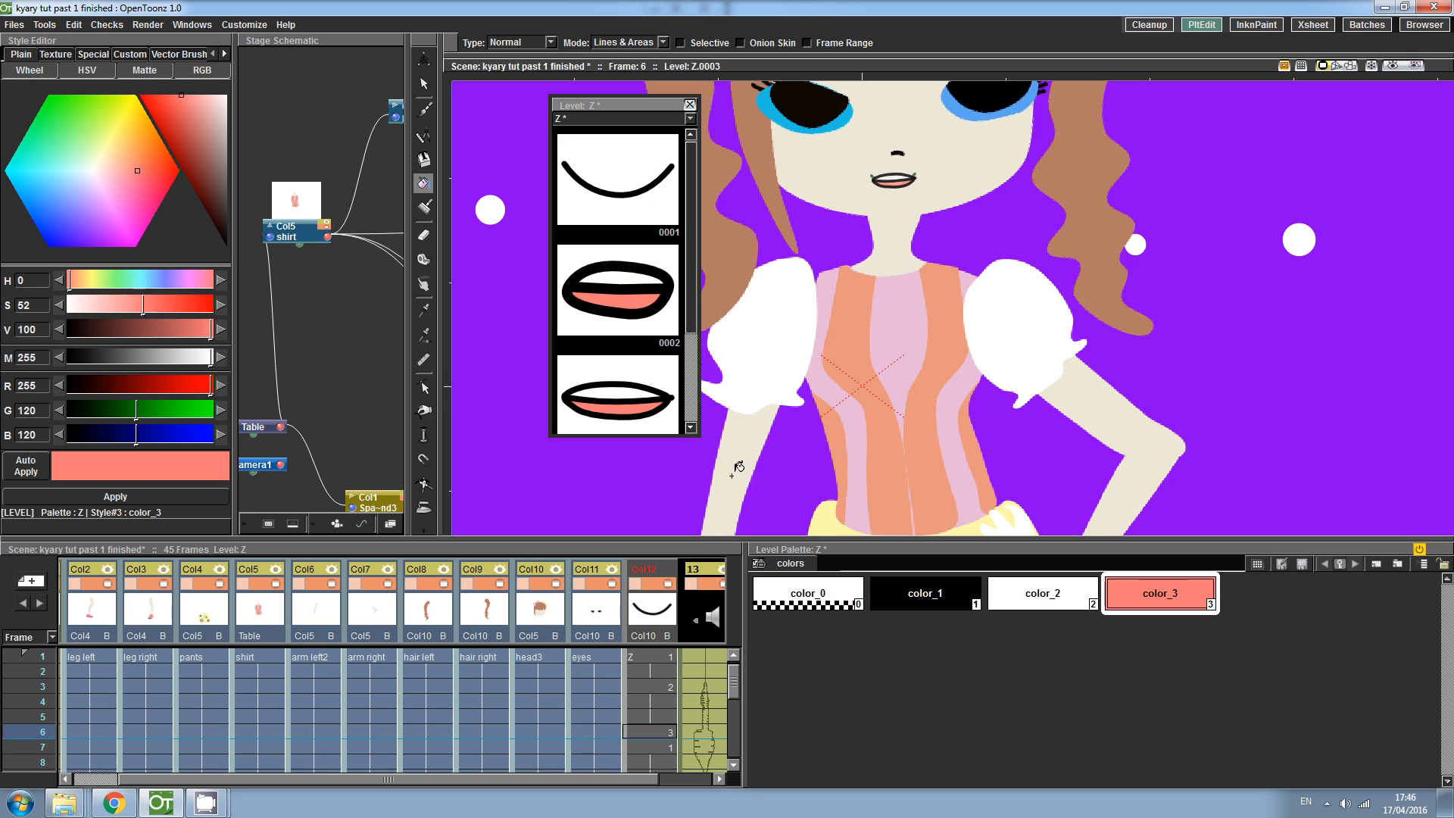
scroll(733, 680, down, 1)
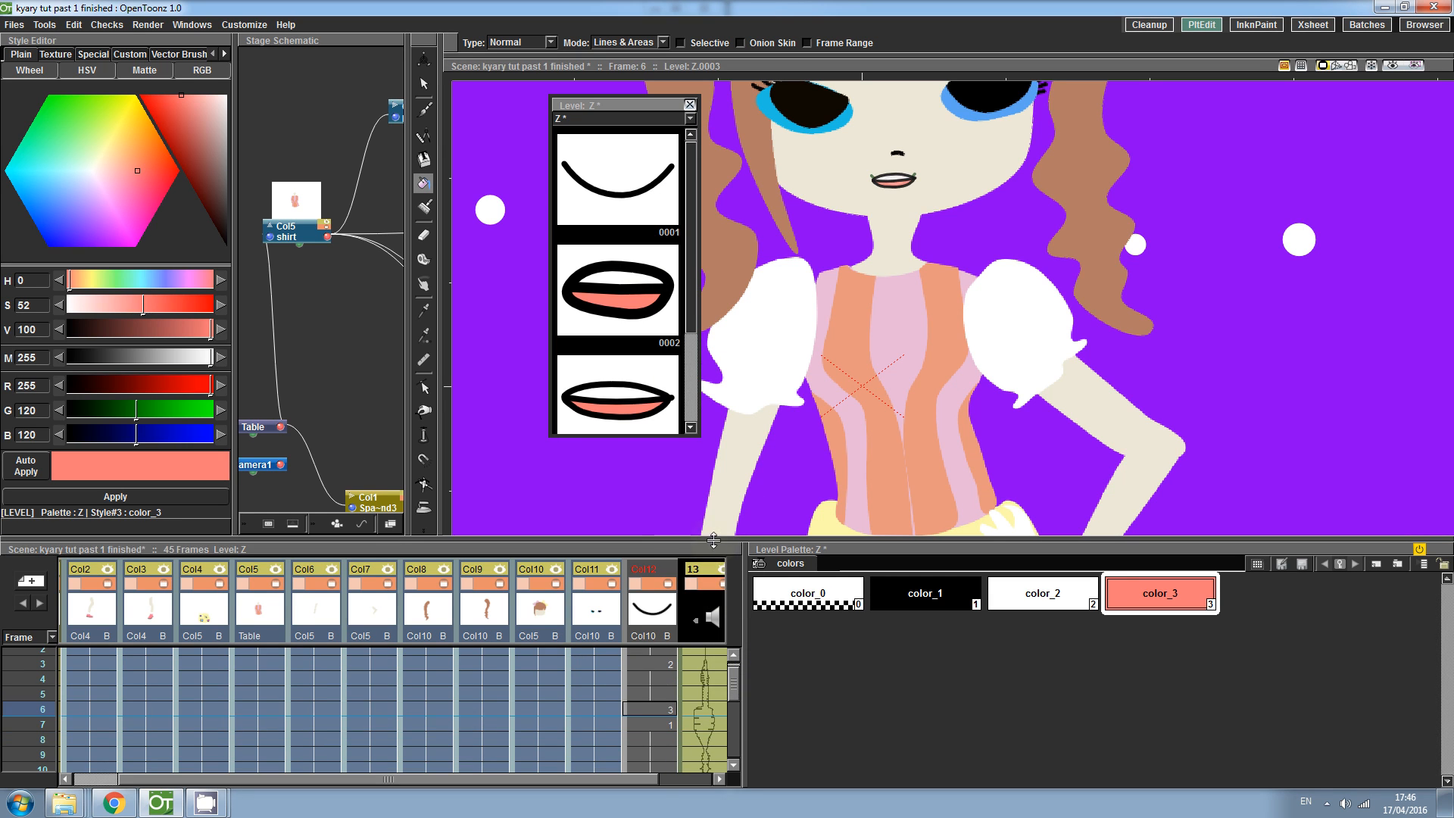
drag(649, 540, 652, 361)
click(689, 104)
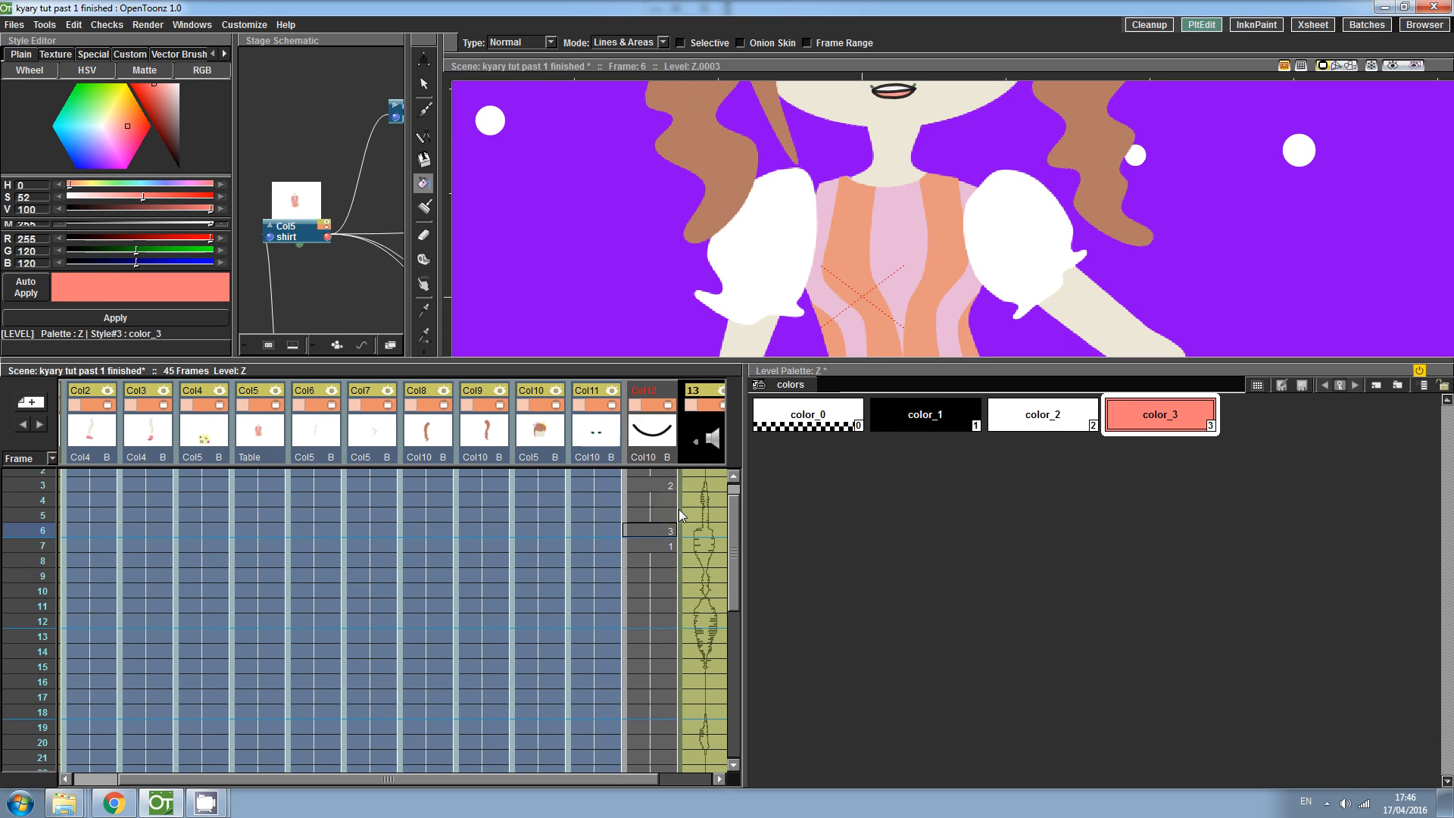
- Time the mouth drawings in column Z for frames 1 to 10, entering drawing numbers 1, 2, 3, 2 and 1
mouse_move(736, 562)
mouse_down()
mouse_move(739, 660)
mouse_move(728, 568)
mouse_up()
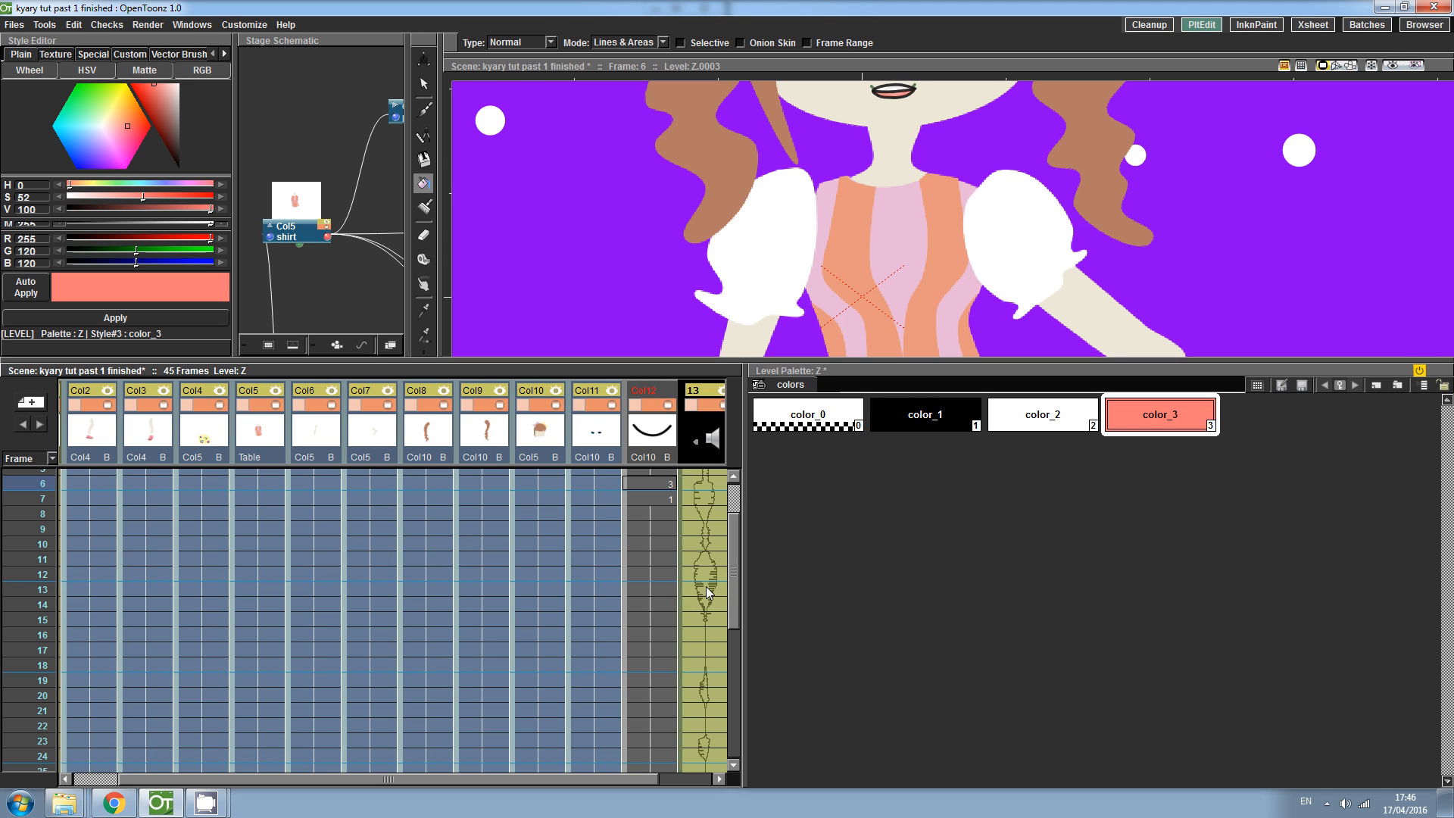
drag(733, 594, 738, 543)
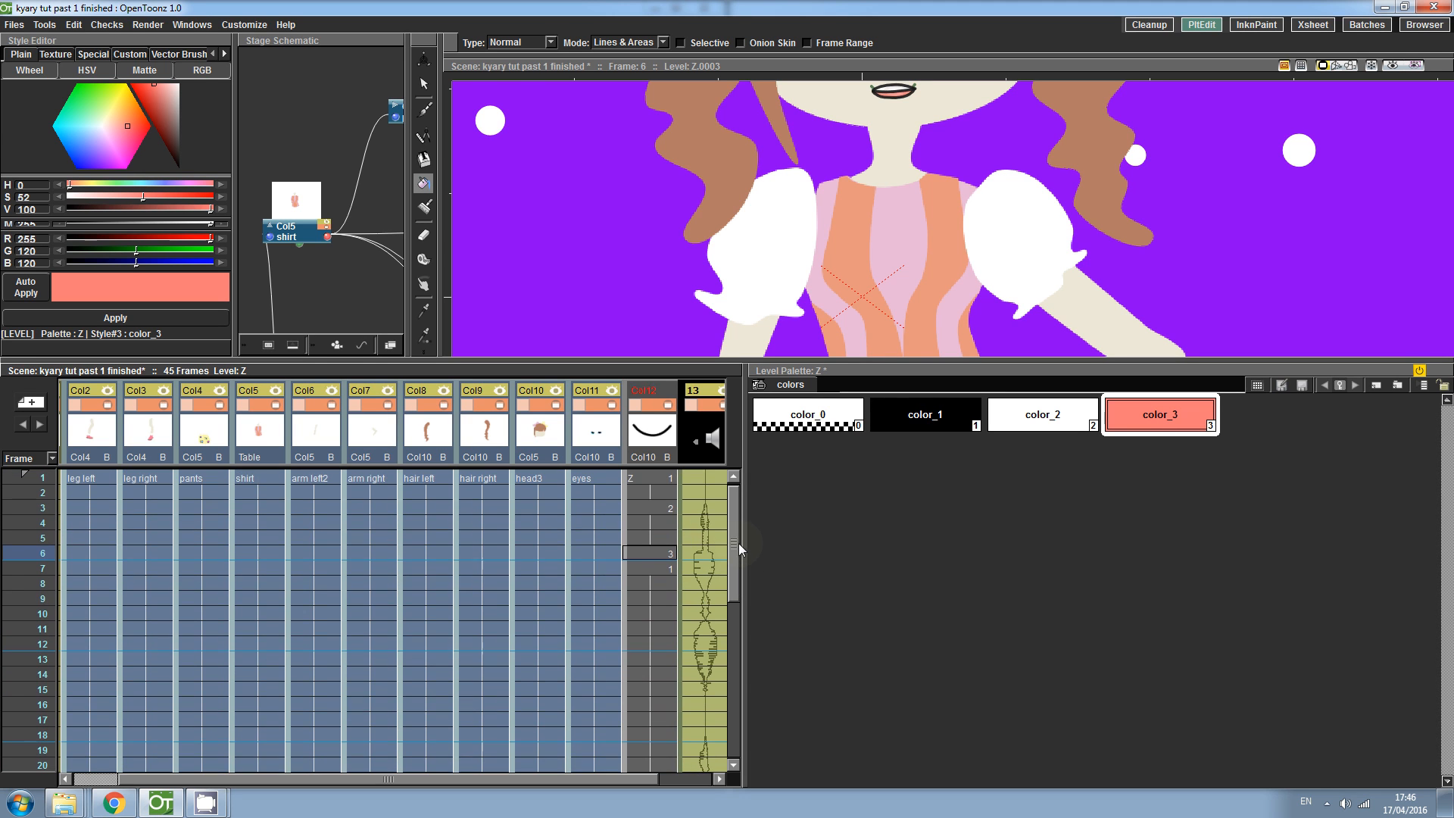
double_click(668, 479)
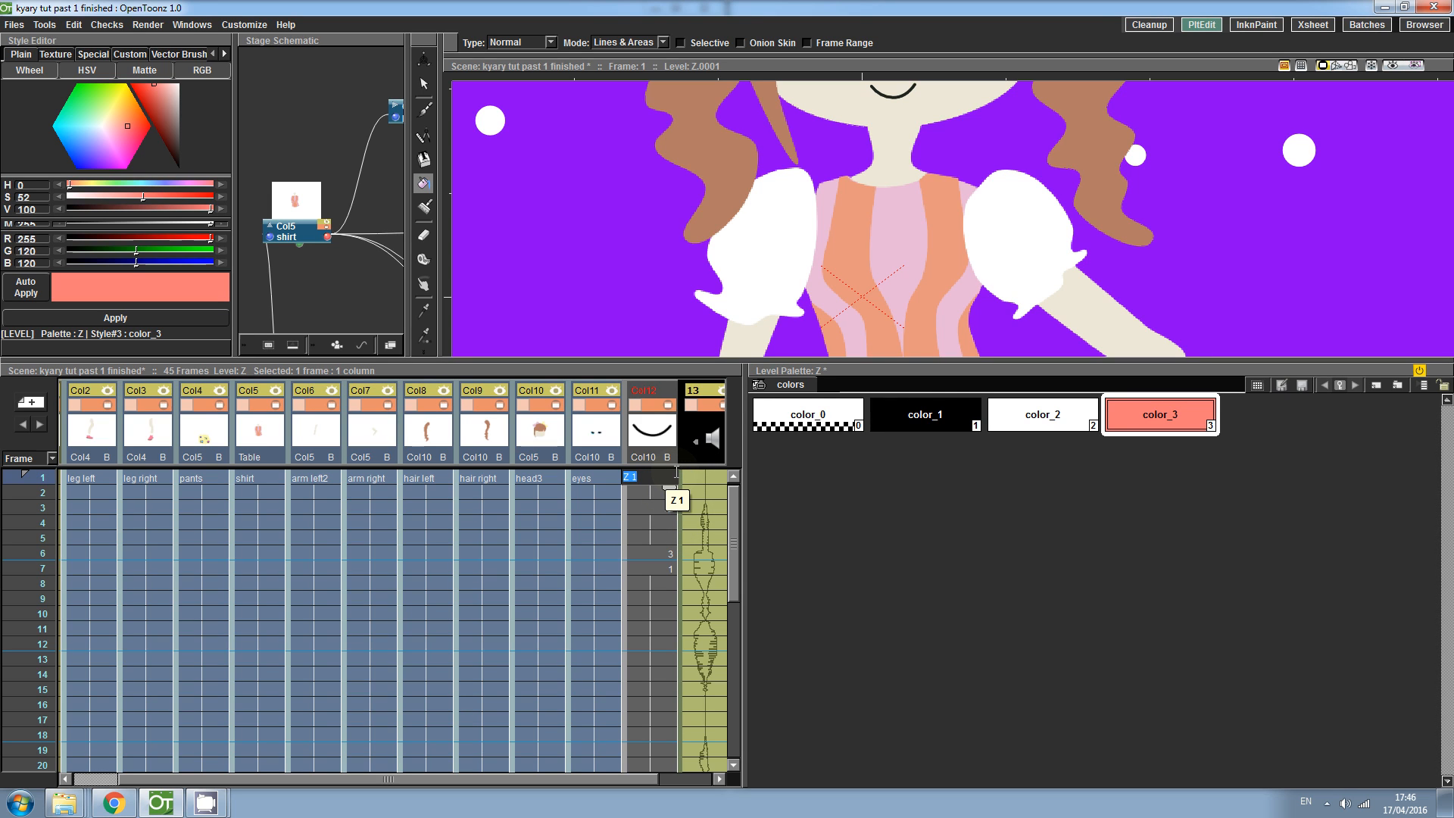
key(Return)
key(Return)
key(Return)
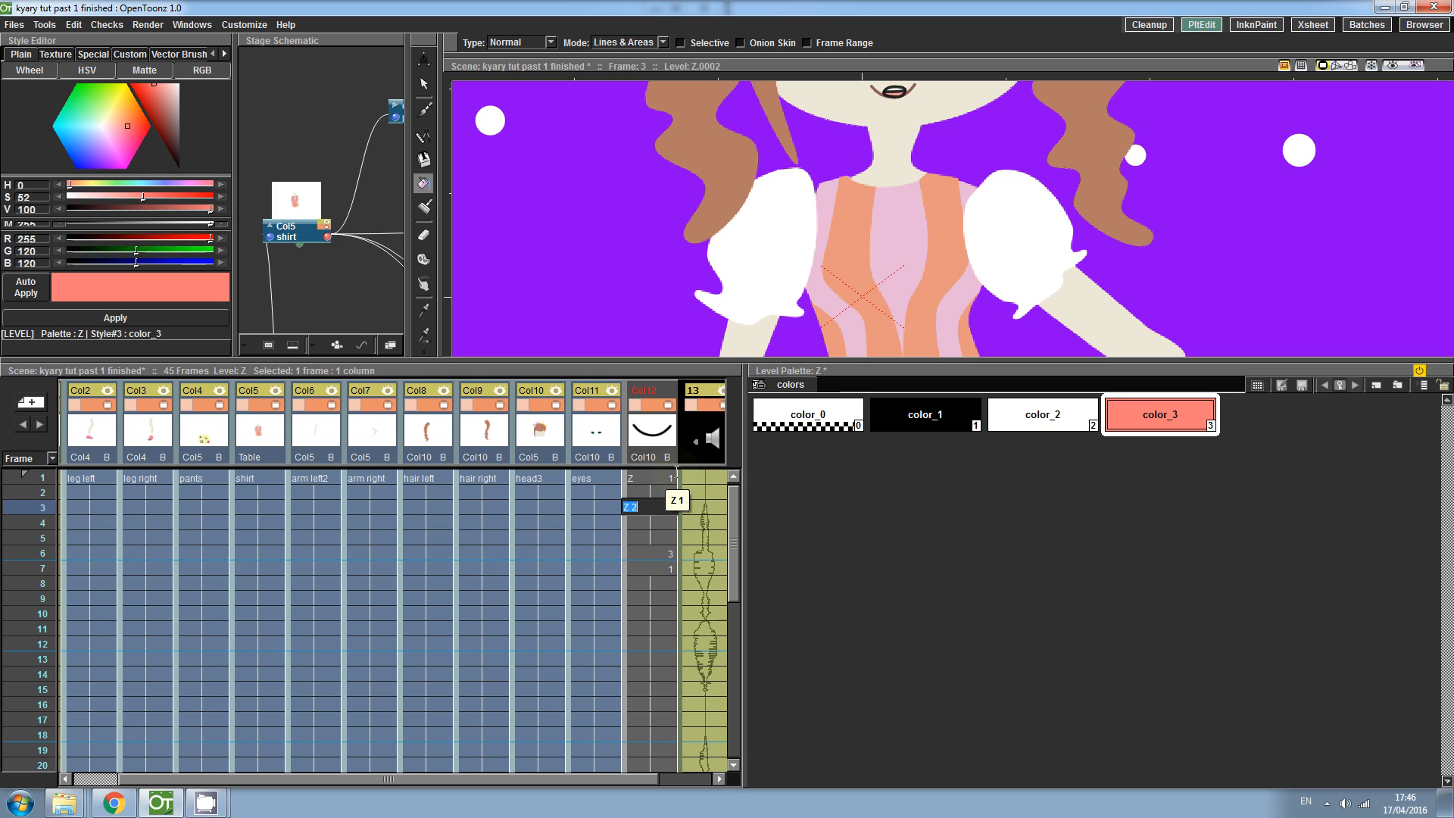
key(Up)
key(Return)
key(Return)
key(Return)
text(3)
key(Return)
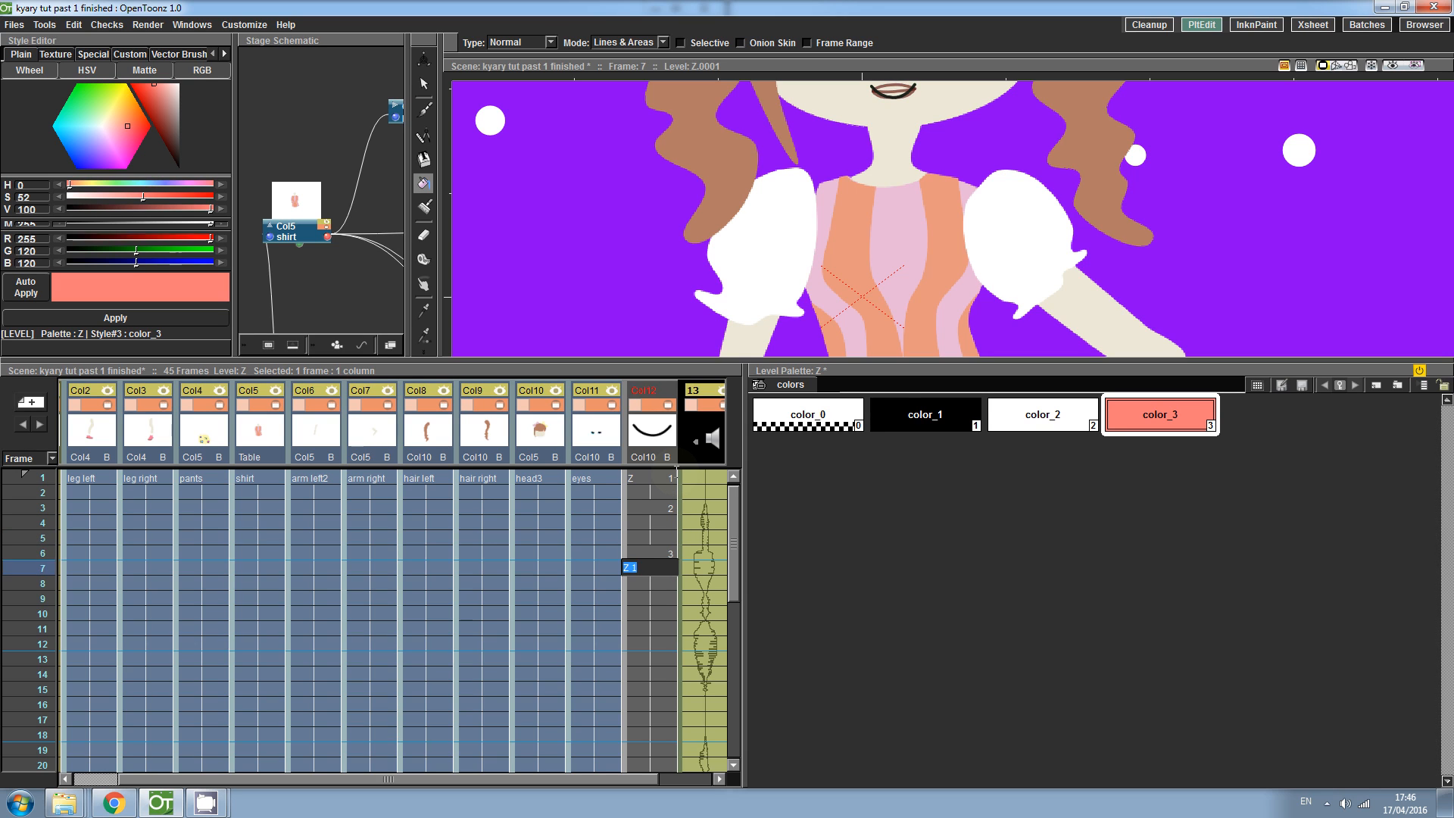
key(Return)
text(2)
key(Return)
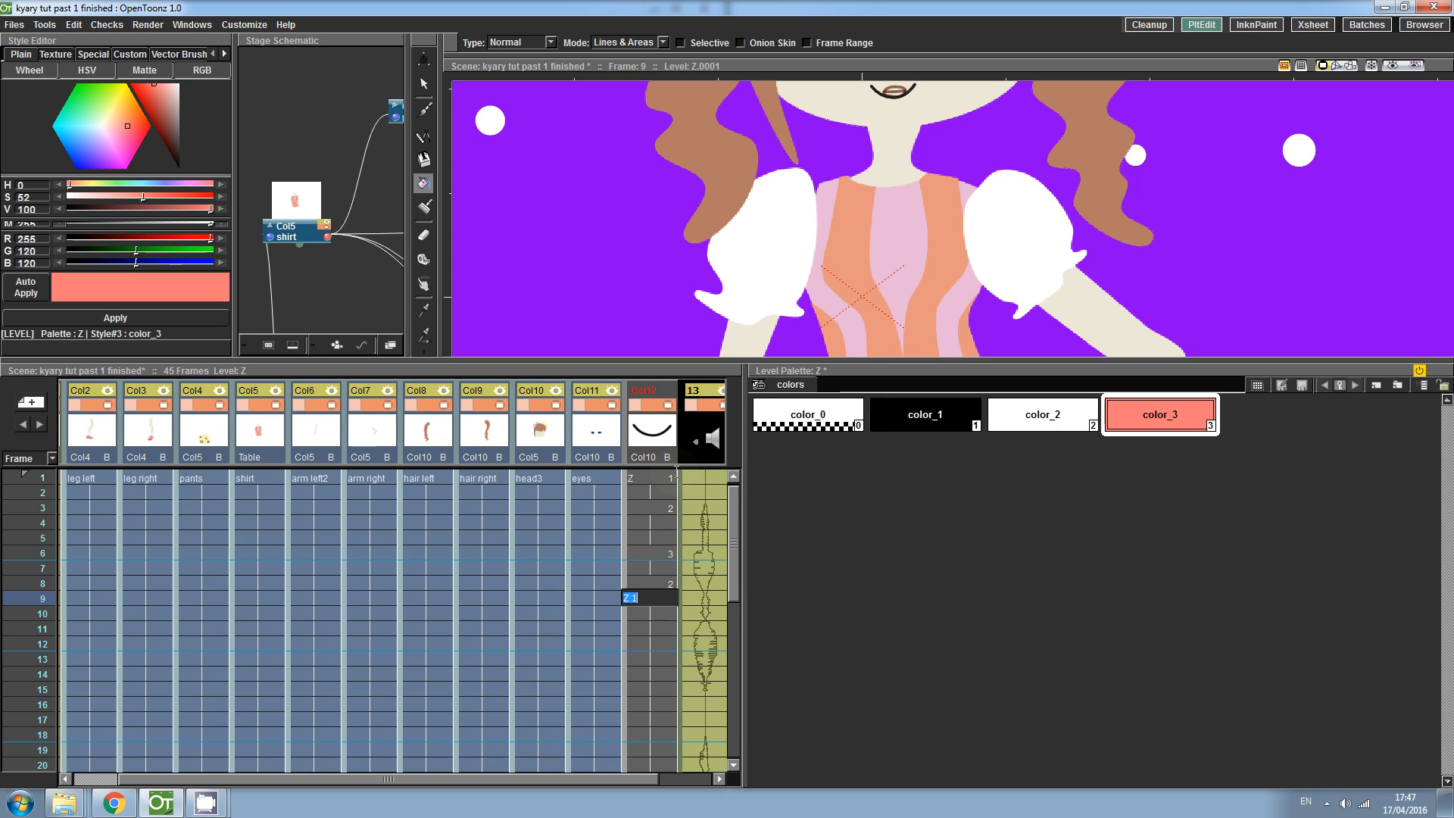
key(Return)
text(1)
- Continue entering mouth drawing numbers in column Z through frame 16, clearing one mis-entered cell
key(Return)
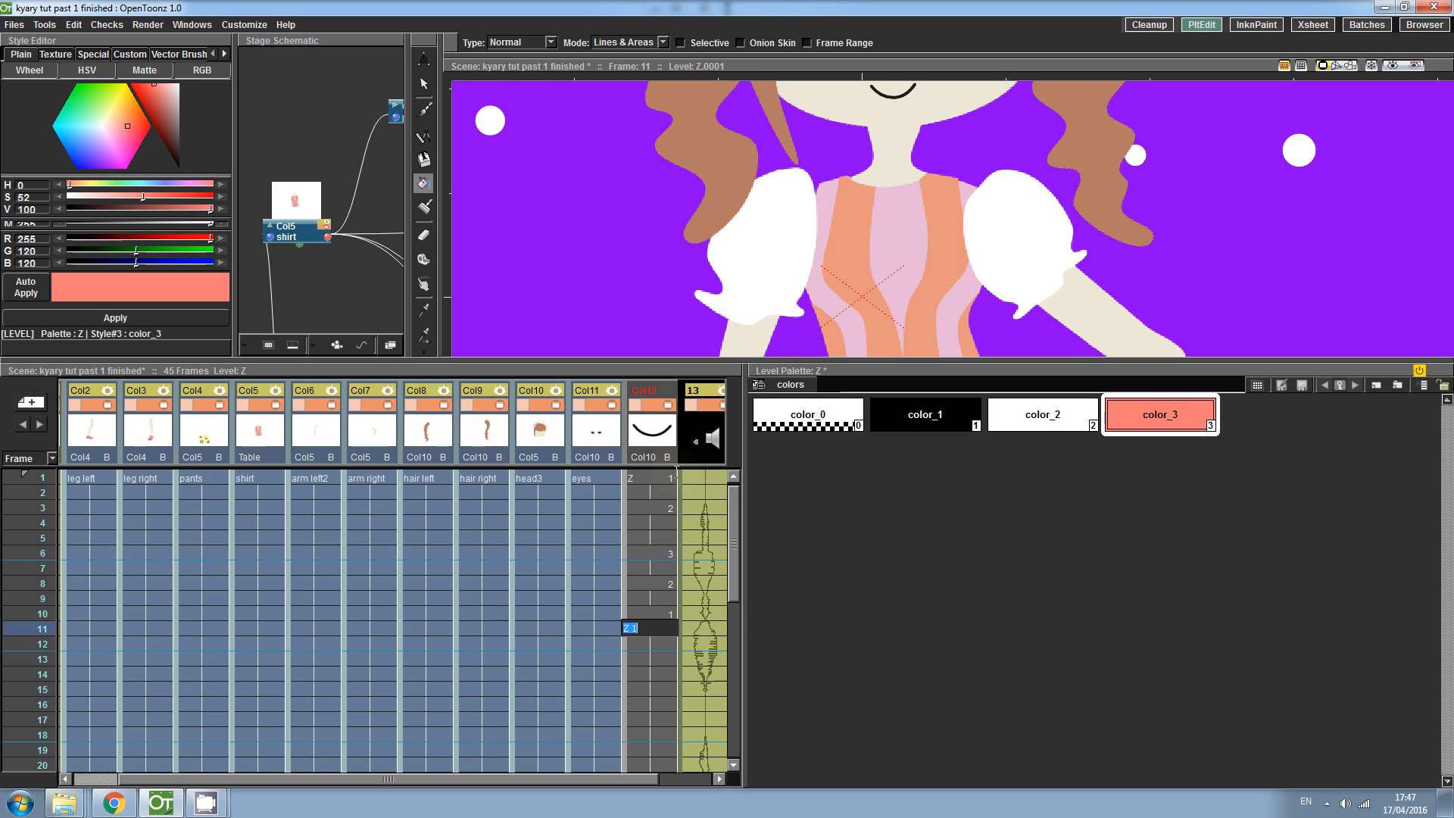
text(2)
key(Return)
text(3)
key(Return)
text(1)
key(Return)
text(3)
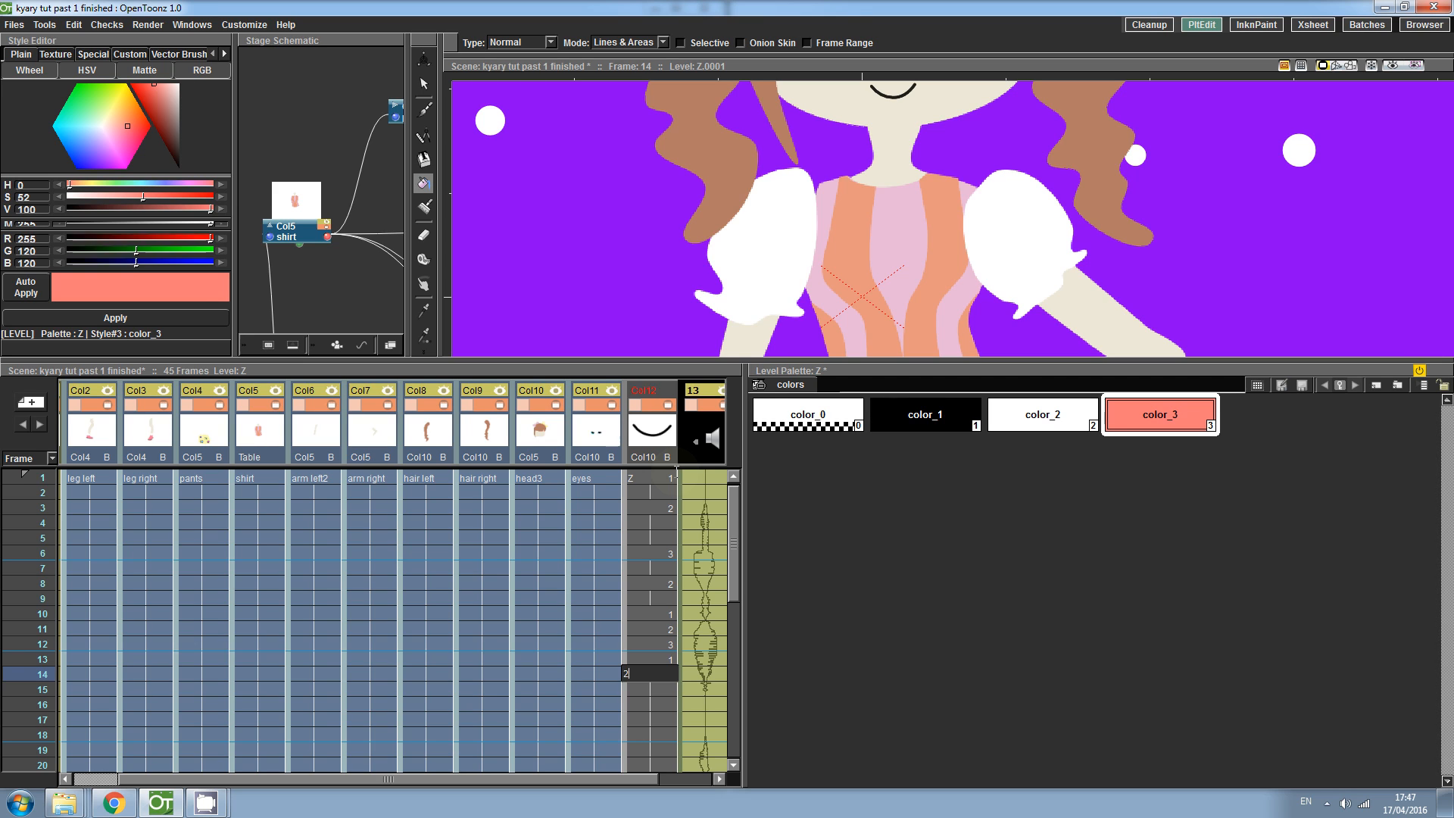
key(Return)
key(Return)
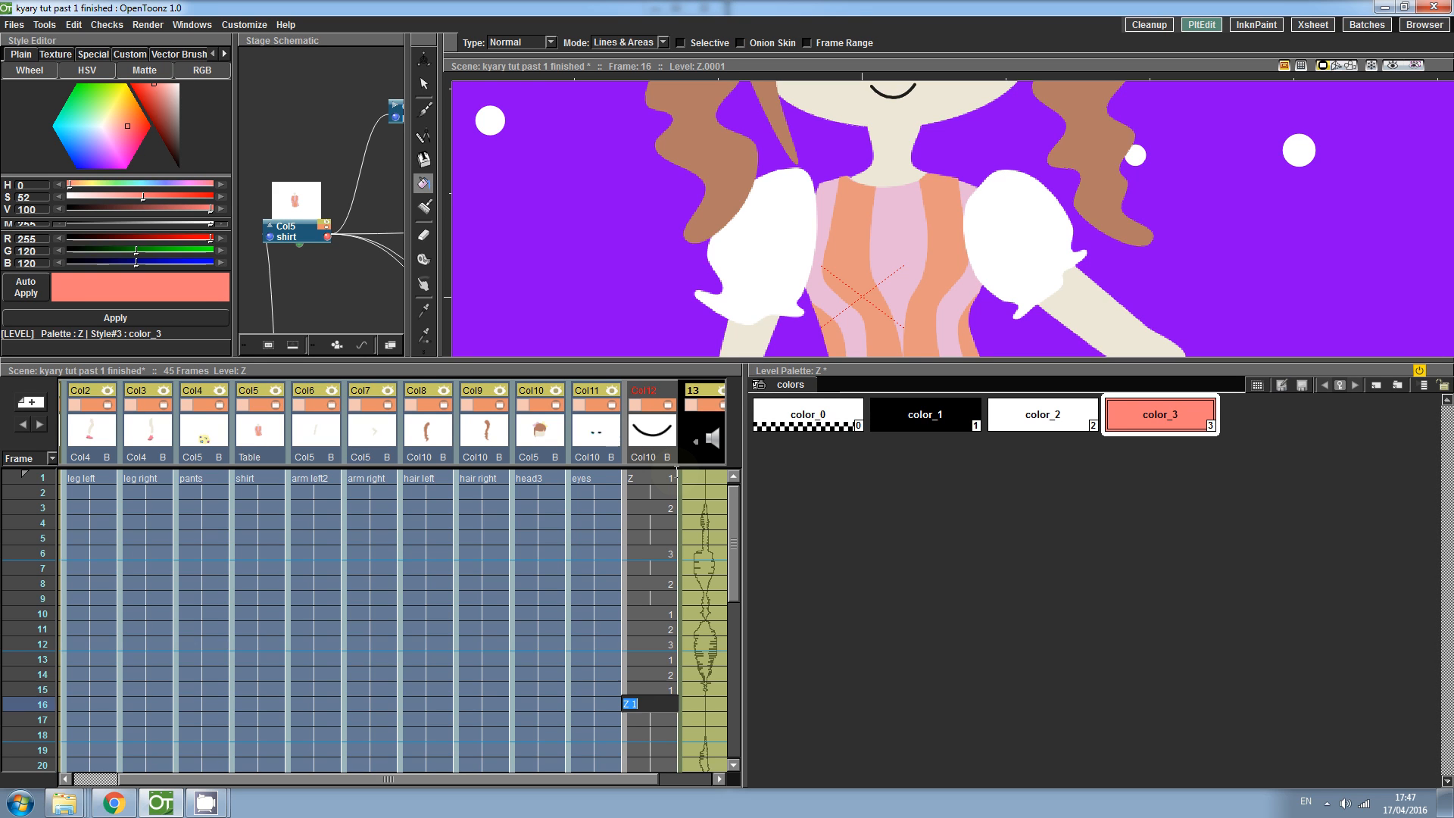
text(1)
key(Return)
text(1)
key(Return)
key(Up)
key(Up)
key(Up)
key(Delete)
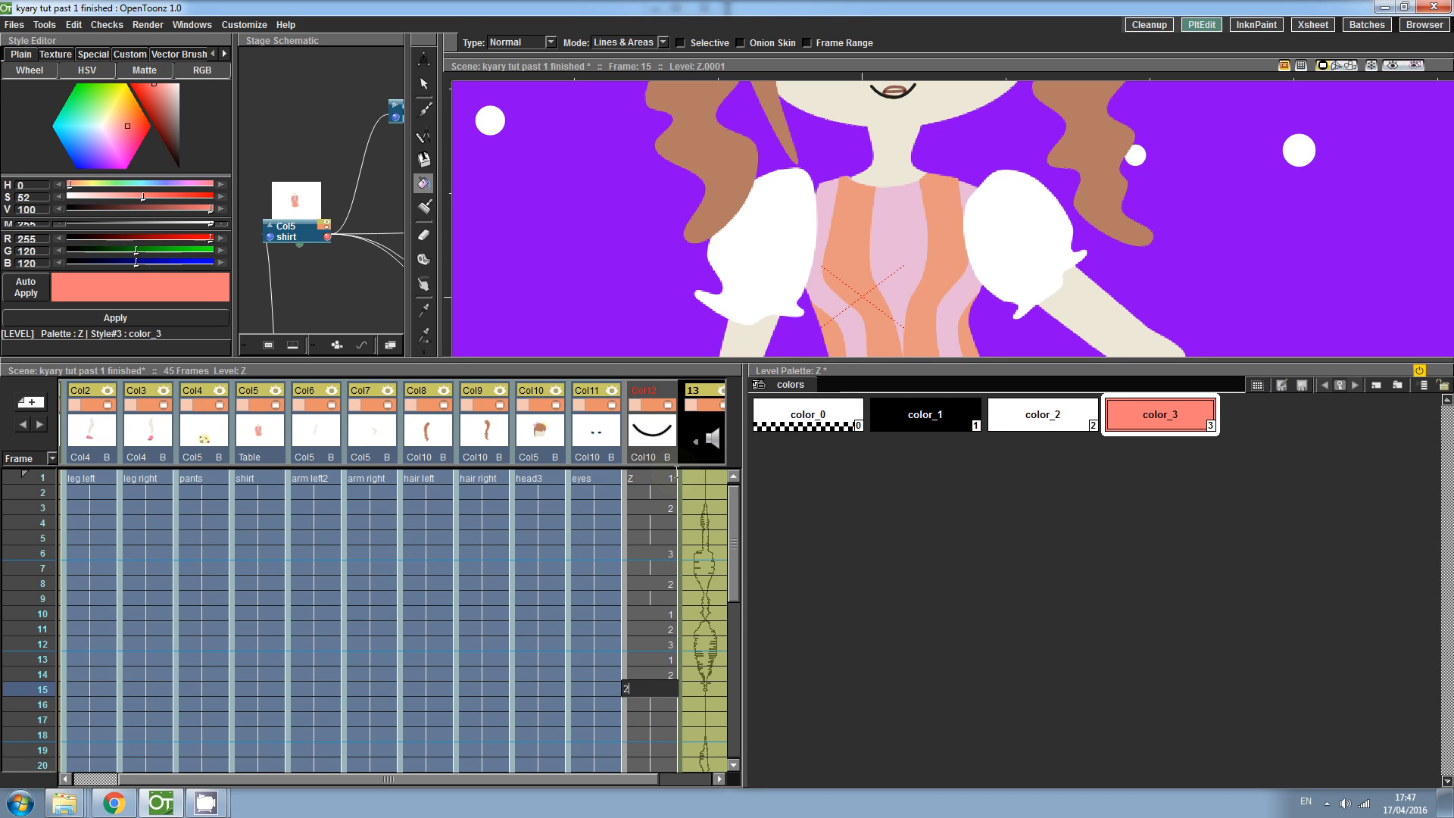
key(Return)
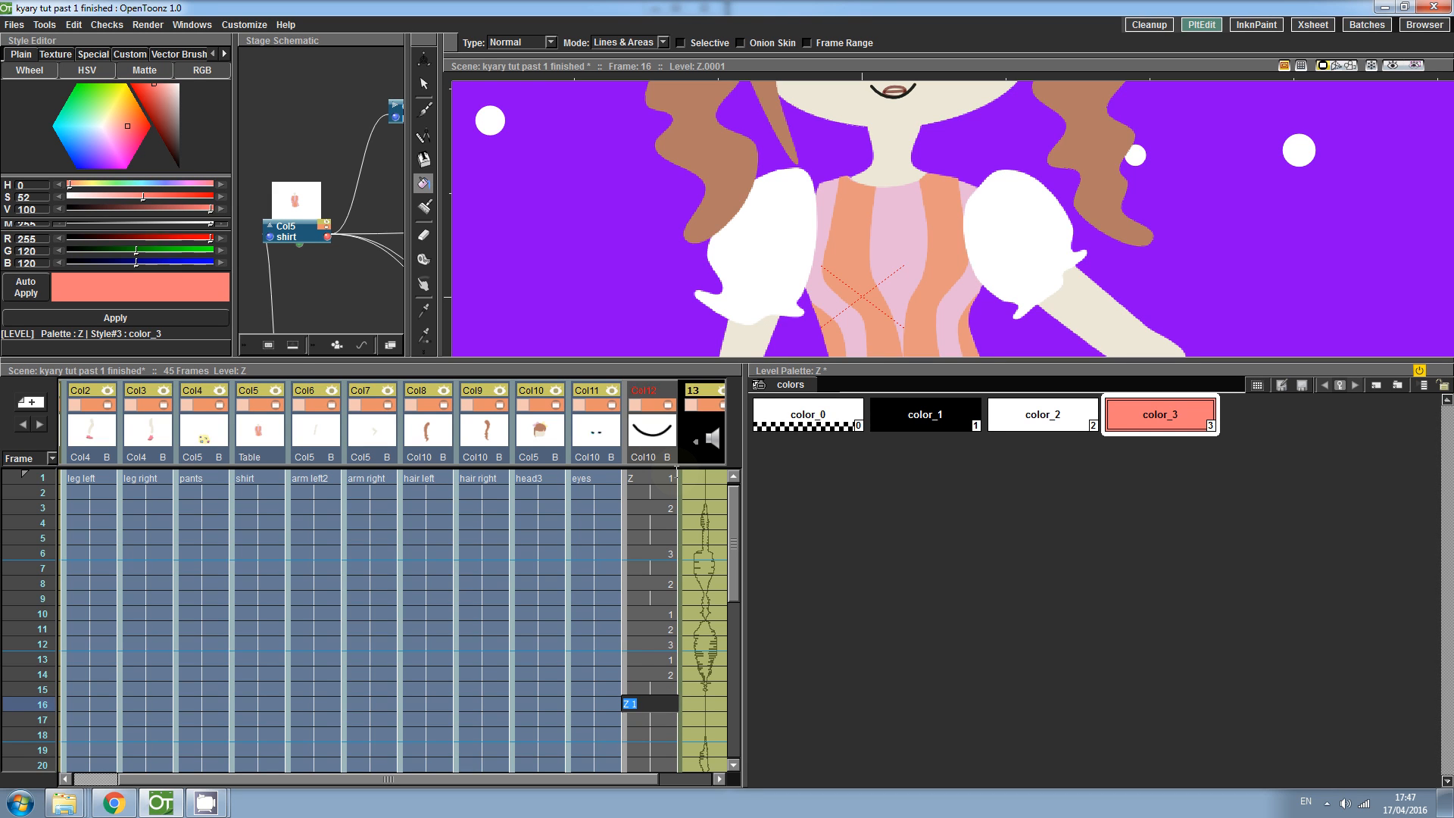
- Enter alternating mouth drawing numbers 1 and 2 in column Z for frames 16 to 27
key(Return)
key(Return)
text(1)
key(Return)
text(2)
key(Return)
text(1)
key(Return)
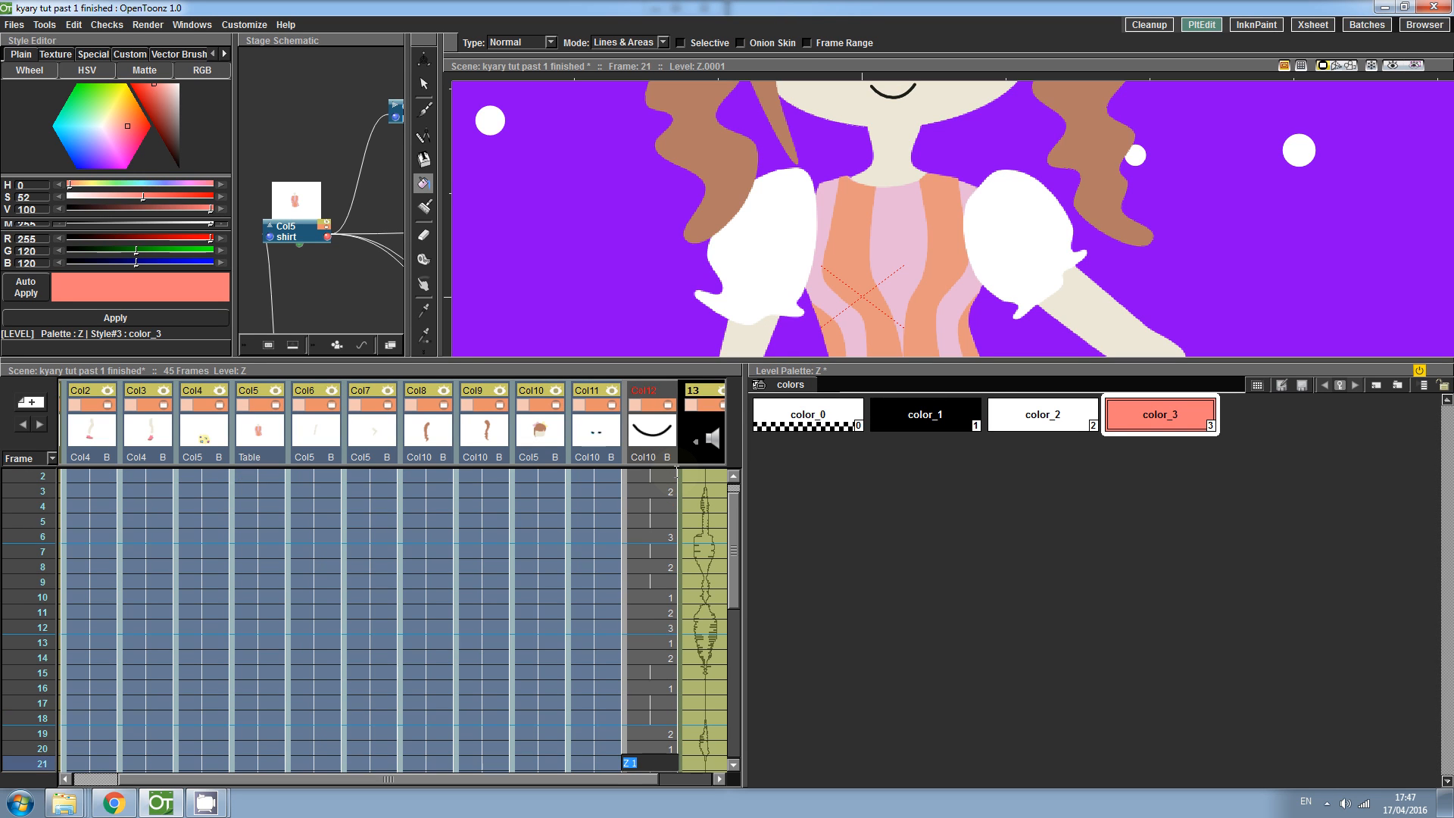
key(Up)
text(2)
key(Return)
text(1)
scroll(676, 471, down, 1)
key(Return)
key(Return)
text(2)
key(Return)
text(1)
key(Return)
key(Up)
text(2)
- Enter mouth drawing numbers 1, 2 and 3 in column Z for frames 28 to 36
key(Return)
text(1)
key(Return)
key(Return)
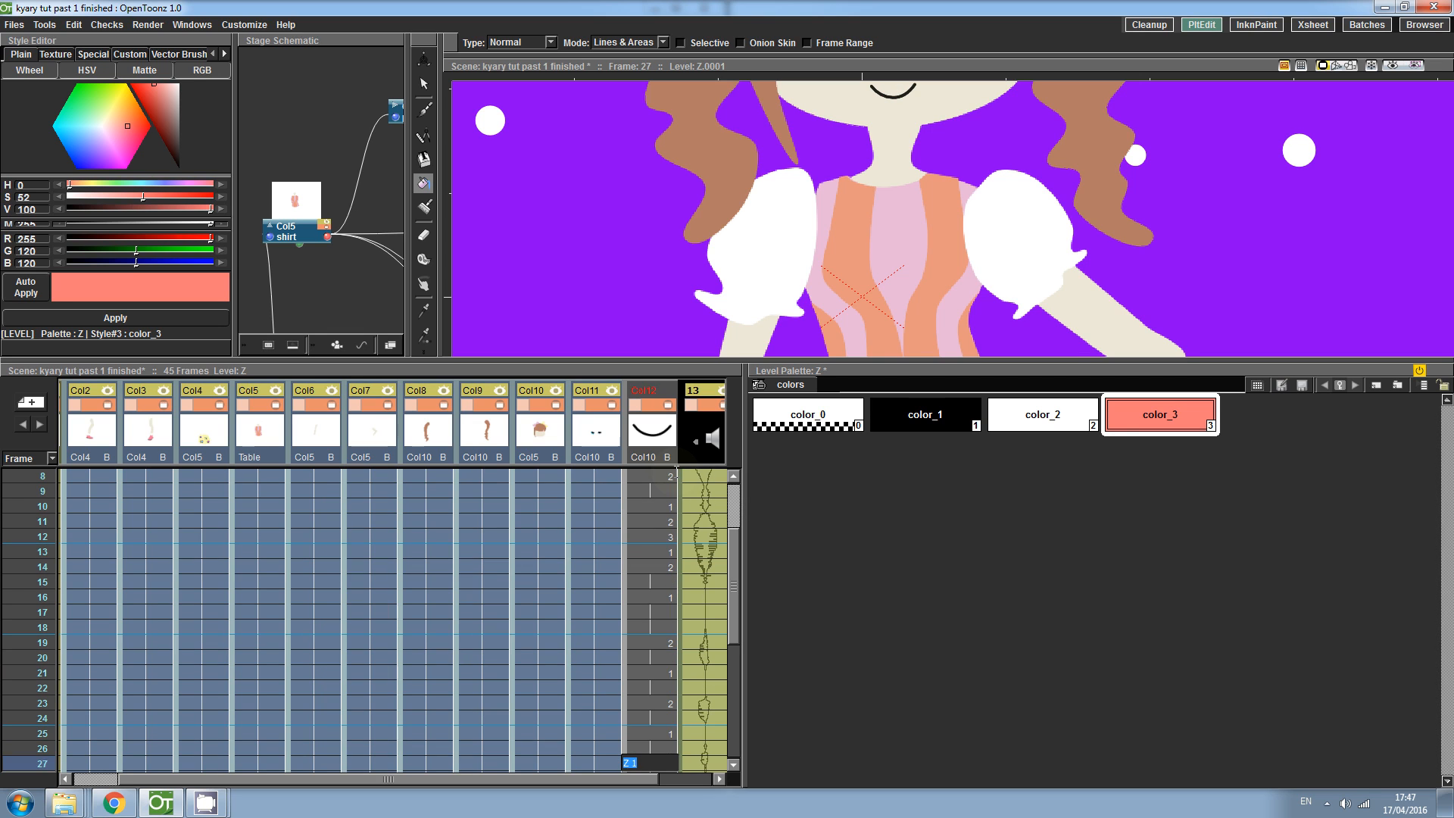
key(Up)
key(Return)
text(2)
key(Return)
text(1)
key(Return)
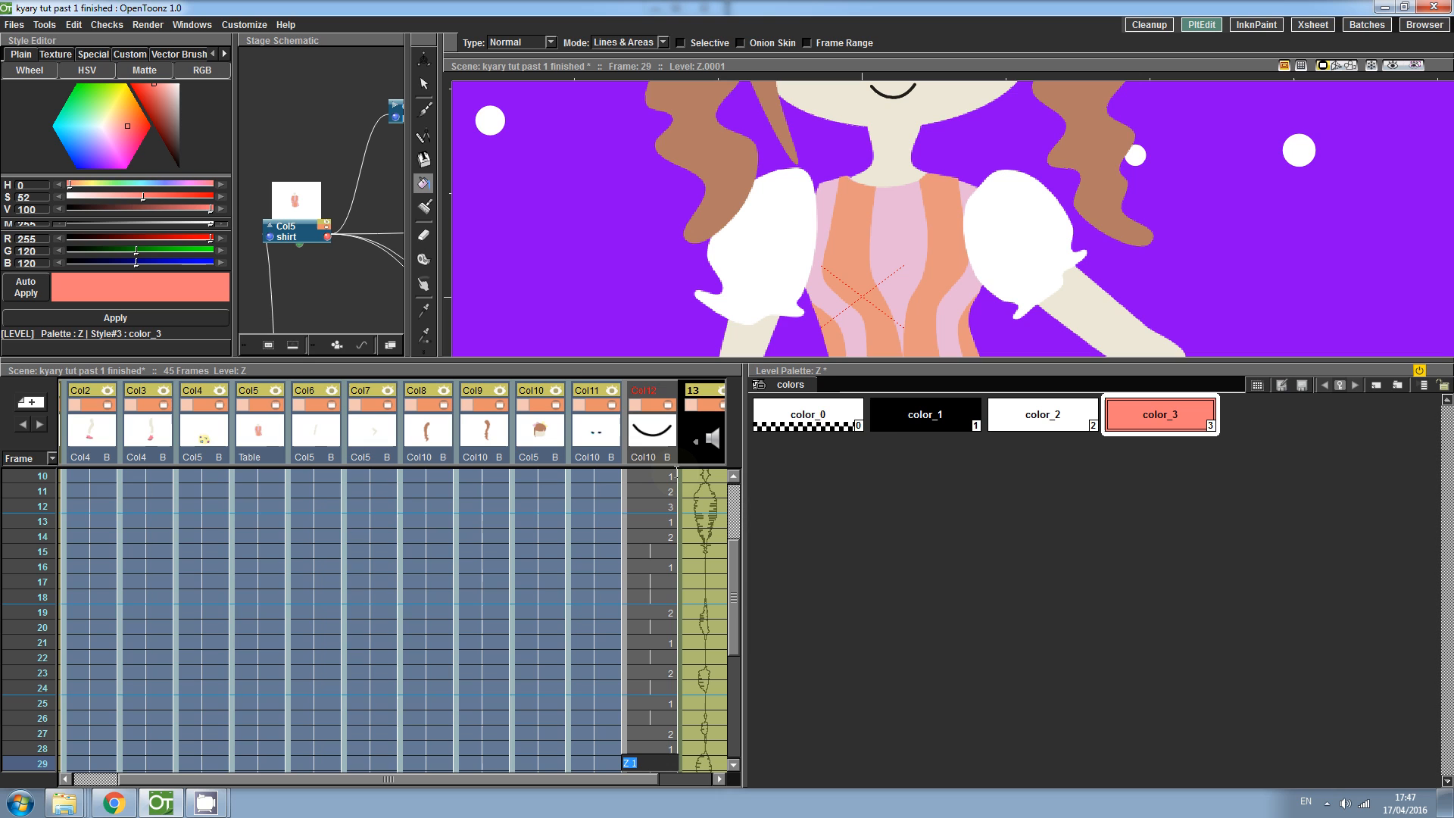
text(2)
key(Return)
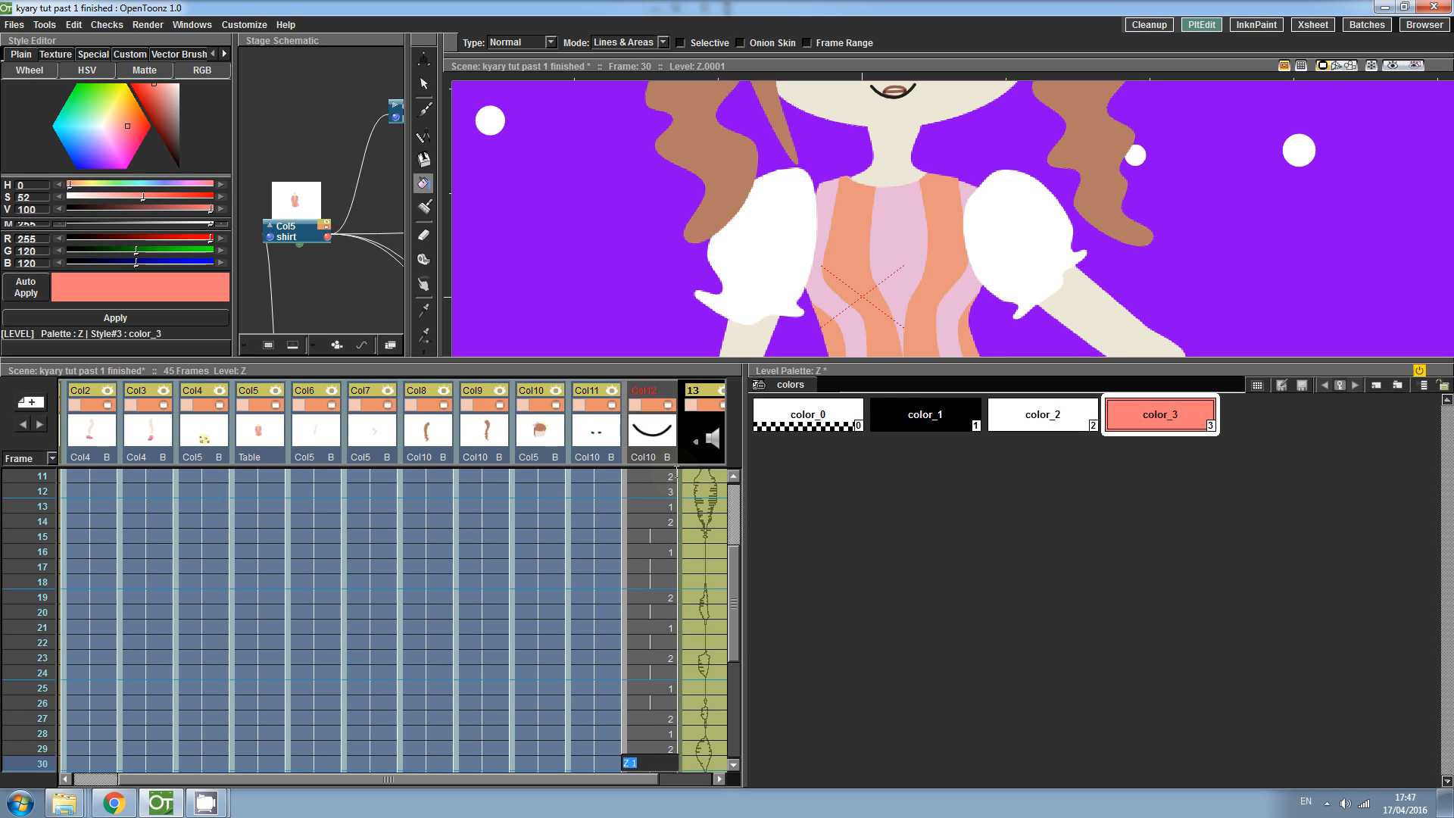
text(3)
key(Return)
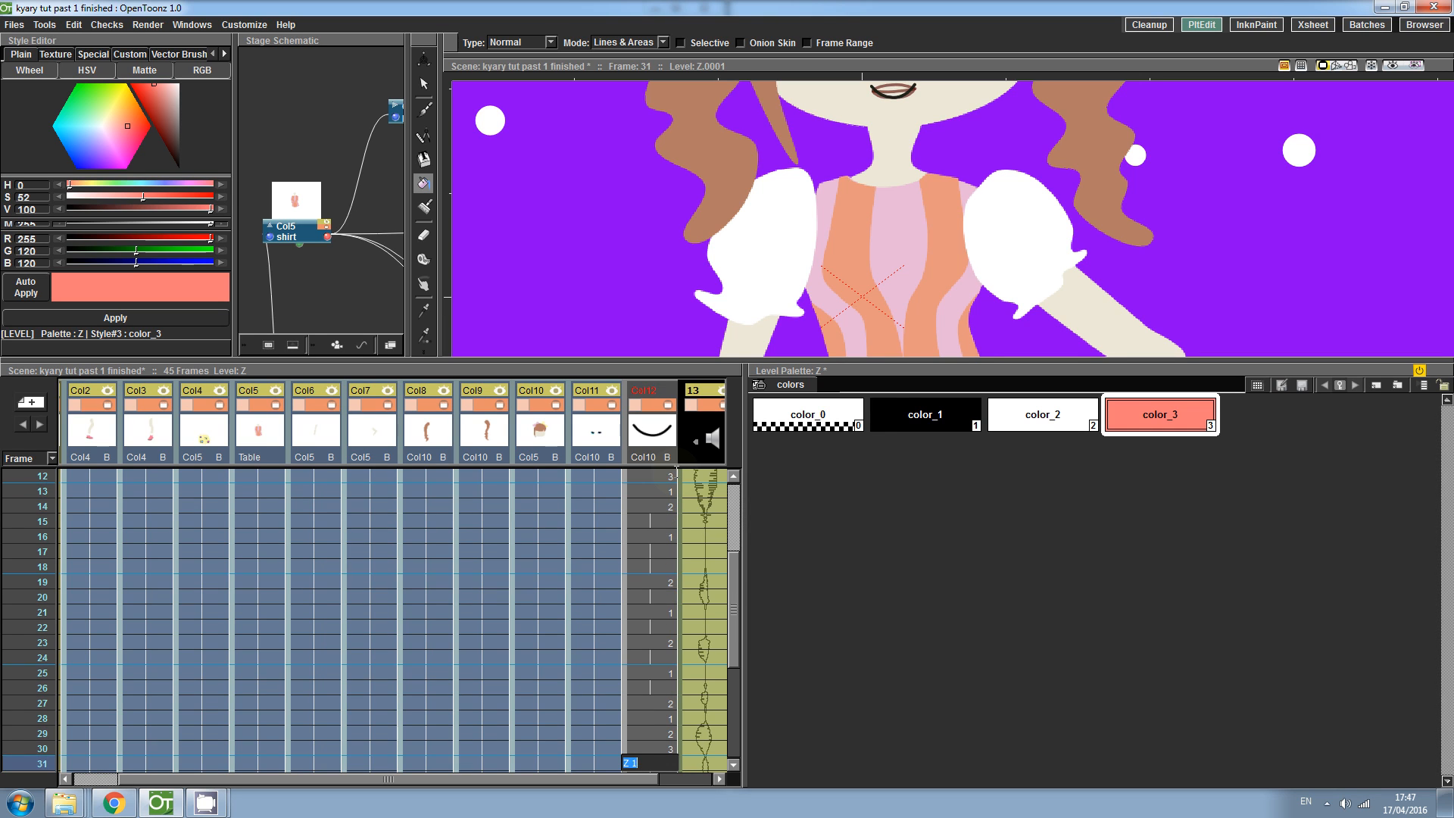
text(1)
key(Return)
text(2)
key(Return)
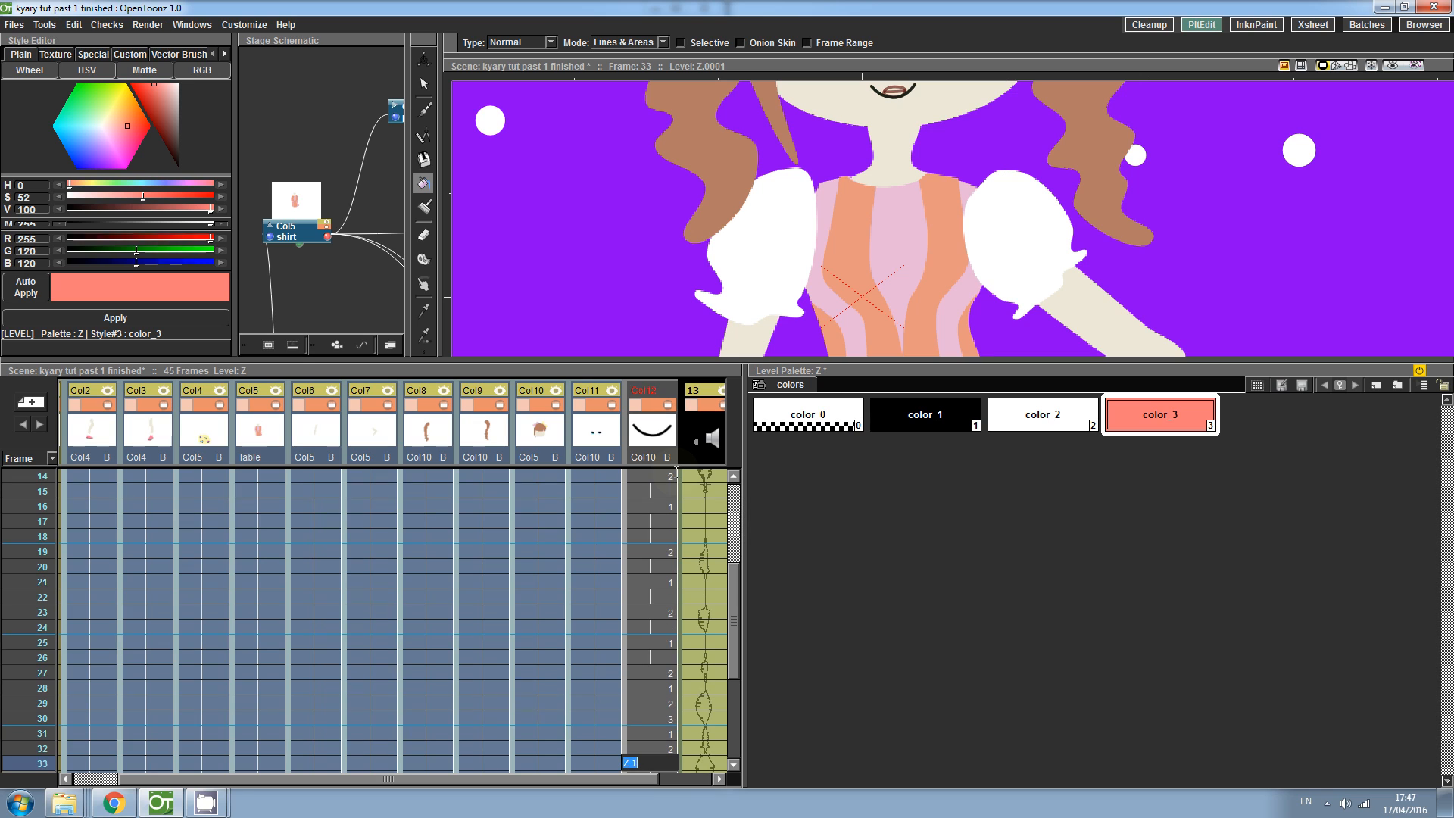
key(Up)
key(Up)
text(2)
key(Return)
text(1)
key(Return)
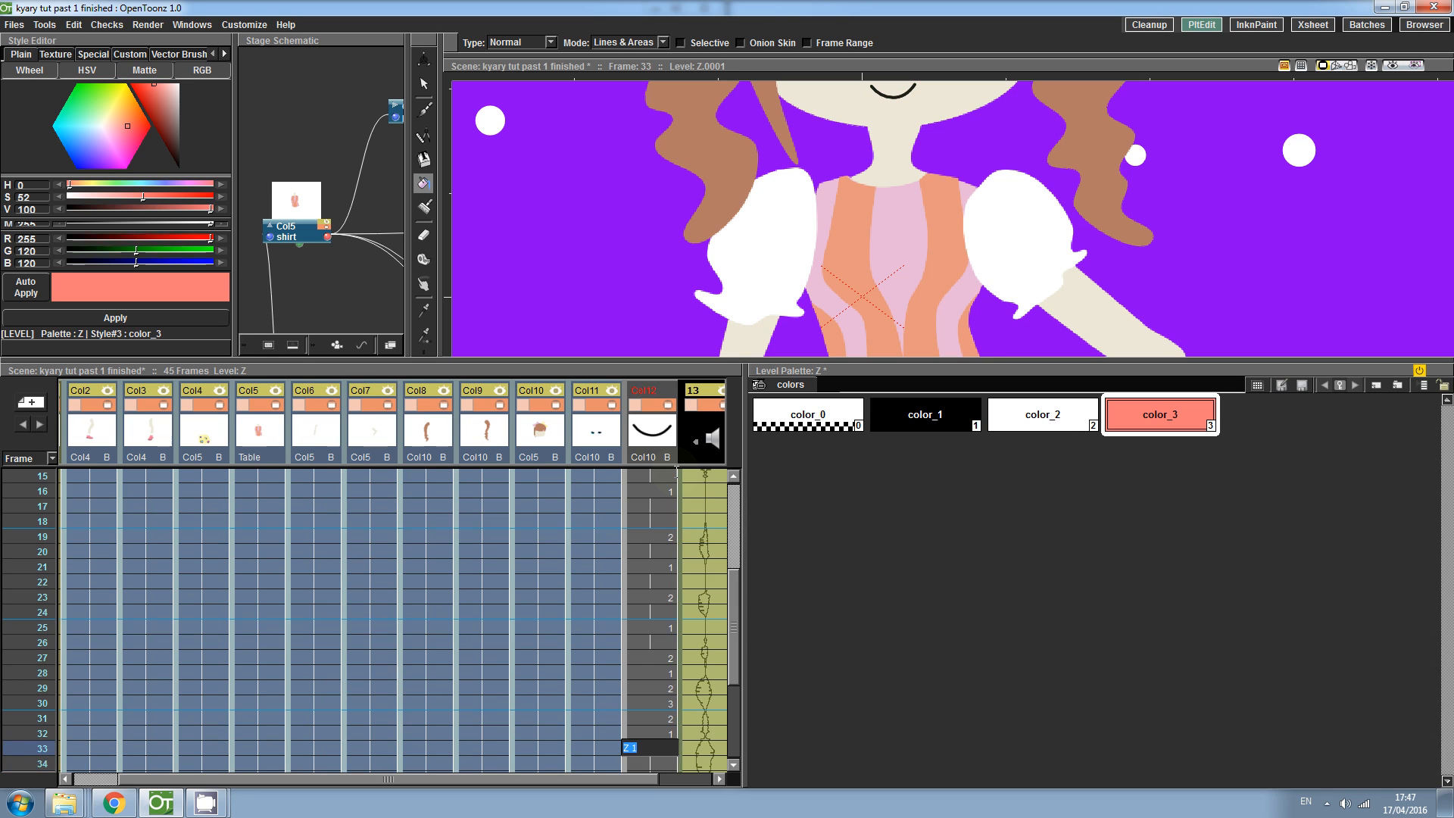
text(2)
key(Return)
text(3)
key(Return)
text(2)
- Finish timing column Z with mouth drawing numbers 2 and 3 through frame 44
key(Return)
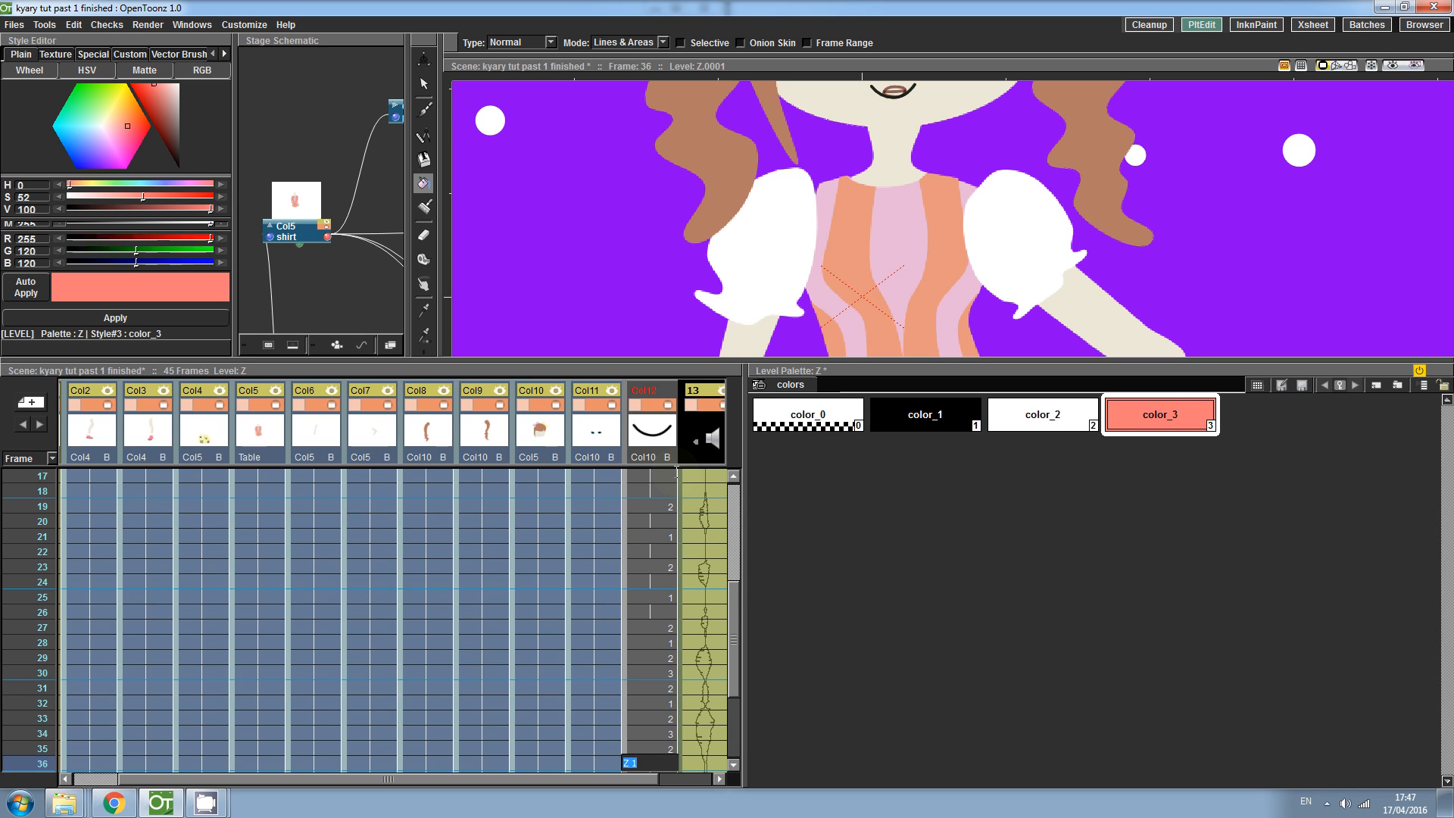
key(Return)
text(2)
key(Return)
key(Return)
key(Up)
text(2)
key(Return)
key(Up)
text(3)
key(Return)
text(2)
key(Return)
key(Return)
- Remove the extra cells beyond frame 45 from column Z
key(Return)
key(Return)
key(Return)
key(Return)
key(Return)
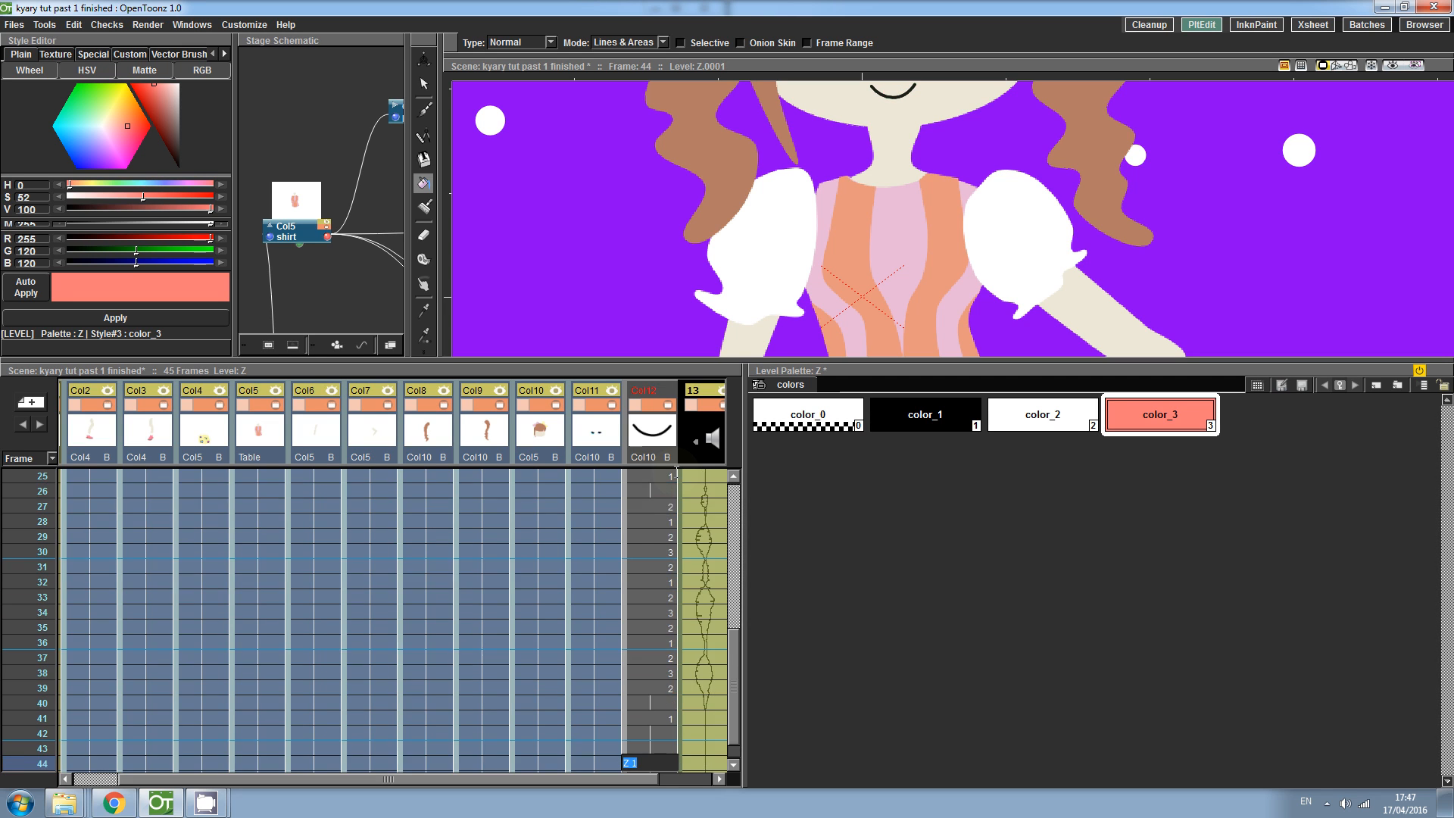
key(Return)
key(Return)
key(Return)
key(Return)
key(Return)
key(Return)
key(Return)
key(Return)
key(Return)
key(Return)
key(Return)
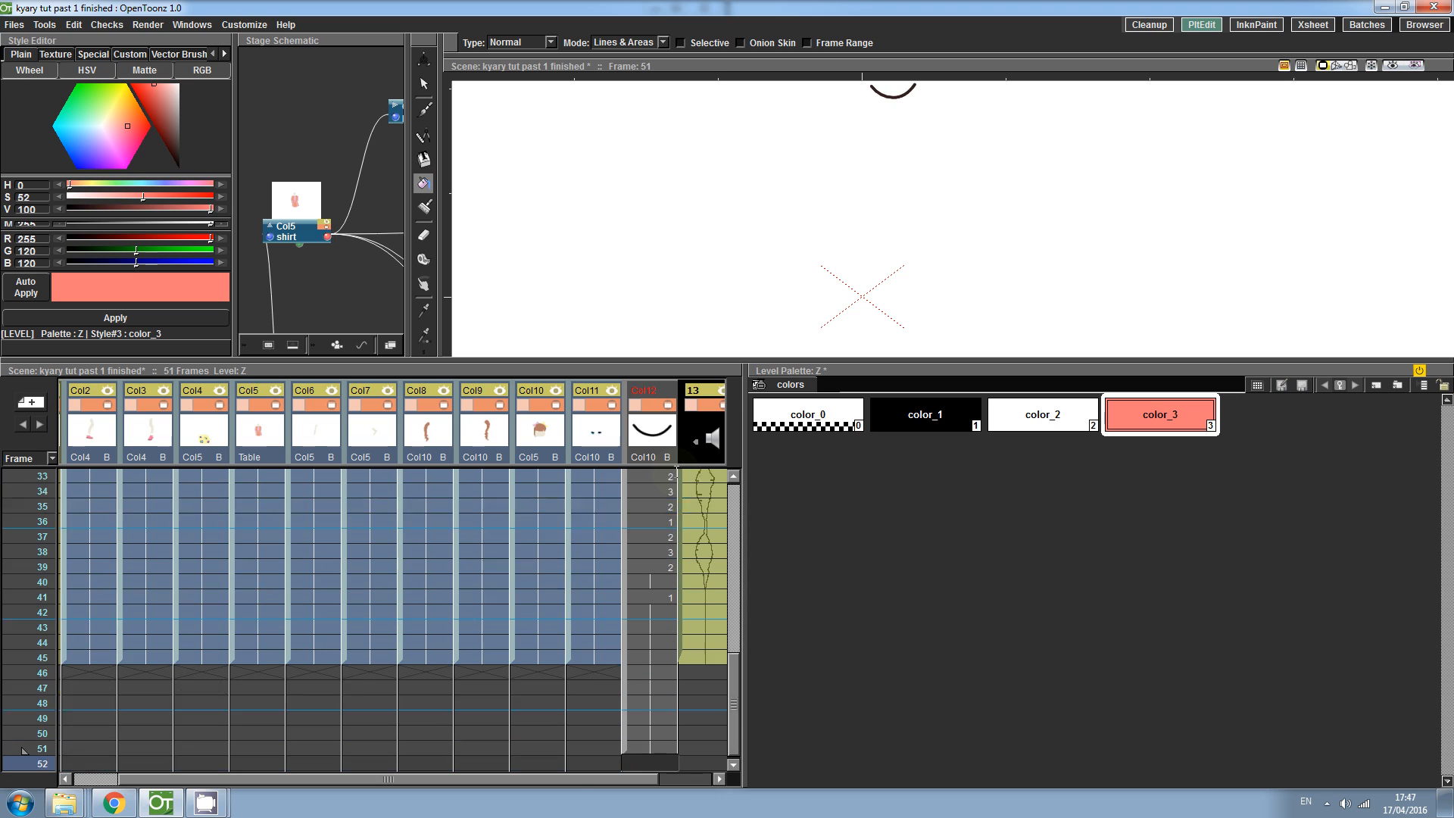
drag(629, 603, 638, 761)
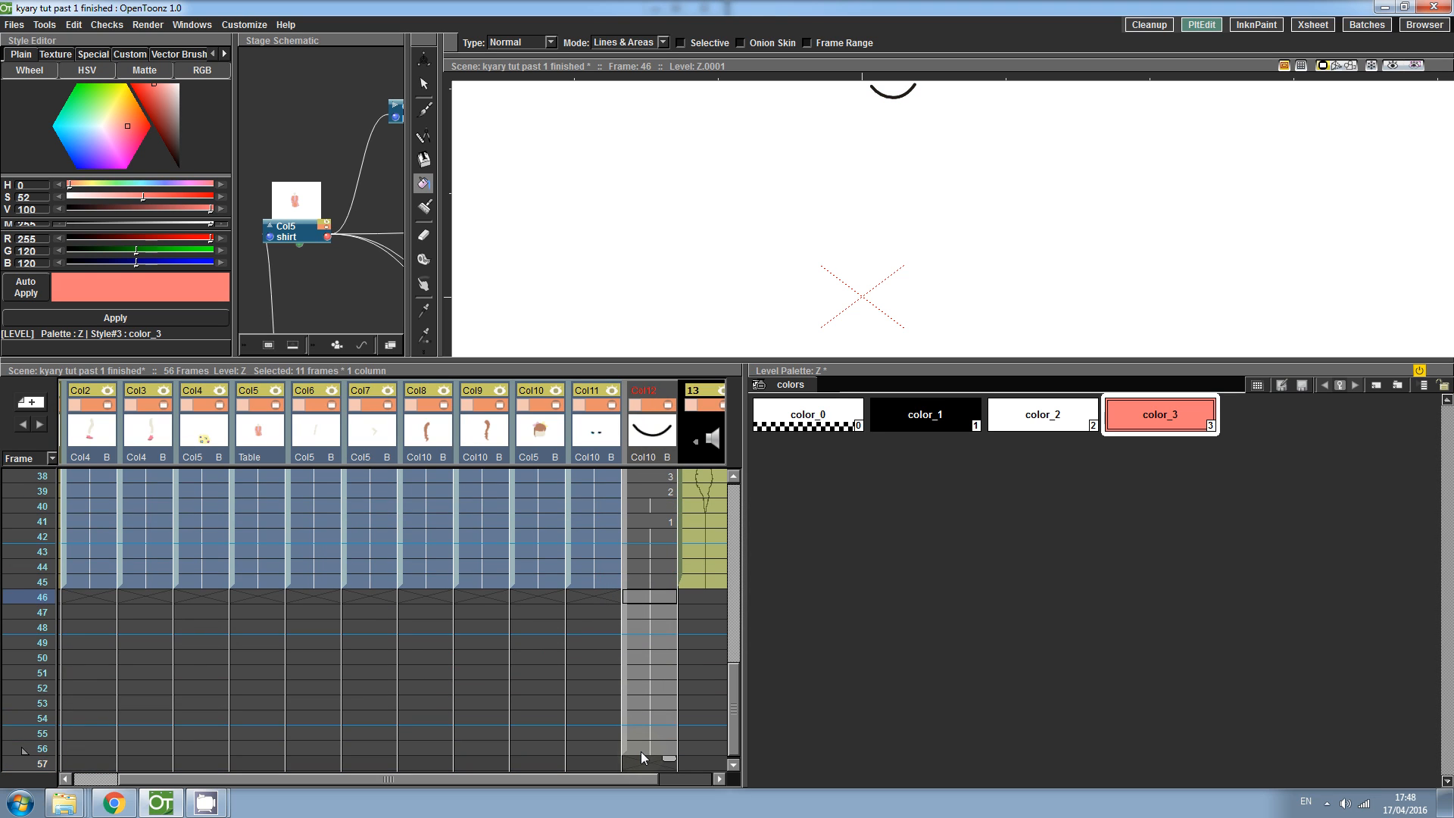
key(Delete)
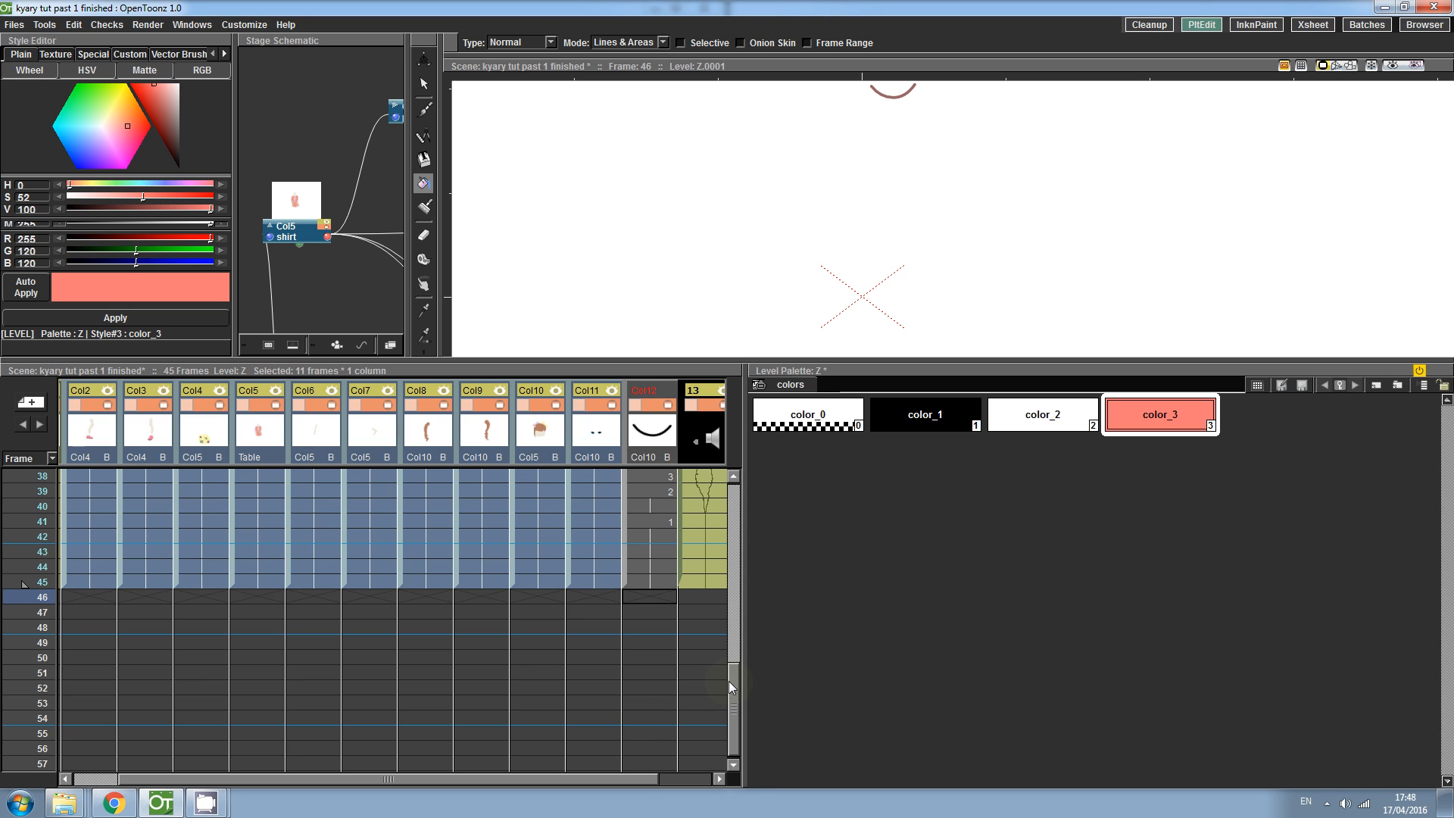
drag(732, 671, 720, 466)
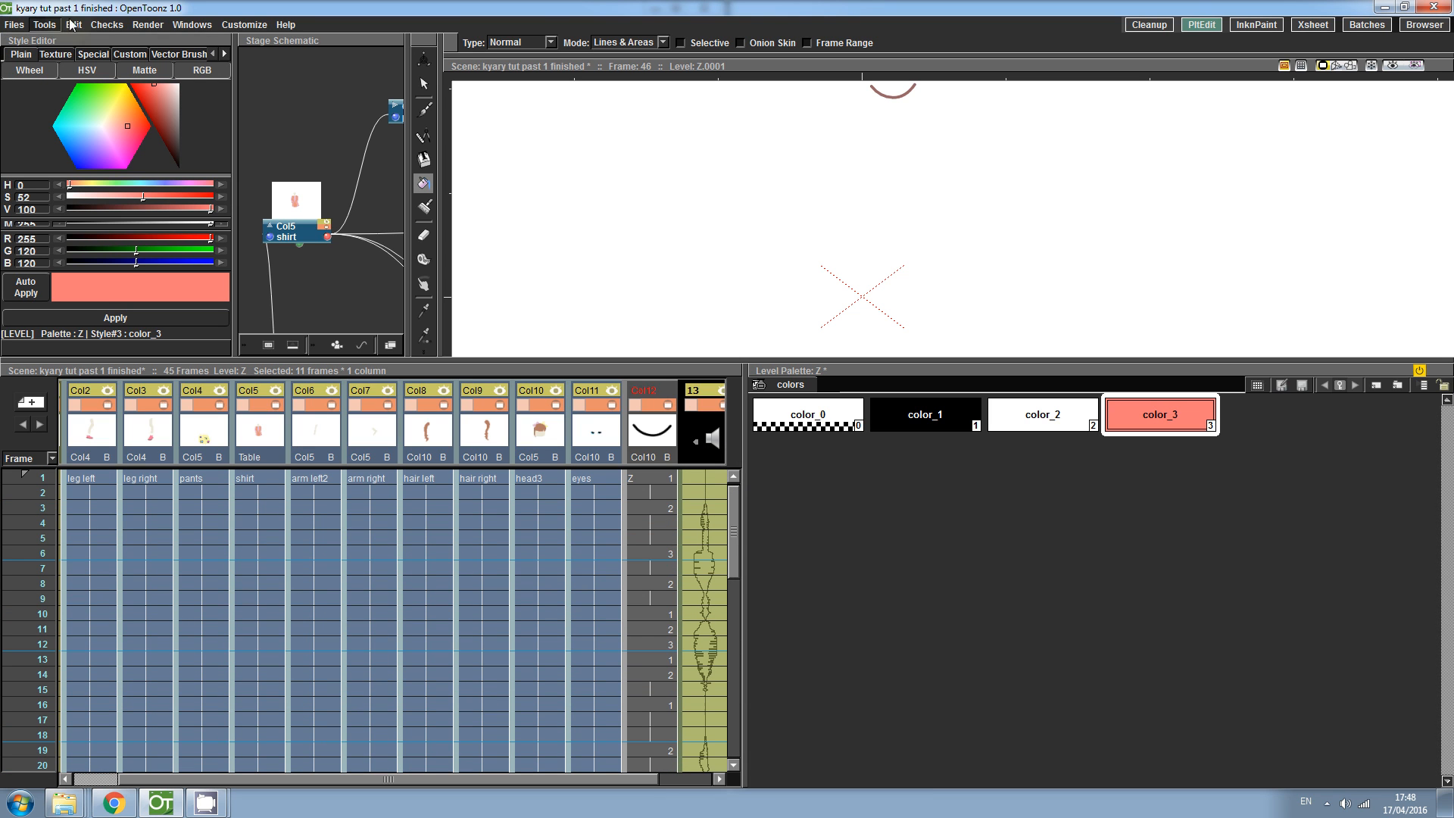
- Render a preview of the scene, turn on its sound and play it, then close the preview
click(148, 24)
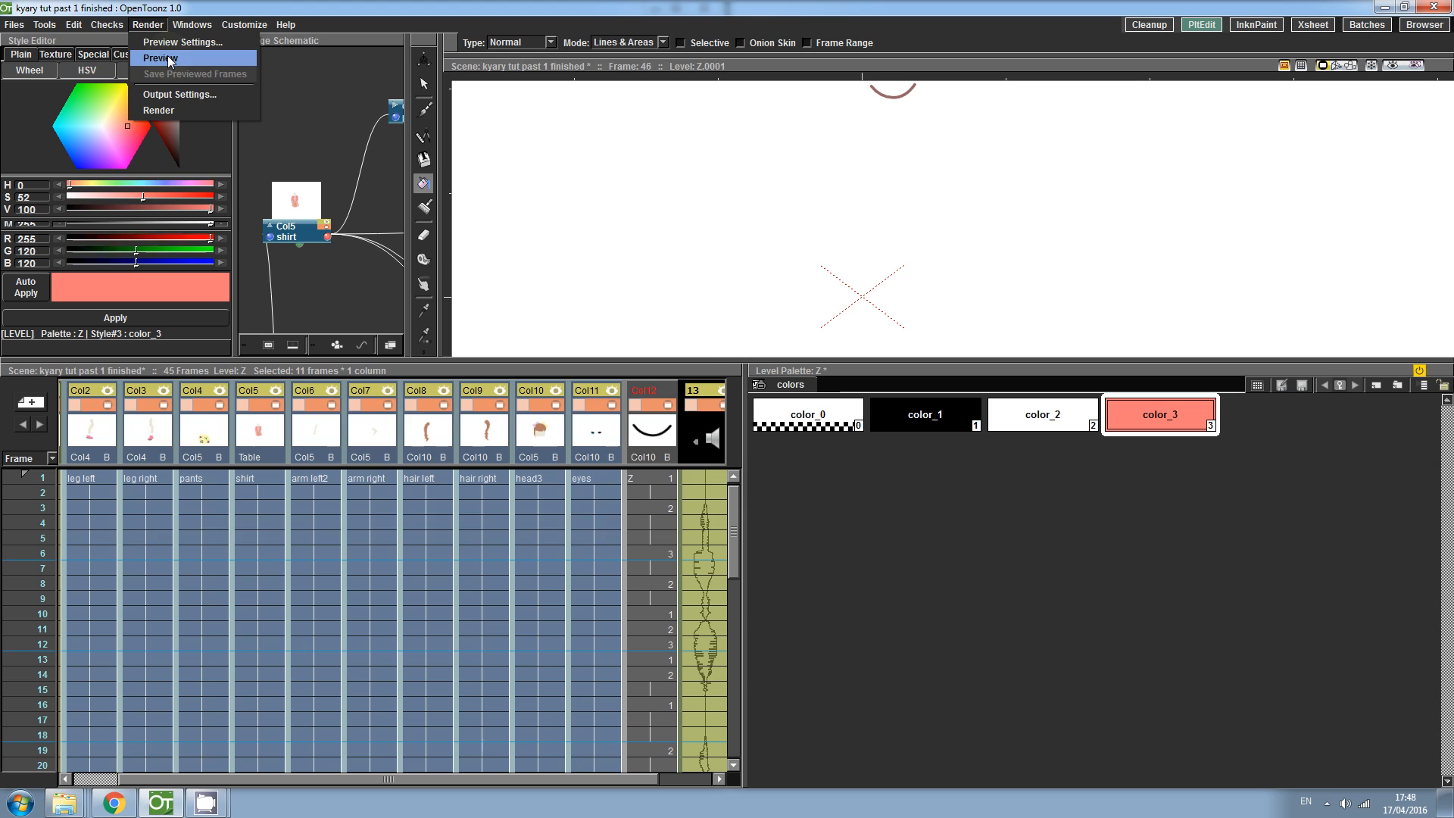
click(160, 57)
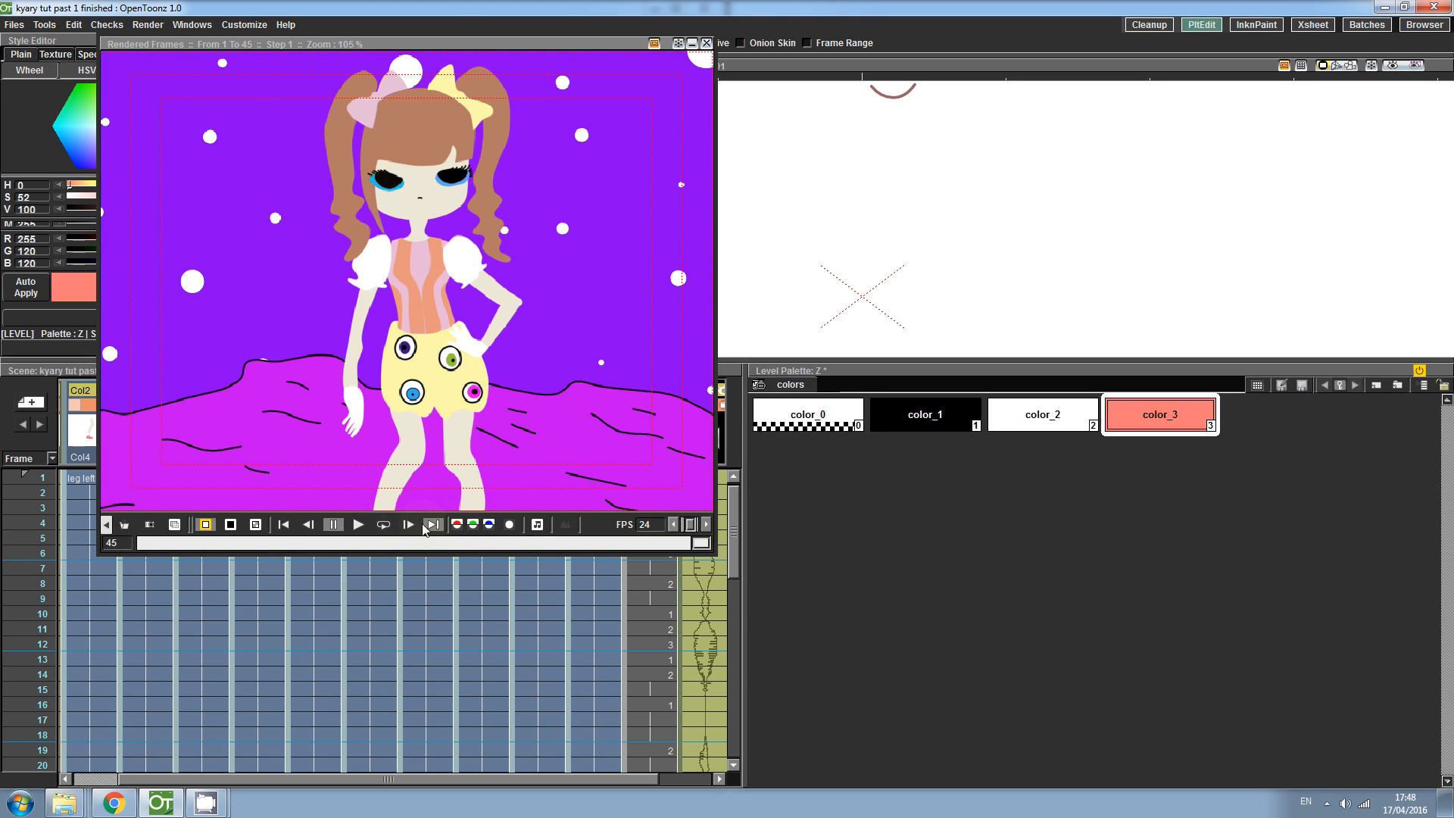
click(536, 525)
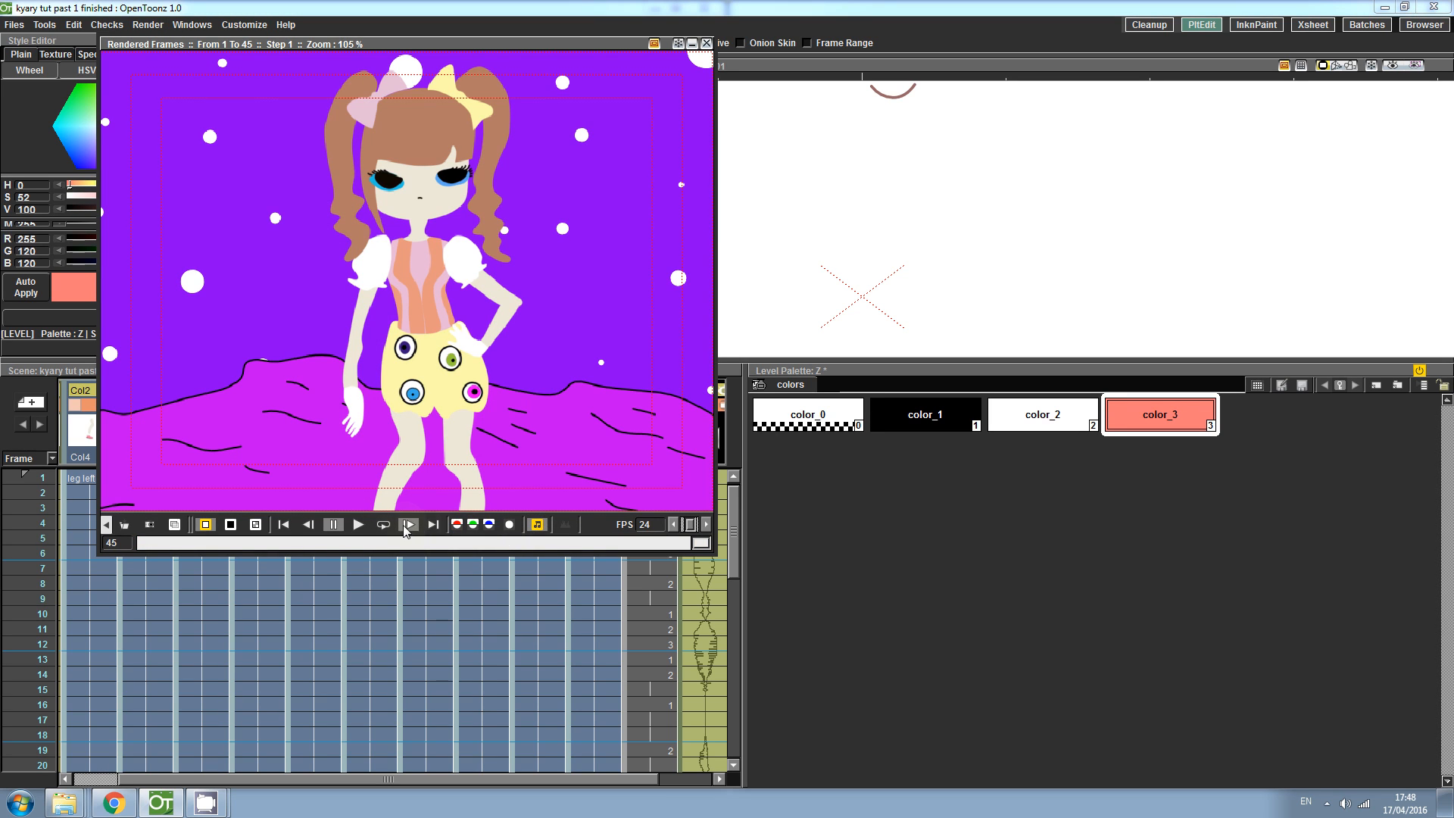
click(358, 528)
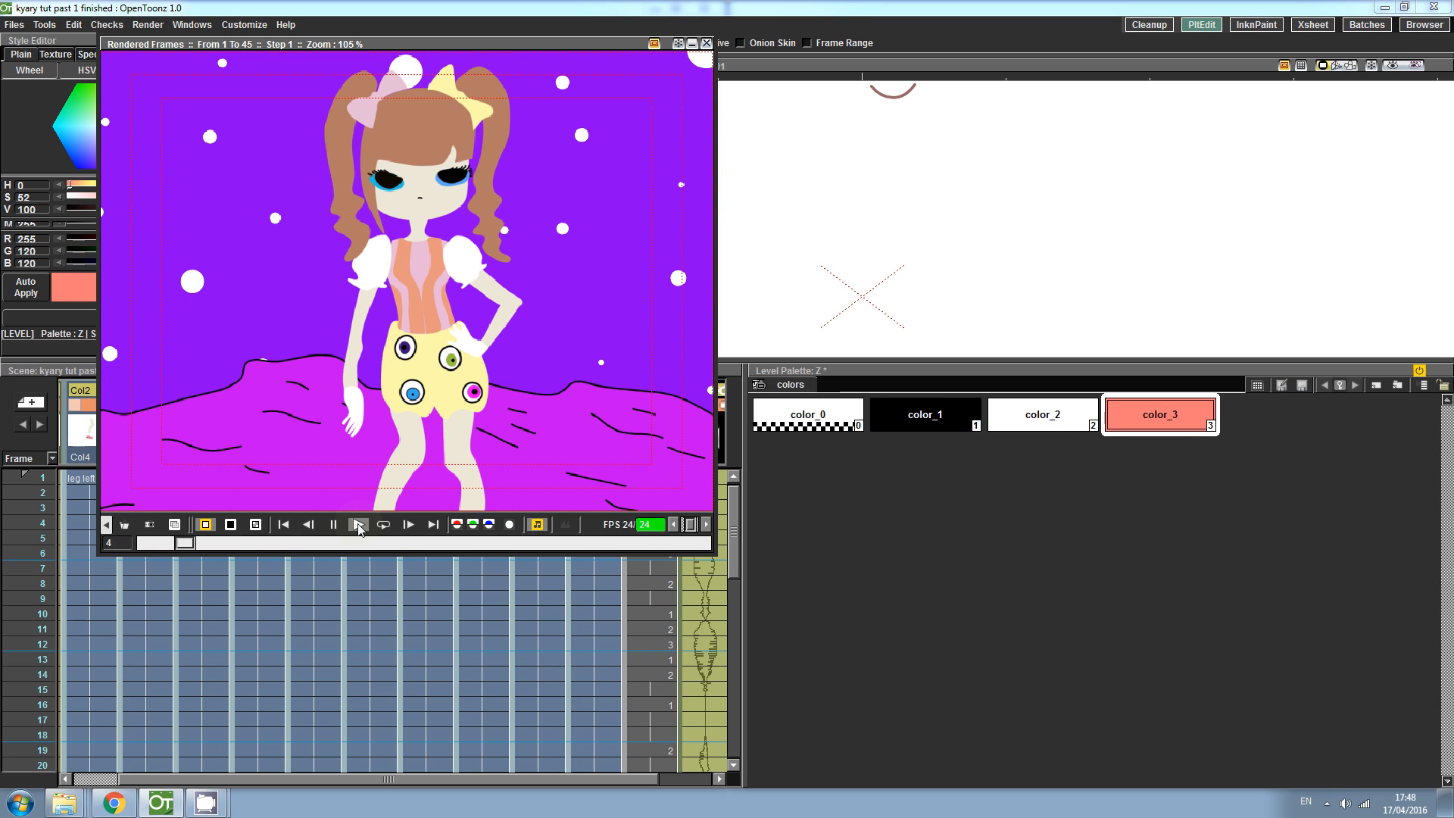
click(707, 43)
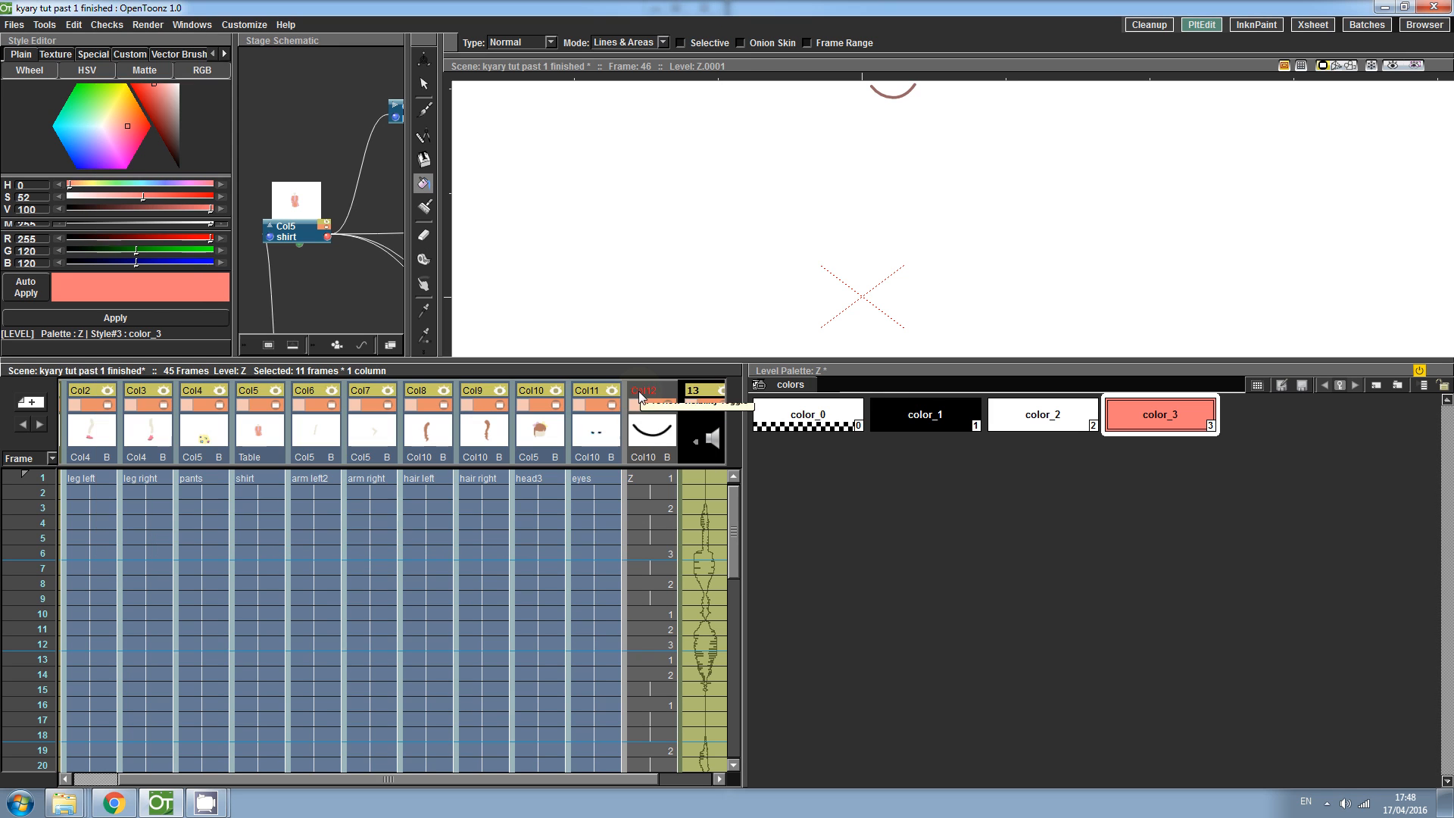
- Enable the mouth column for preview and play the rendered preview again with sound before closing it
click(663, 393)
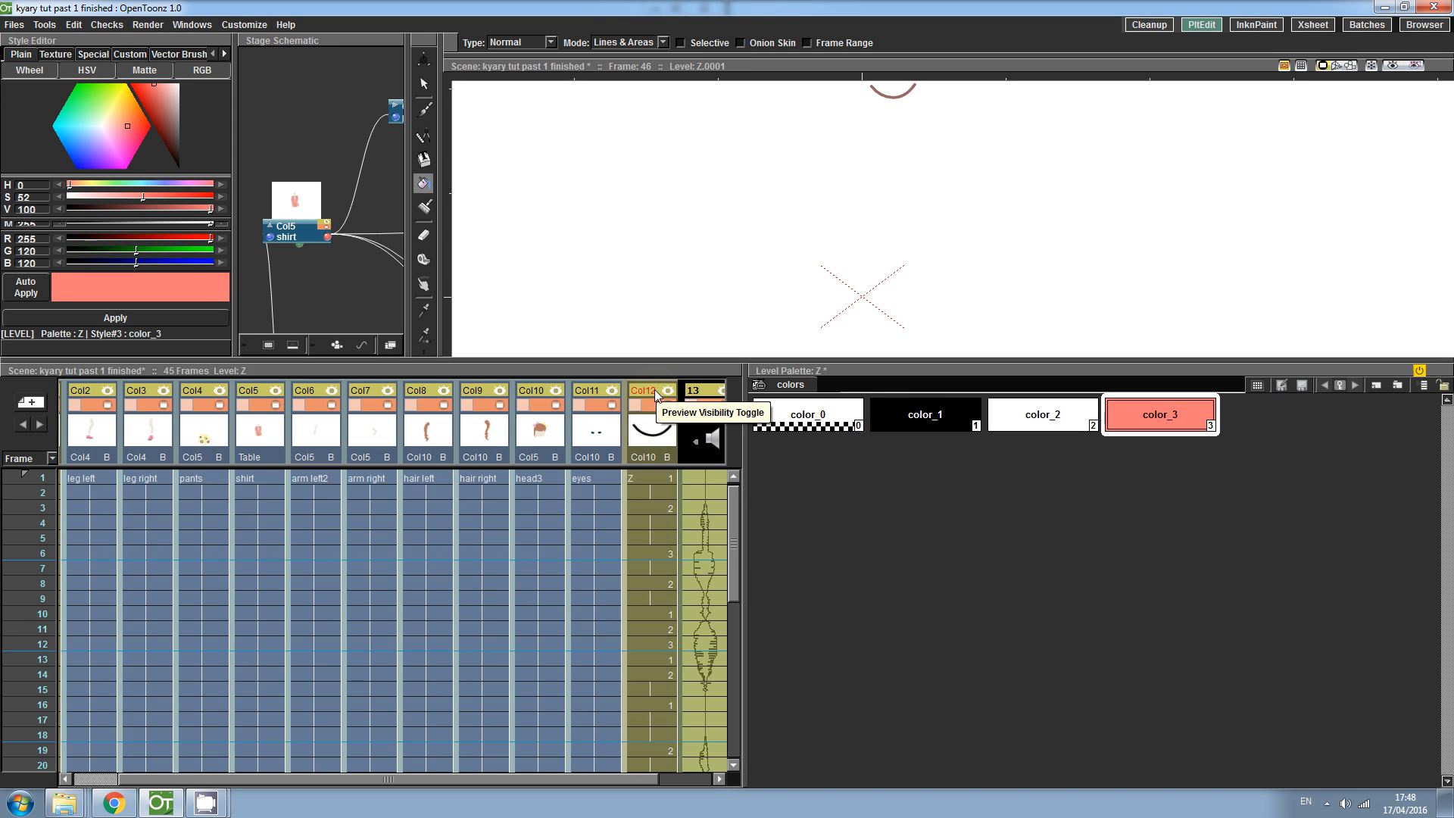
click(148, 24)
click(172, 69)
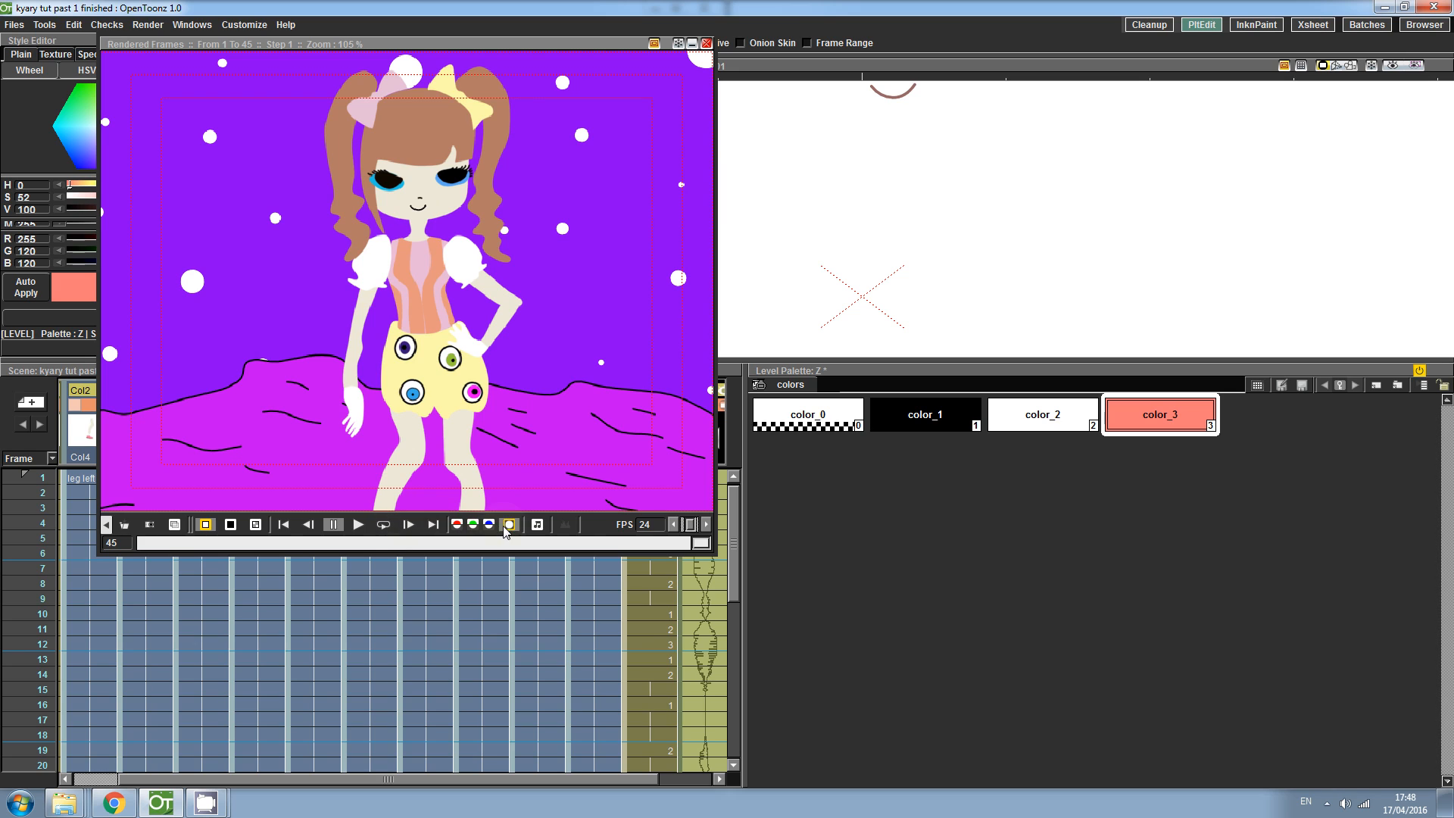
click(539, 528)
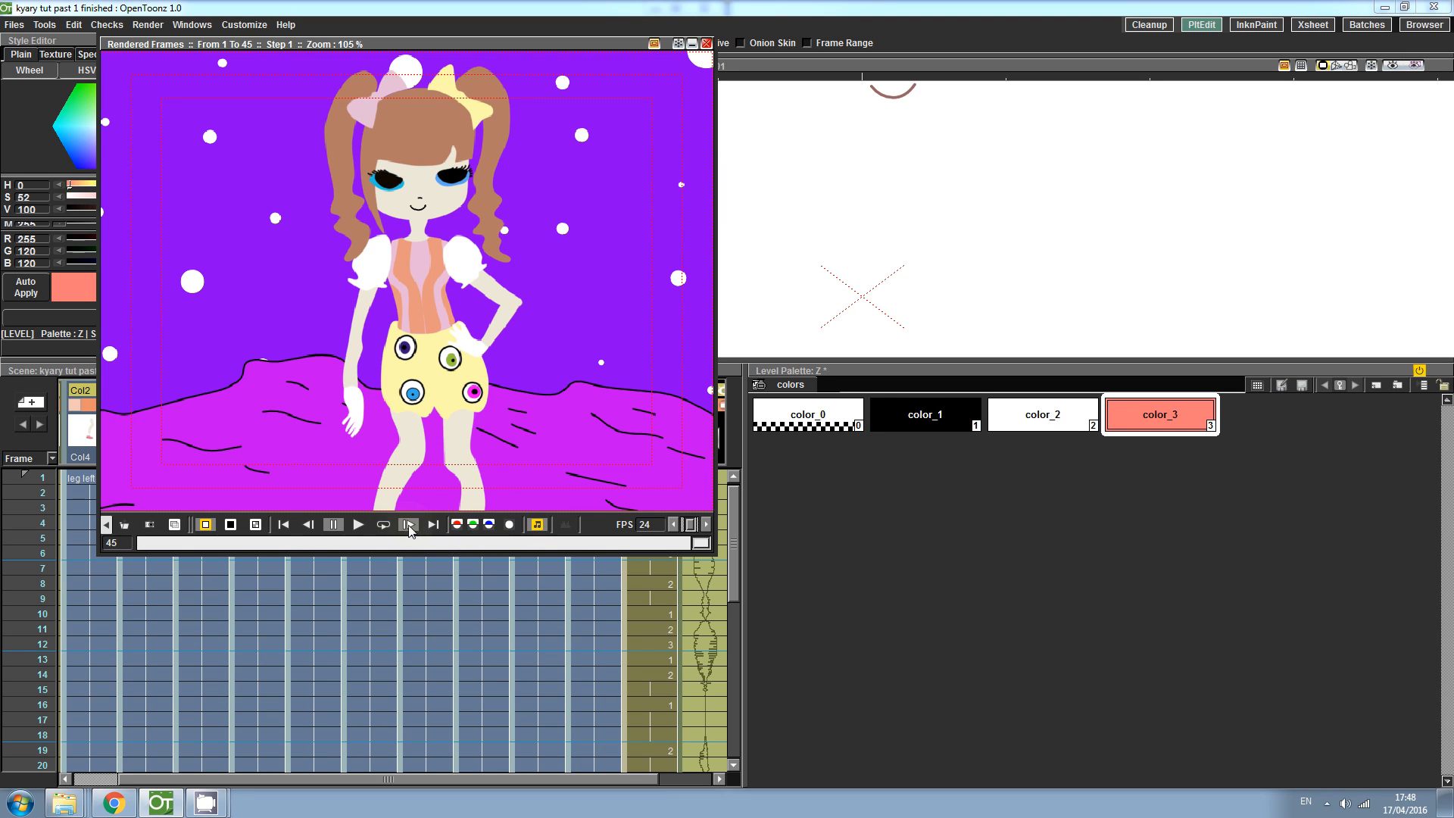
click(359, 524)
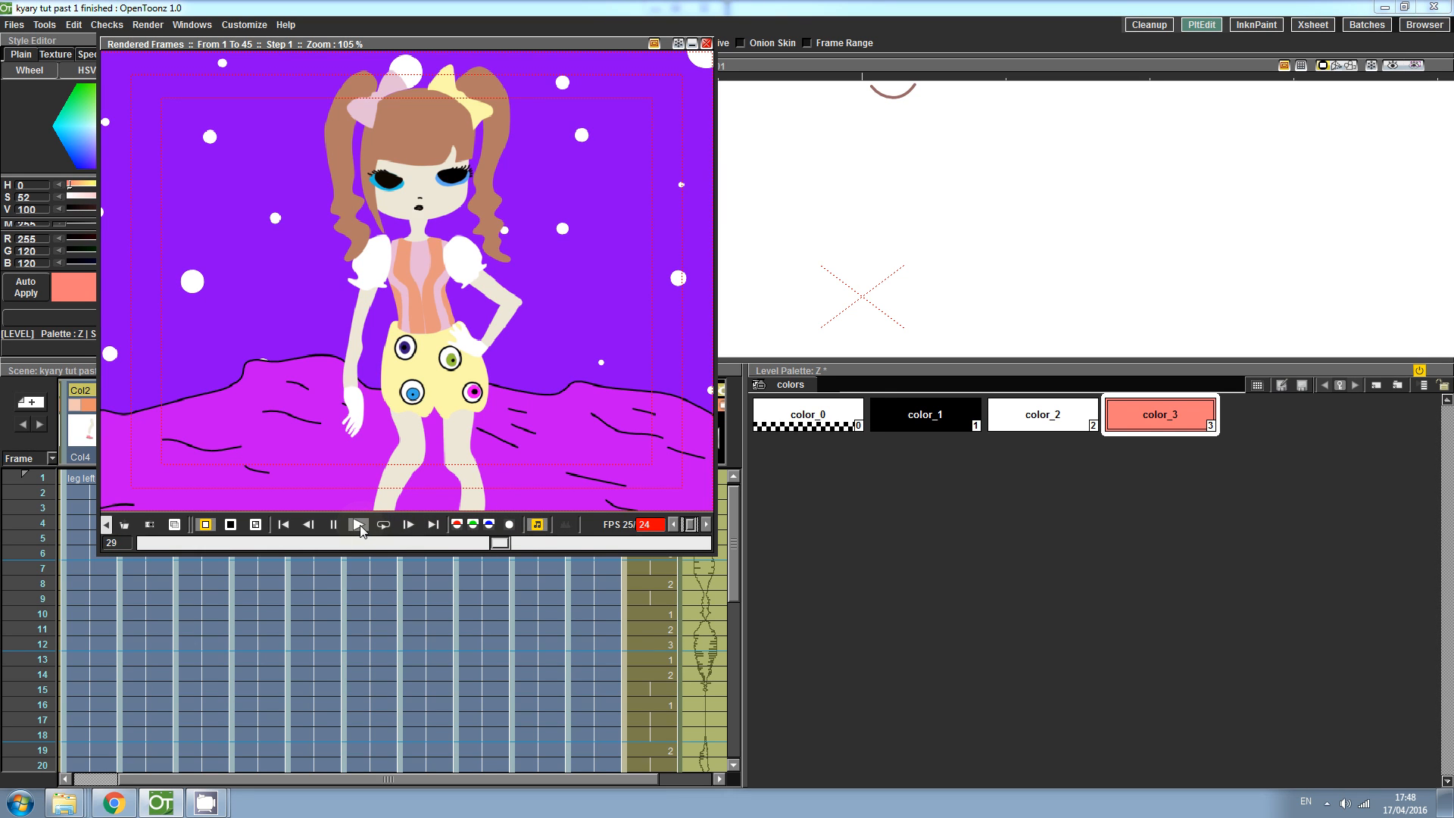
click(359, 524)
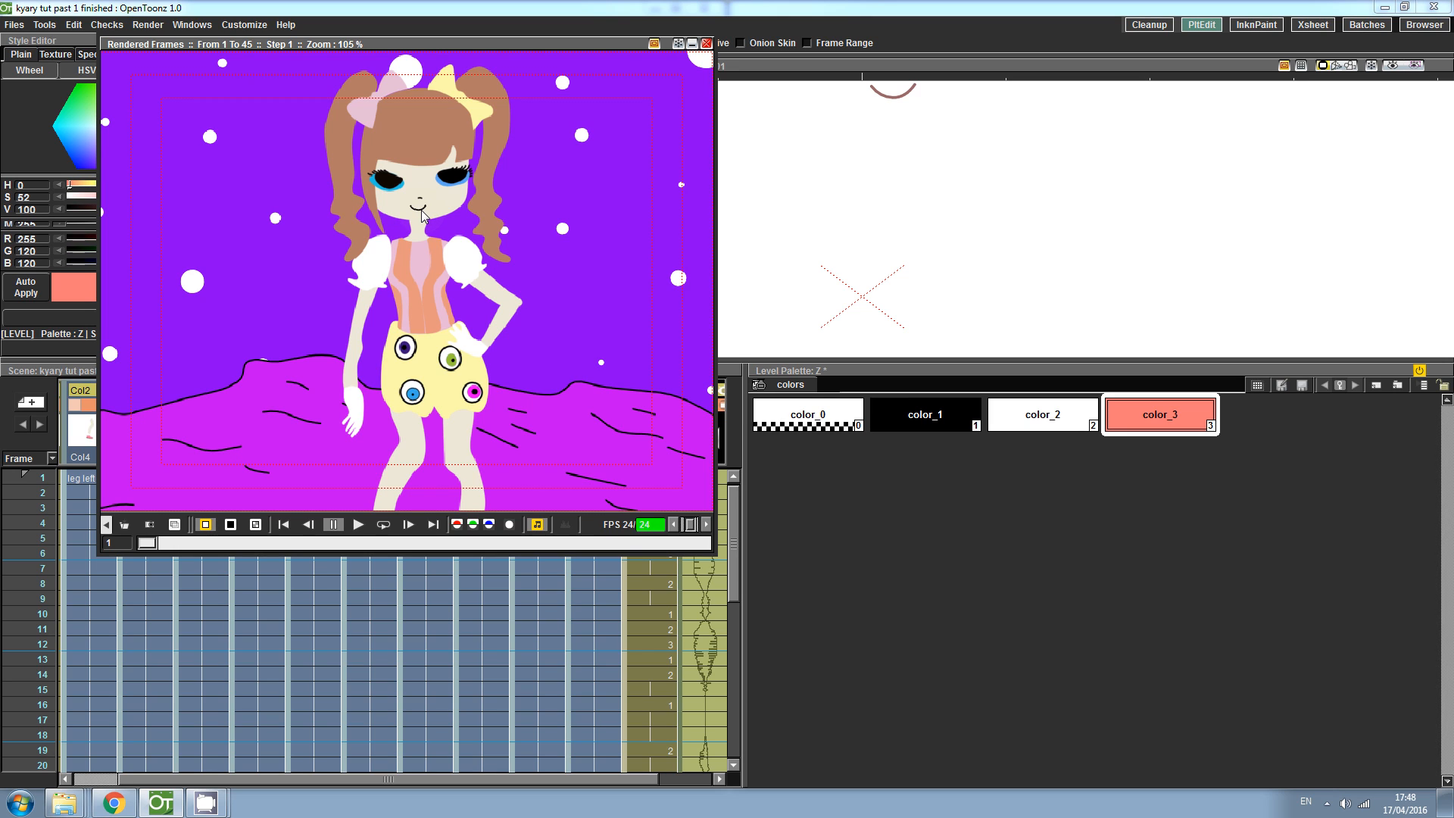
click(706, 44)
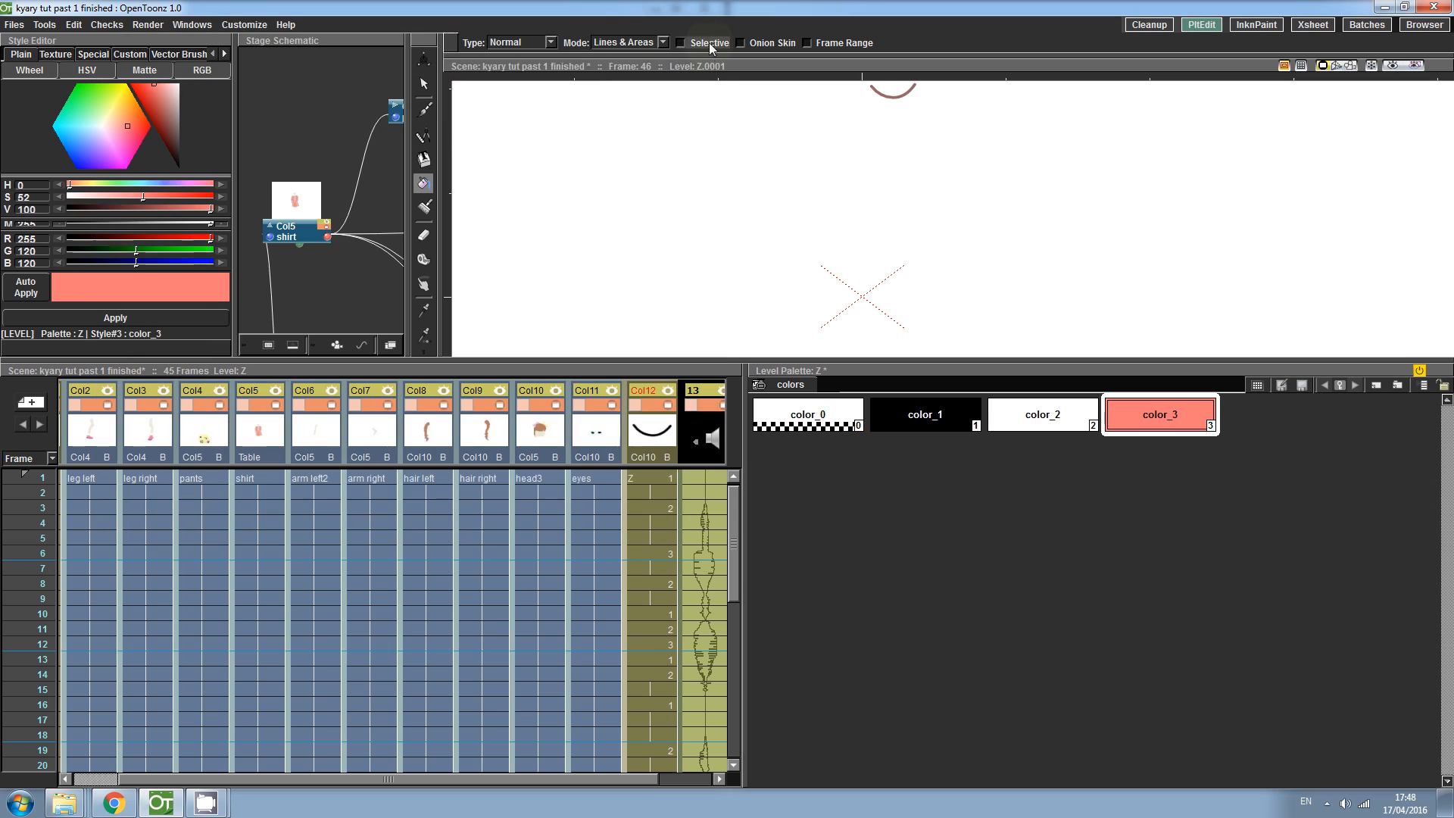
- Open the Level Strip for mouth level Z and select its first drawing, then return to the scene at frame 1
click(644, 478)
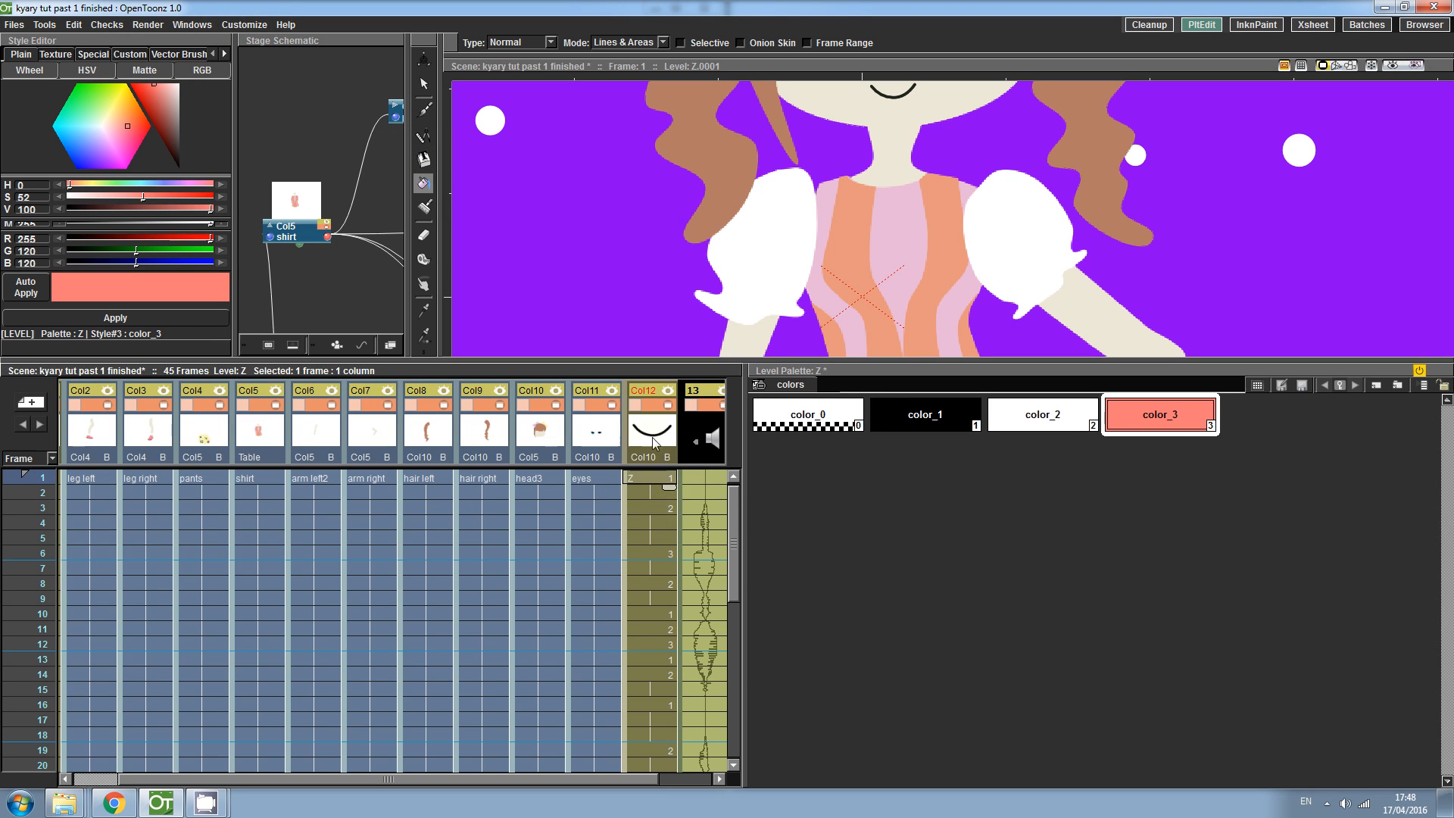
click(244, 25)
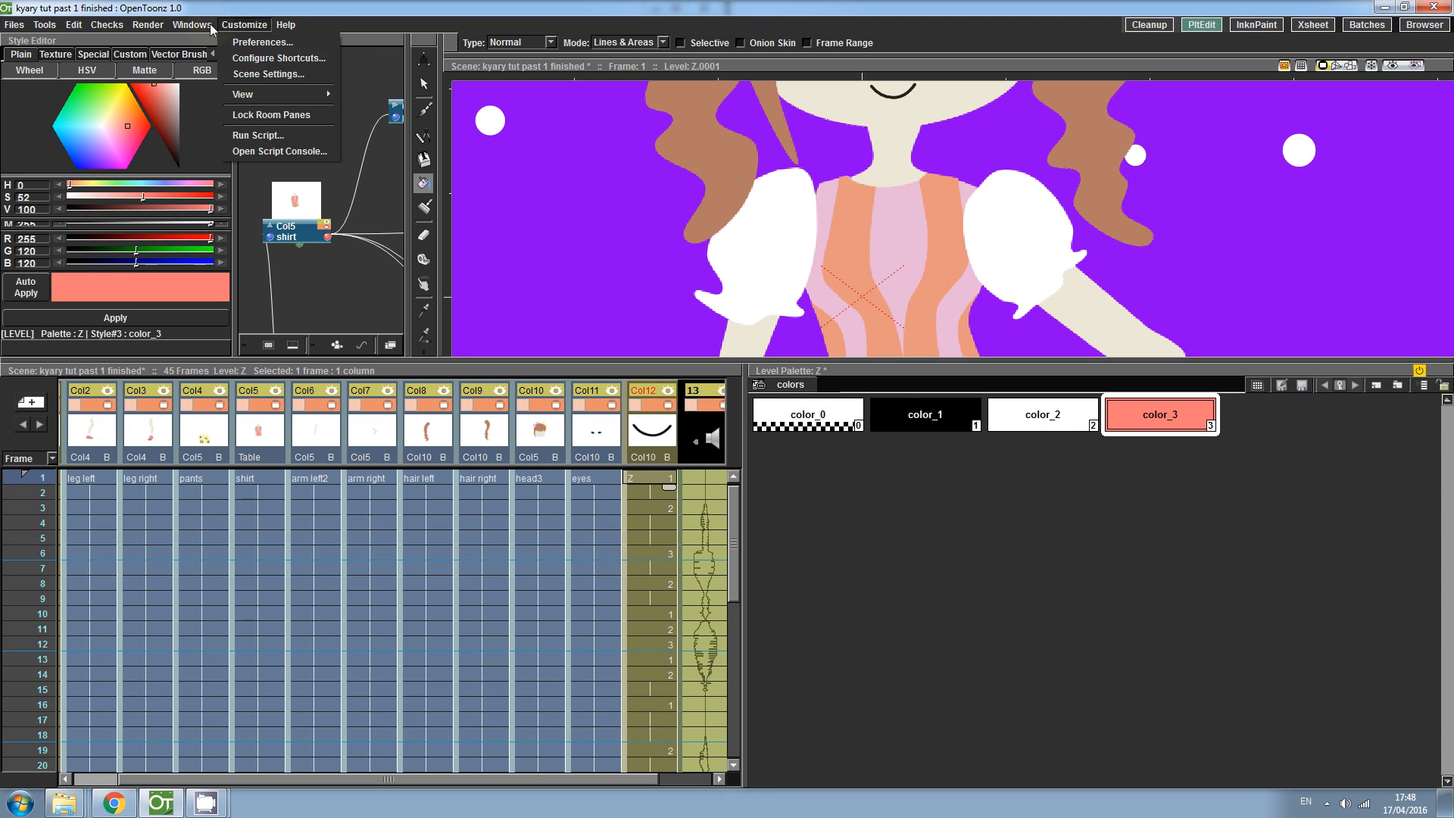
mouse_move(192, 24)
click(205, 73)
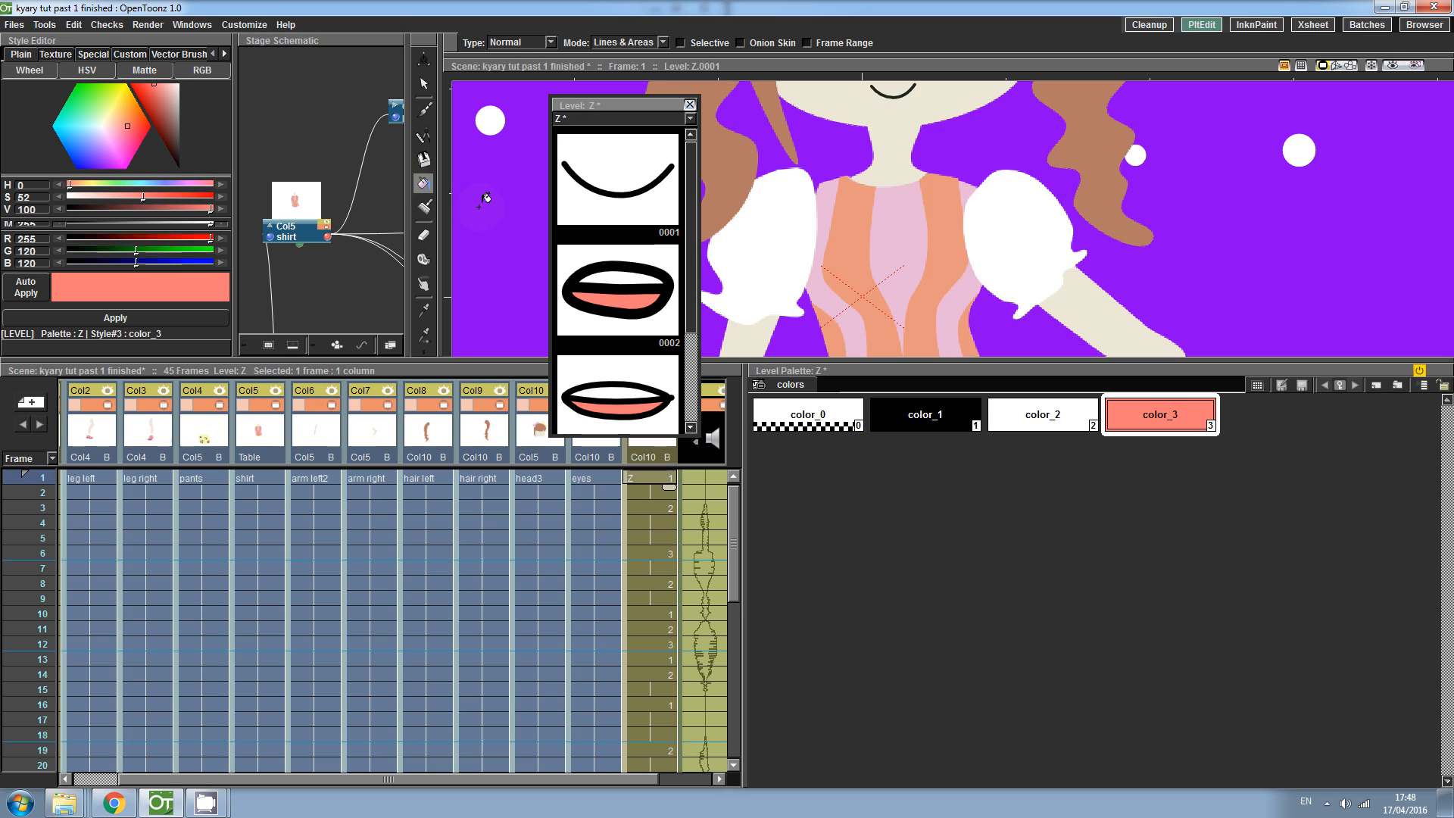
click(610, 203)
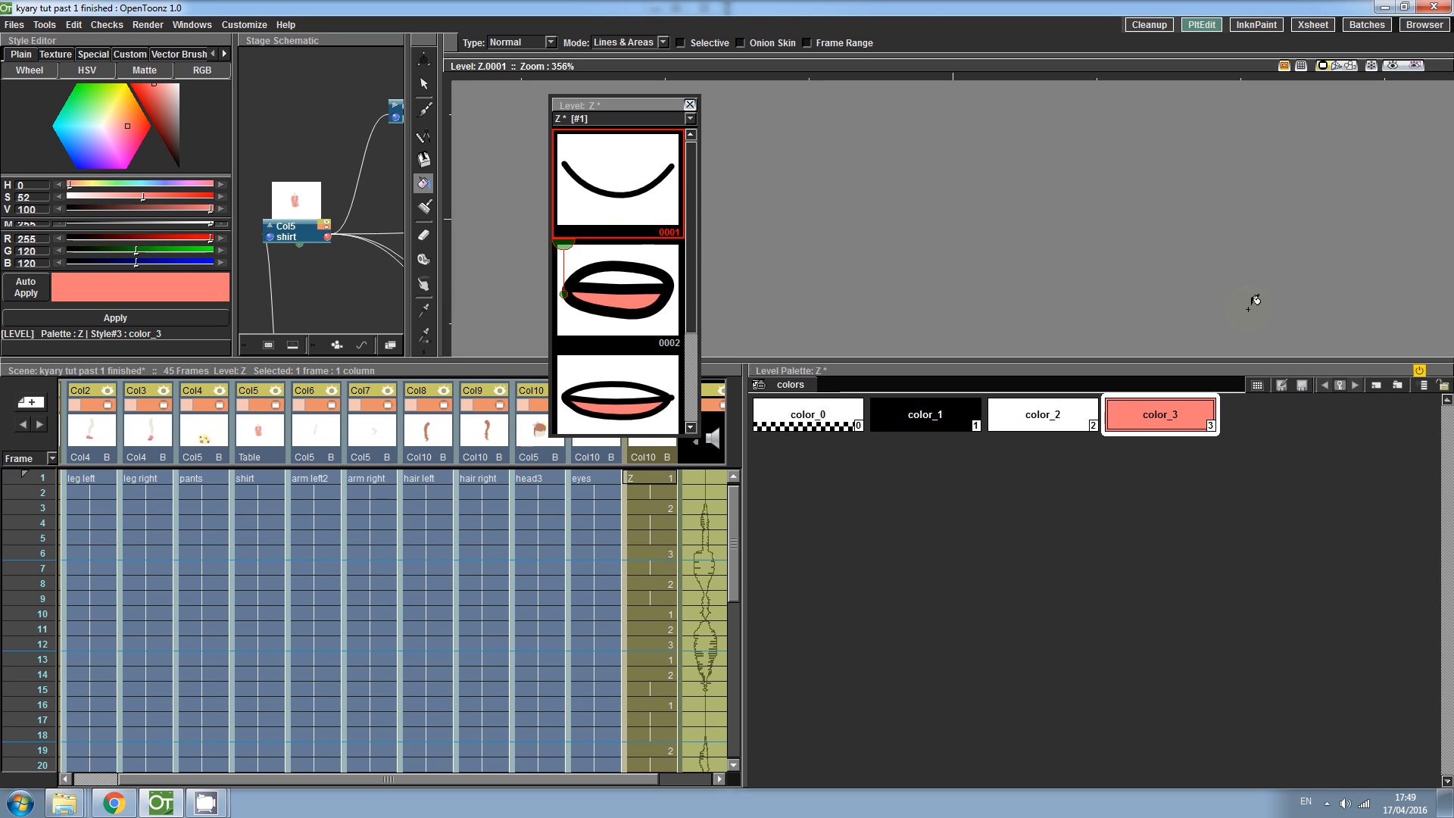
click(652, 483)
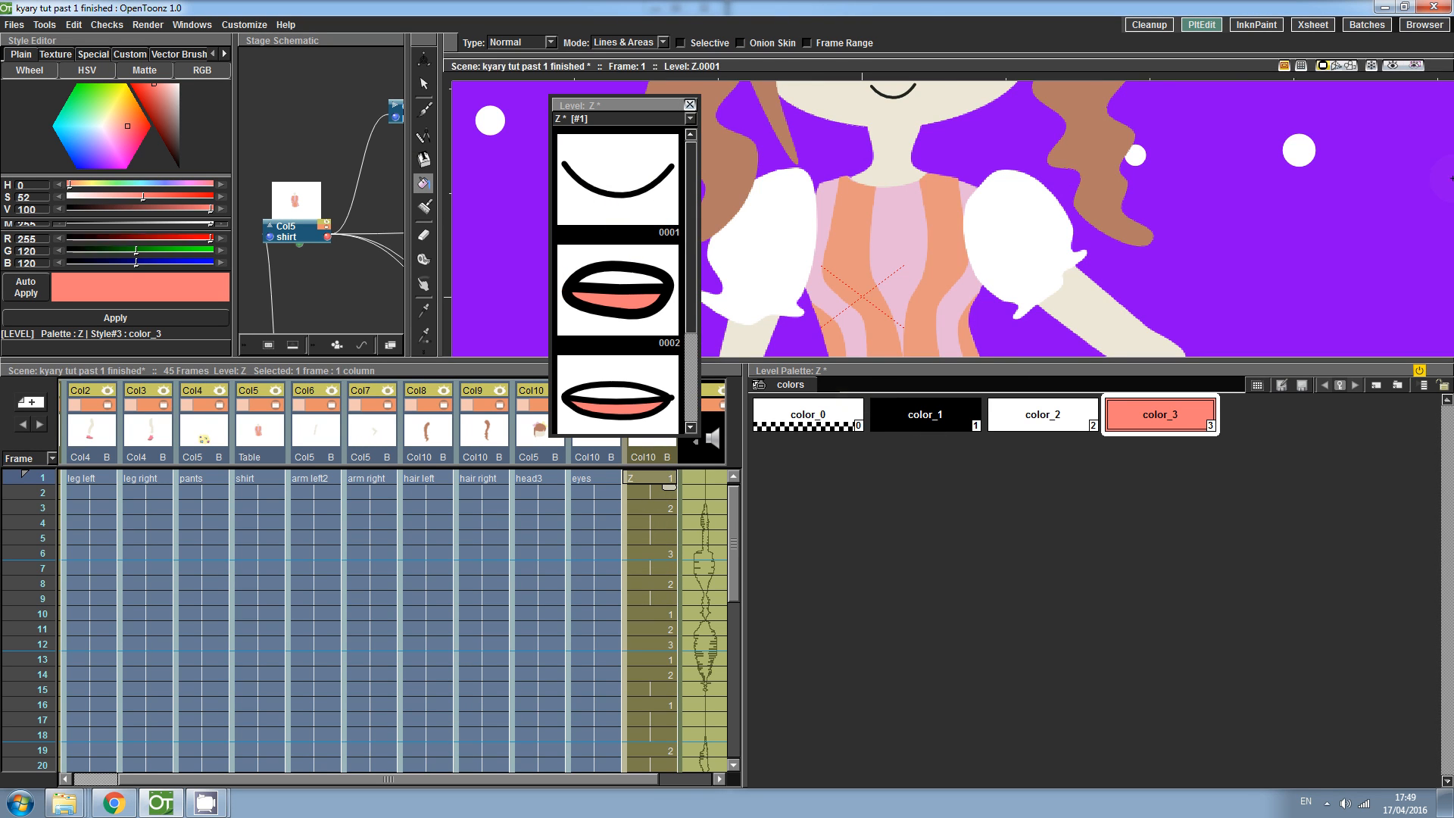
- Reshape the smile curve of mouth drawing 1 by moving its endpoints and control points
click(1390, 66)
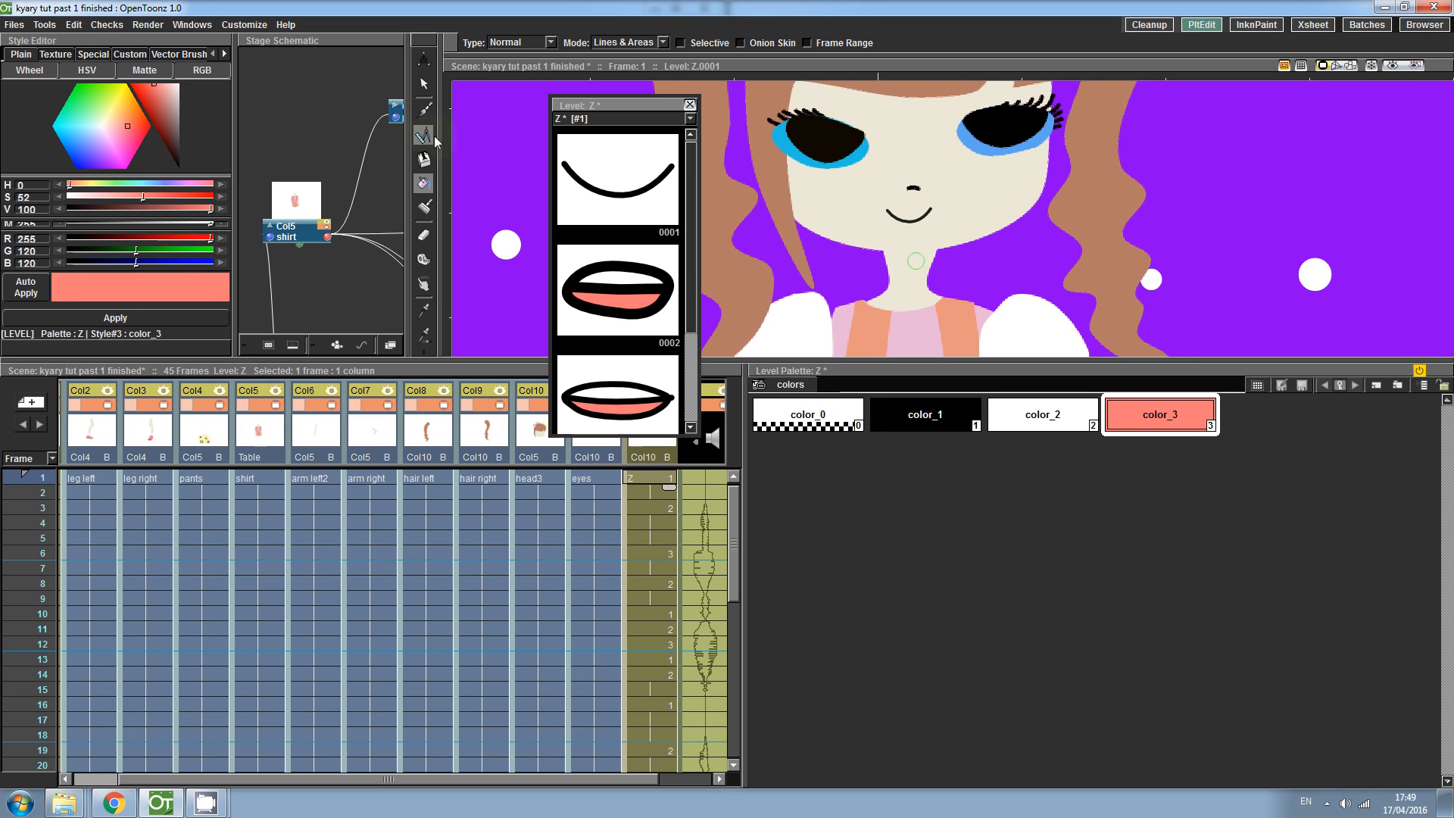
key(shift+space)
drag(843, 248, 867, 172)
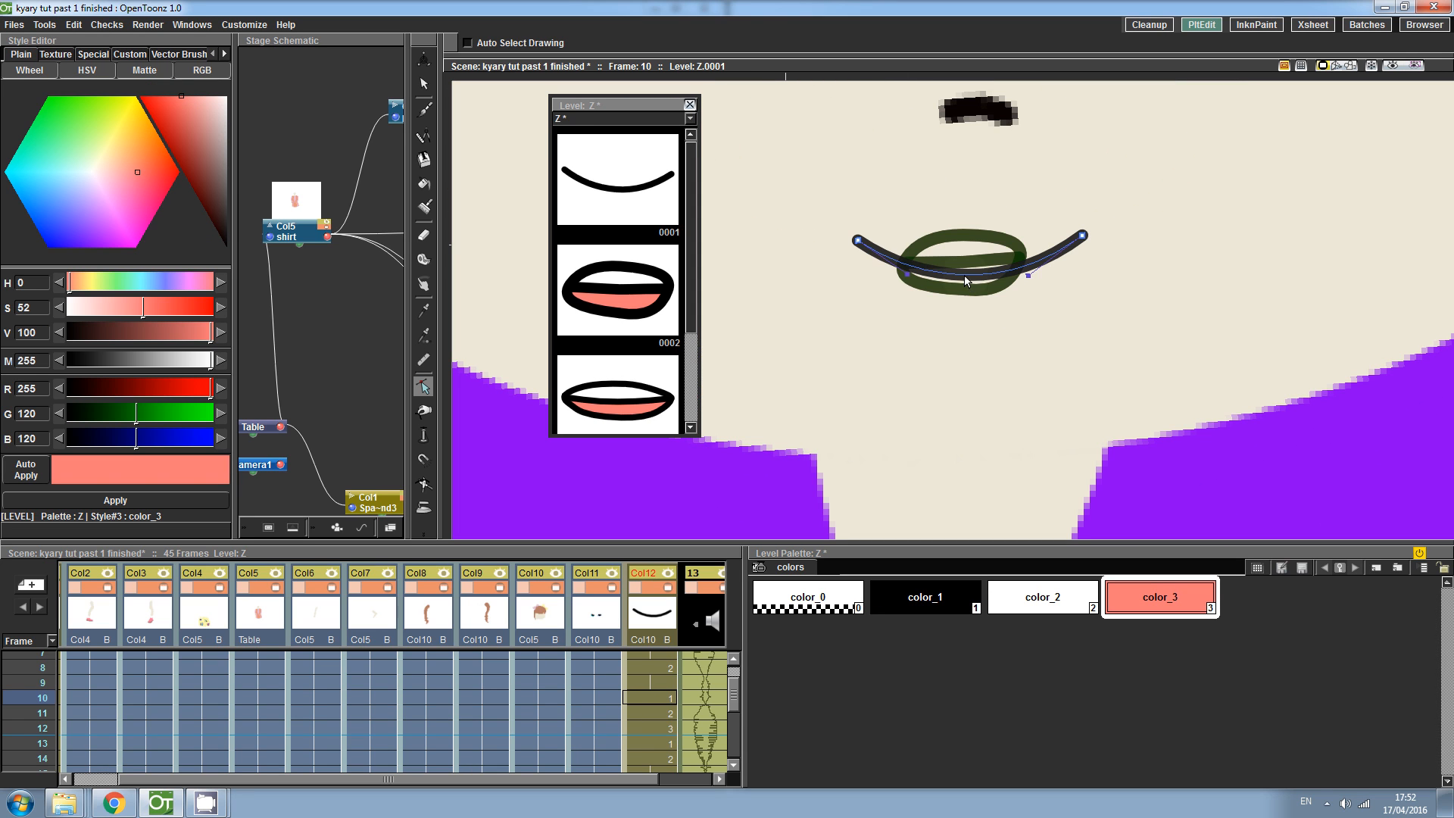
drag(964, 275, 953, 259)
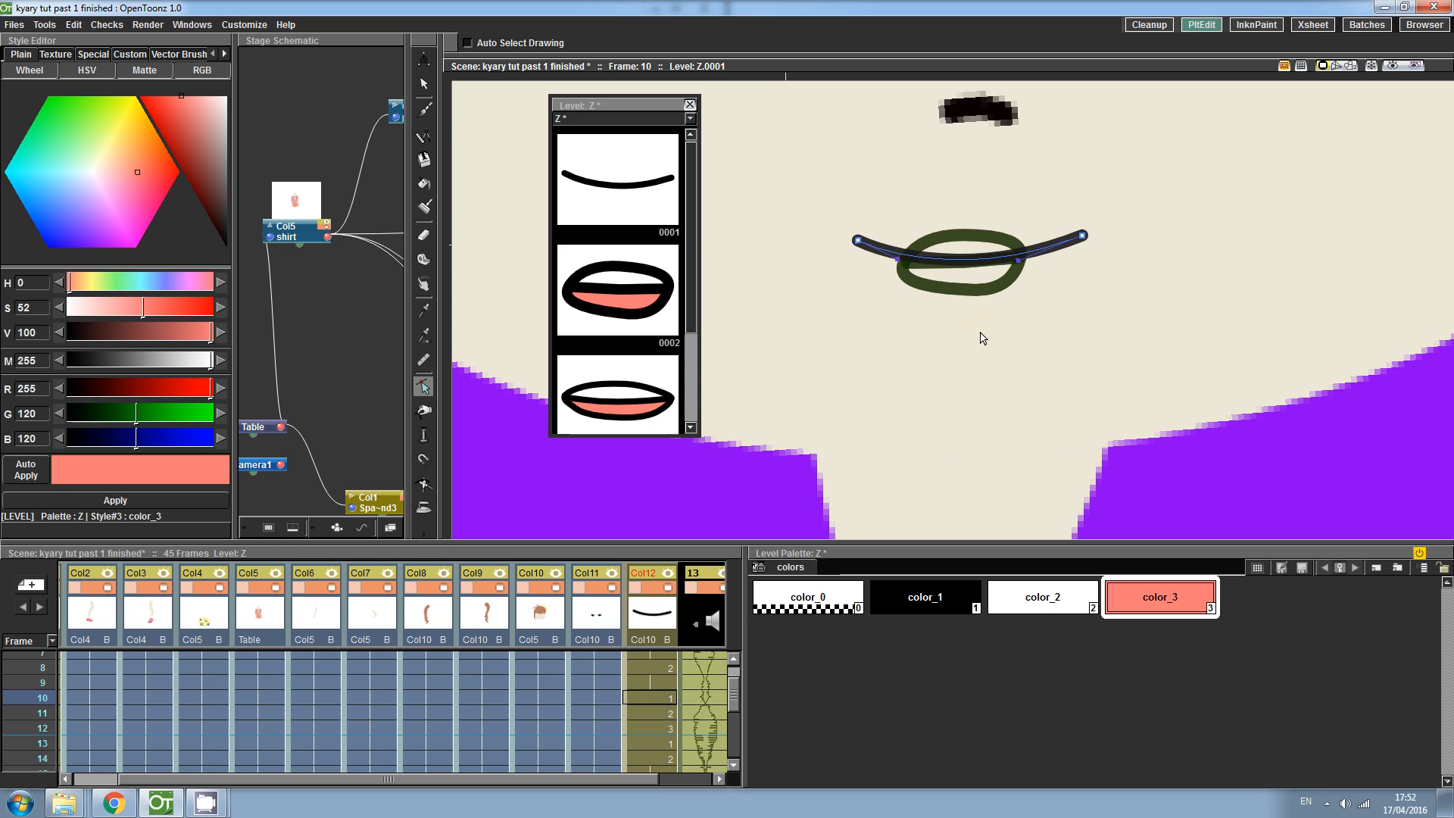
mouse_move(858, 240)
mouse_down()
mouse_move(842, 227)
mouse_move(879, 260)
mouse_up()
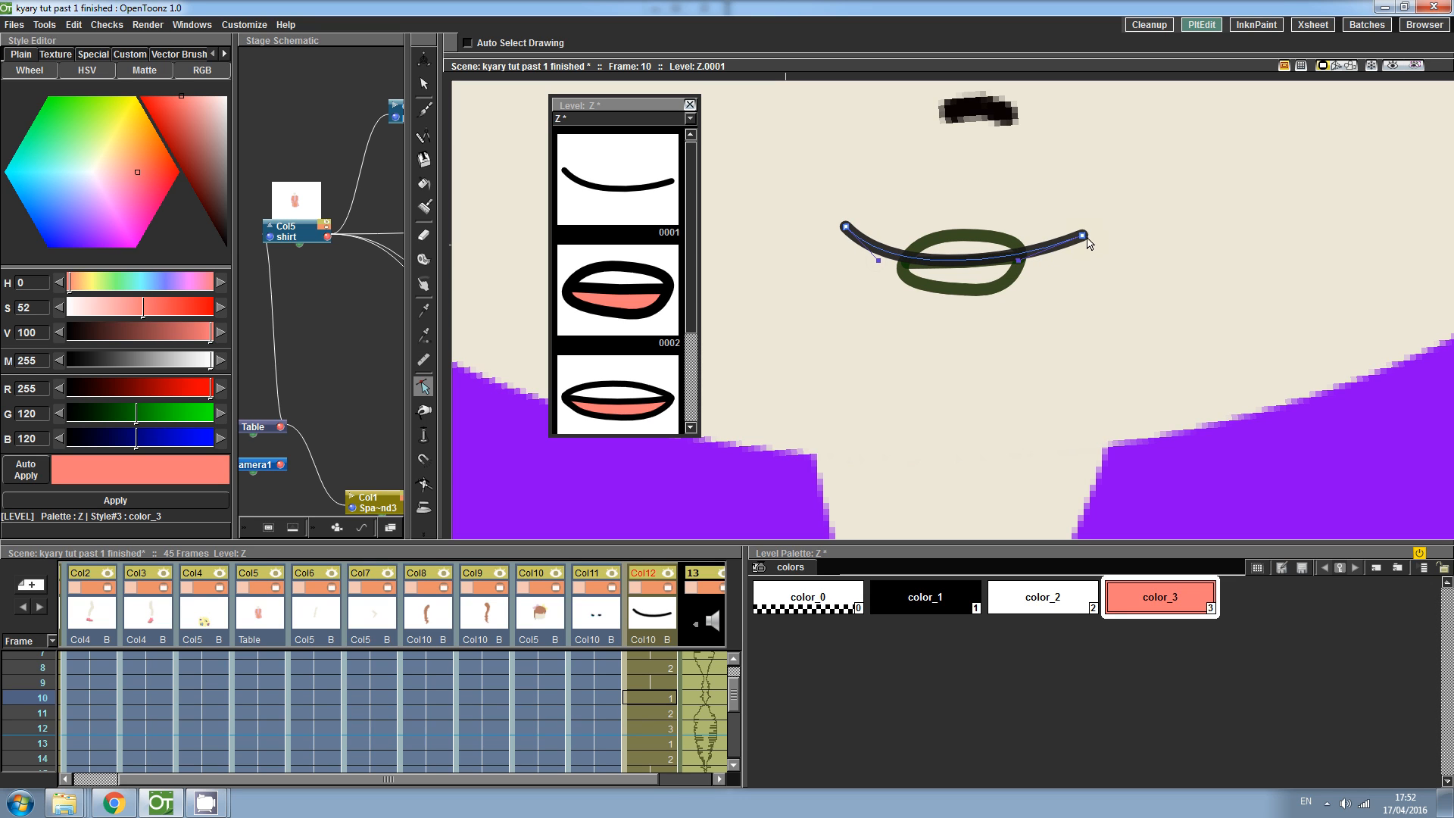
drag(1019, 260, 1088, 230)
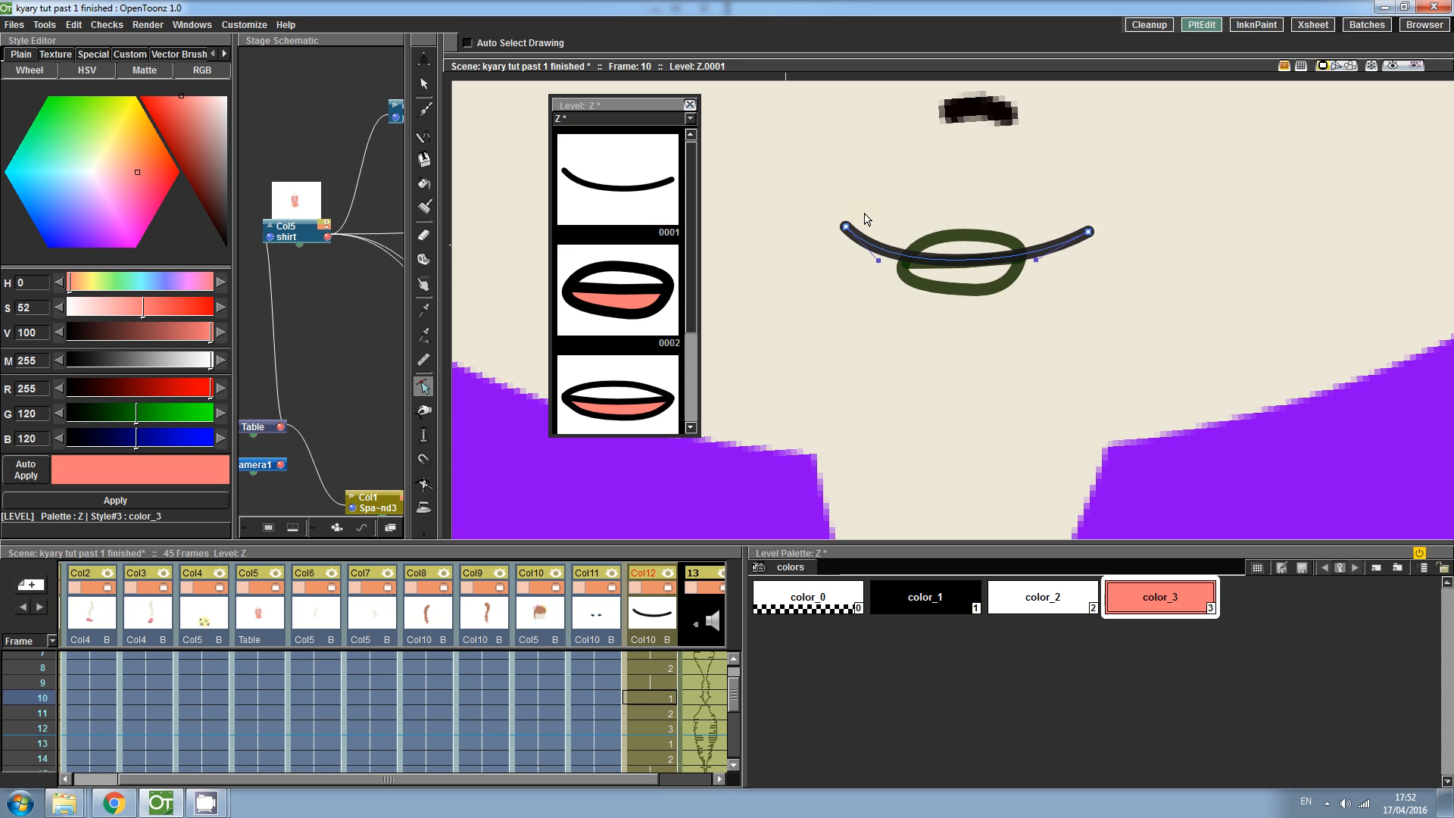
- Render a preview, turn on its sound and play it, then close the preview window
click(158, 28)
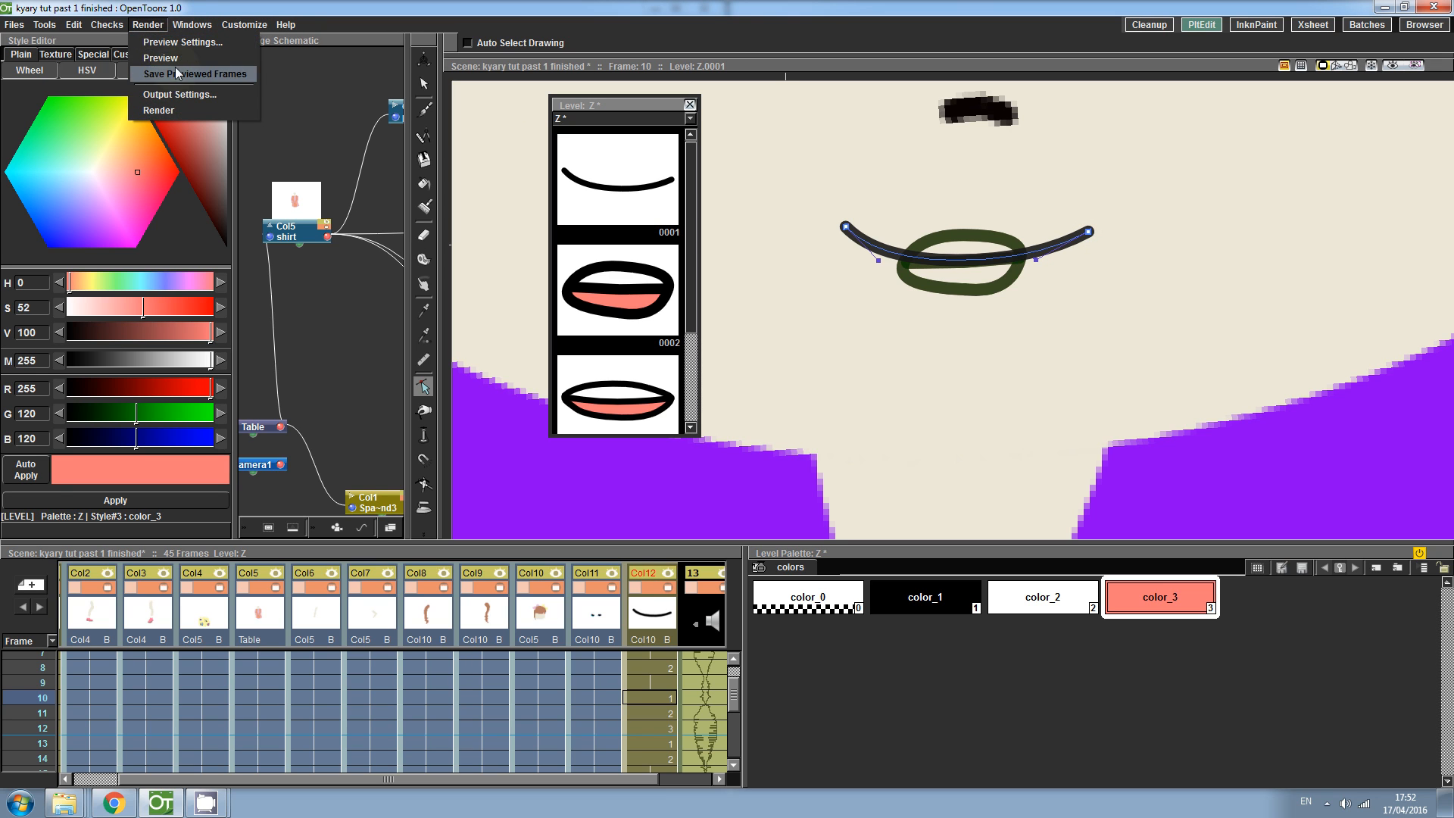
click(176, 63)
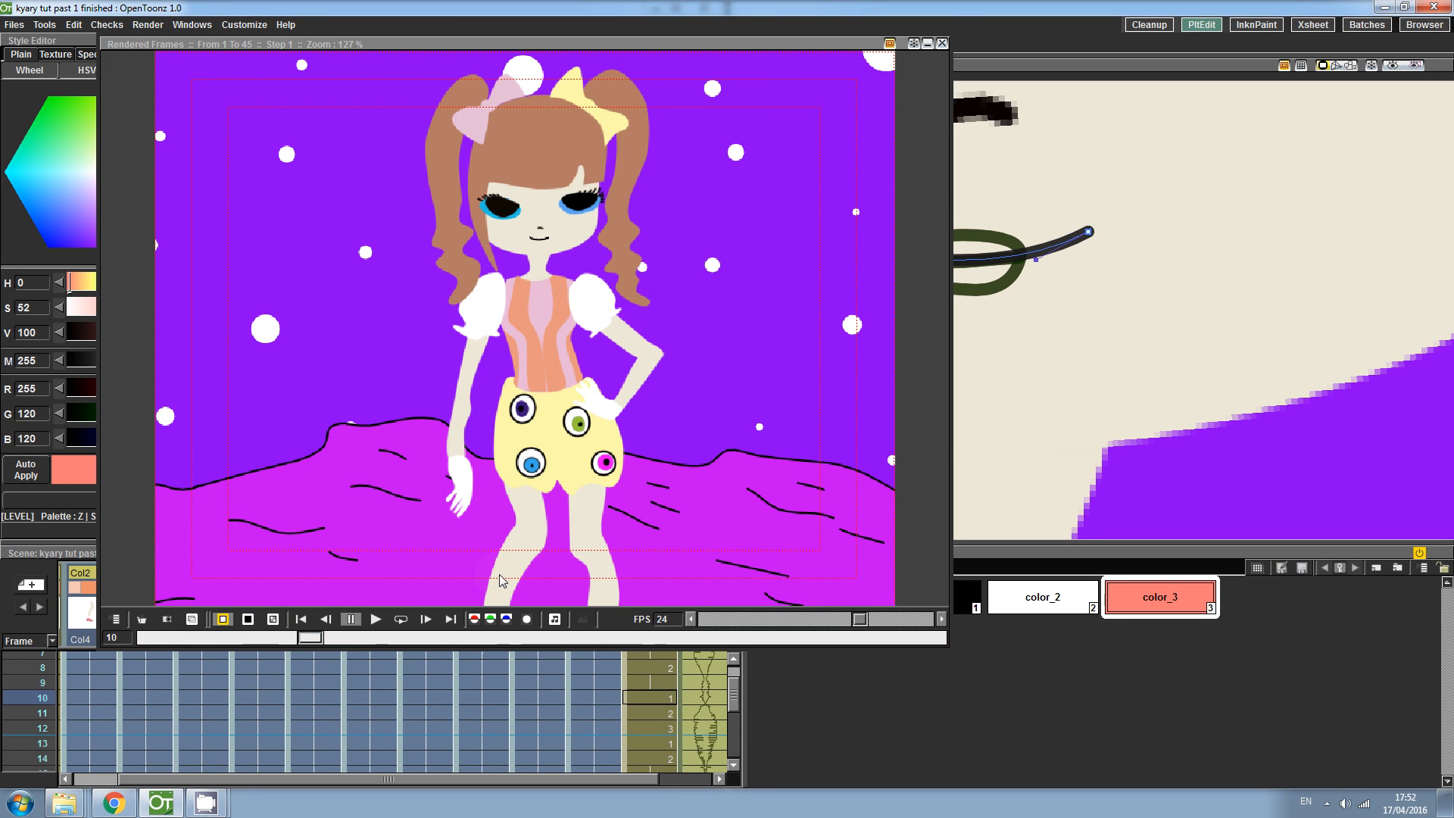
click(554, 618)
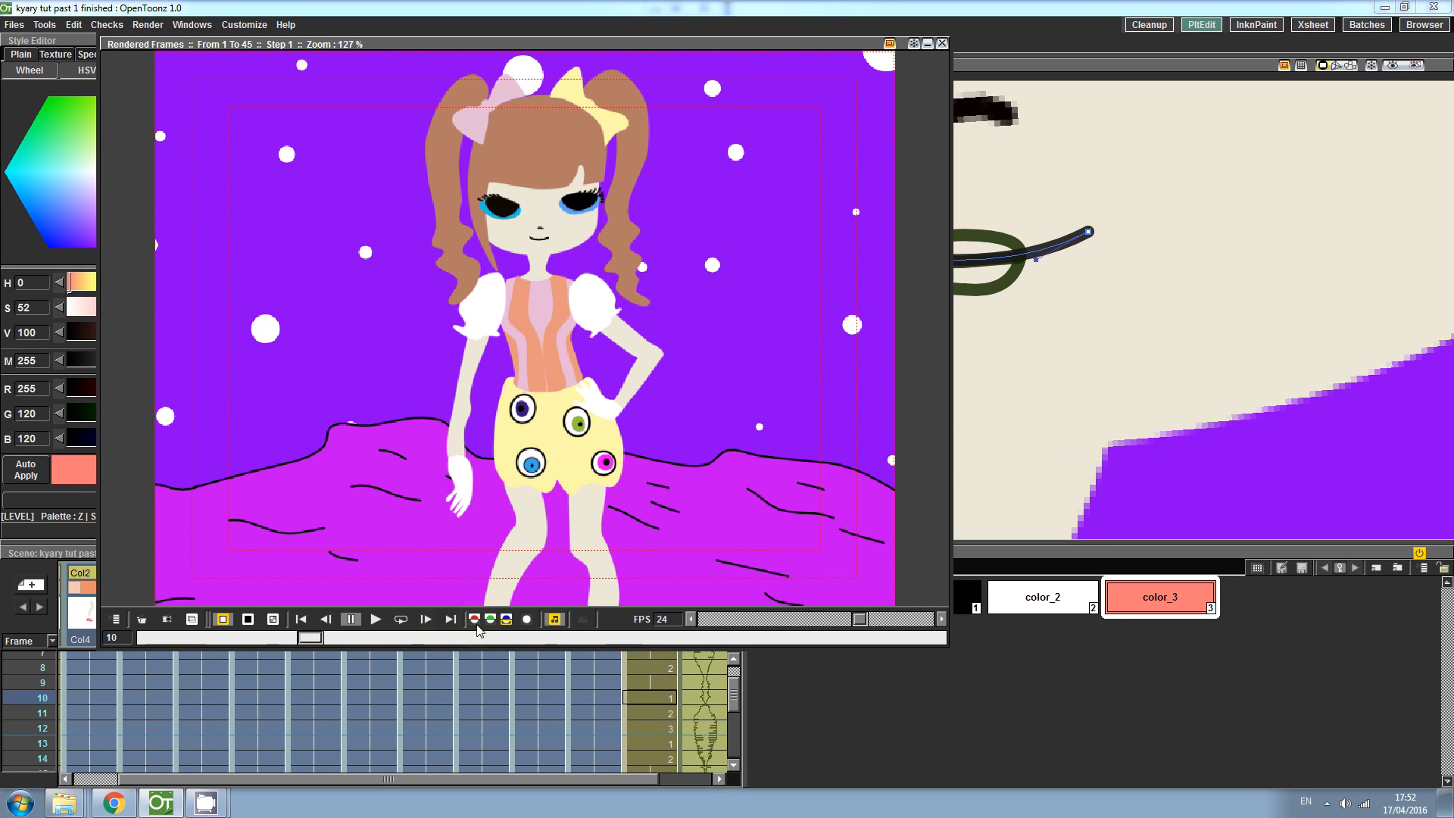
click(403, 621)
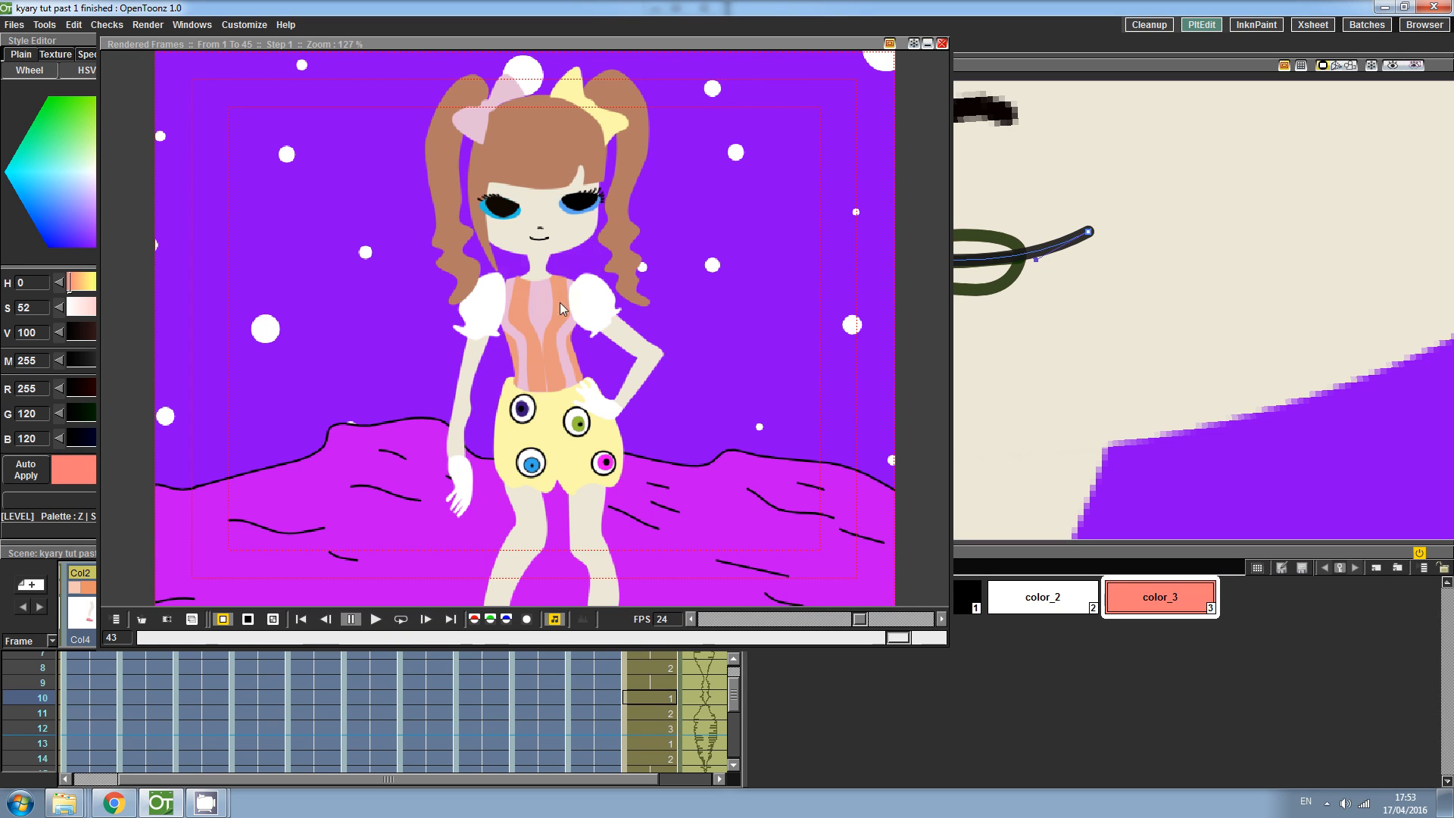
drag(946, 45, 944, 45)
click(940, 45)
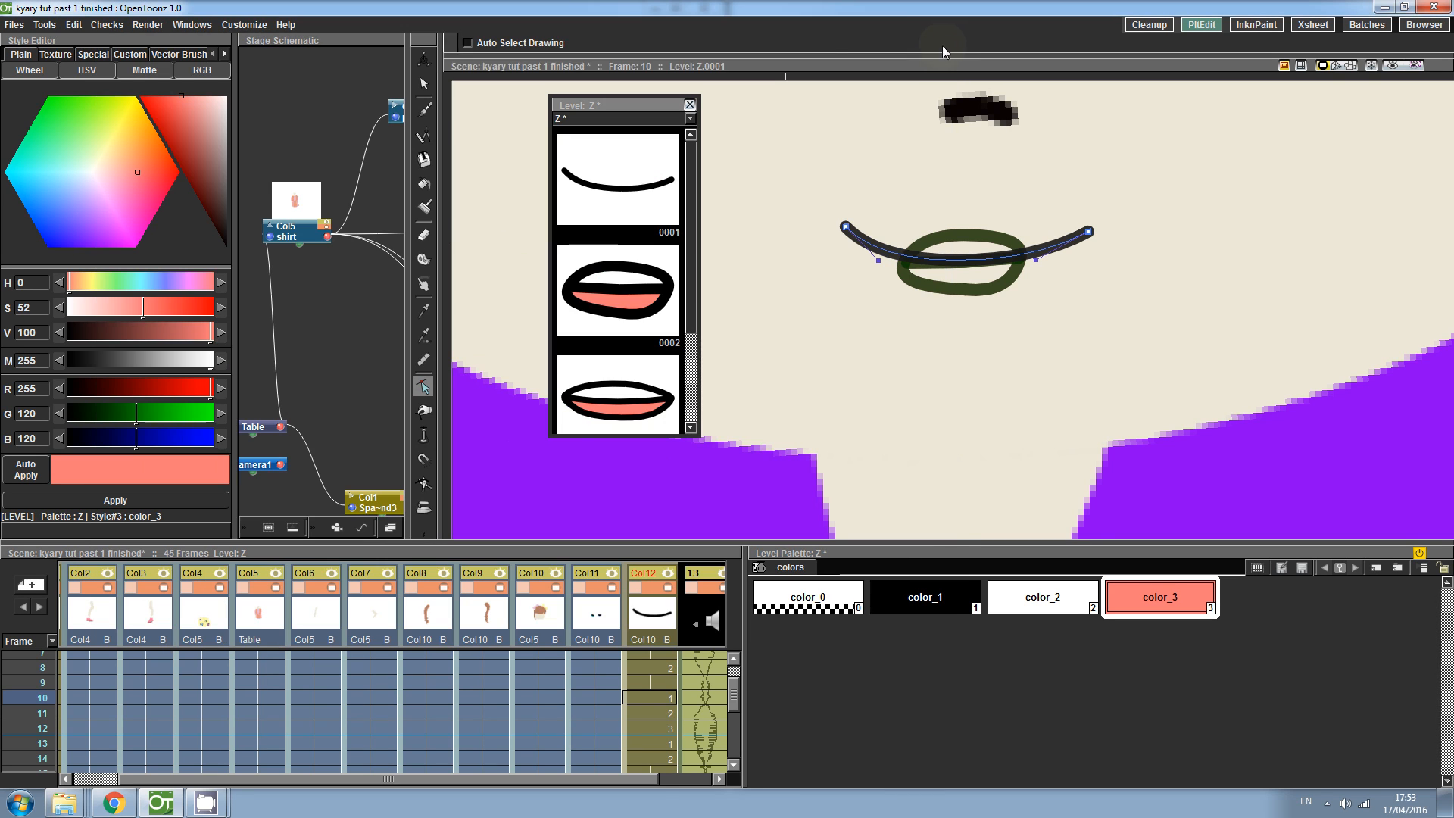
- Close the Level Strip, view the whole scene, and switch to the Animate tool
click(540, 642)
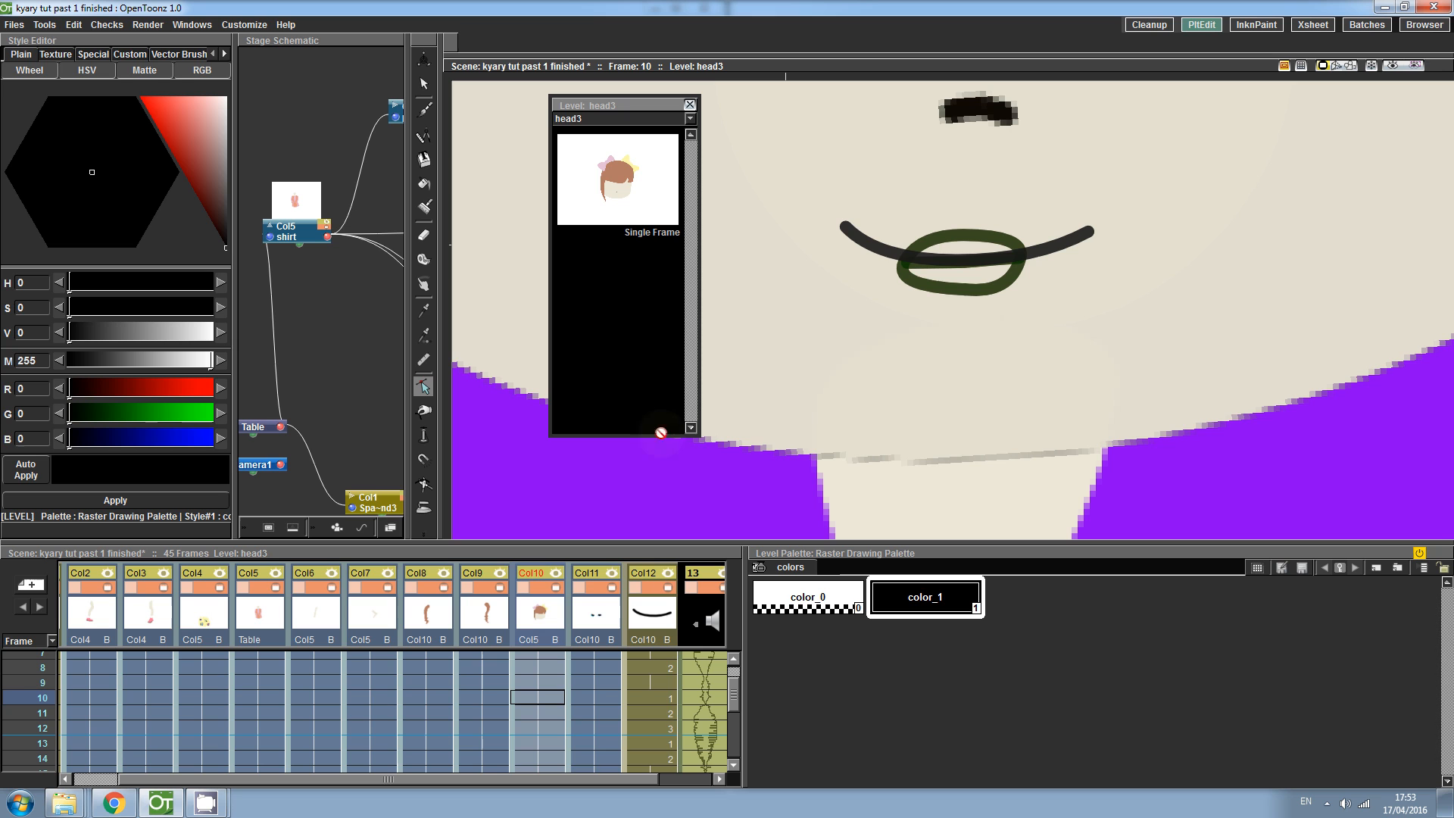
key(shift+space)
drag(950, 272, 993, 424)
drag(957, 302, 931, 341)
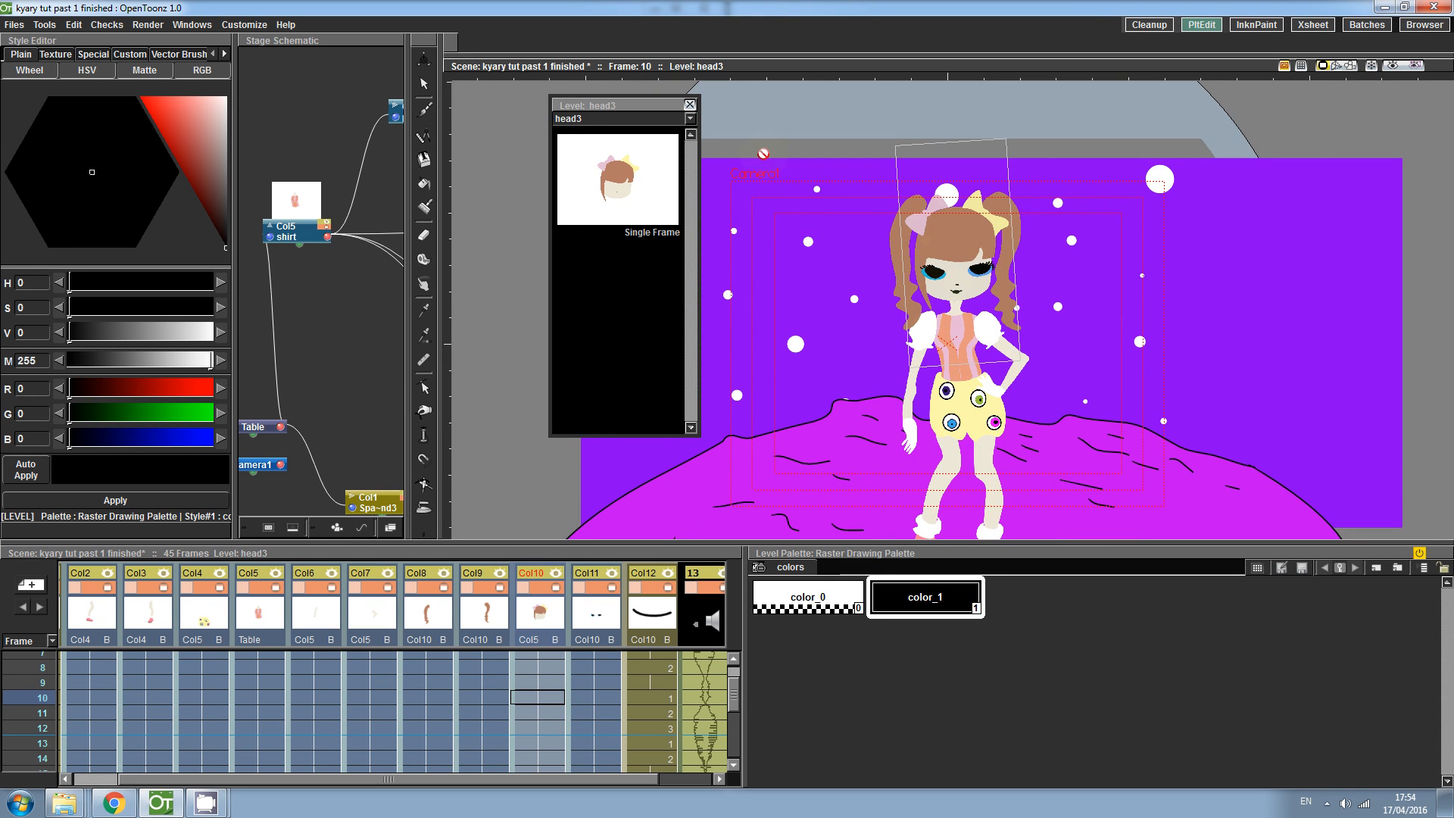
click(690, 106)
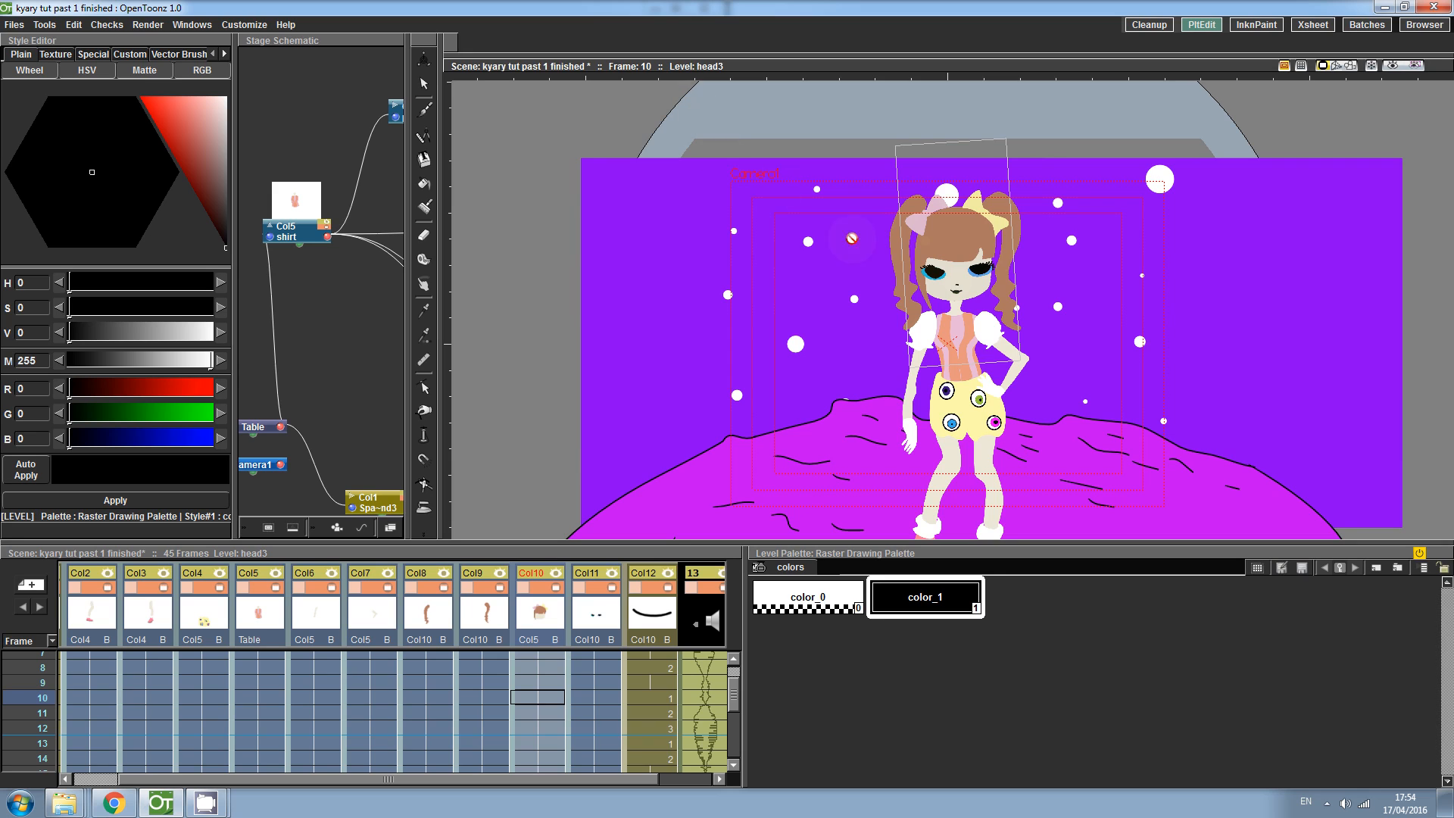
click(424, 535)
click(465, 565)
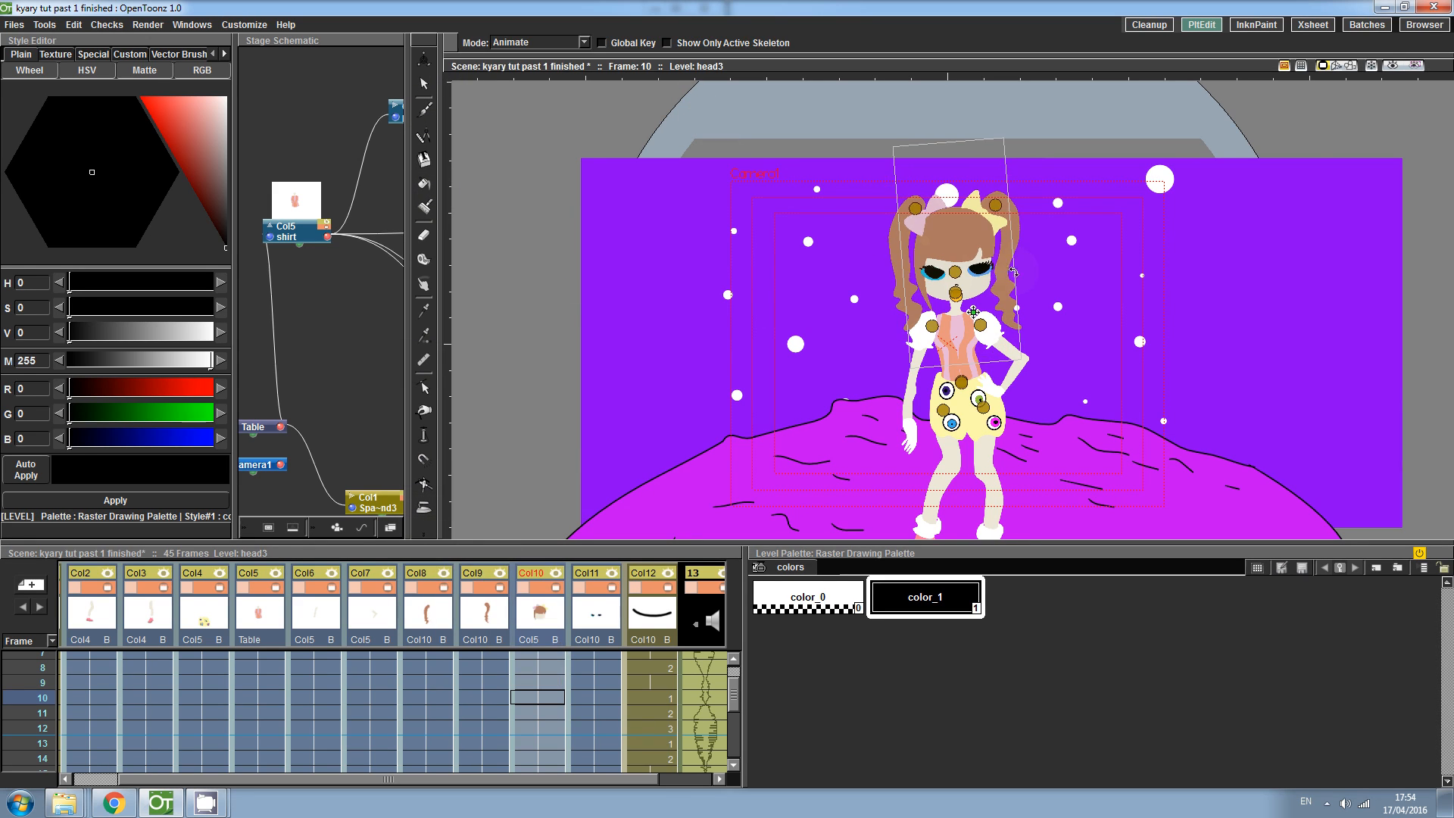
- Tilt the head slightly at frame 5 with the Animate tool
drag(733, 685, 735, 667)
click(524, 660)
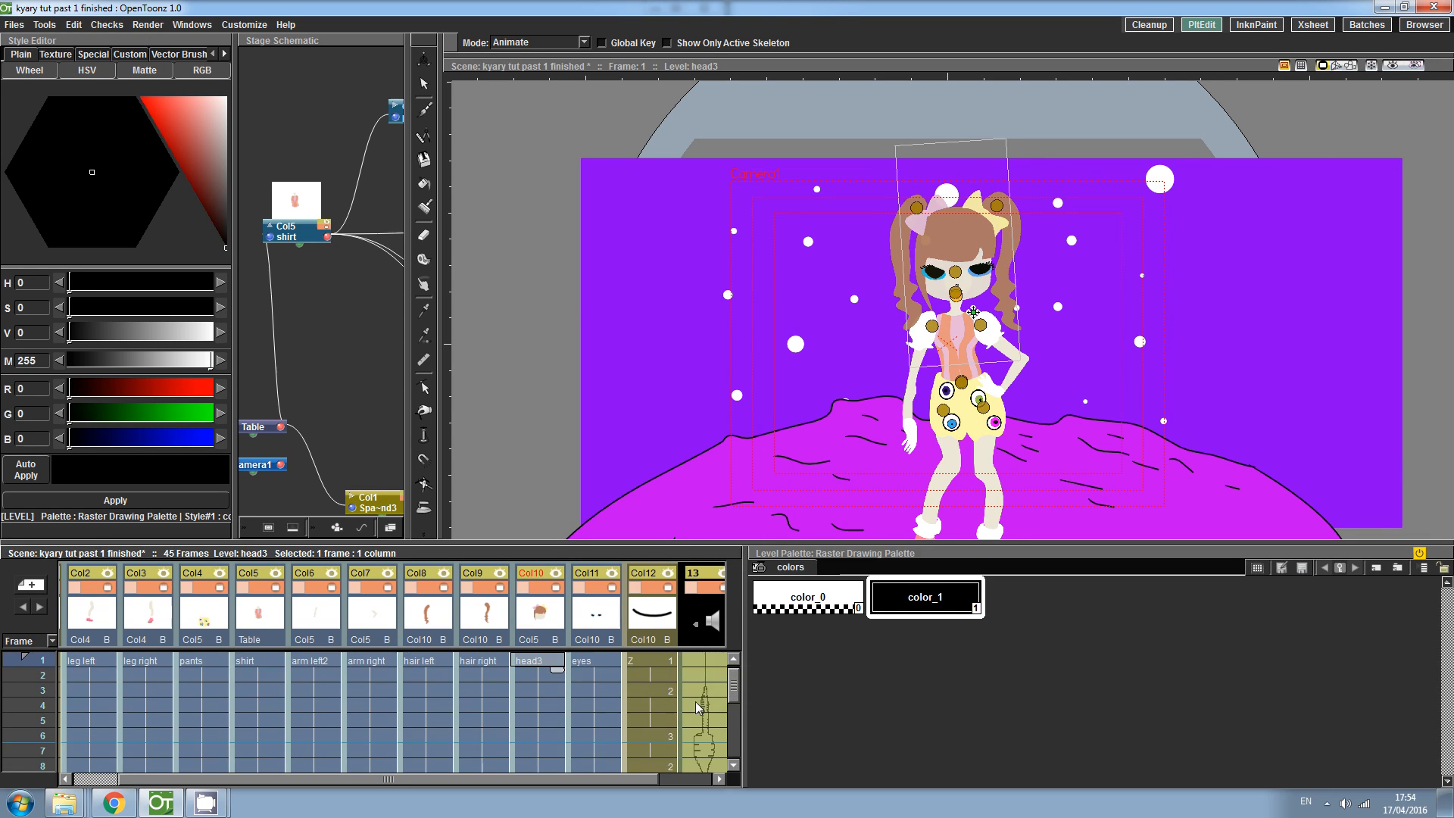
click(537, 720)
drag(973, 253, 961, 259)
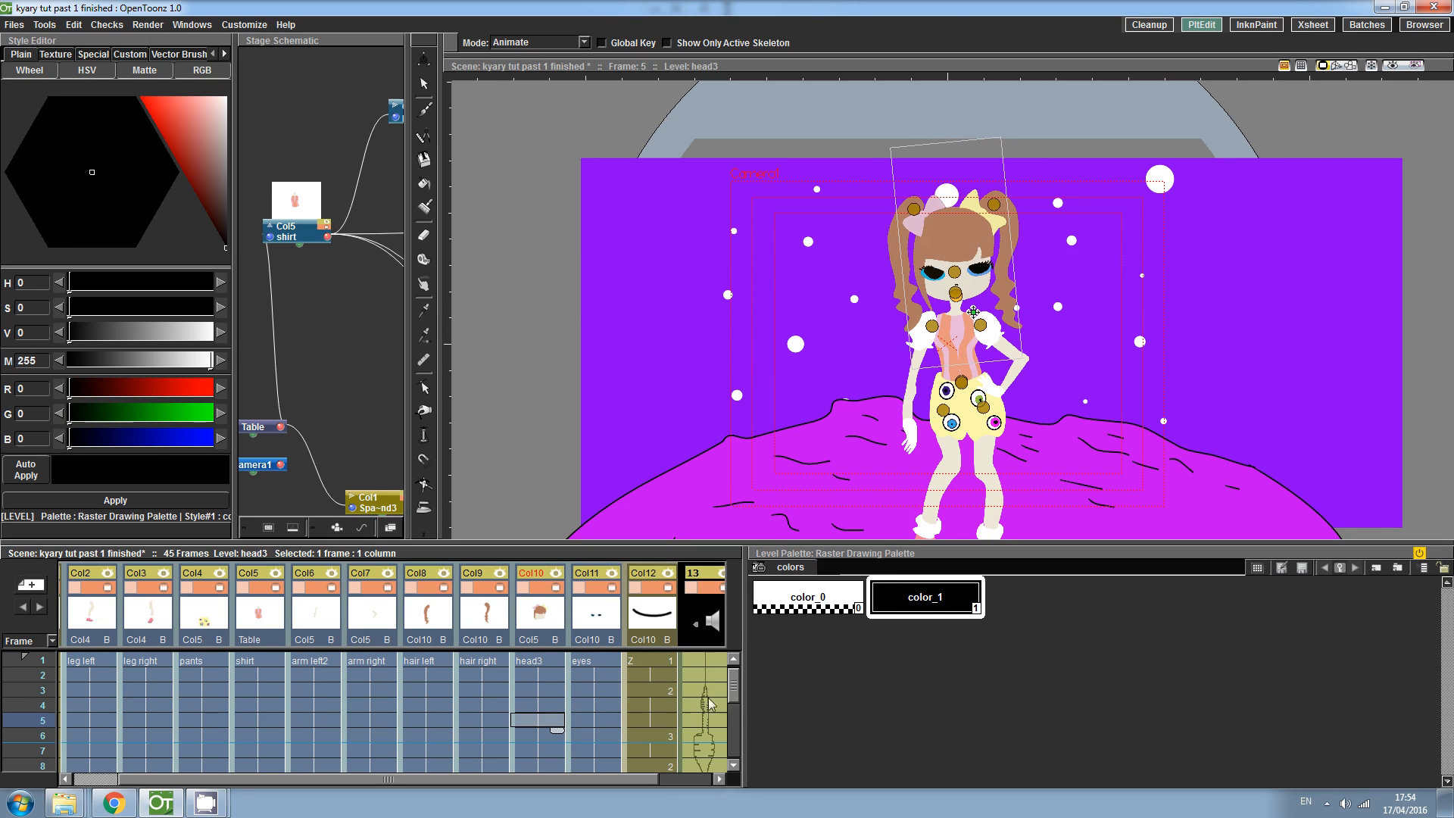
click(536, 660)
drag(733, 695, 731, 703)
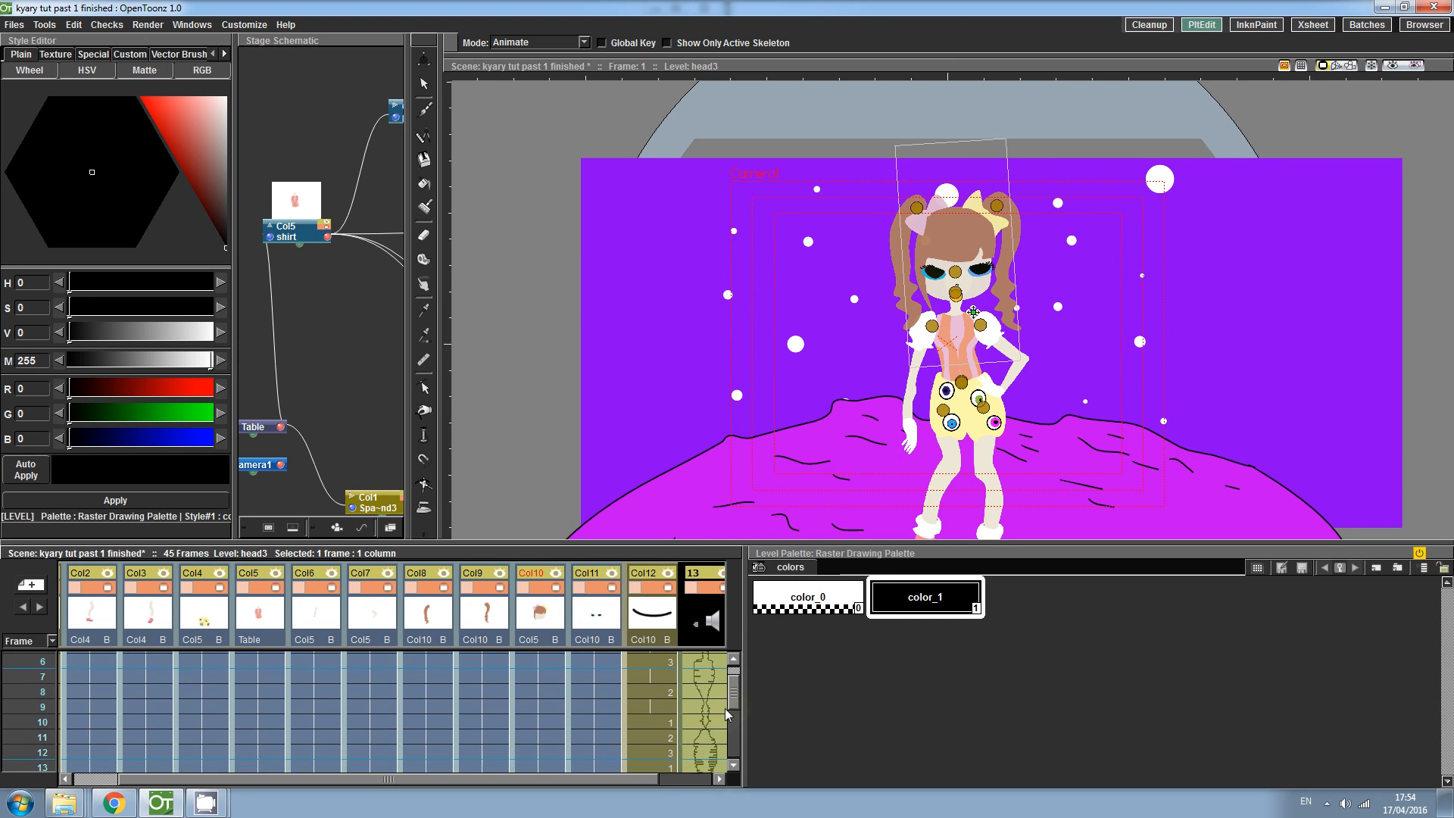
scroll(723, 686, up, 3)
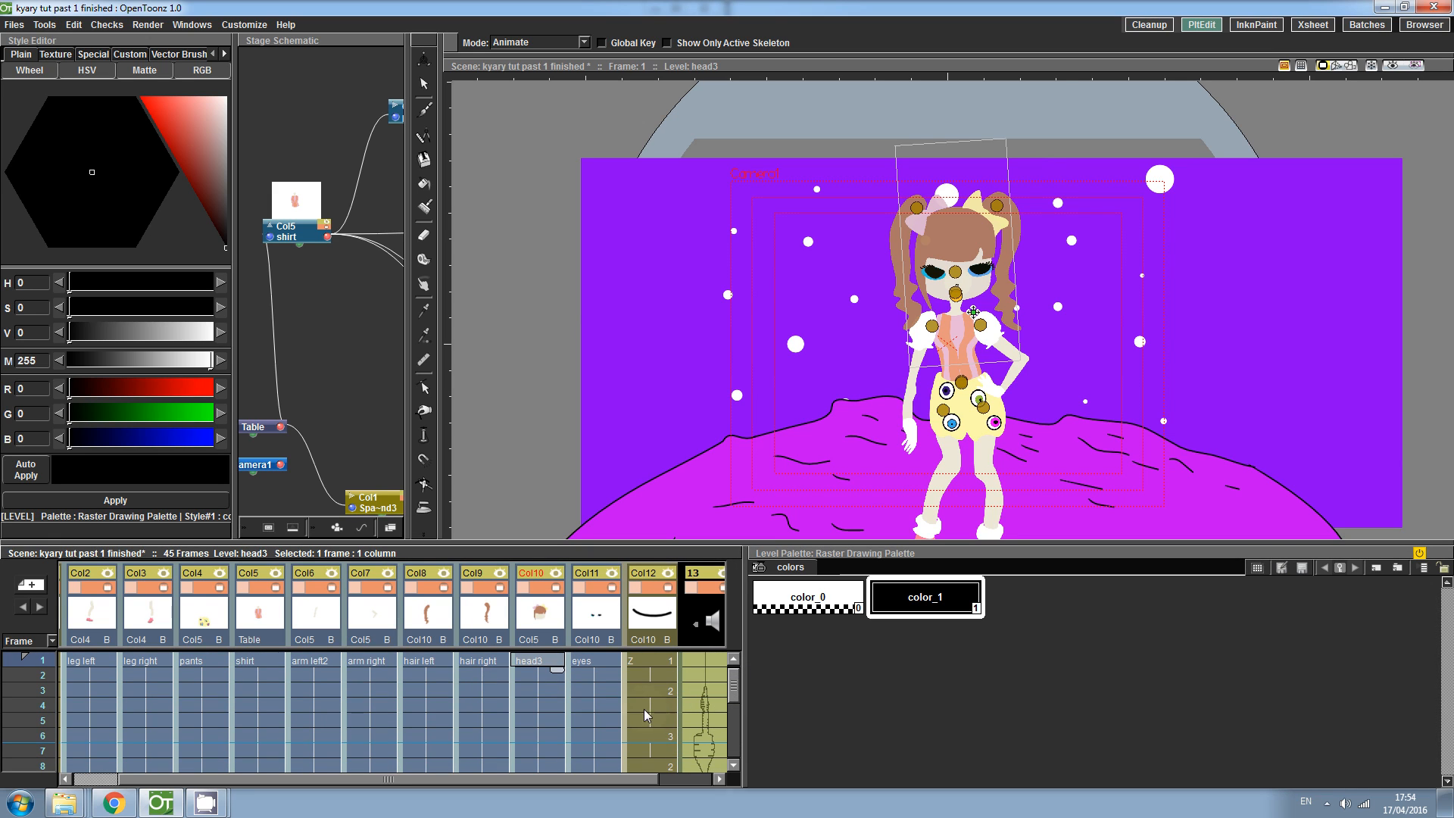
click(545, 723)
drag(961, 252, 967, 252)
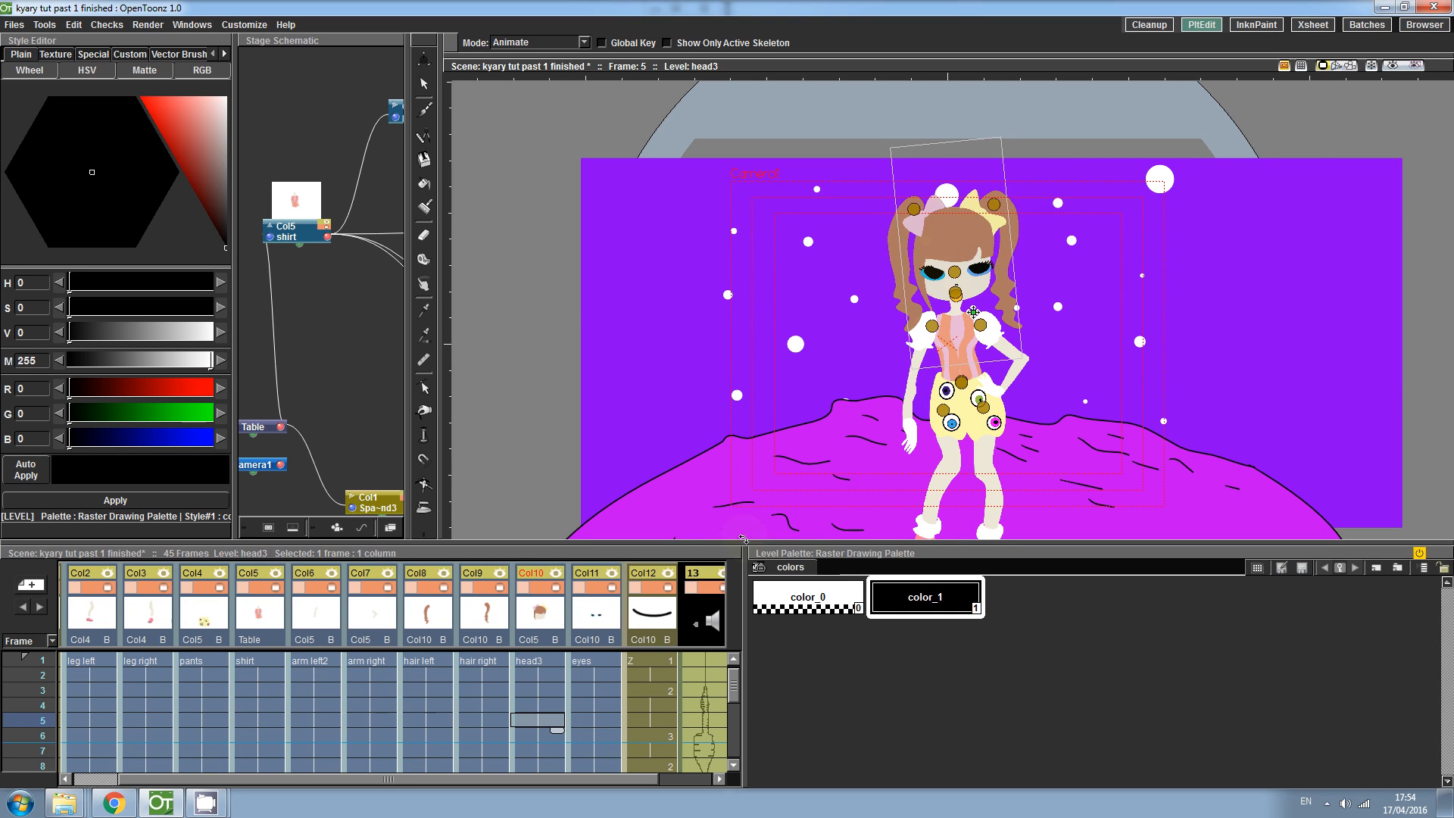
- Rotate the left pigtail at frame 10 so it swings outward
drag(734, 687, 734, 696)
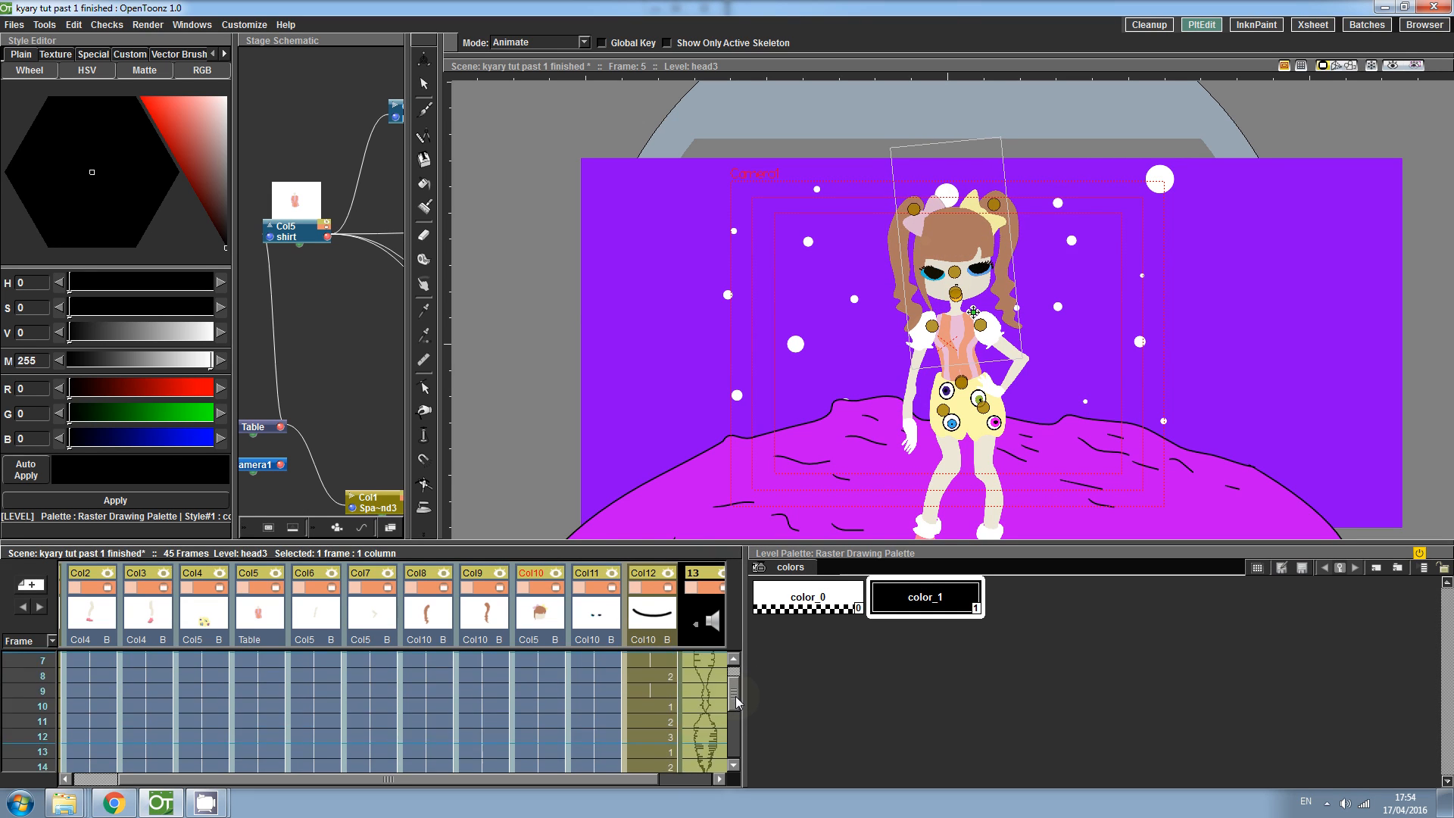
click(574, 725)
click(558, 731)
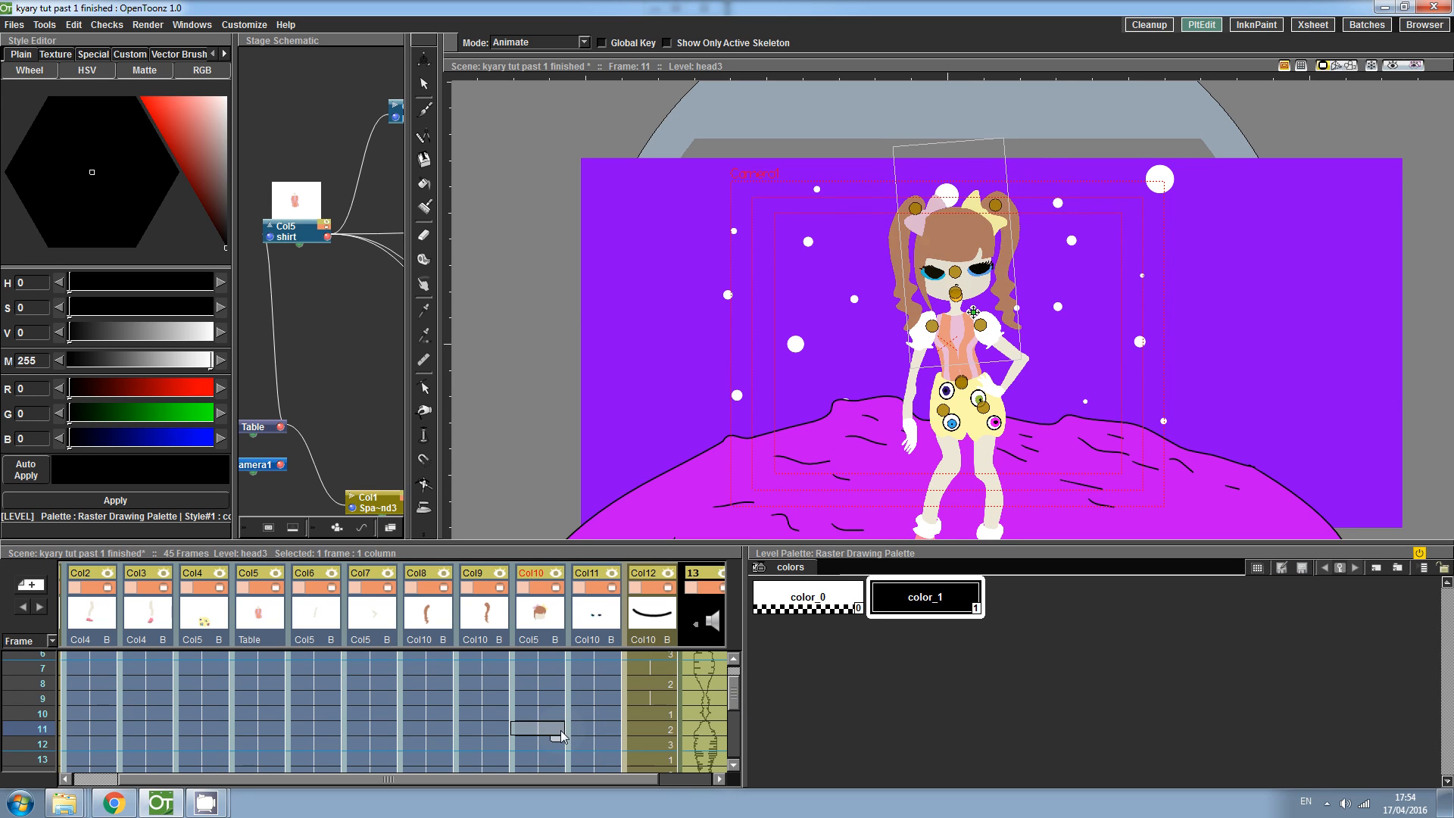
click(558, 714)
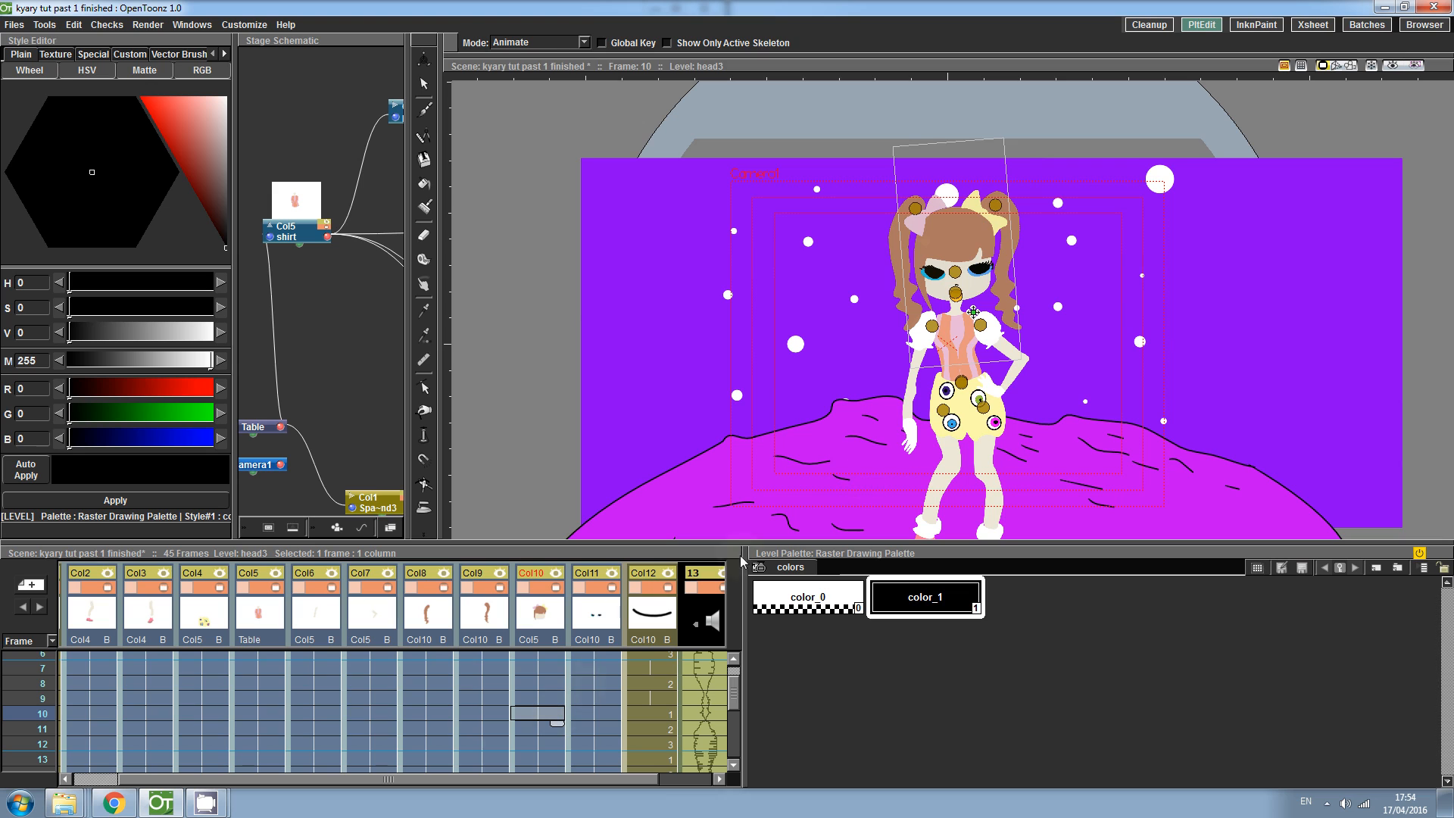
drag(974, 242, 878, 308)
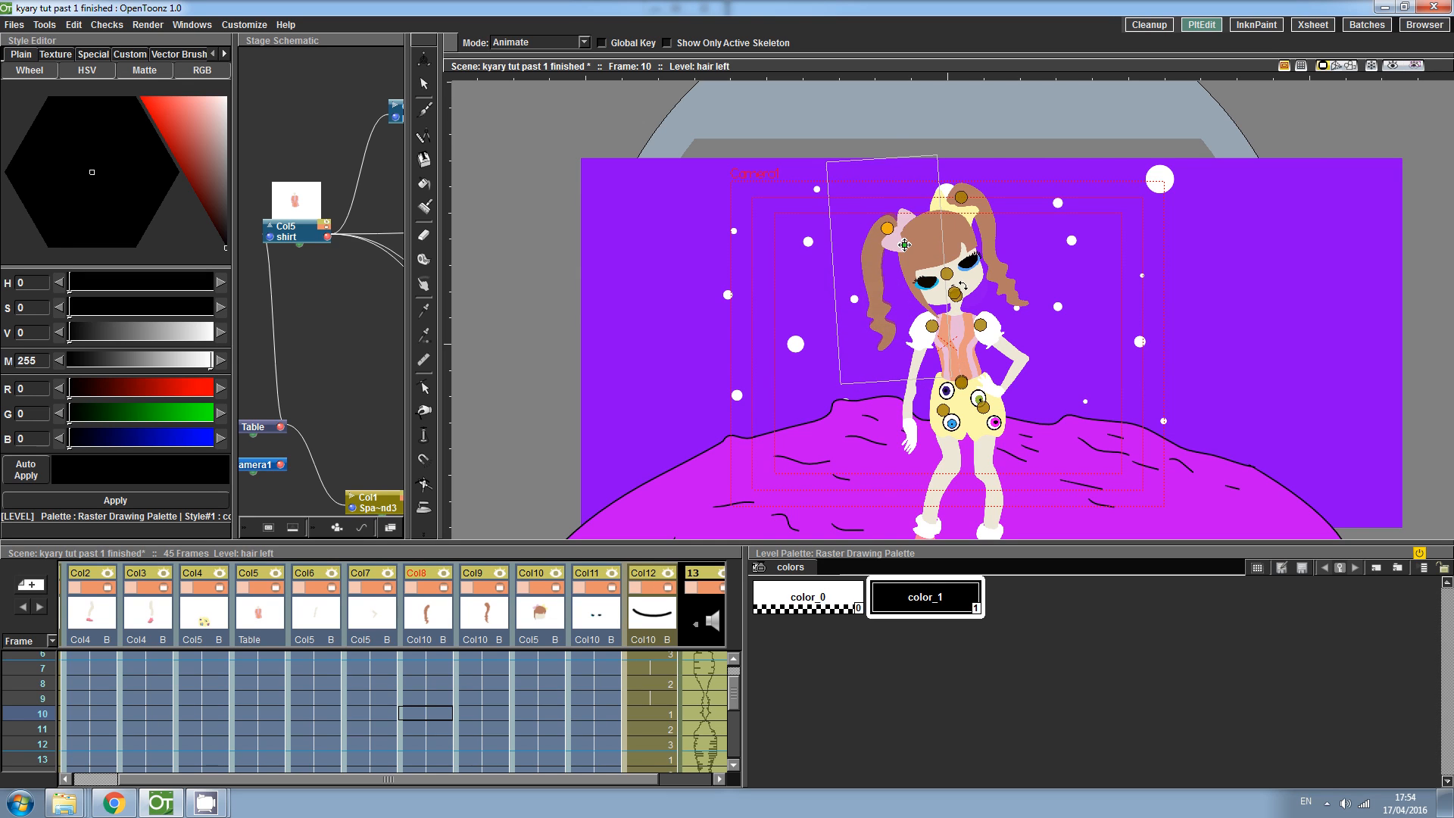
drag(1004, 290, 895, 305)
click(888, 310)
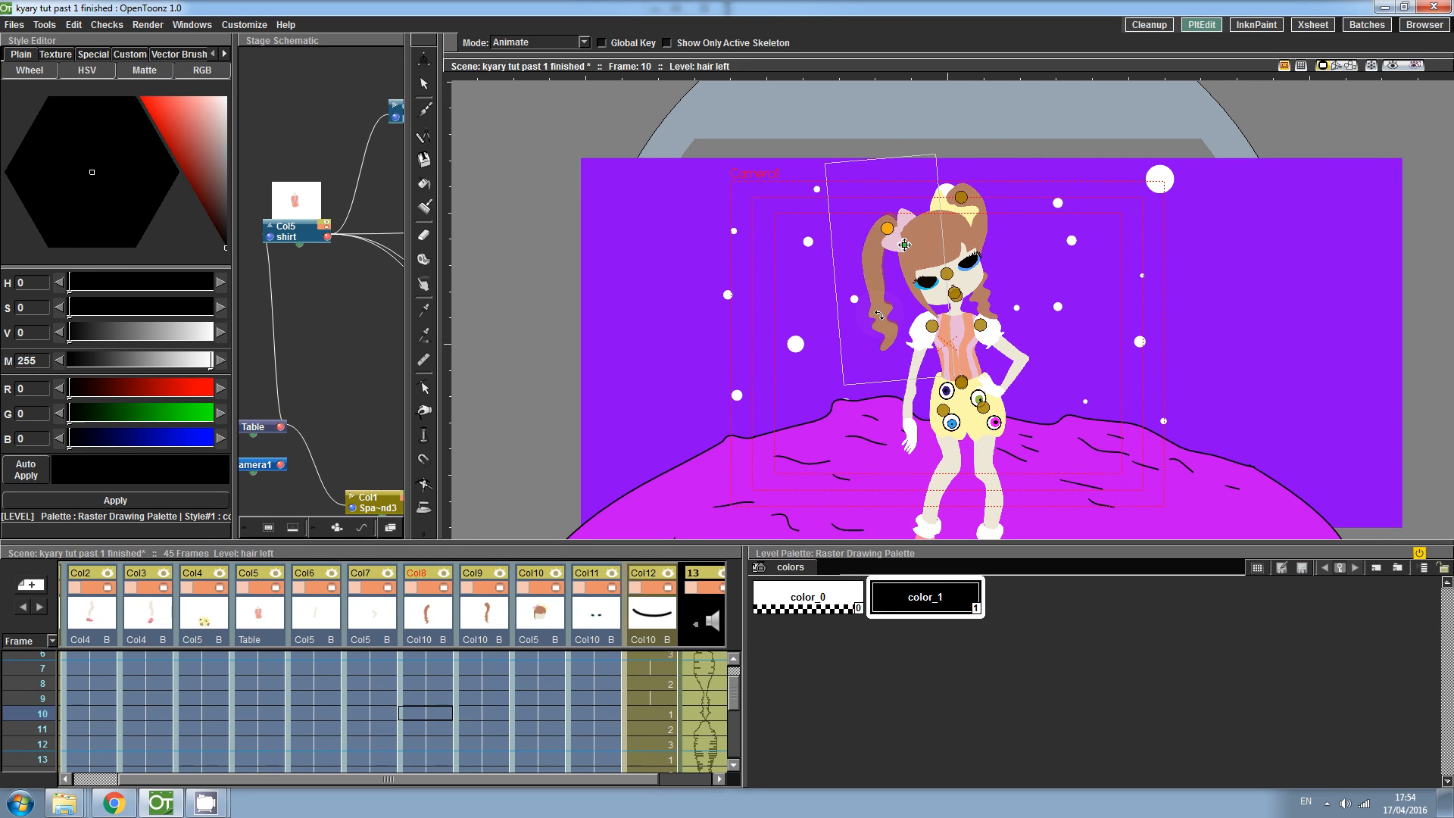
click(983, 301)
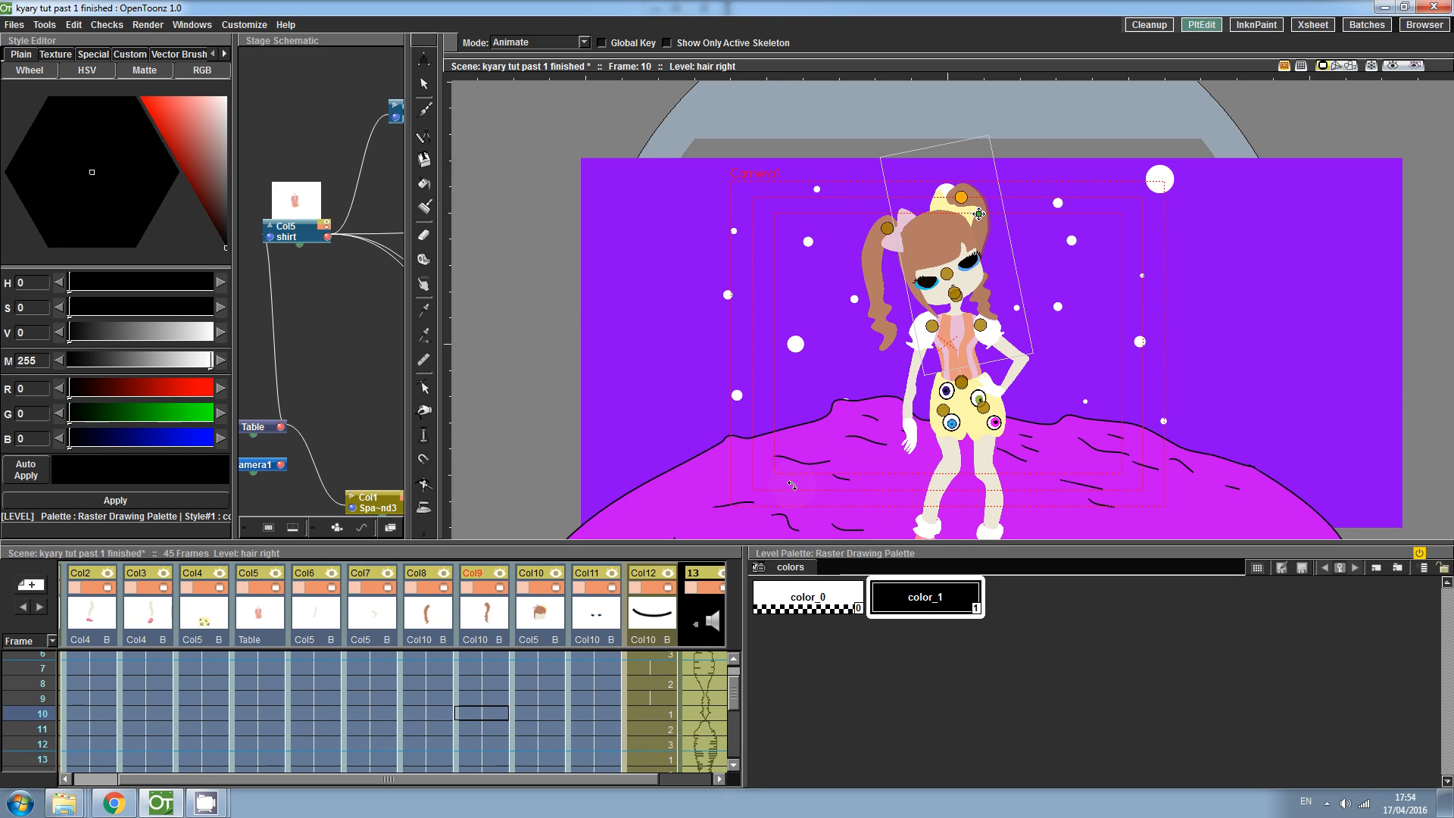
- At frame 20, rotate the right and left pigtails to swing them the other way
drag(734, 706, 728, 728)
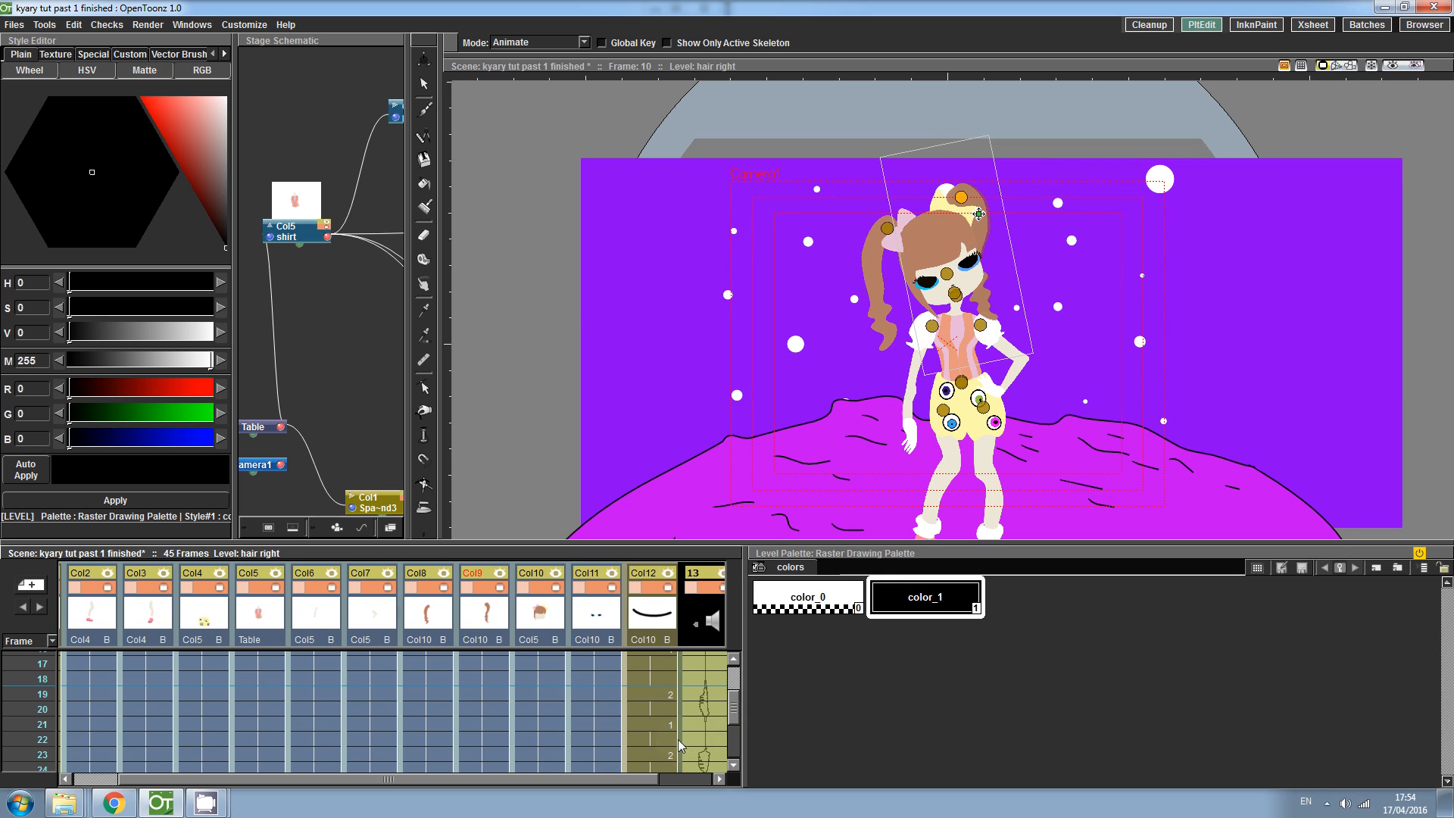
drag(735, 711, 736, 708)
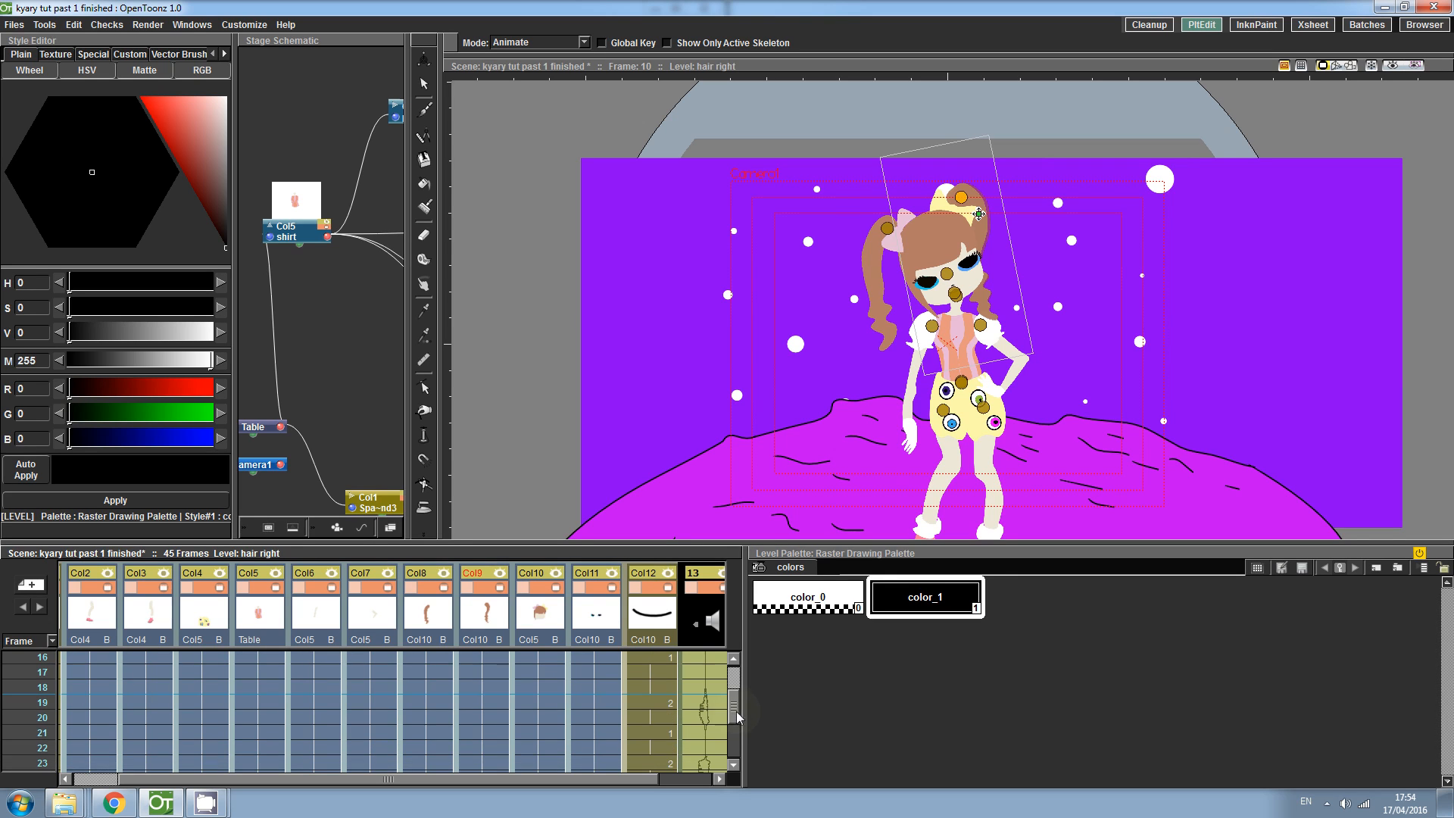
click(538, 719)
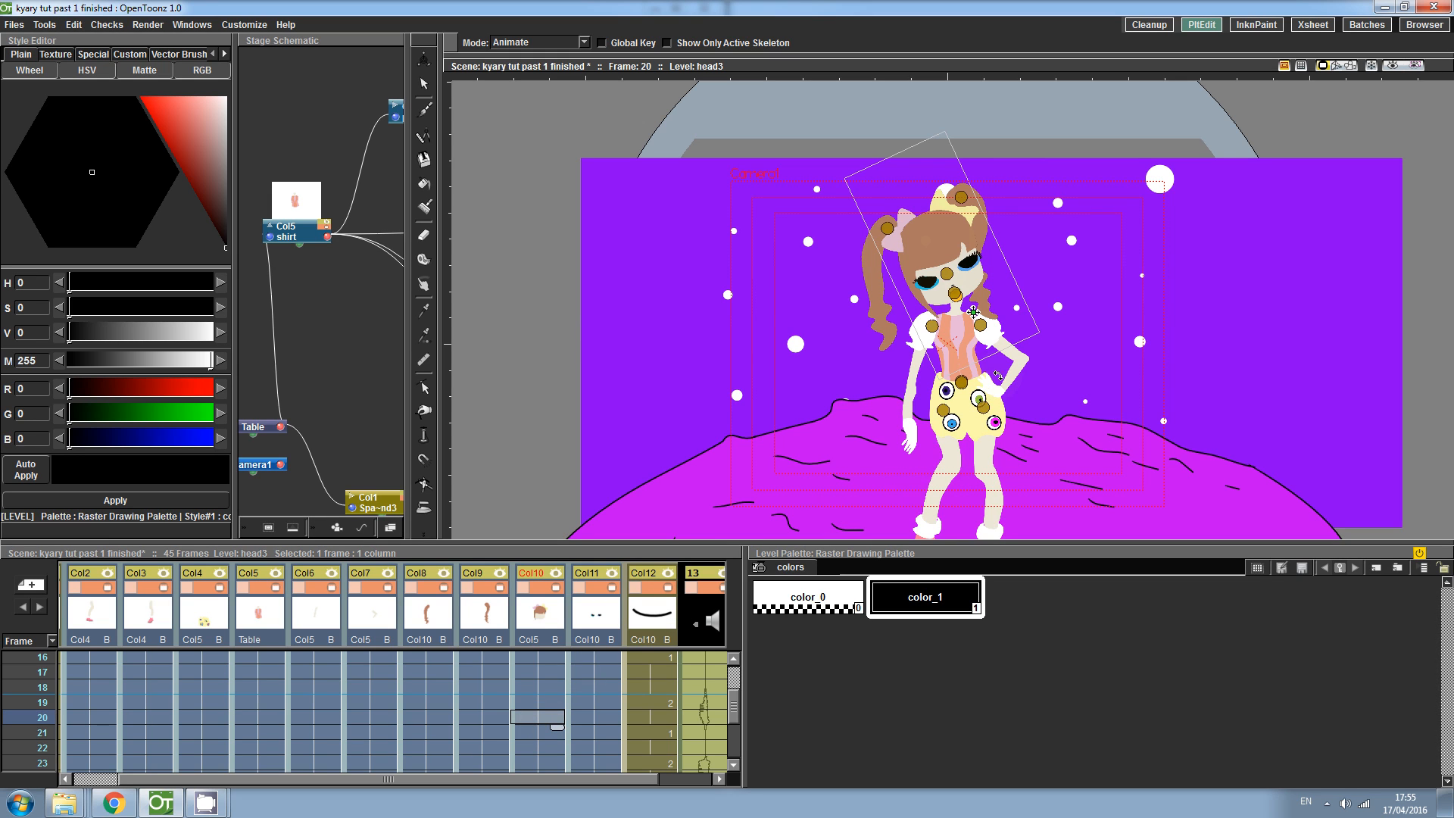
drag(951, 263, 1042, 341)
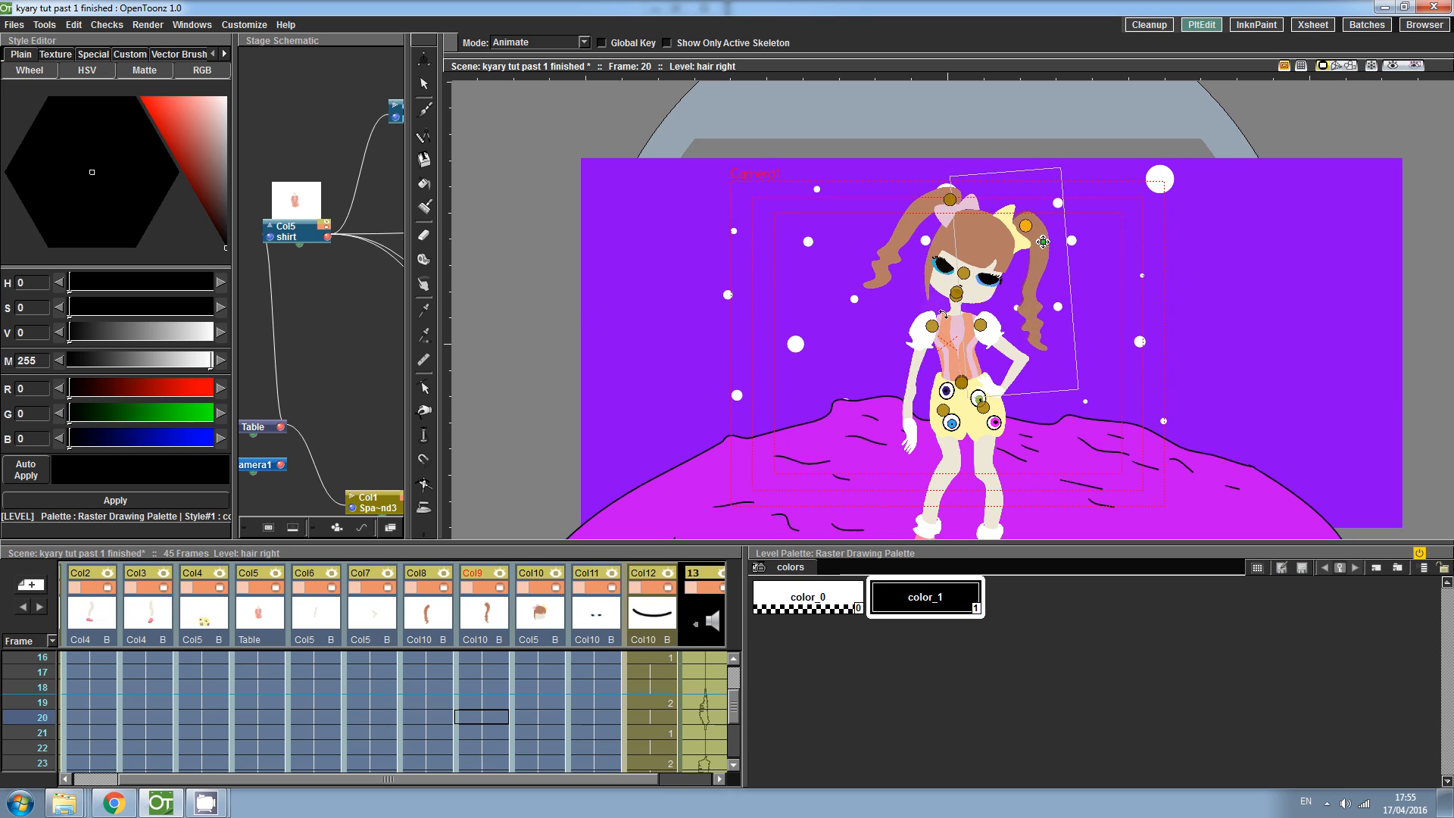
drag(884, 265, 972, 339)
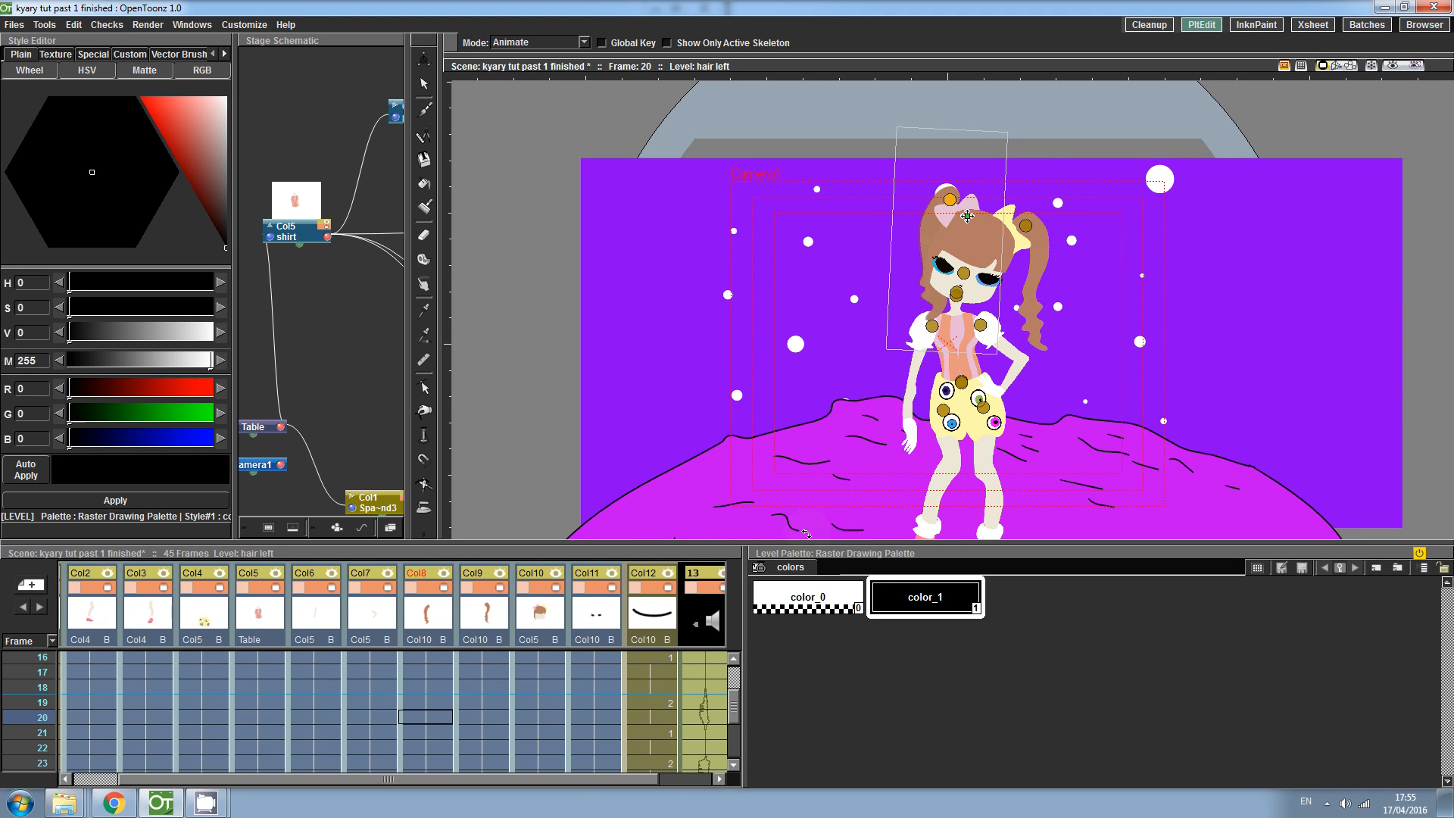
drag(735, 708, 734, 725)
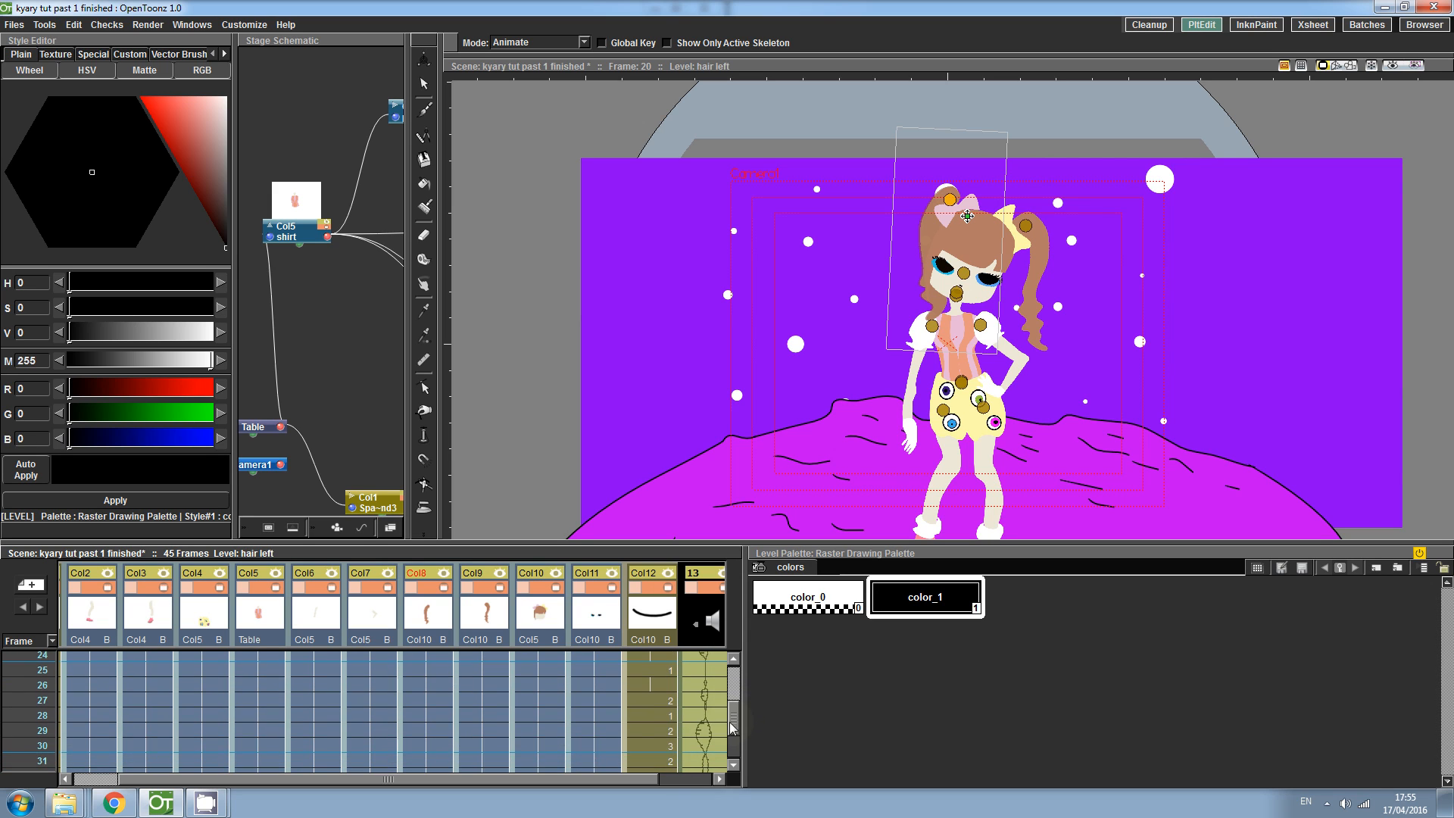
- At frame 30, rotate the right and left pigtails to swing them back again
click(539, 746)
drag(989, 231, 946, 321)
drag(940, 223, 933, 225)
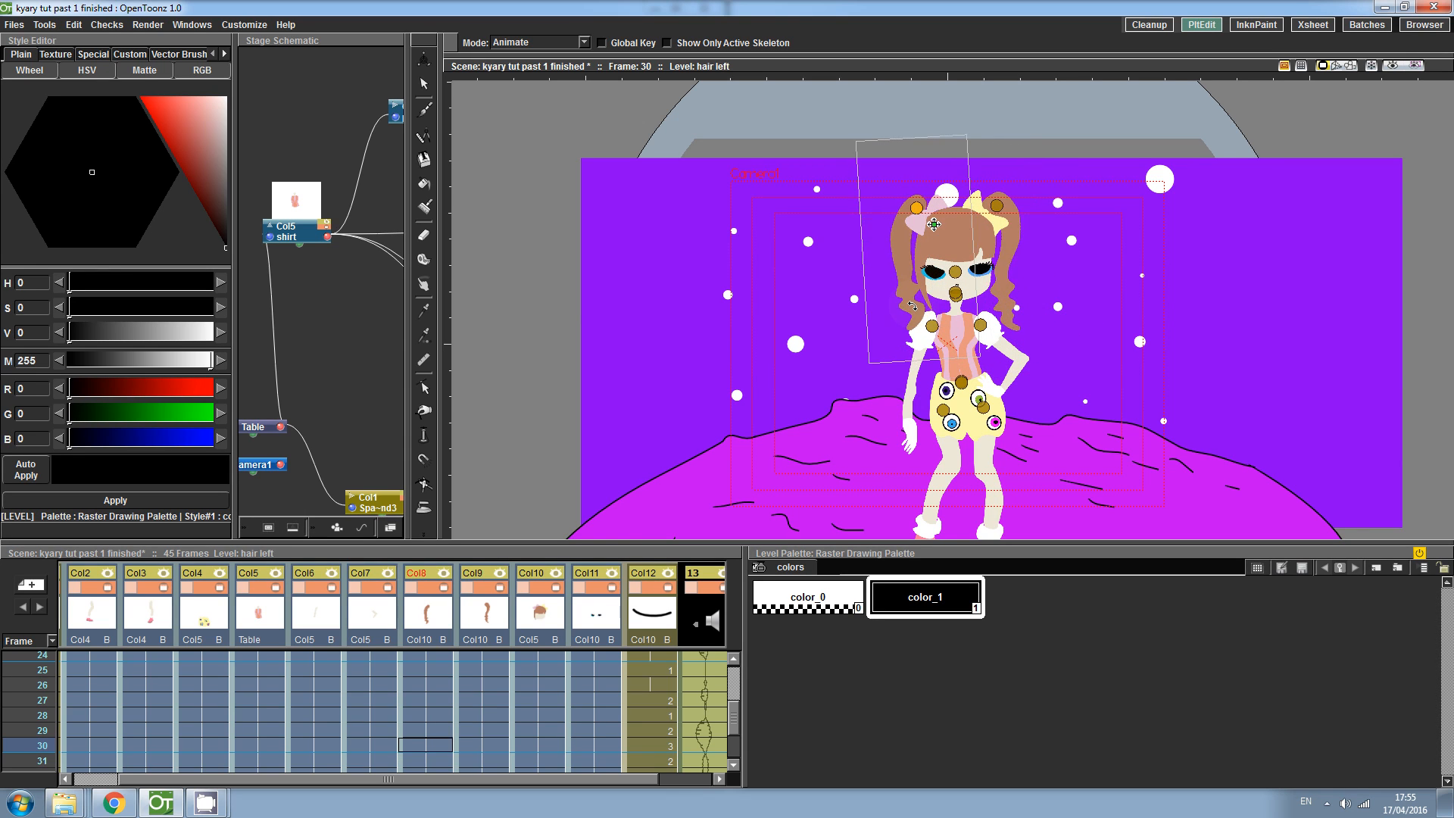
drag(913, 305, 911, 318)
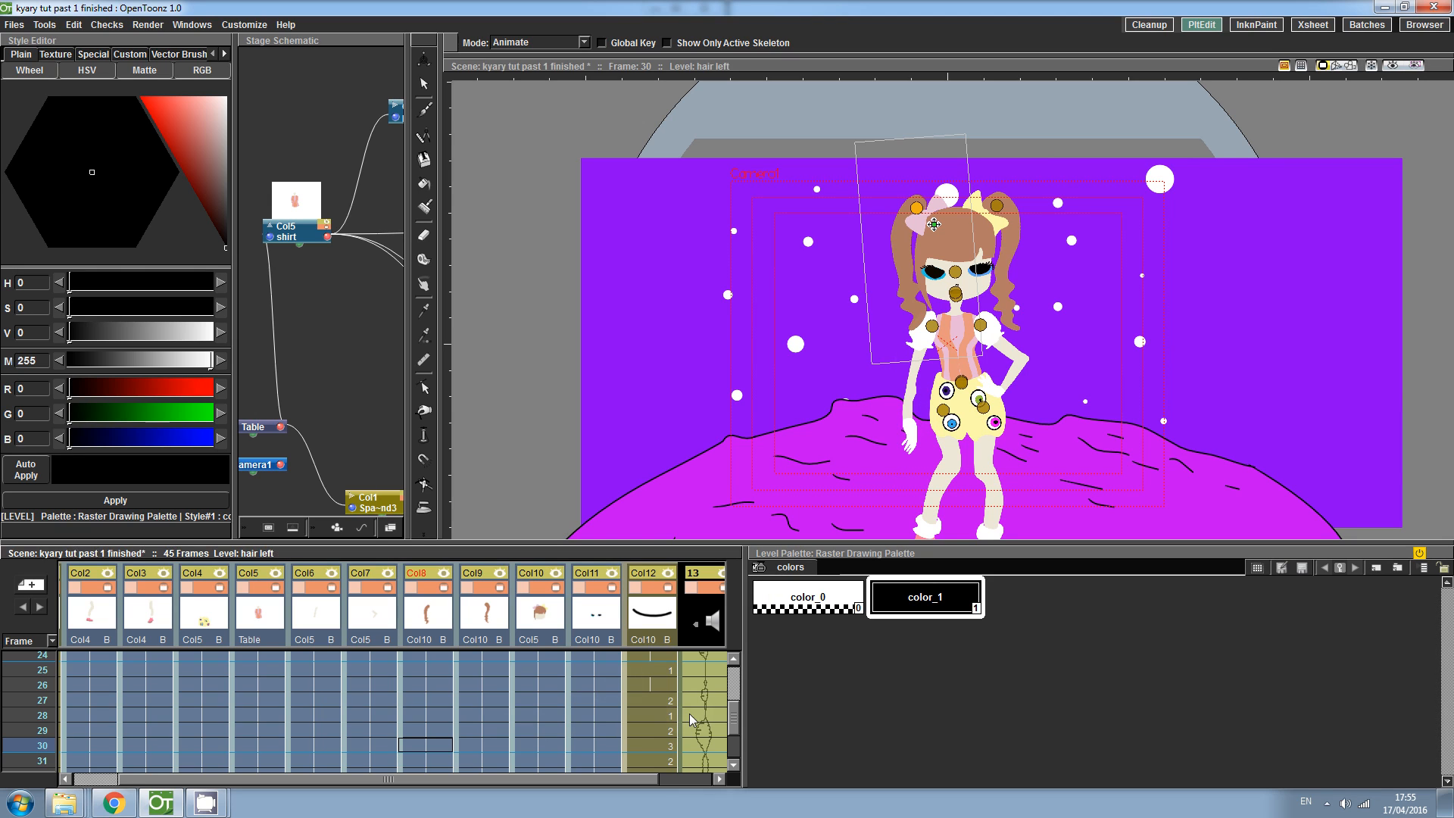
- Rotate the left arm slightly at frame 5 with the Animate tool
scroll(739, 726, up, 8)
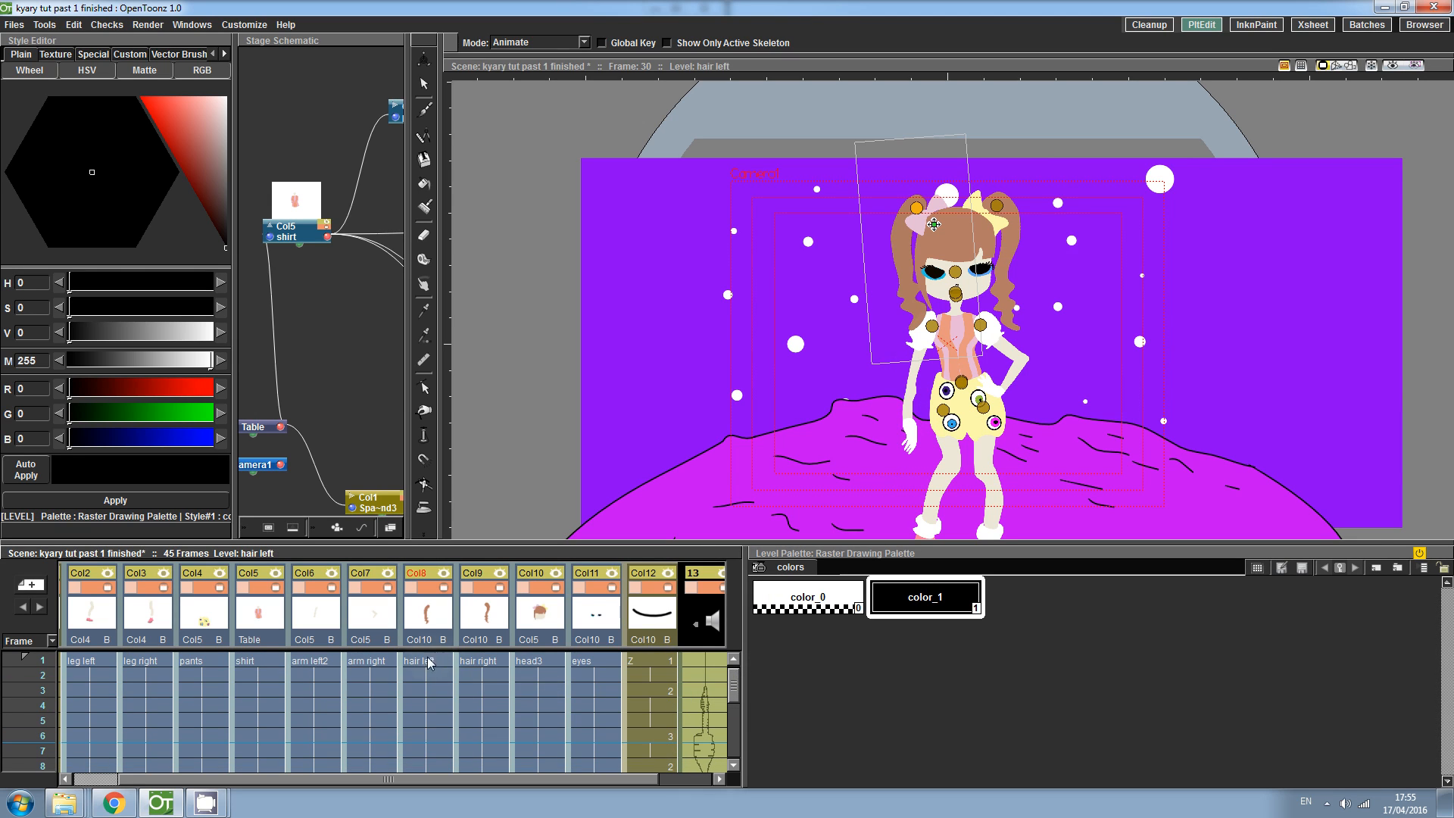
click(319, 668)
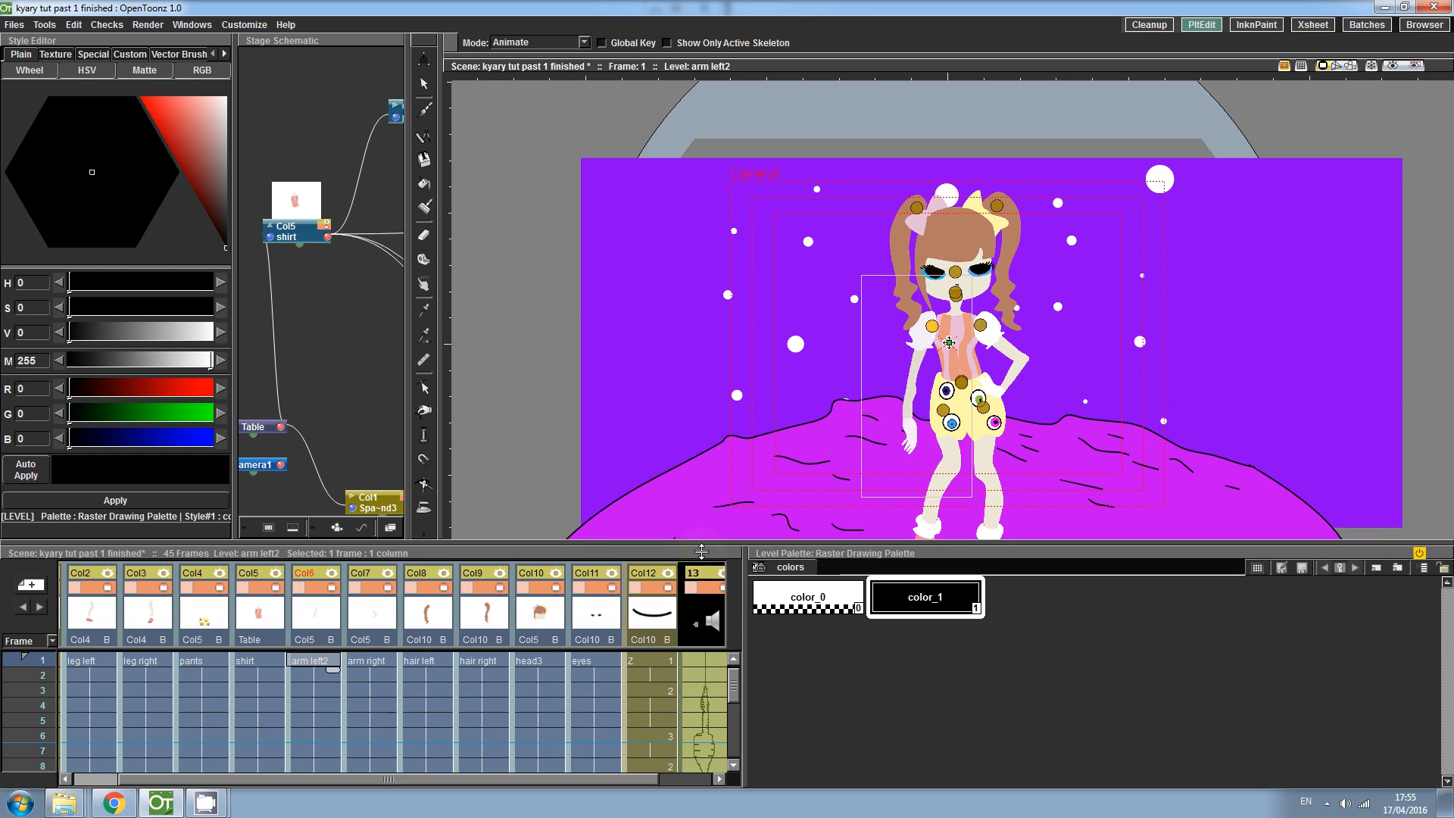
drag(734, 687, 734, 695)
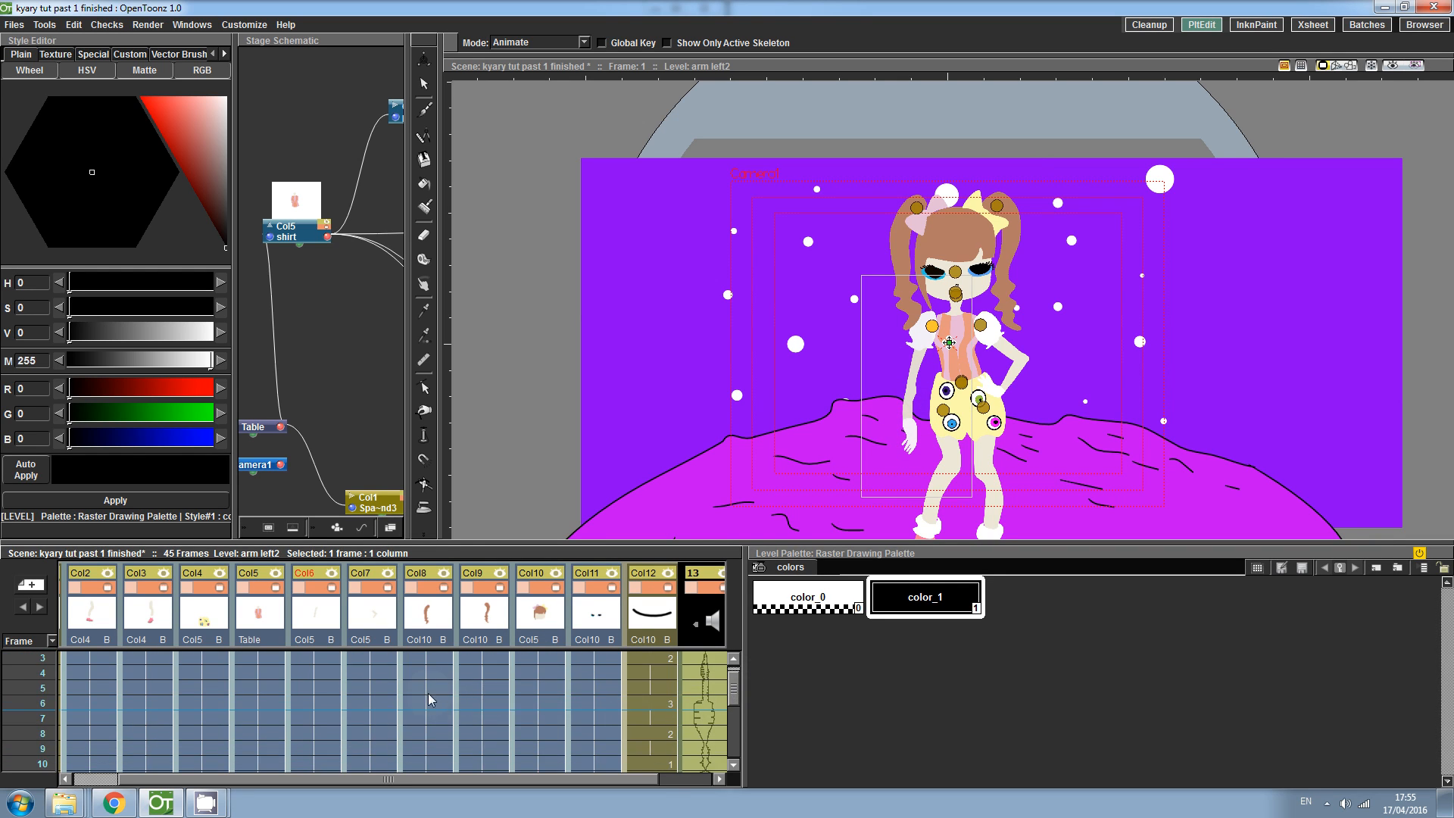
click(316, 689)
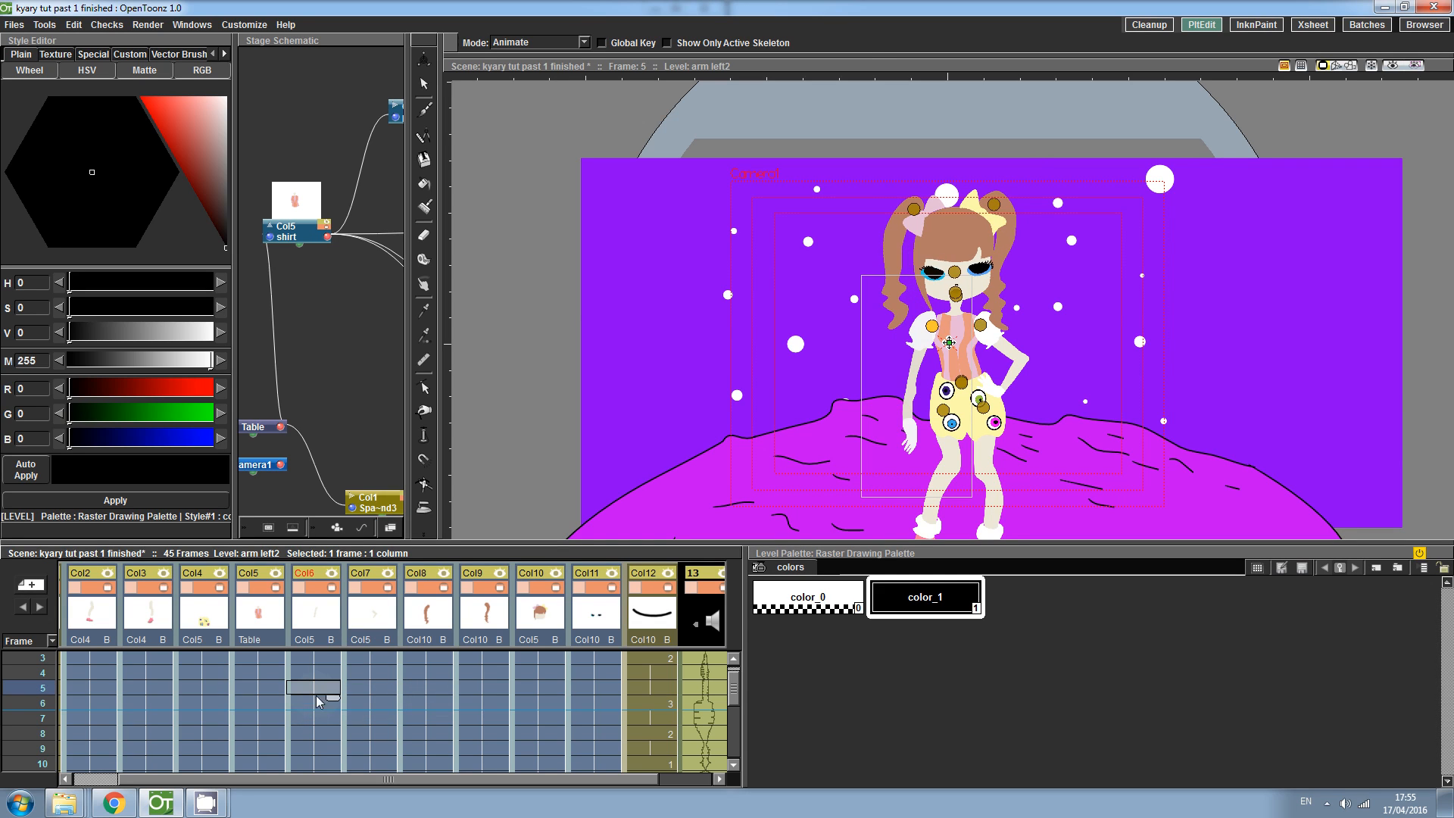
drag(914, 428, 927, 437)
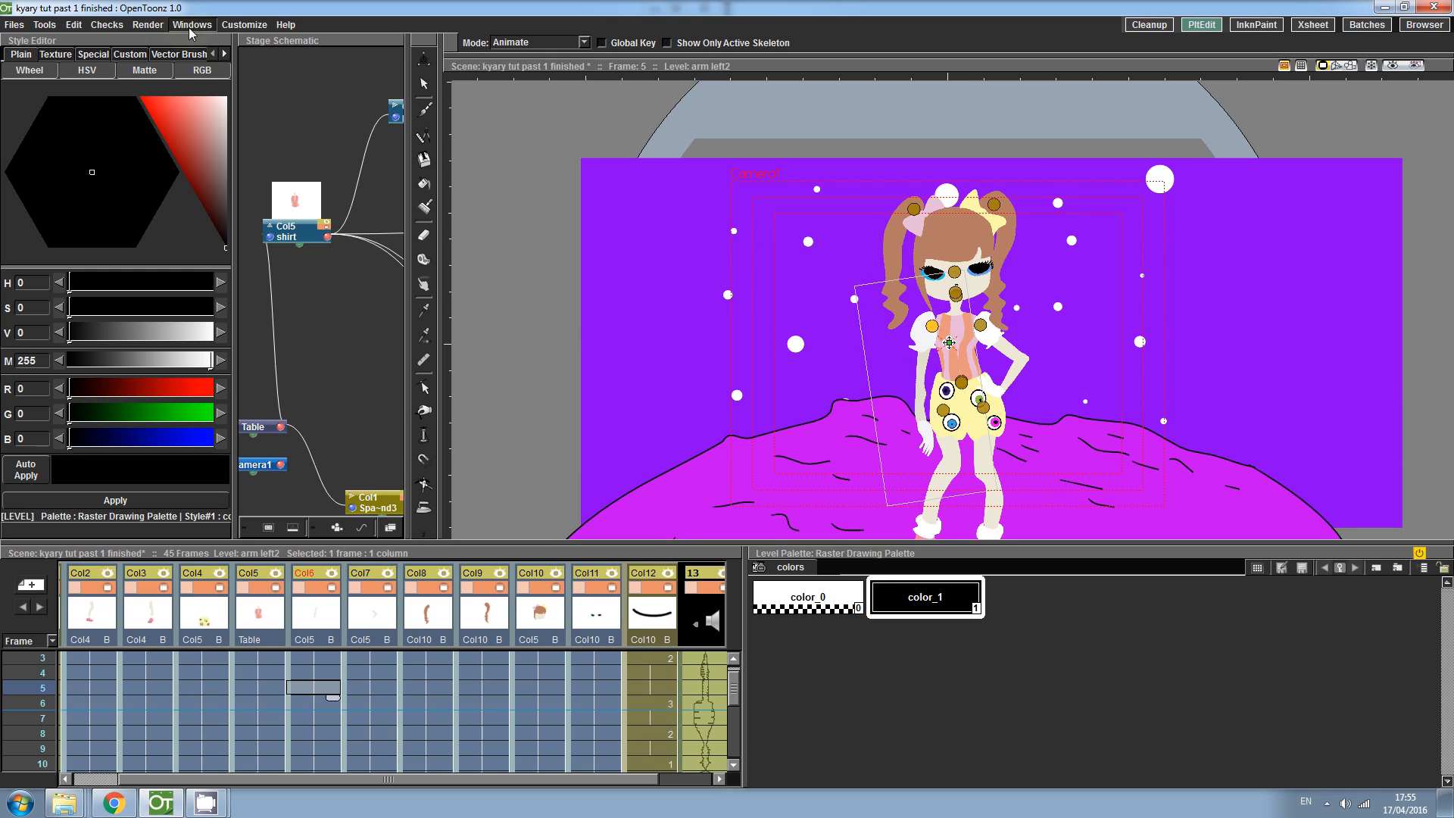
- Open a render preview of the scene and play the animation through
click(160, 25)
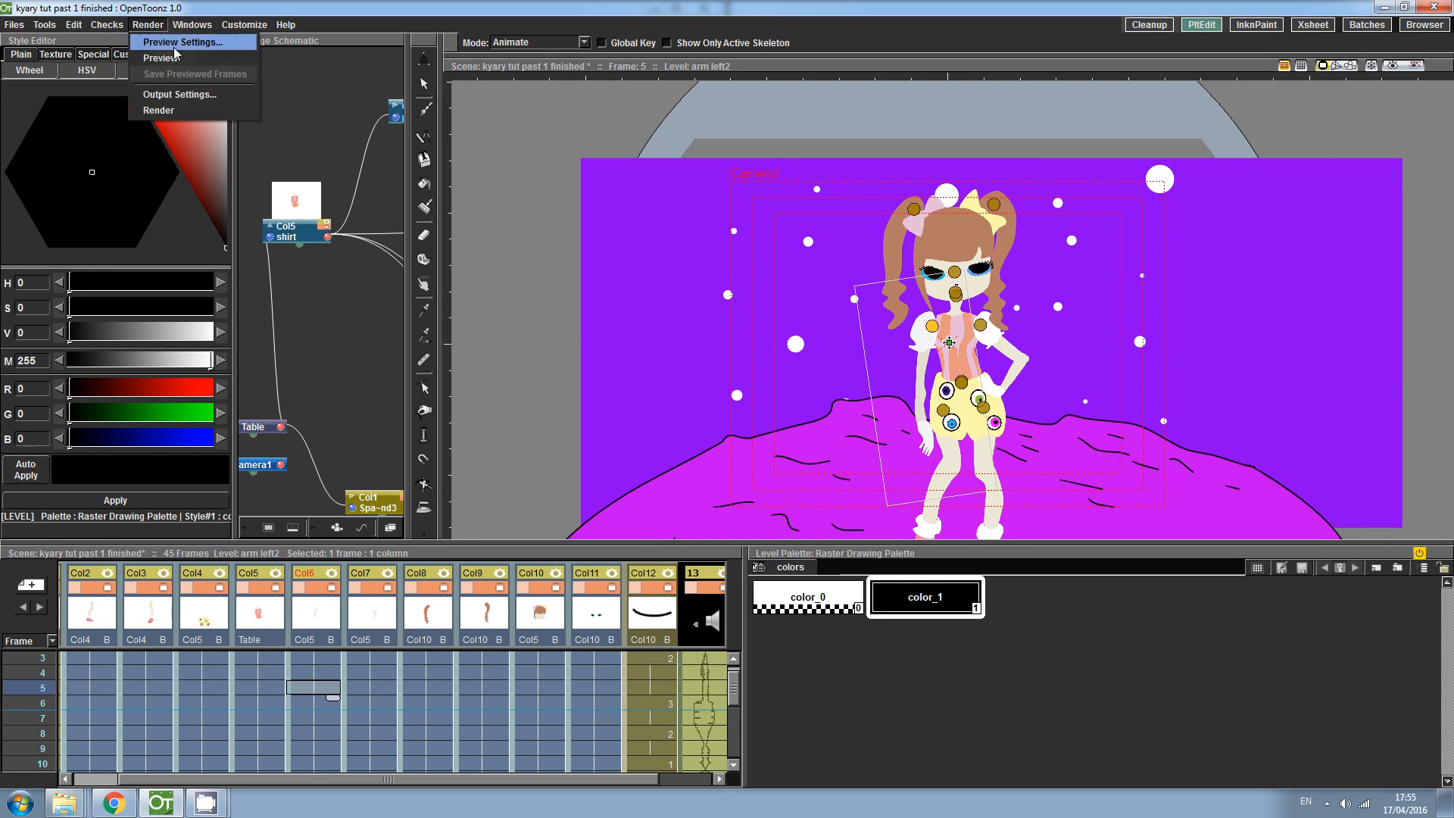
click(174, 58)
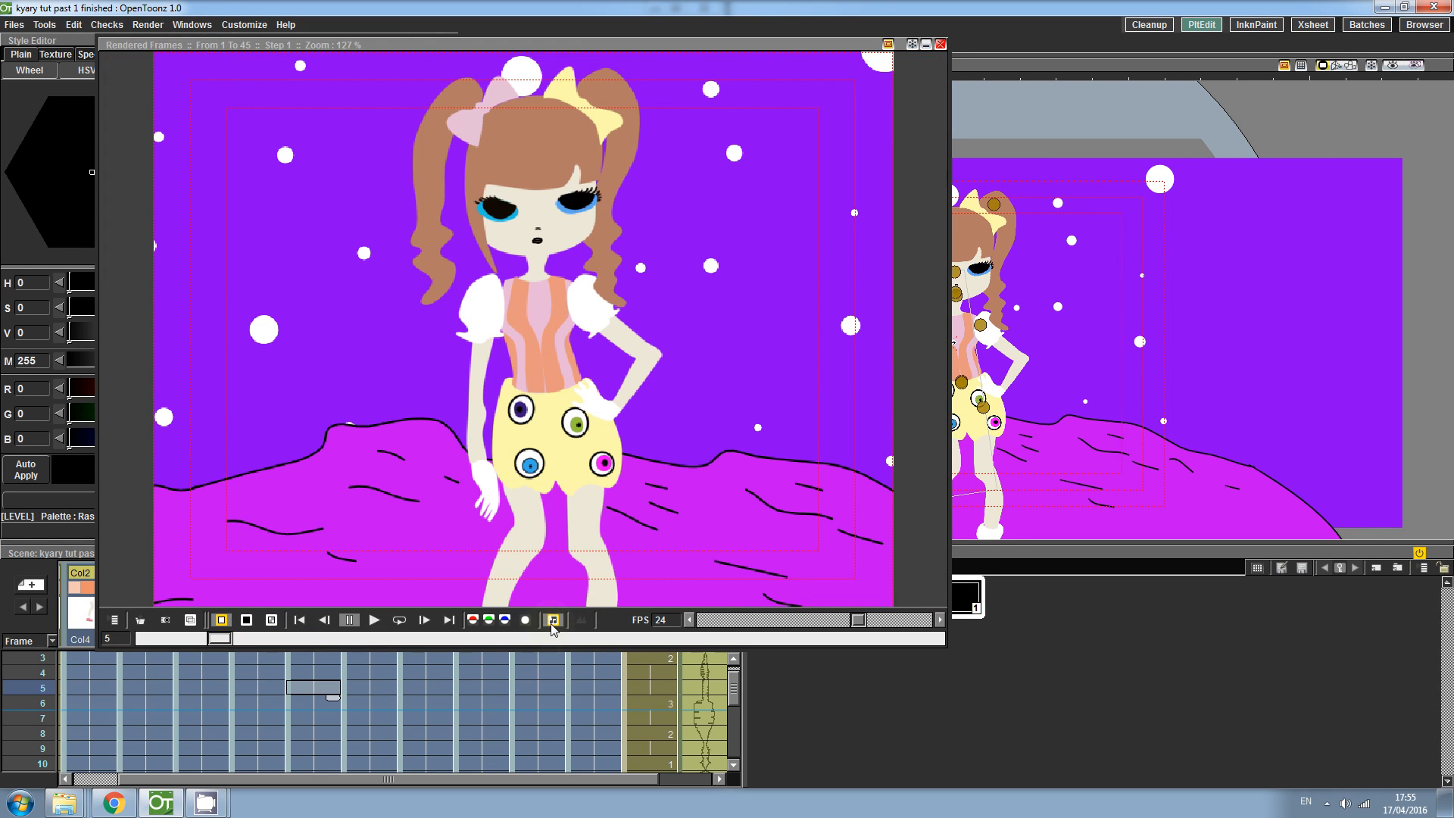
click(399, 619)
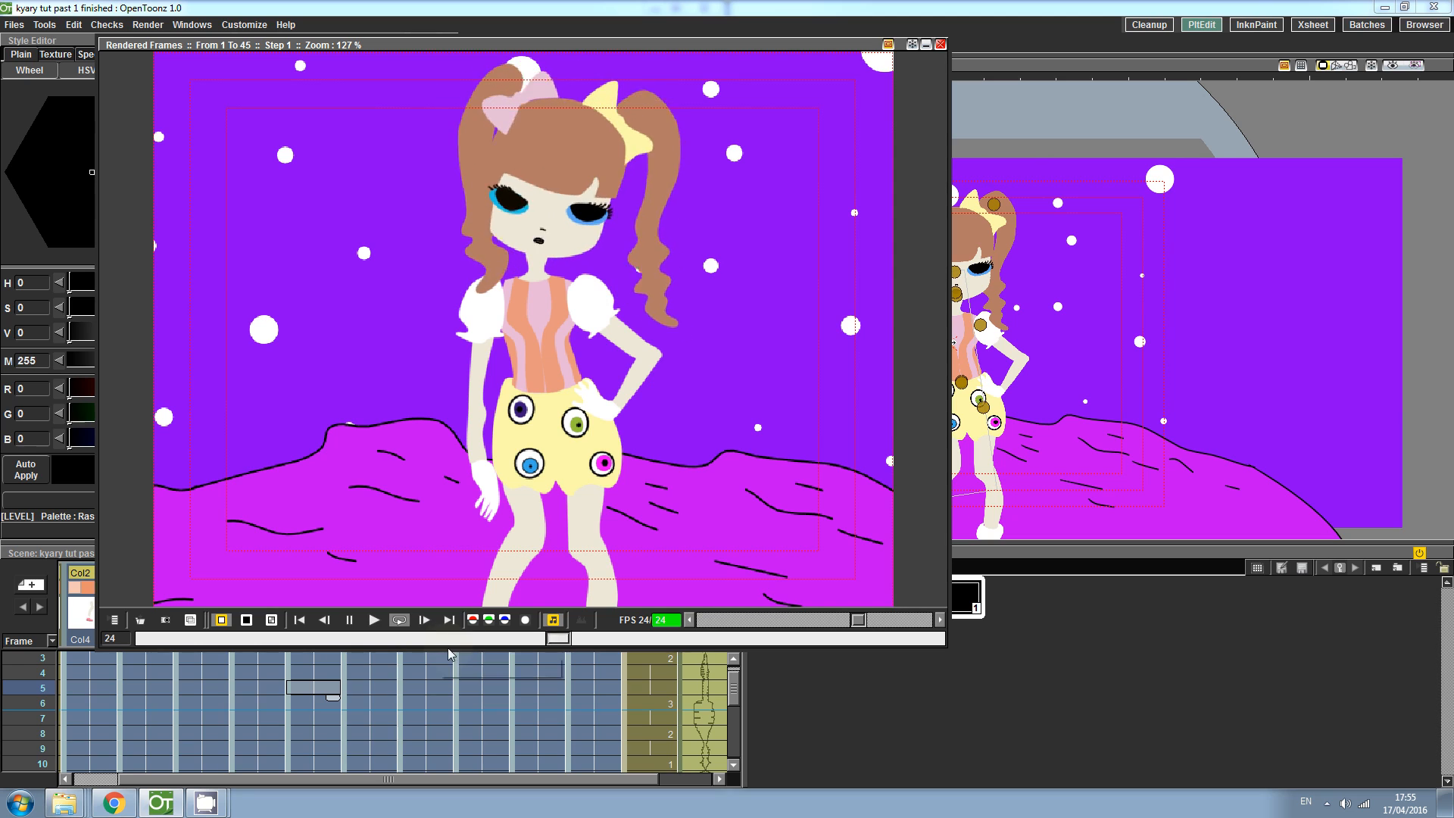
click(558, 638)
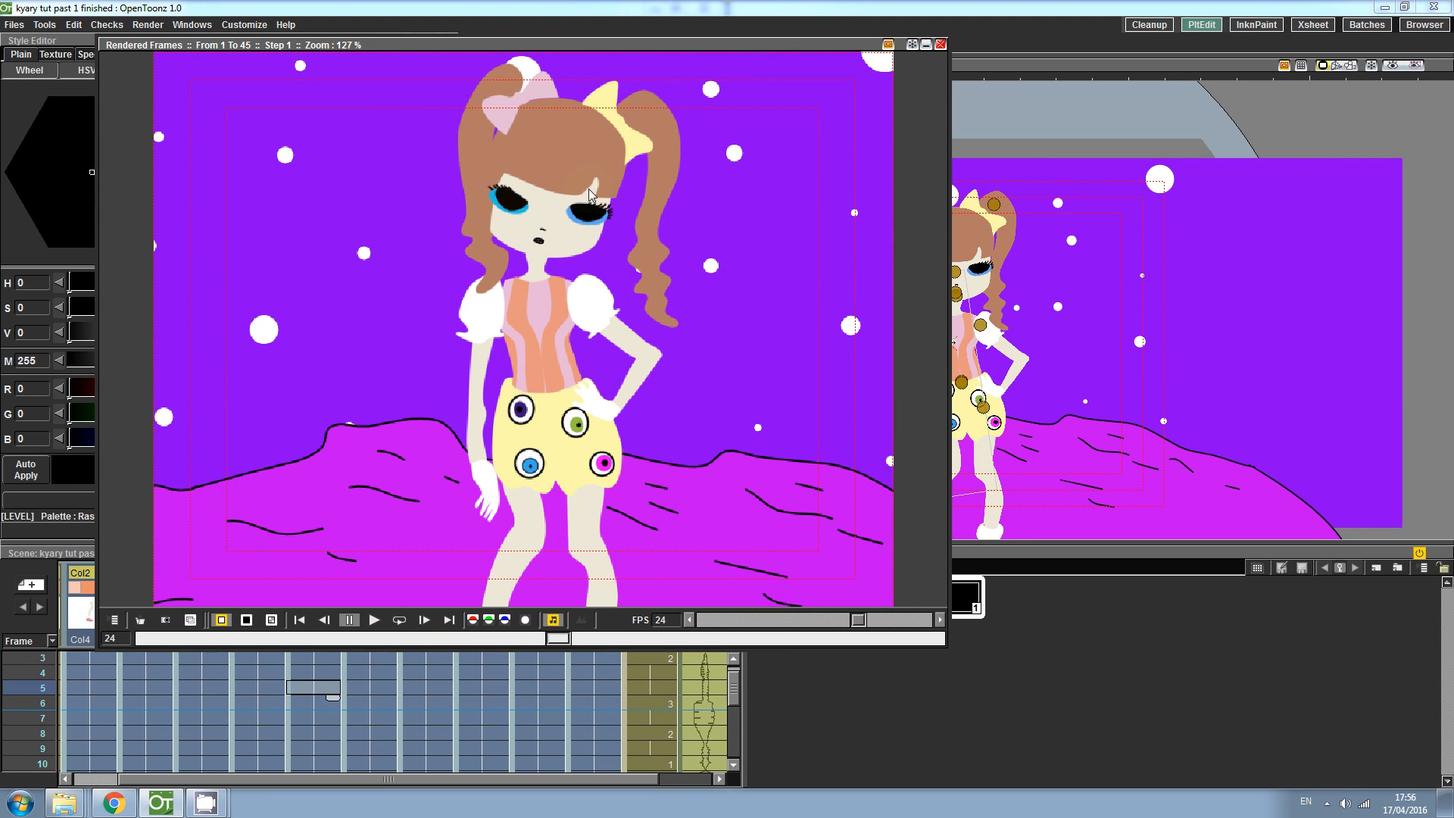